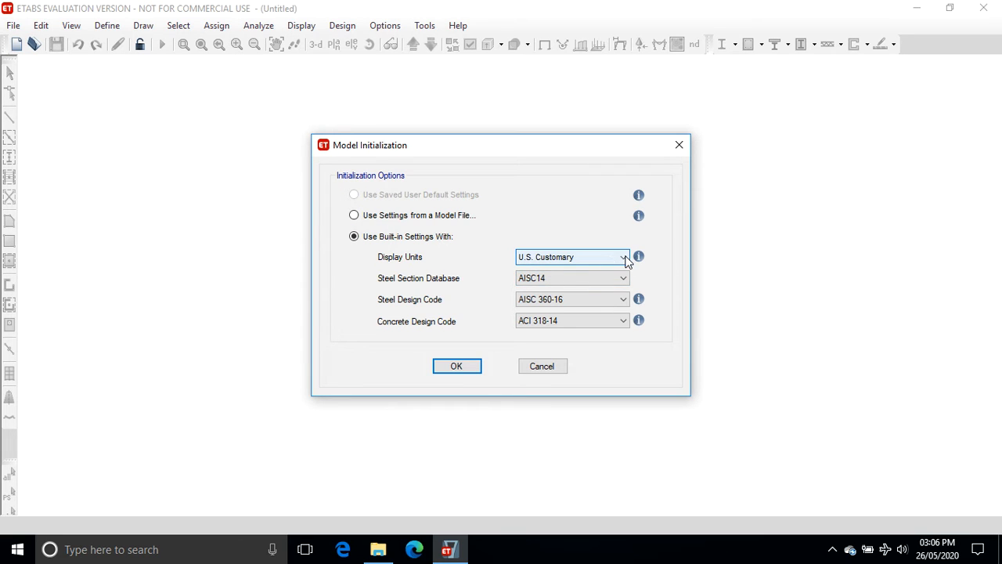
# Set the display units to Metric SI and the steel section database to Indian.
pyautogui.click(626, 258)
pyautogui.click(598, 282)
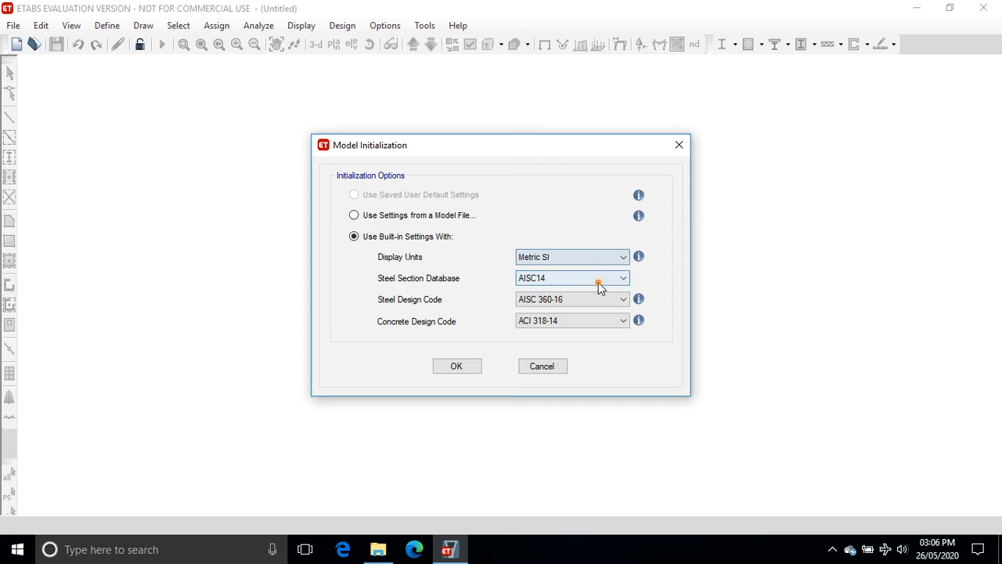
pyautogui.click(629, 280)
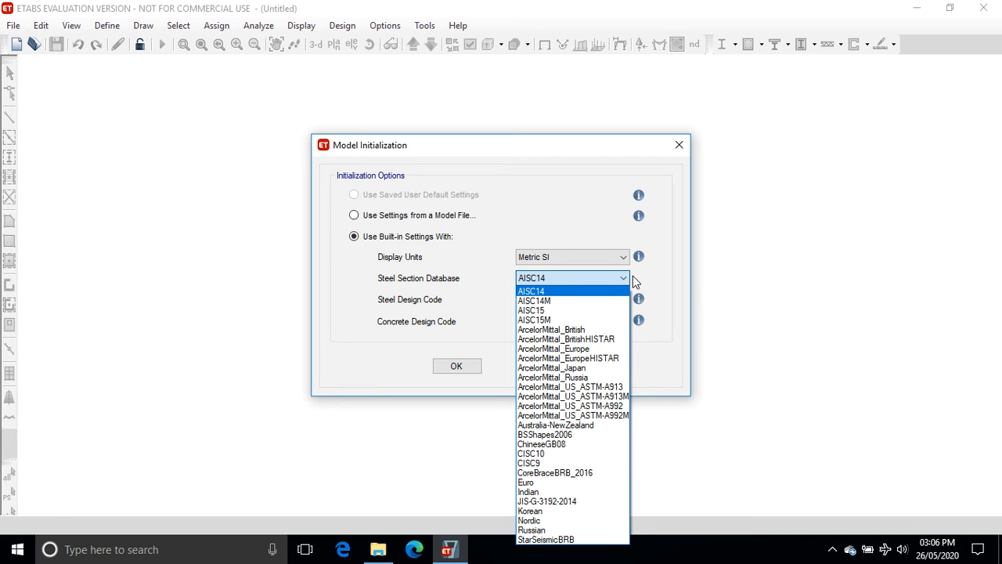
pyautogui.click(529, 492)
# Set the steel design code to IS 800:2007.
pyautogui.click(569, 298)
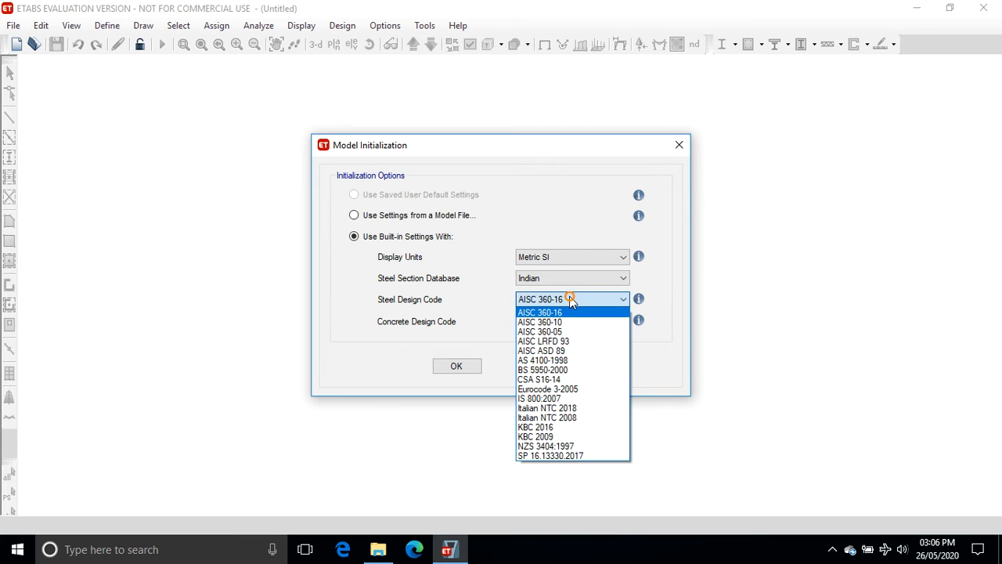
pyautogui.click(468, 289)
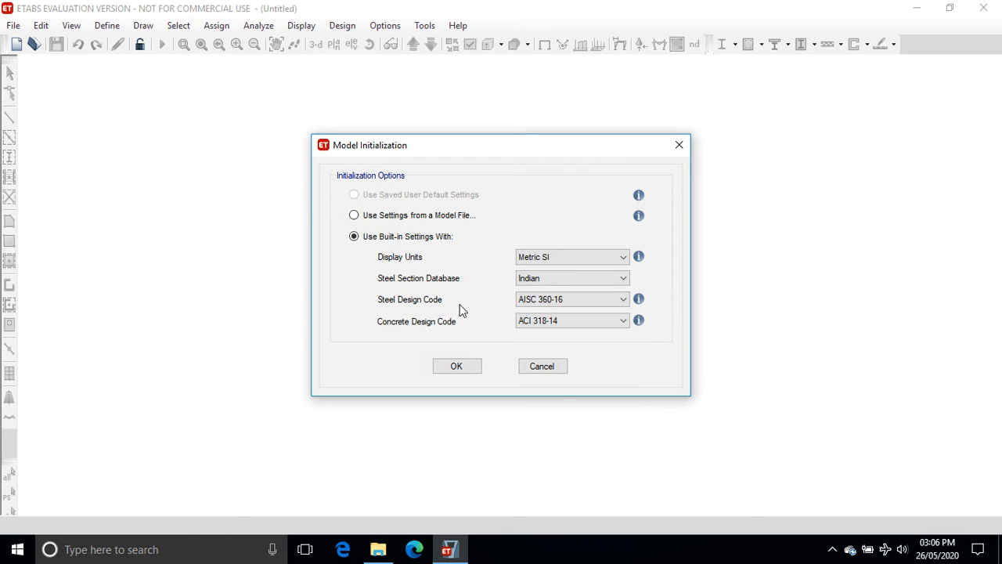
pyautogui.click(551, 299)
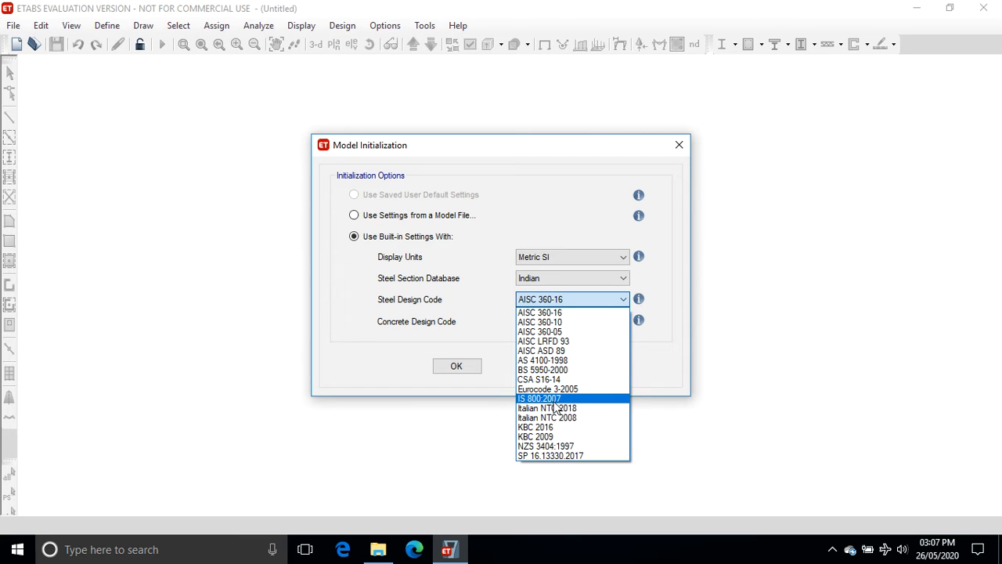
pyautogui.click(540, 398)
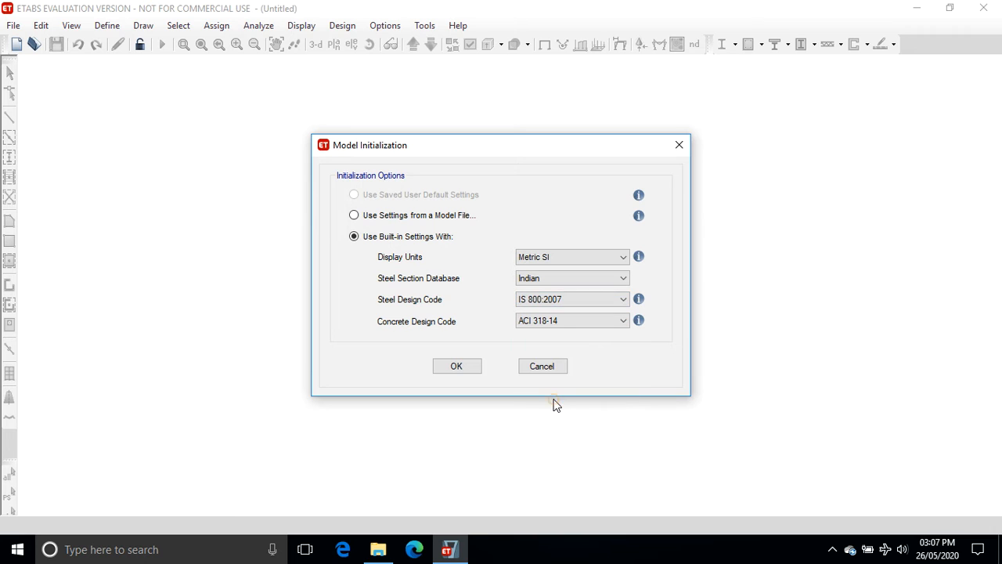
# Set the concrete design code to IS 456:2000 and confirm the model initialization.
pyautogui.click(542, 321)
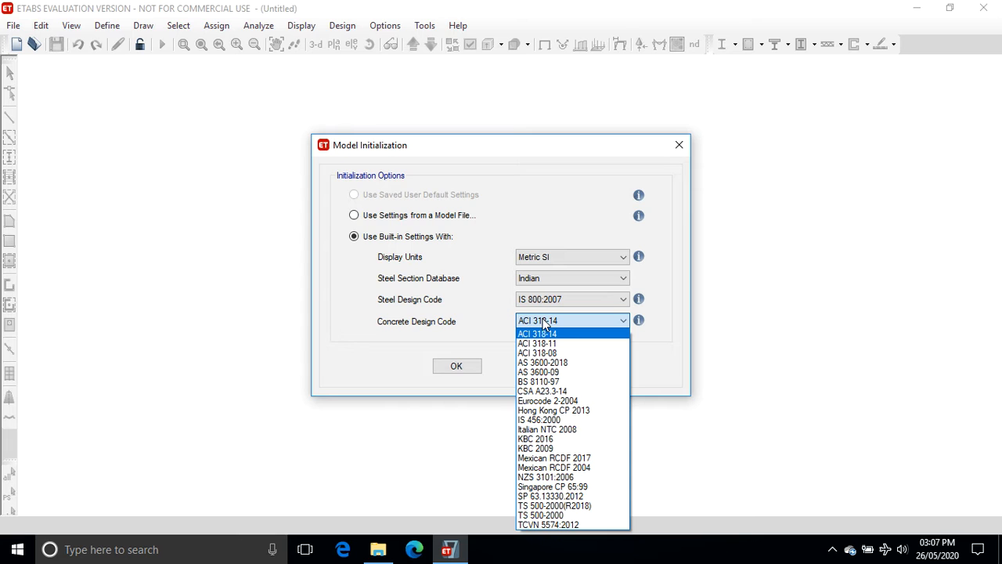
pyautogui.click(560, 419)
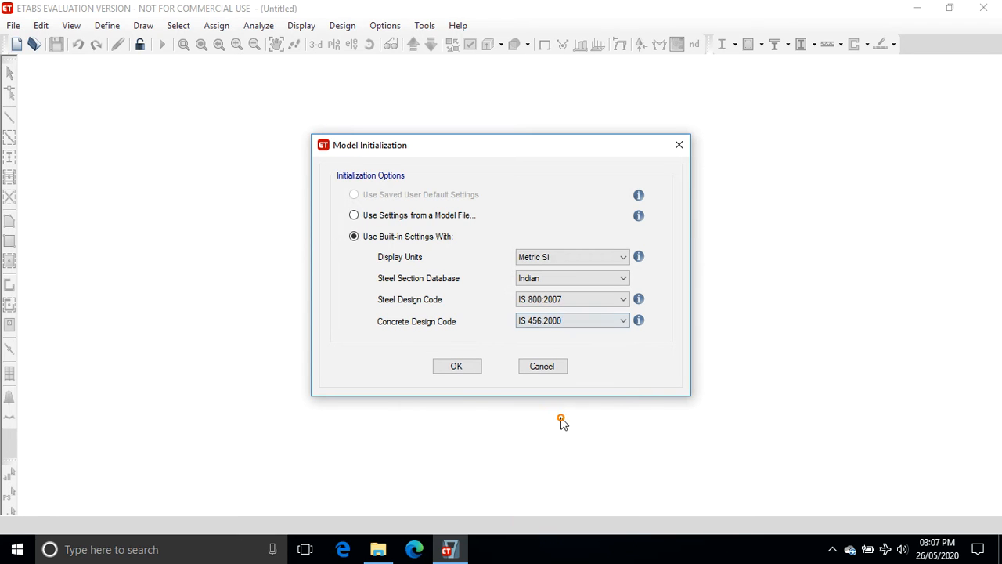
pyautogui.click(454, 367)
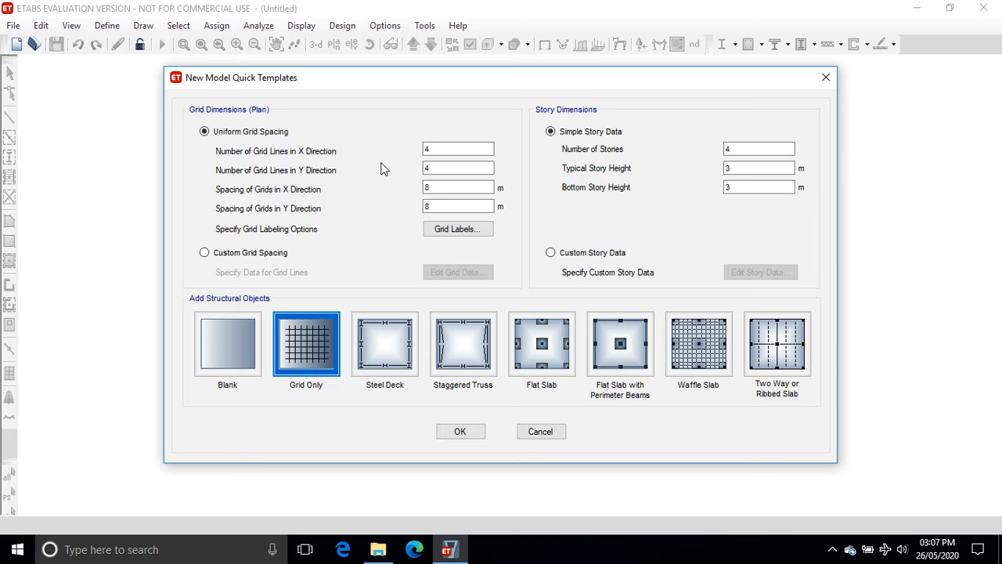
# Set the number of stories to 23 and the grid spacing to 6 m in both X and Y directions.
pyautogui.click(461, 169)
pyautogui.doubleClick(736, 149)
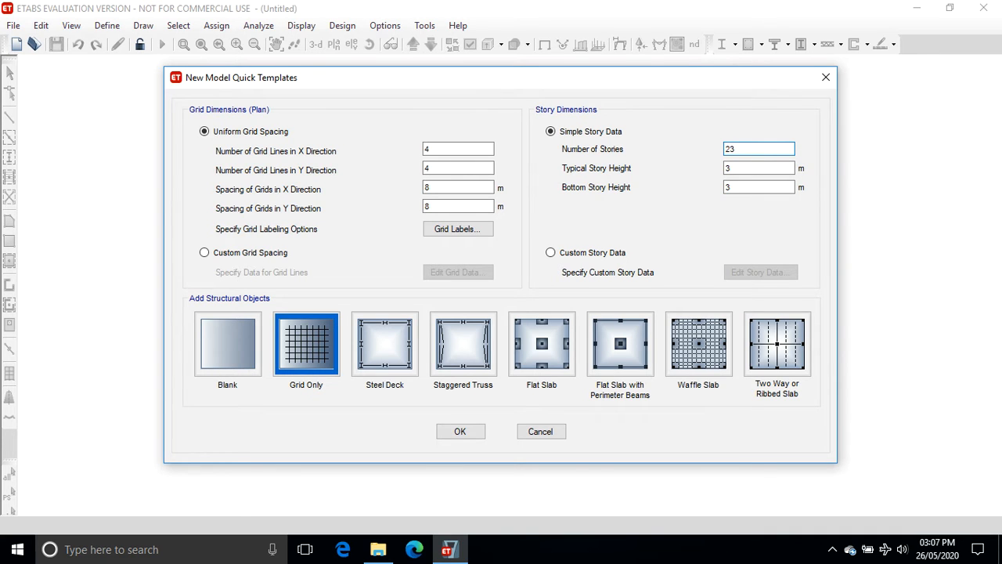
pyautogui.doubleClick(447, 186)
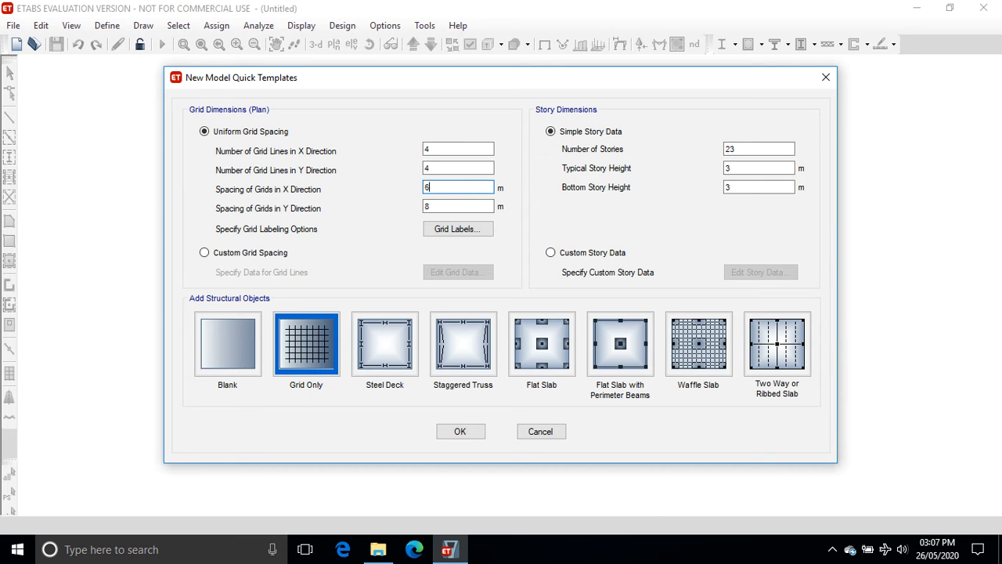
pyautogui.doubleClick(430, 204)
# Switch to custom story data and open the story data editor.
pyautogui.click(551, 253)
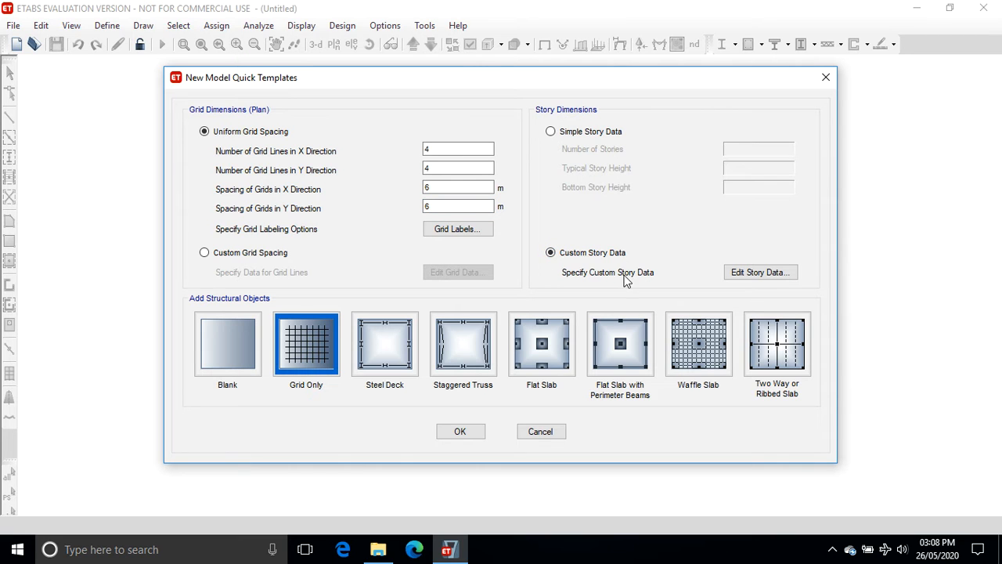
pyautogui.click(758, 273)
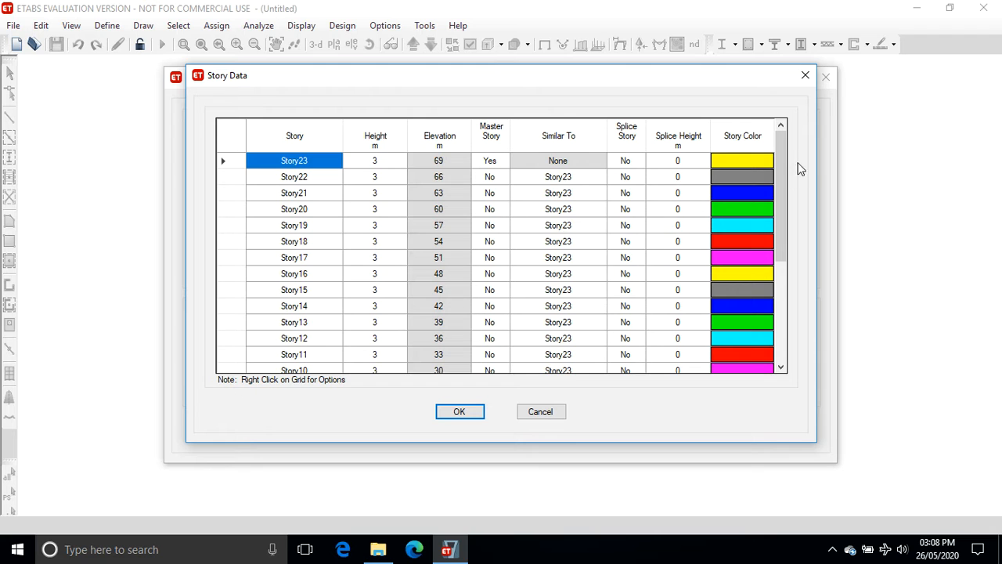
# Make Story8 a master story.
pyautogui.moveTo(784, 141)
pyautogui.mouseDown()
pyautogui.moveTo(806, 274)
pyautogui.moveTo(787, 143)
pyautogui.mouseUp()
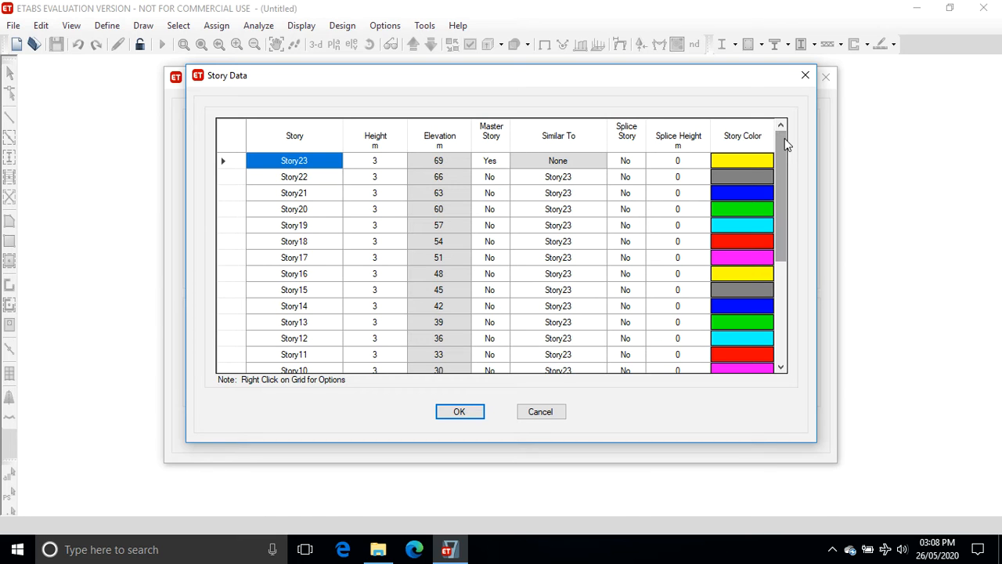
pyautogui.click(754, 161)
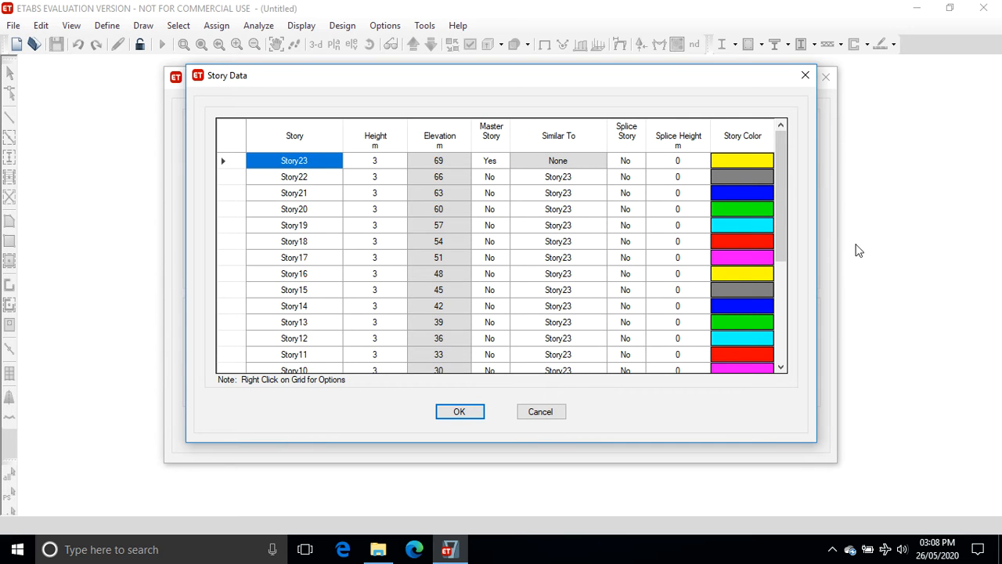
pyautogui.moveTo(783, 194); pyautogui.dragTo(798, 324)
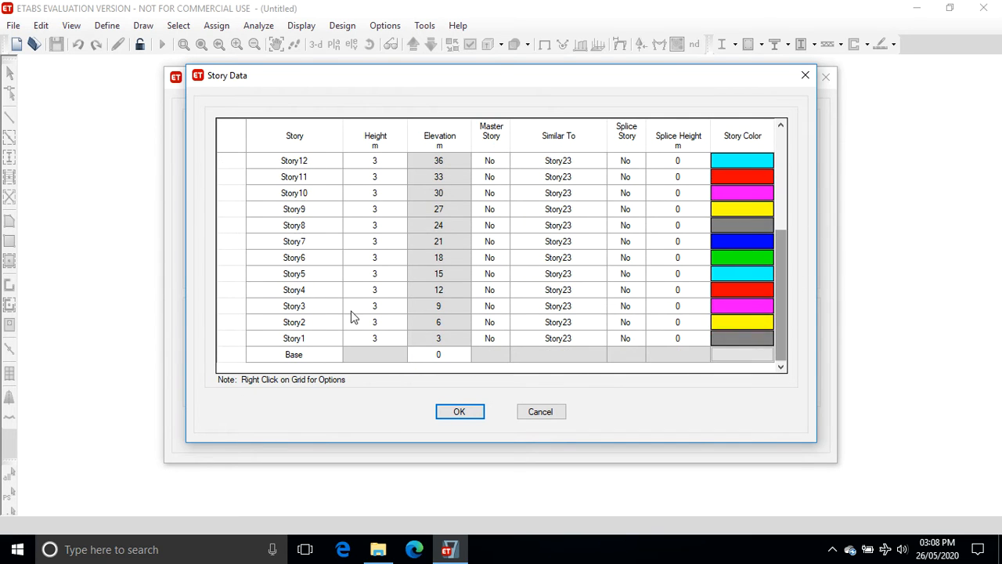
pyautogui.click(493, 226)
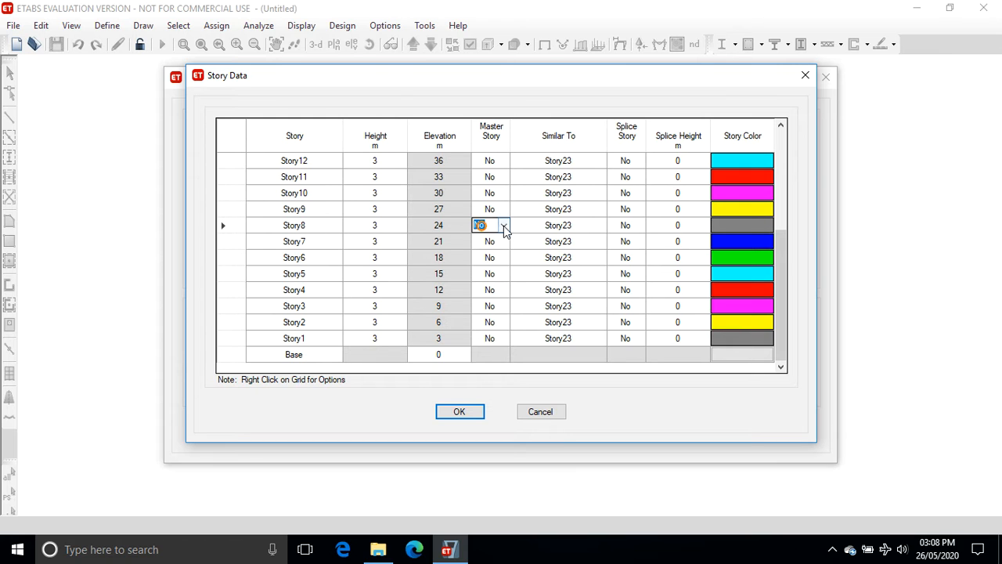
pyautogui.click(503, 226)
pyautogui.click(485, 238)
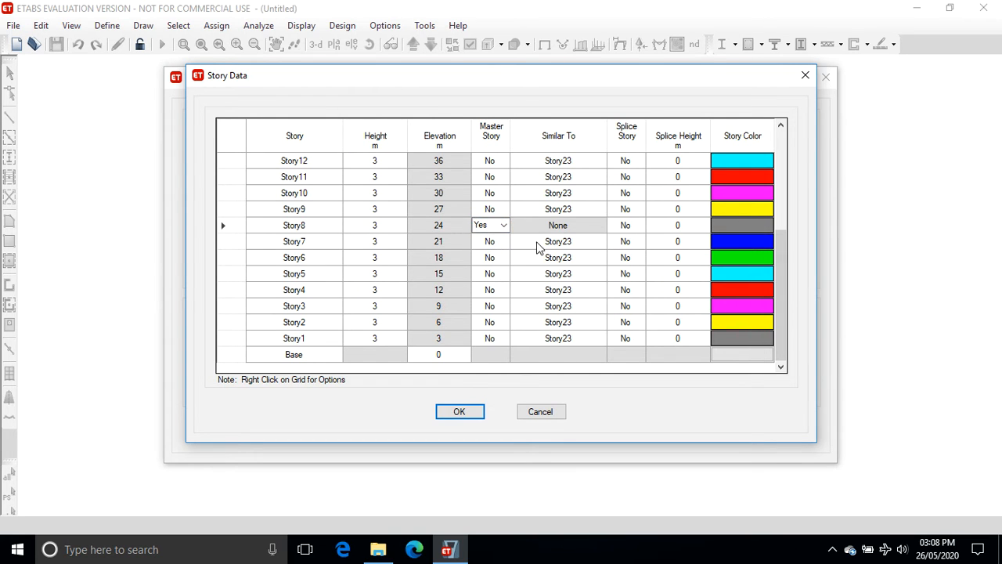
# Set Story7 through Story1 to be similar to Story8.
pyautogui.click(574, 238)
pyautogui.click(601, 244)
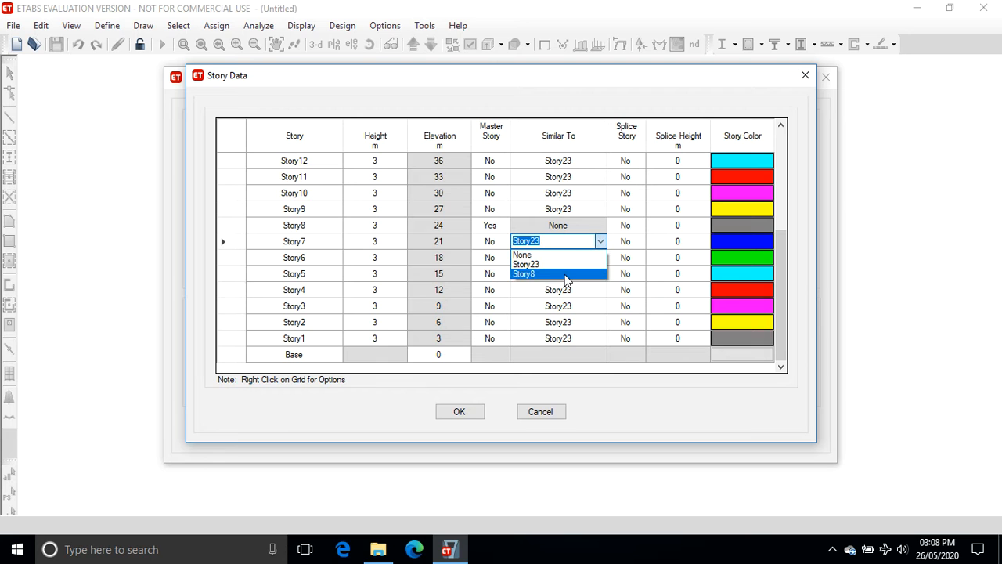
pyautogui.click(566, 273)
pyautogui.click(599, 258)
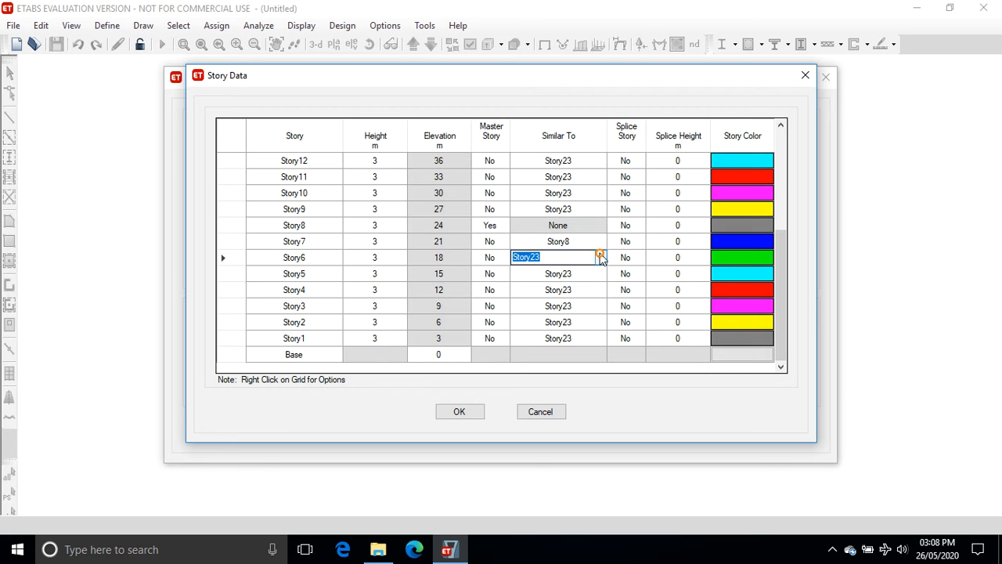
pyautogui.click(600, 257)
pyautogui.click(589, 290)
pyautogui.click(597, 273)
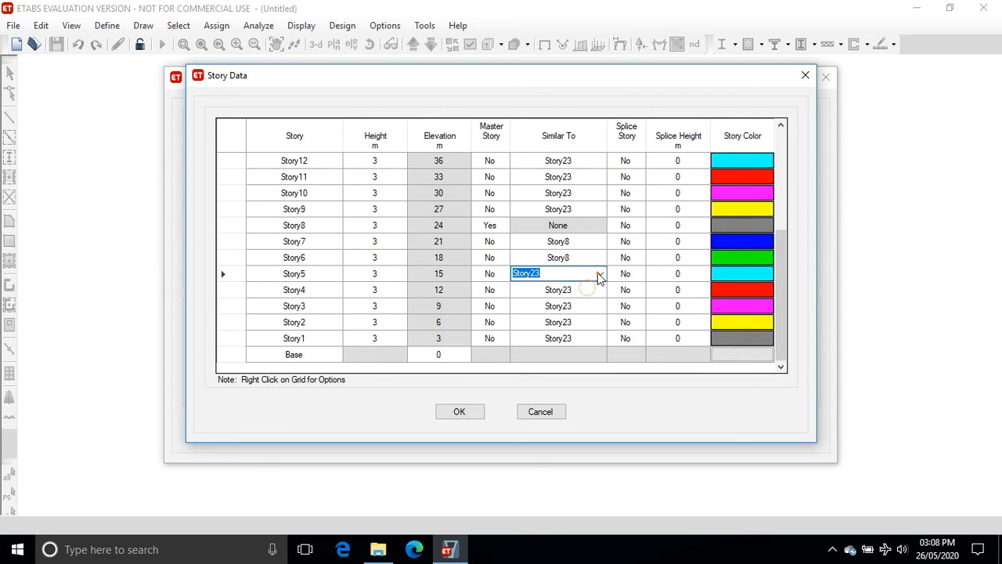
pyautogui.click(599, 273)
pyautogui.click(593, 305)
pyautogui.click(589, 295)
pyautogui.click(595, 322)
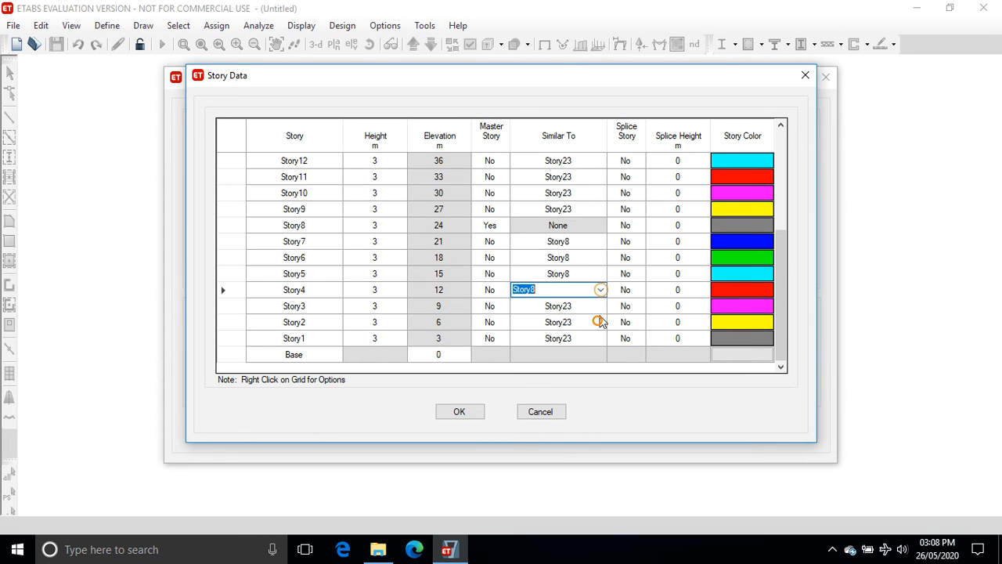
pyautogui.click(599, 306)
pyautogui.click(600, 307)
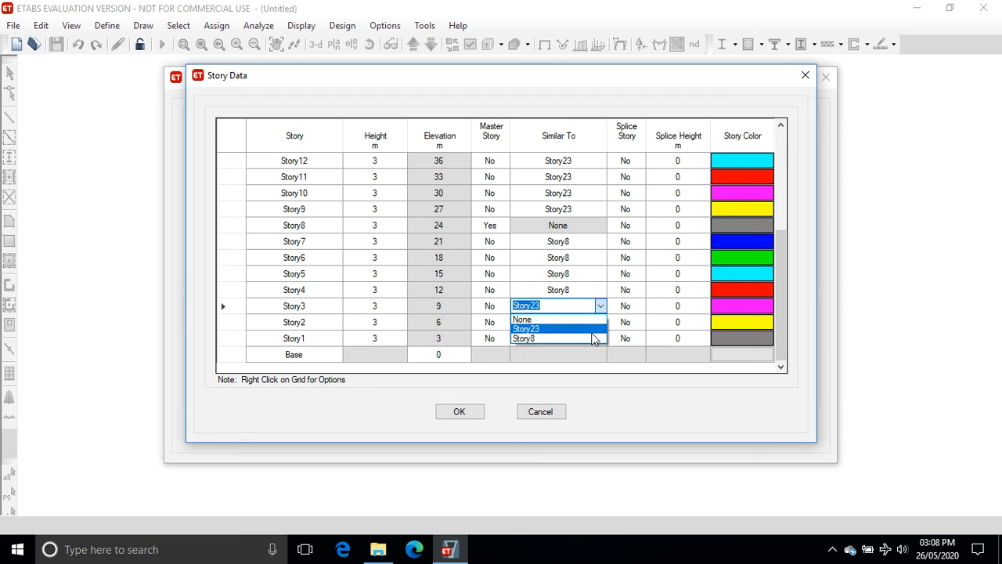
pyautogui.click(593, 338)
pyautogui.click(598, 322)
pyautogui.click(600, 321)
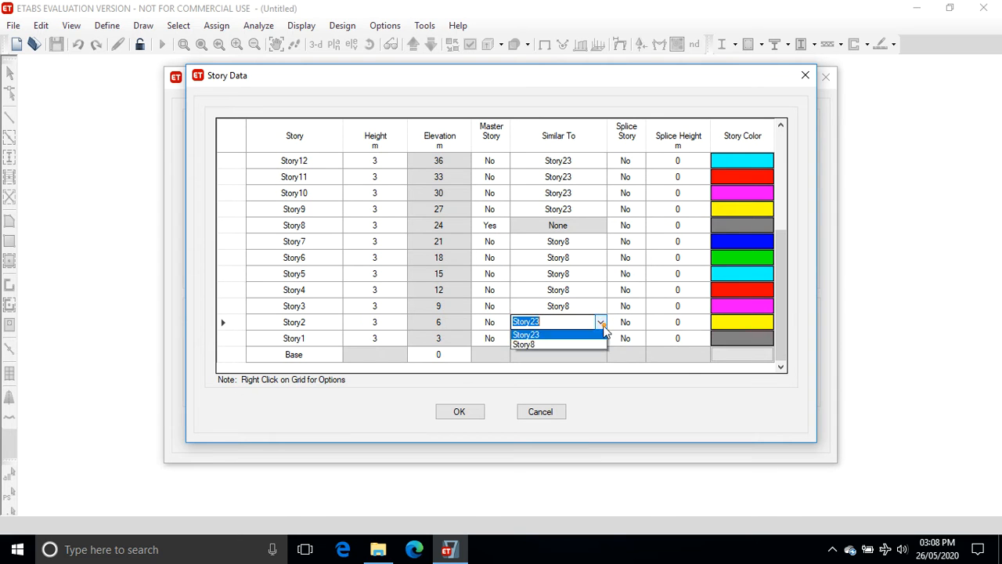
pyautogui.click(593, 353)
pyautogui.click(599, 339)
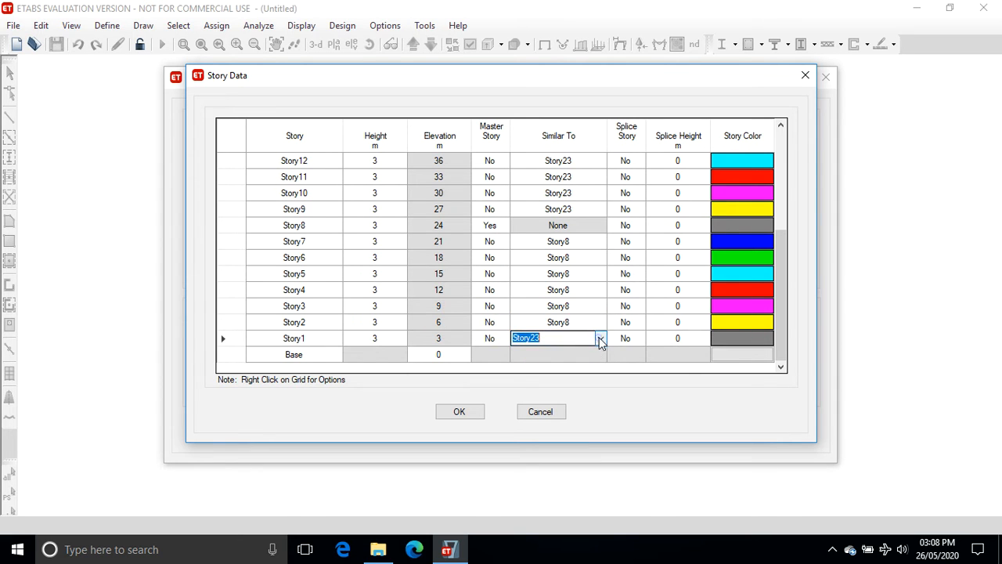
pyautogui.click(600, 338)
pyautogui.click(591, 370)
# Make Story14 a master story.
pyautogui.moveTo(778, 309); pyautogui.dragTo(759, 249)
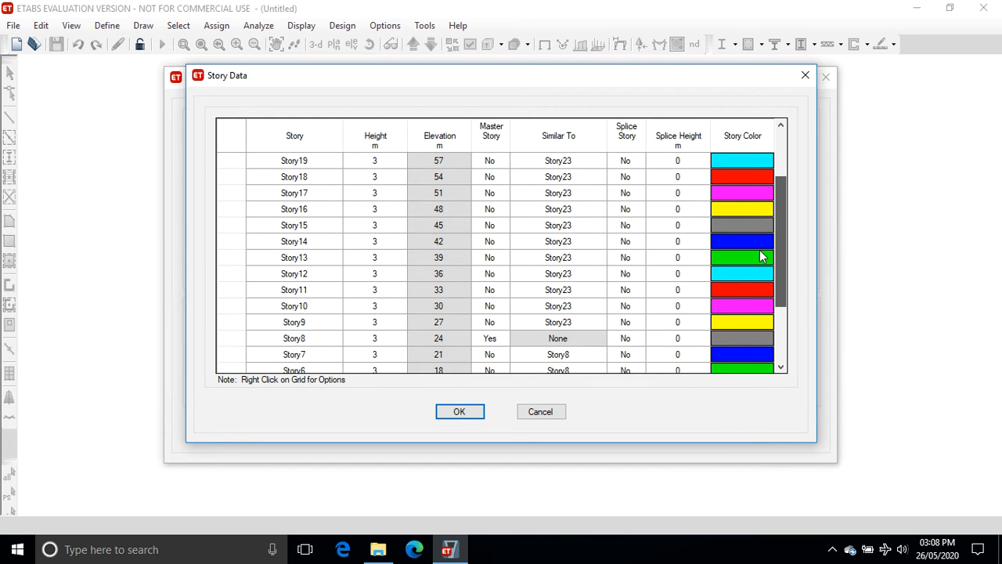
pyautogui.click(323, 245)
pyautogui.click(501, 241)
pyautogui.click(507, 242)
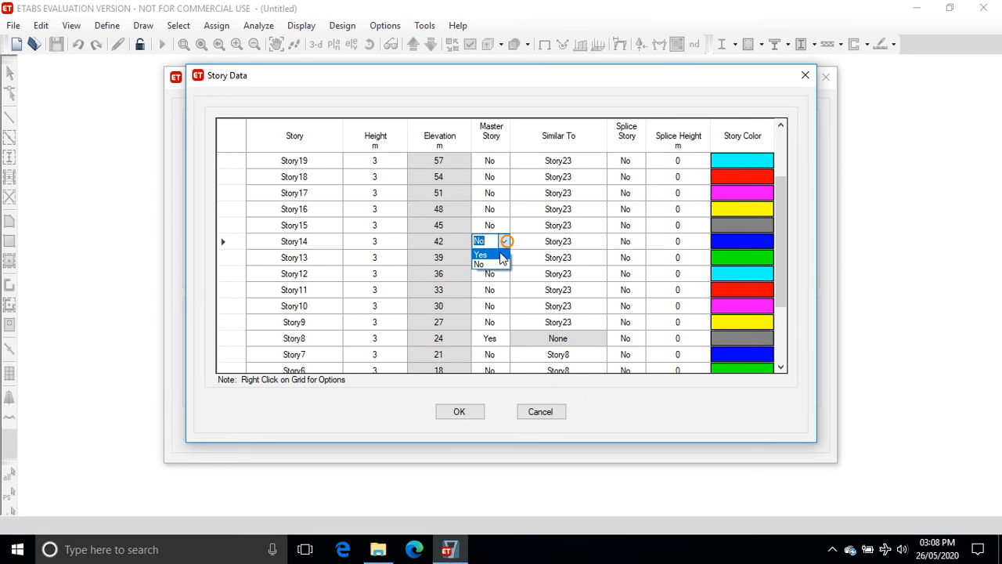
pyautogui.click(502, 256)
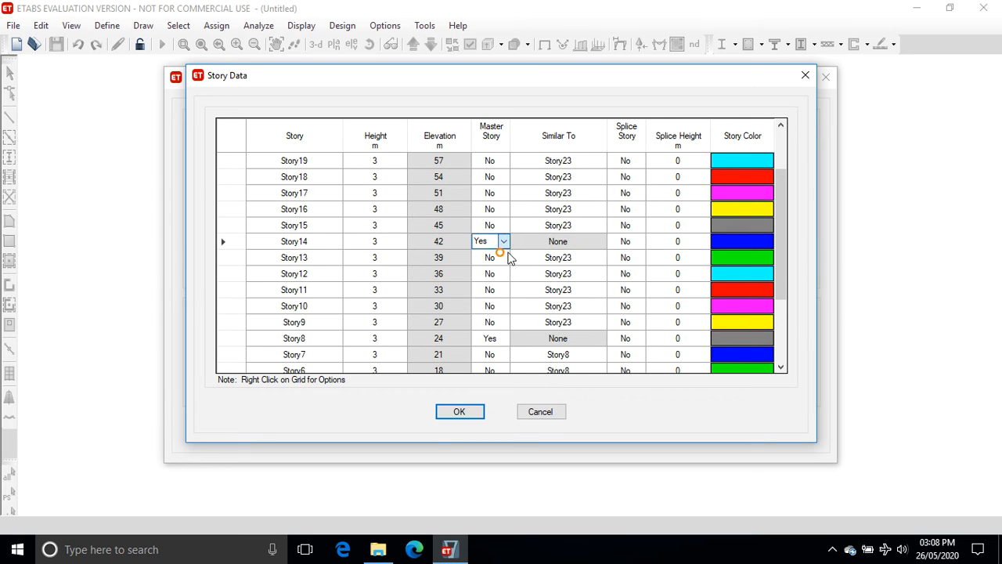
# Set Story13 through Story9 to be similar to Story14.
pyautogui.click(595, 258)
pyautogui.click(600, 256)
pyautogui.click(572, 290)
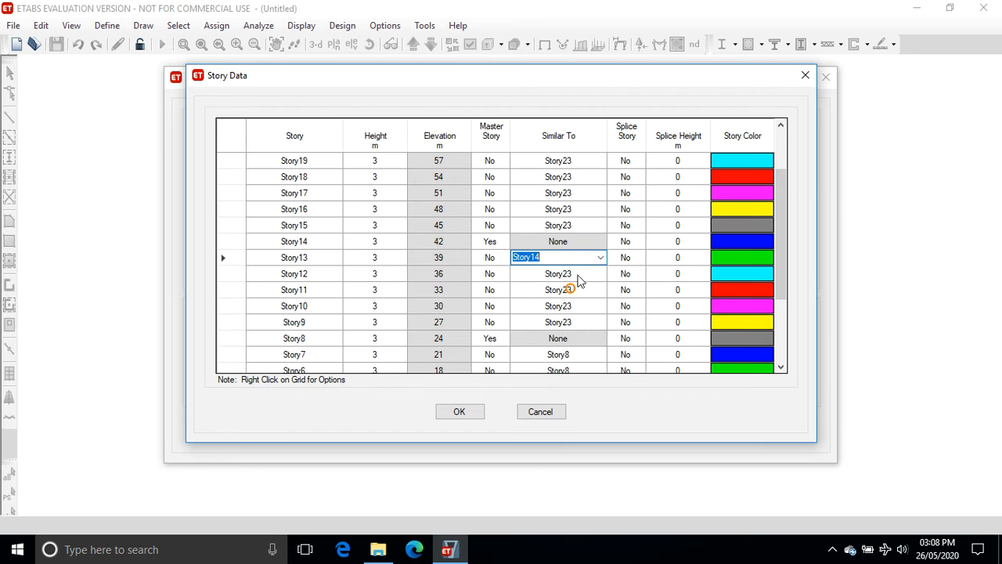
pyautogui.click(593, 271)
pyautogui.click(602, 272)
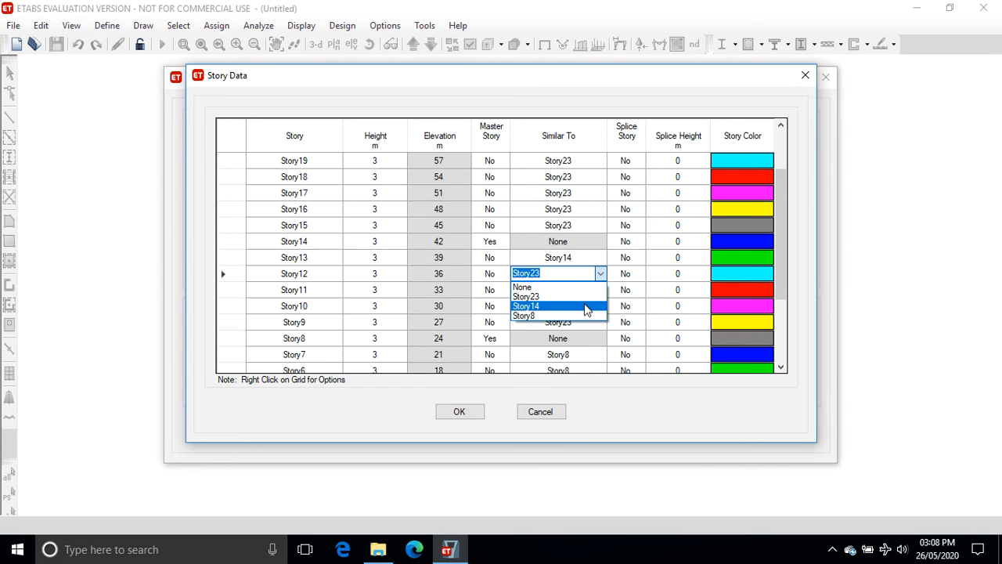
pyautogui.click(586, 306)
pyautogui.click(592, 290)
pyautogui.click(601, 289)
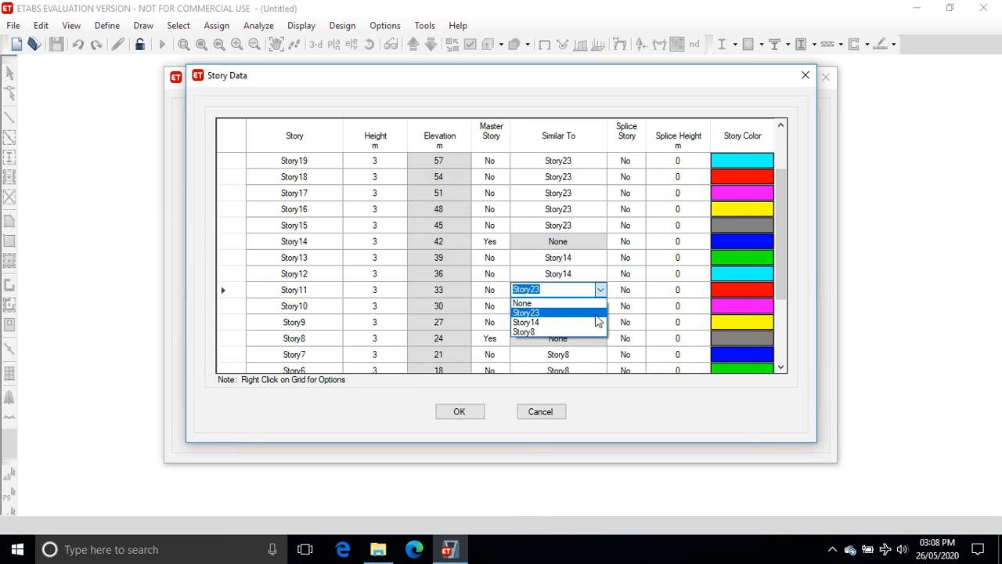
pyautogui.click(597, 321)
pyautogui.click(595, 306)
pyautogui.click(598, 306)
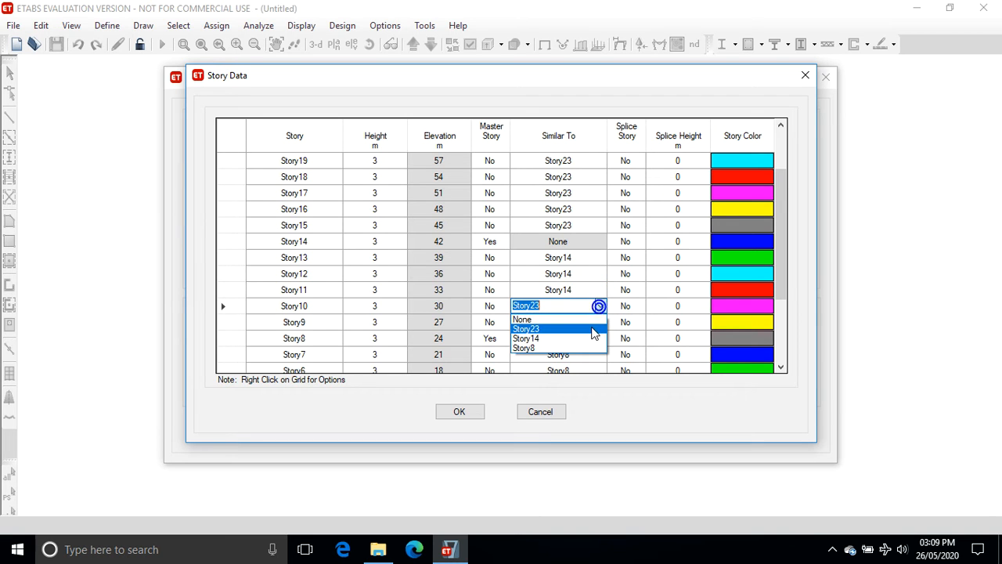
pyautogui.click(592, 338)
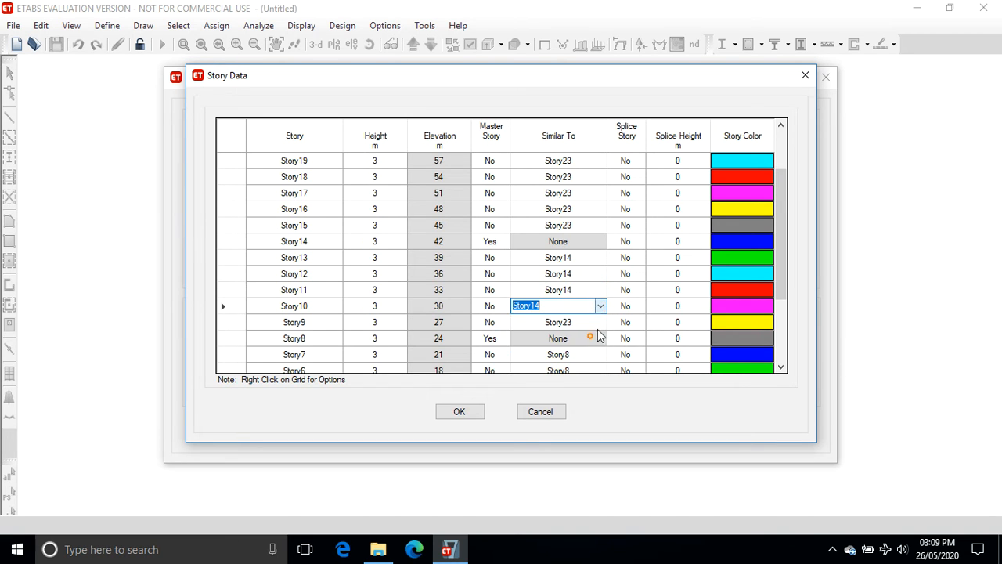
pyautogui.click(595, 322)
pyautogui.click(600, 322)
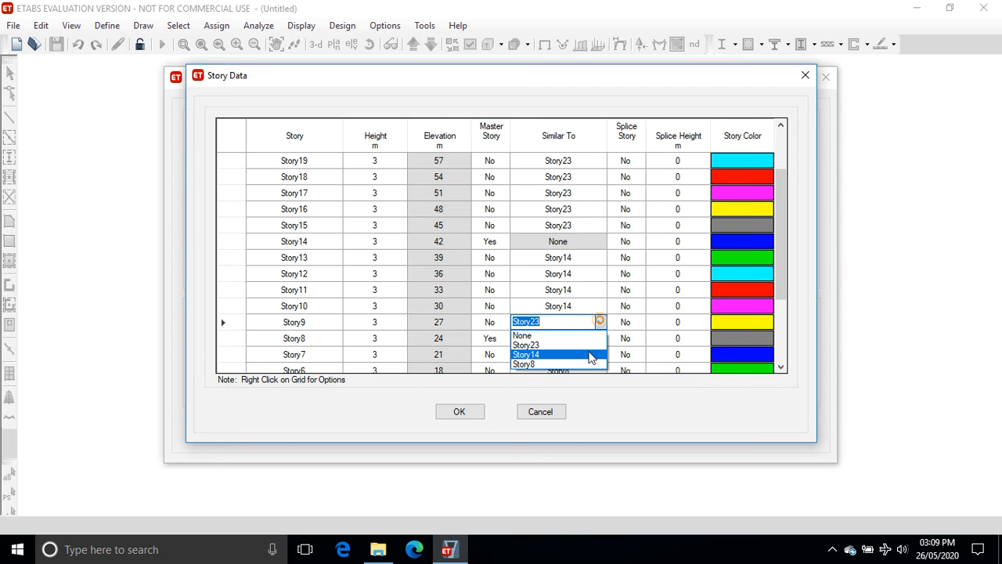
pyautogui.click(590, 354)
# Make Story19 a master story.
pyautogui.moveTo(778, 278); pyautogui.dragTo(778, 235)
pyautogui.click(316, 192)
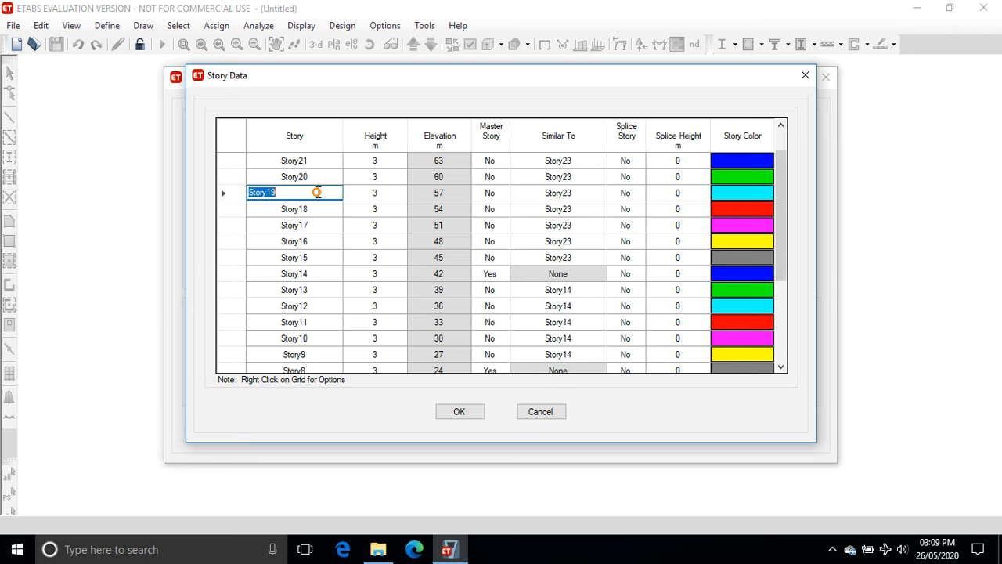
pyautogui.click(501, 194)
pyautogui.click(507, 195)
pyautogui.click(480, 206)
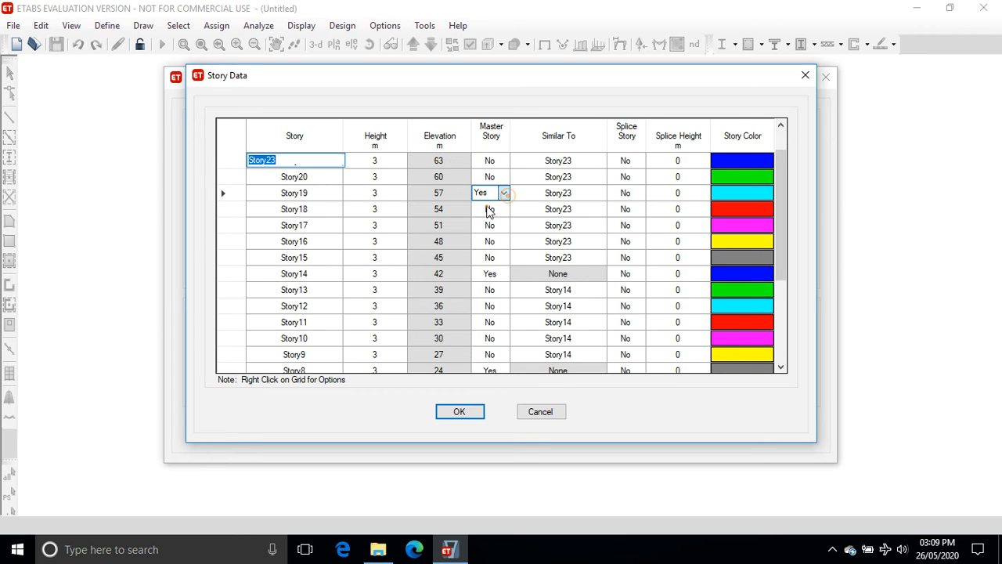
# Set Story18 through Story15 to be similar to Story19.
pyautogui.click(583, 209)
pyautogui.click(600, 211)
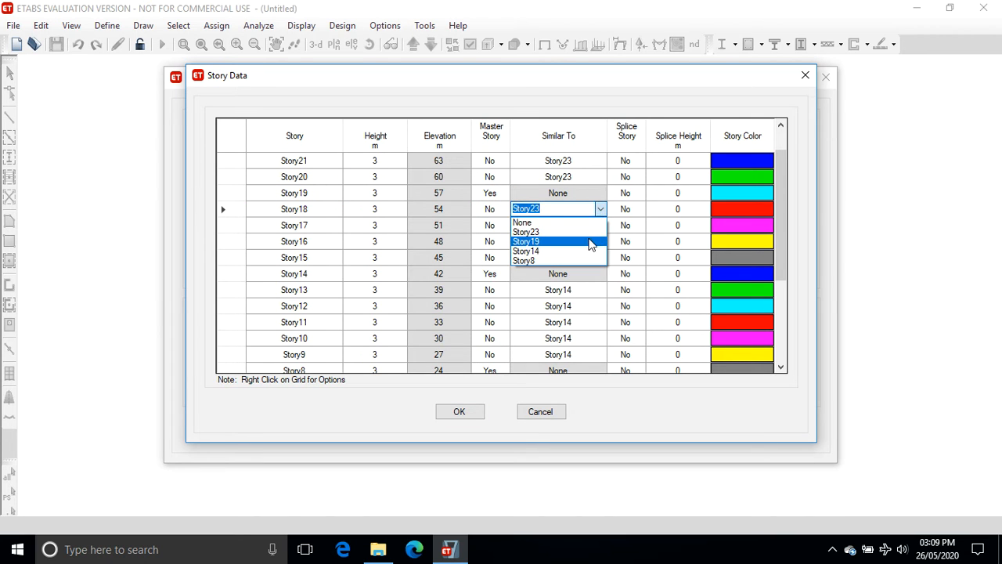
pyautogui.click(590, 241)
pyautogui.click(597, 226)
pyautogui.click(599, 224)
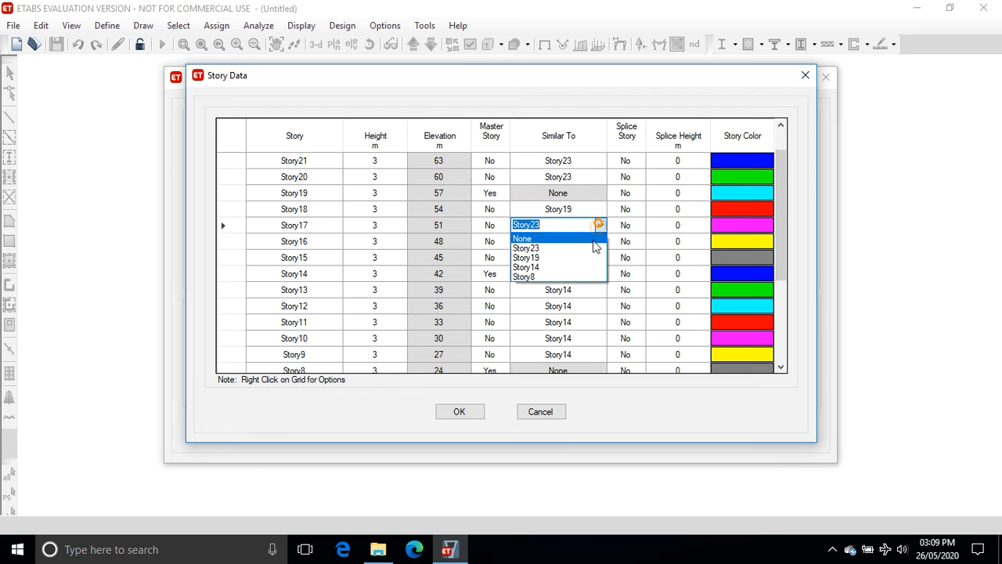
pyautogui.click(589, 257)
pyautogui.click(598, 242)
pyautogui.click(600, 241)
pyautogui.click(600, 274)
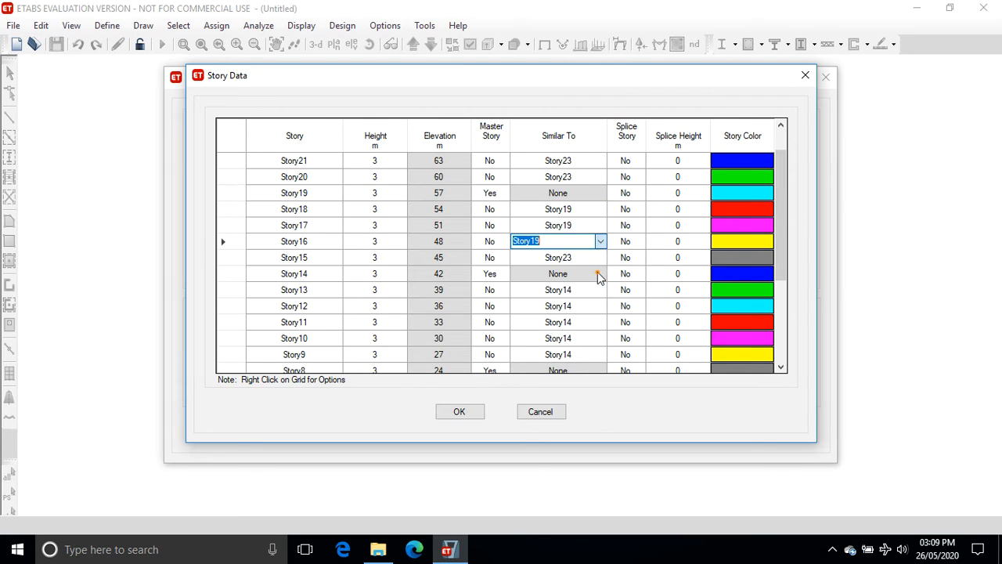
pyautogui.click(597, 257)
pyautogui.click(598, 256)
pyautogui.click(587, 289)
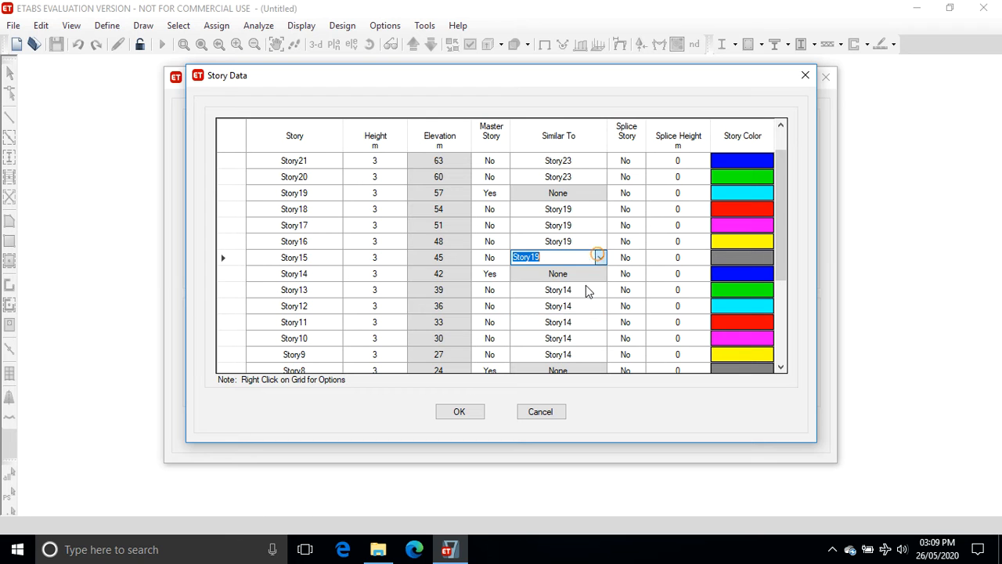
# Accept the story data and create the model with the Grid Only template.
pyautogui.click(468, 411)
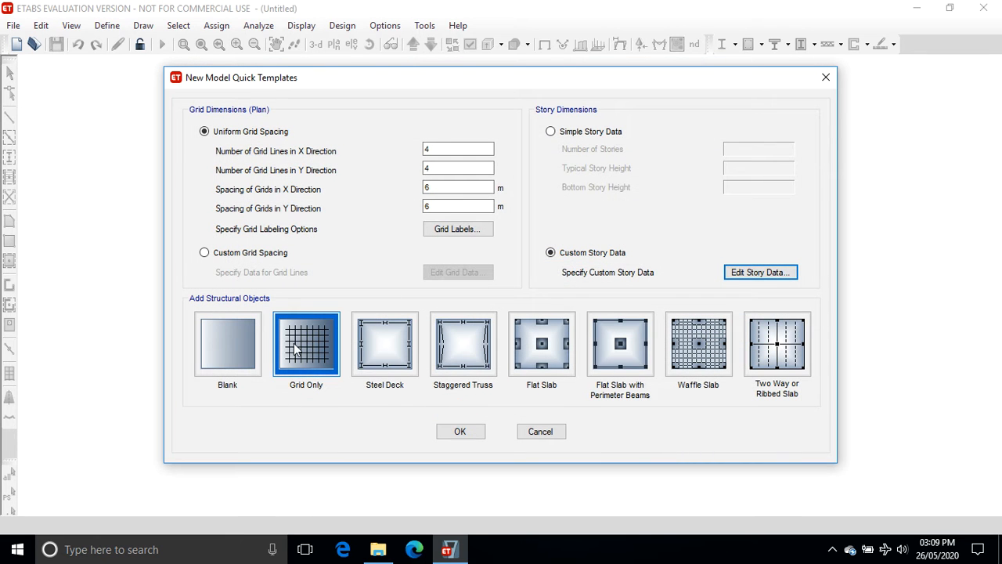
pyautogui.click(460, 431)
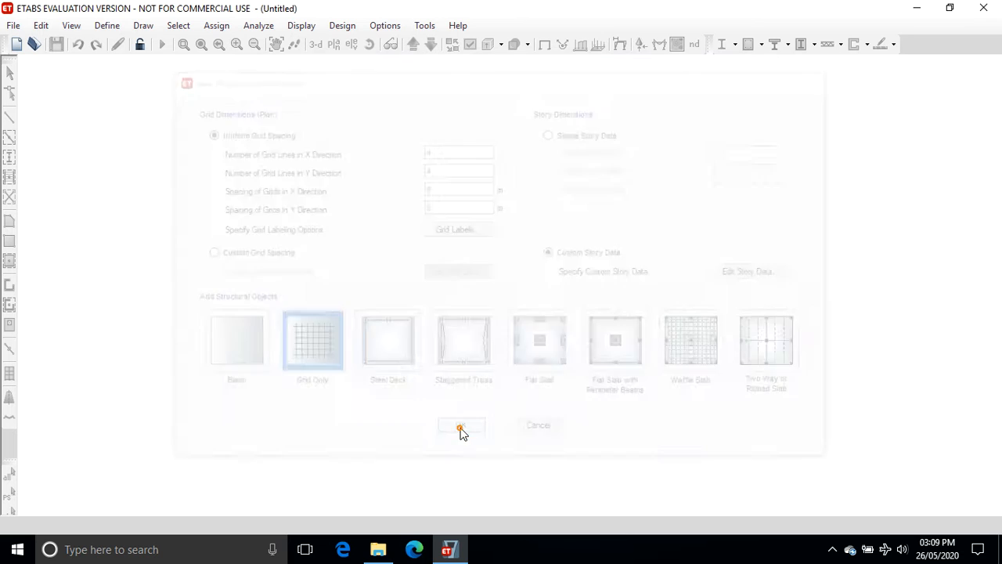
pyautogui.click(832, 549)
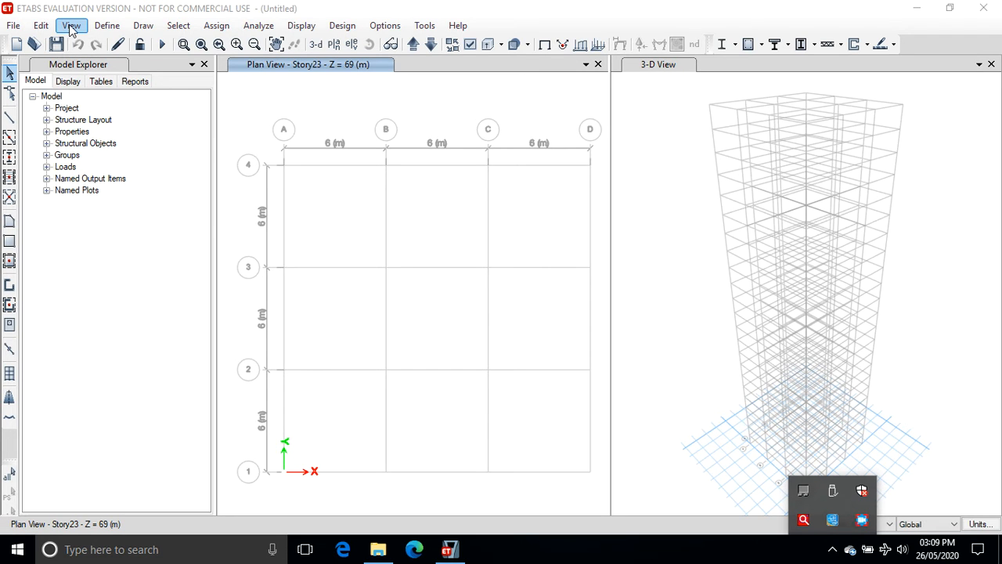
# Add a new material for region India, type Concrete, Indian standard, grade M40.
pyautogui.click(107, 26)
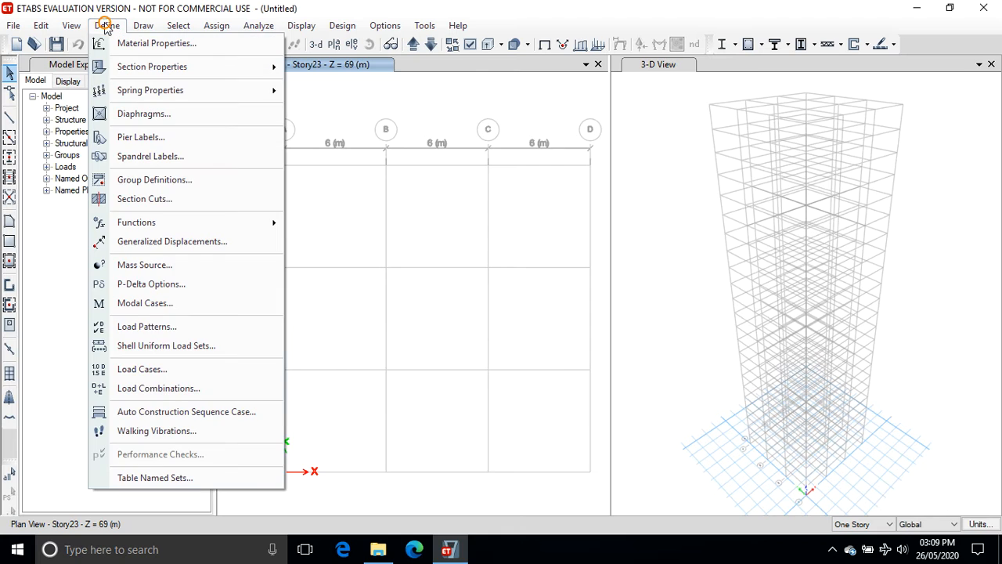
pyautogui.click(141, 43)
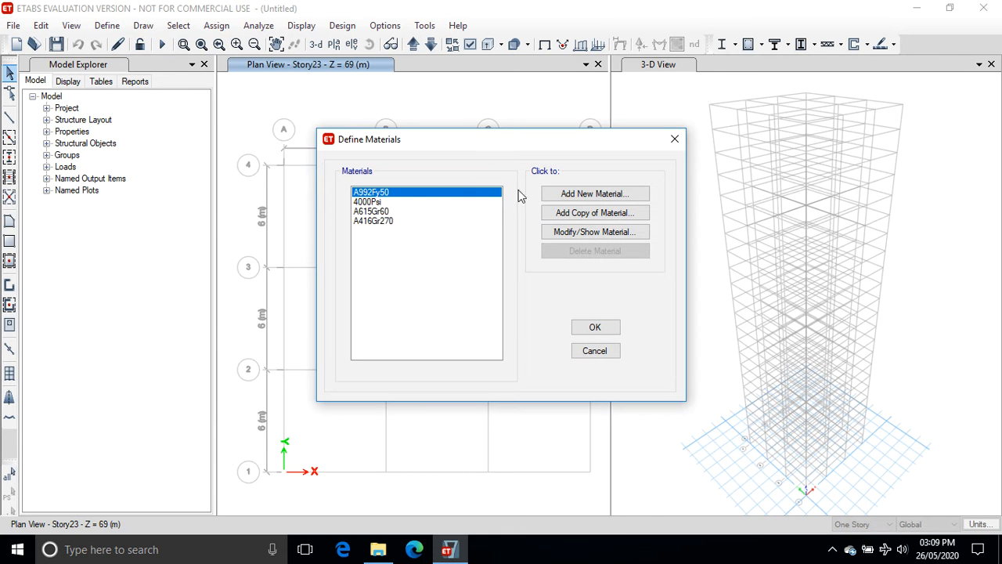
pyautogui.click(572, 195)
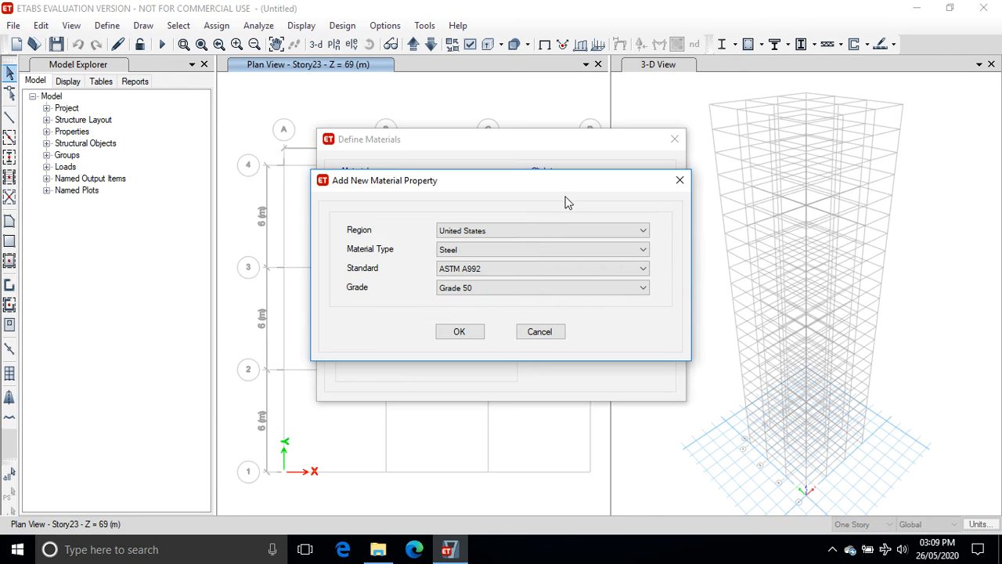
pyautogui.click(536, 230)
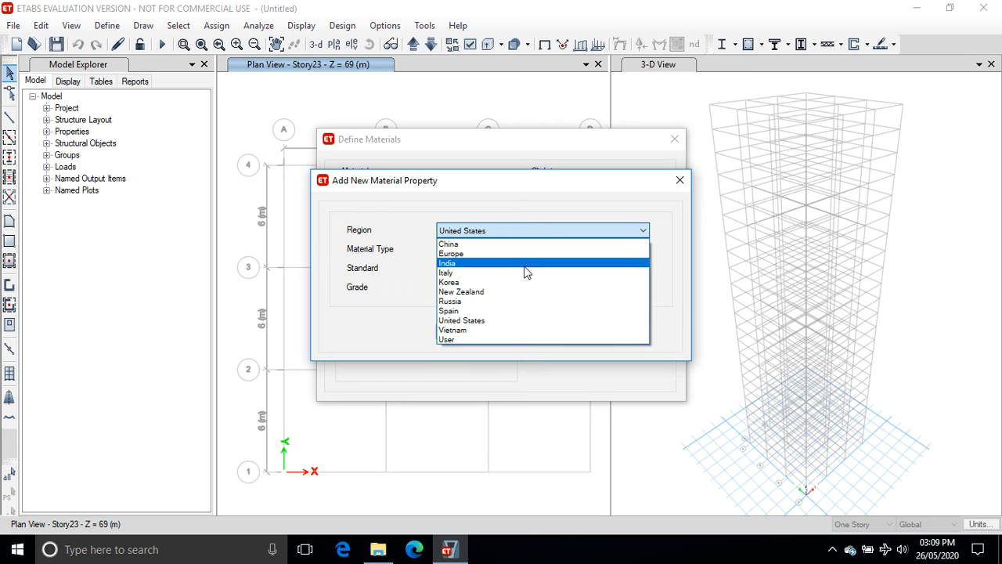
pyautogui.click(526, 263)
pyautogui.click(503, 250)
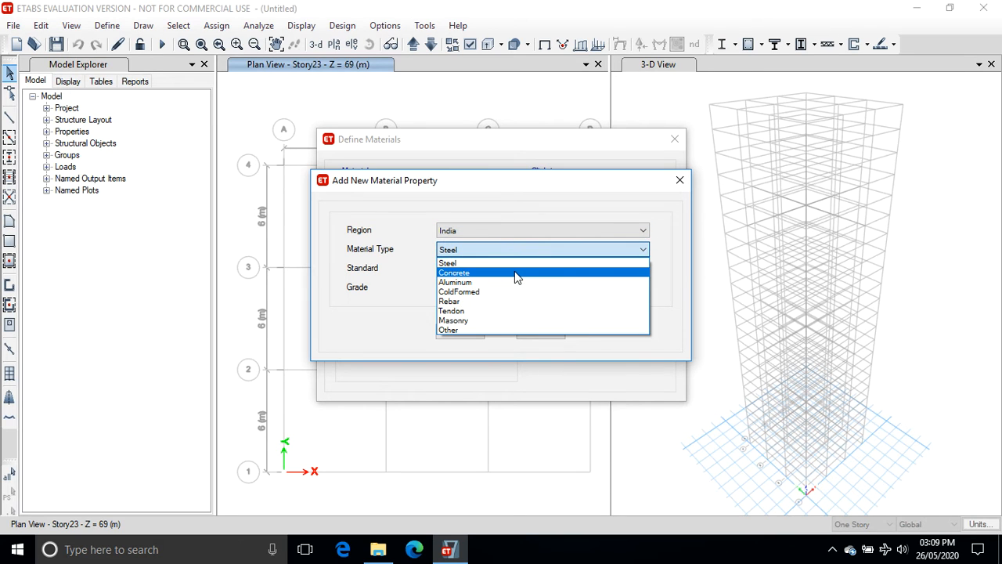
pyautogui.click(516, 274)
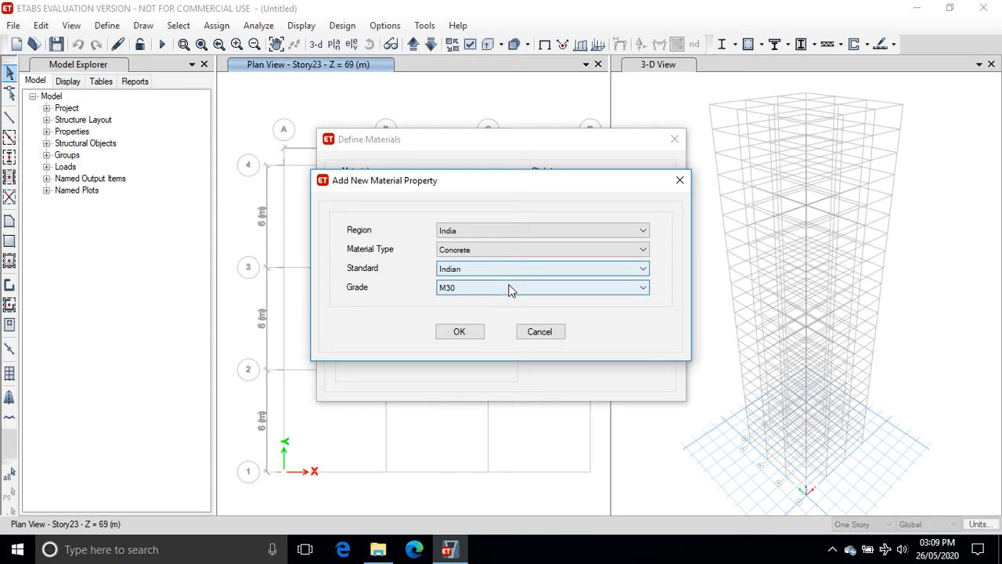
pyautogui.click(509, 287)
pyautogui.click(507, 348)
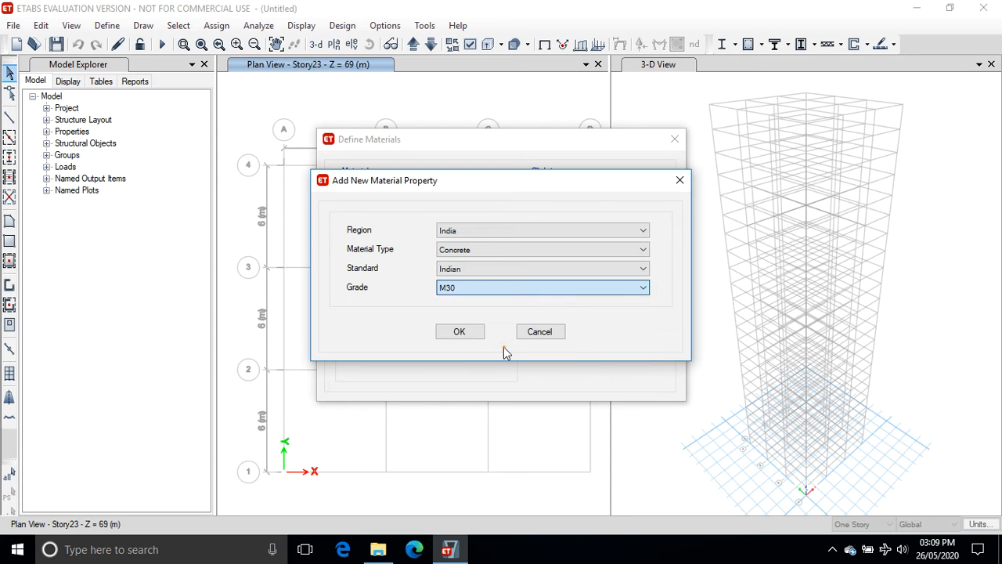
pyautogui.click(479, 337)
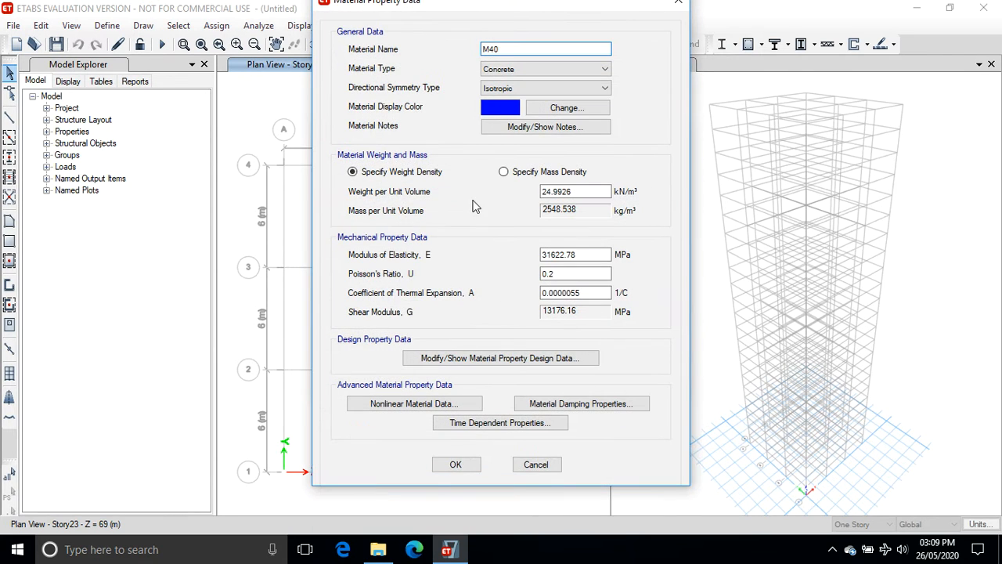
pyautogui.click(455, 464)
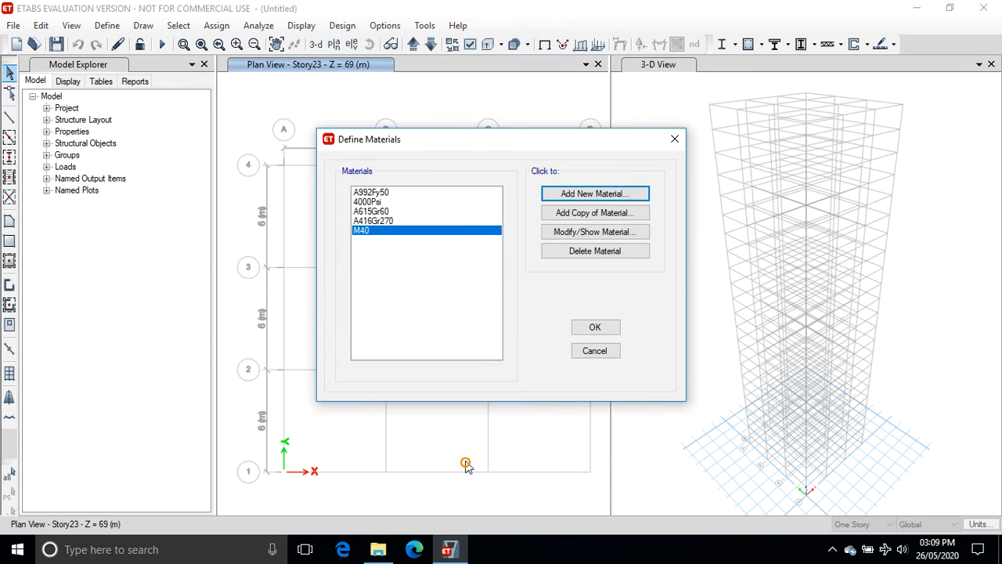
# Add a new India Rebar material of Indian standard, grade HYSD Grade 500.
pyautogui.click(583, 194)
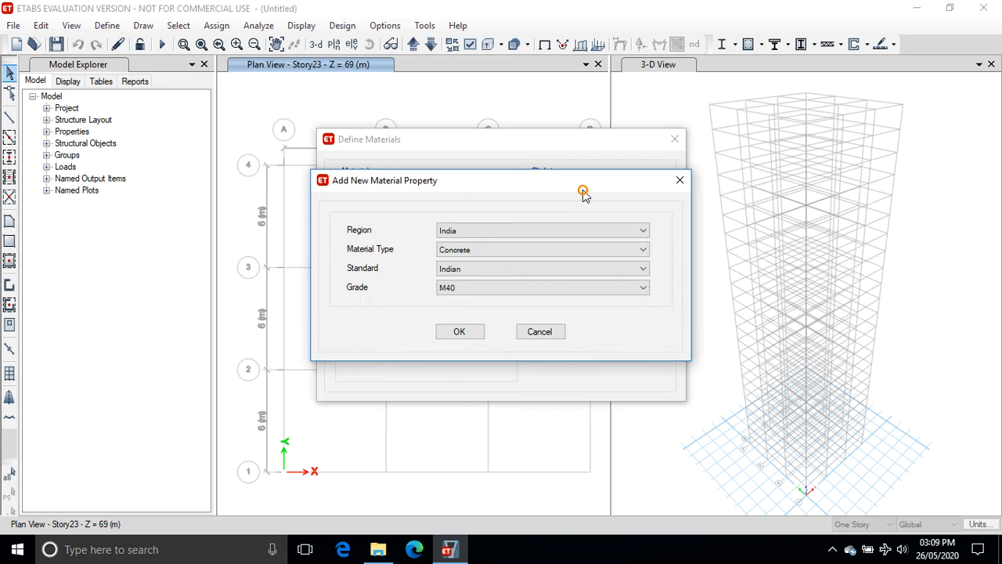
pyautogui.click(509, 250)
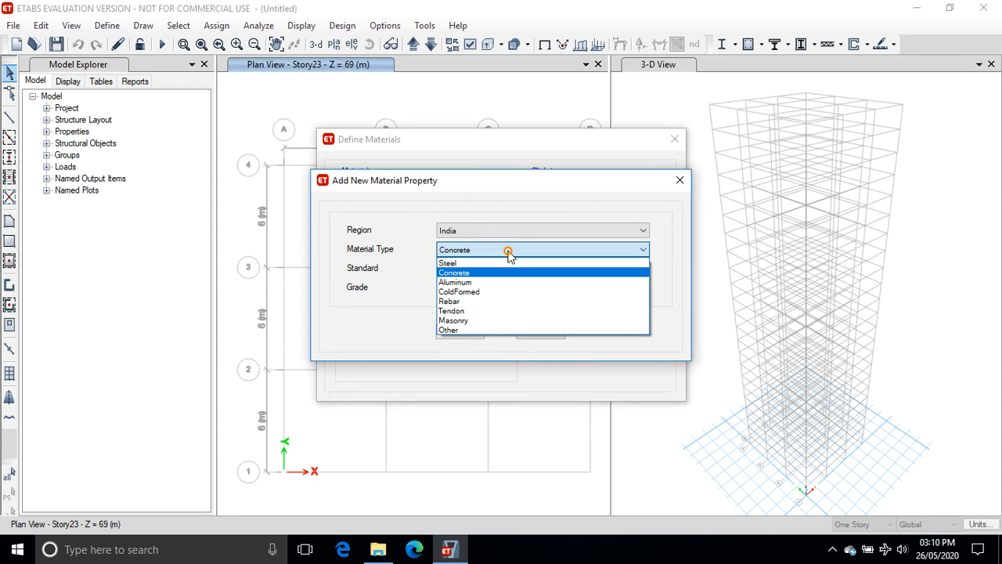
pyautogui.click(505, 301)
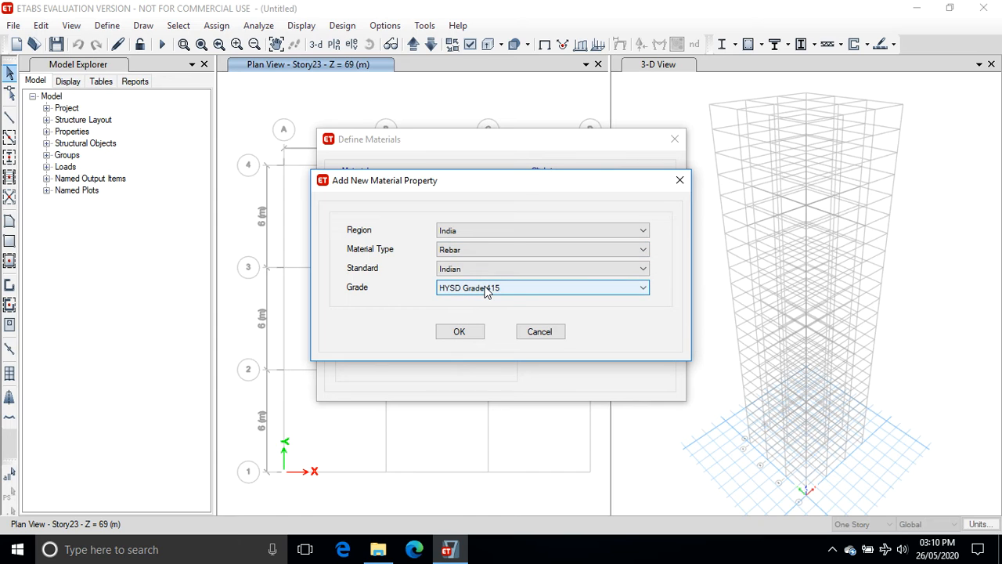
pyautogui.click(485, 288)
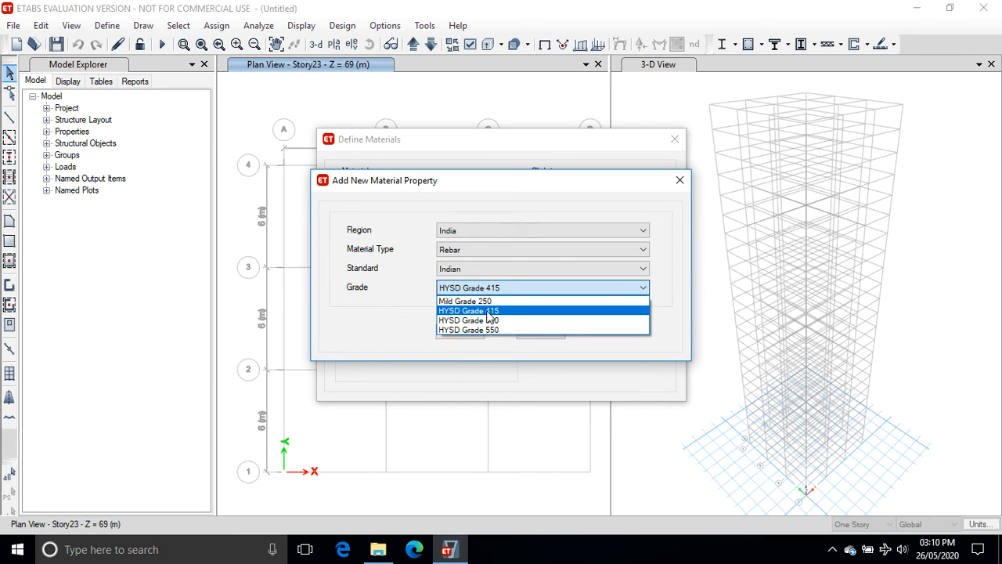
pyautogui.click(490, 320)
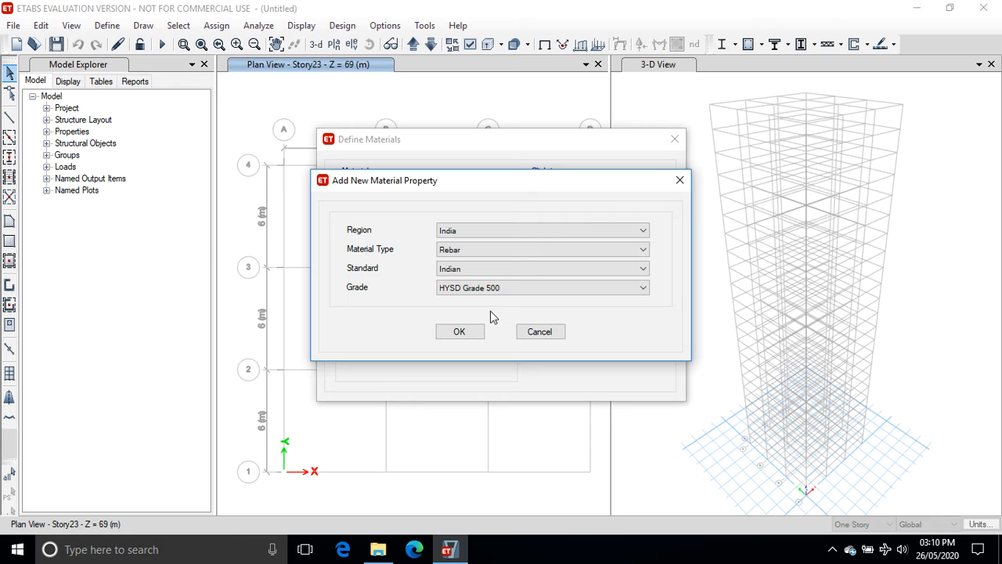
pyautogui.click(459, 332)
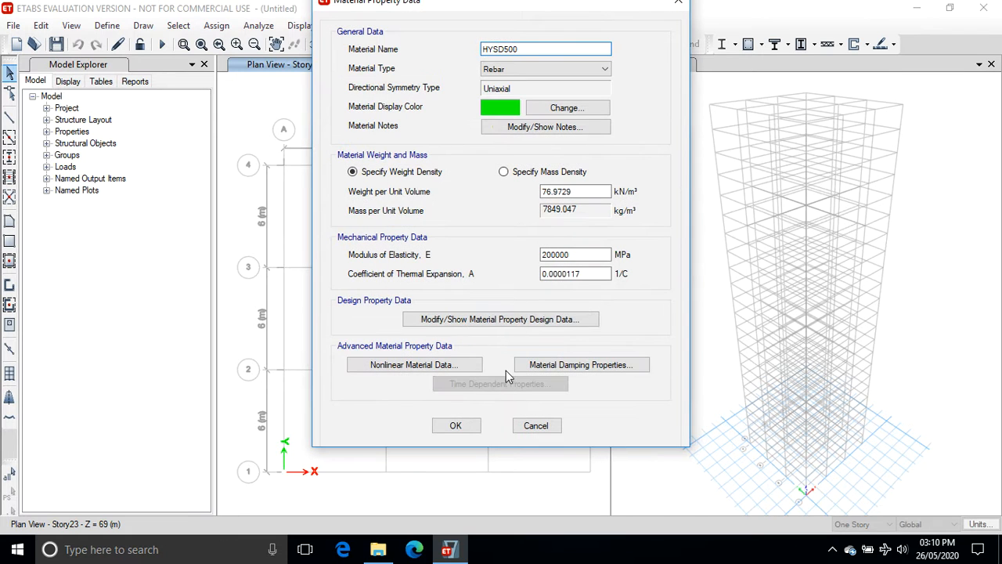
pyautogui.click(458, 425)
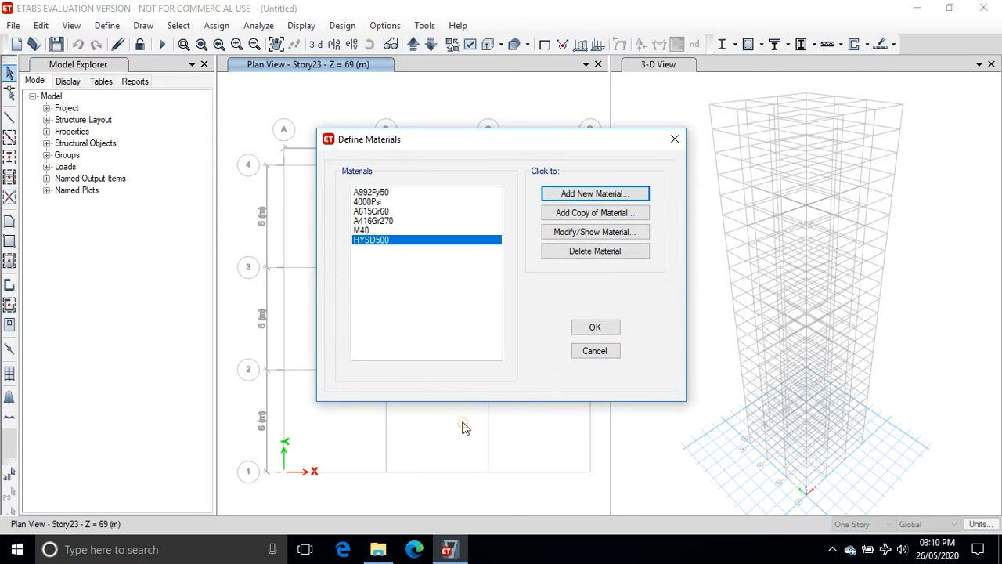
# Add a new India Rebar material of Indian standard, grade Mild Grade 250.
pyautogui.click(574, 195)
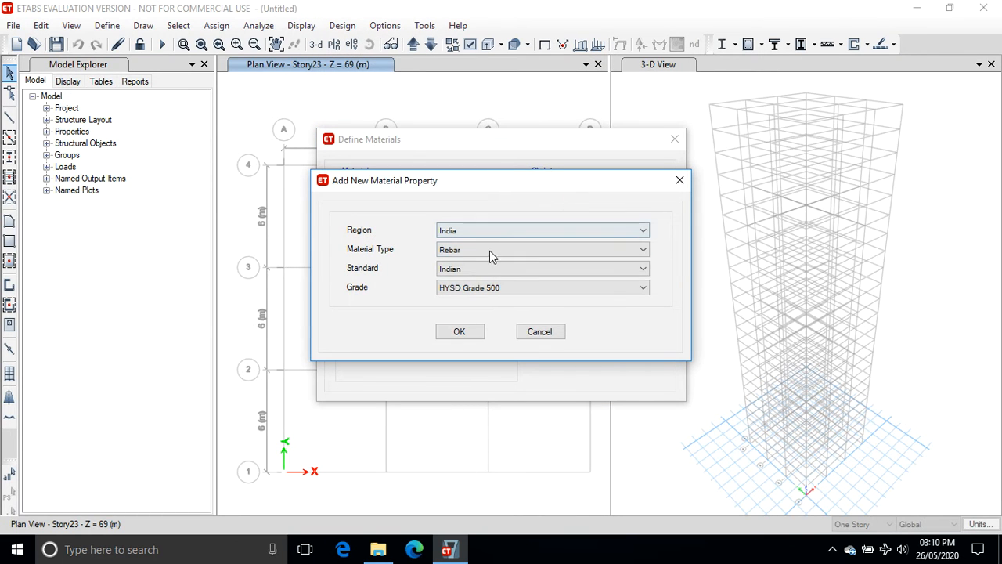
pyautogui.click(486, 291)
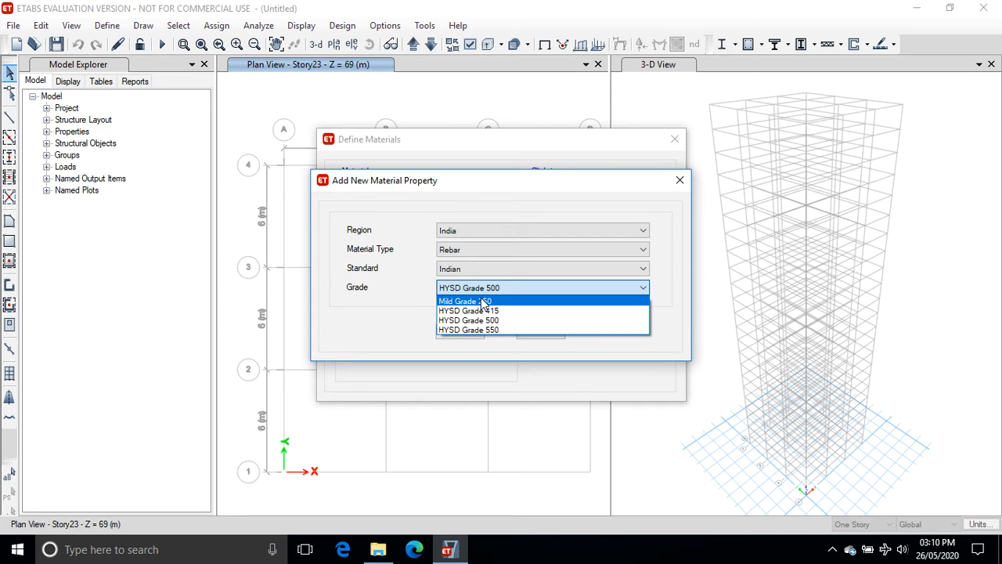
pyautogui.click(480, 303)
pyautogui.click(470, 332)
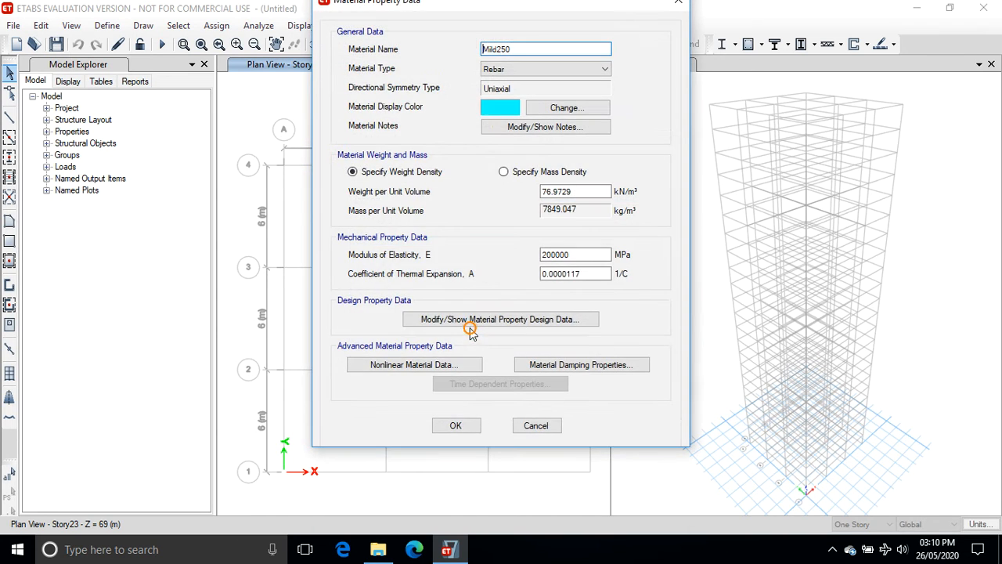
pyautogui.click(450, 424)
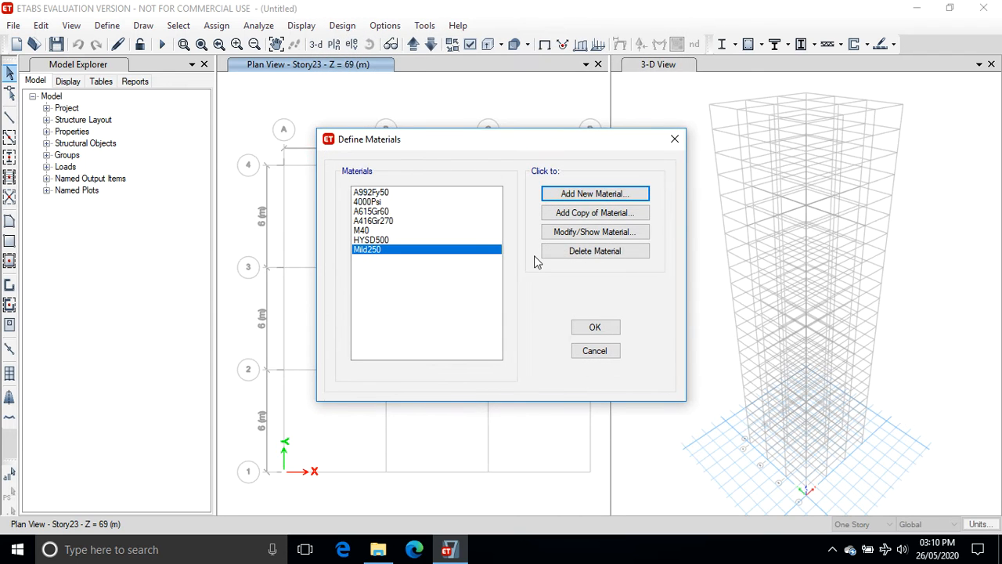
# Add a new concrete rectangular frame section named C500x500 using M40 material.
pyautogui.click(595, 329)
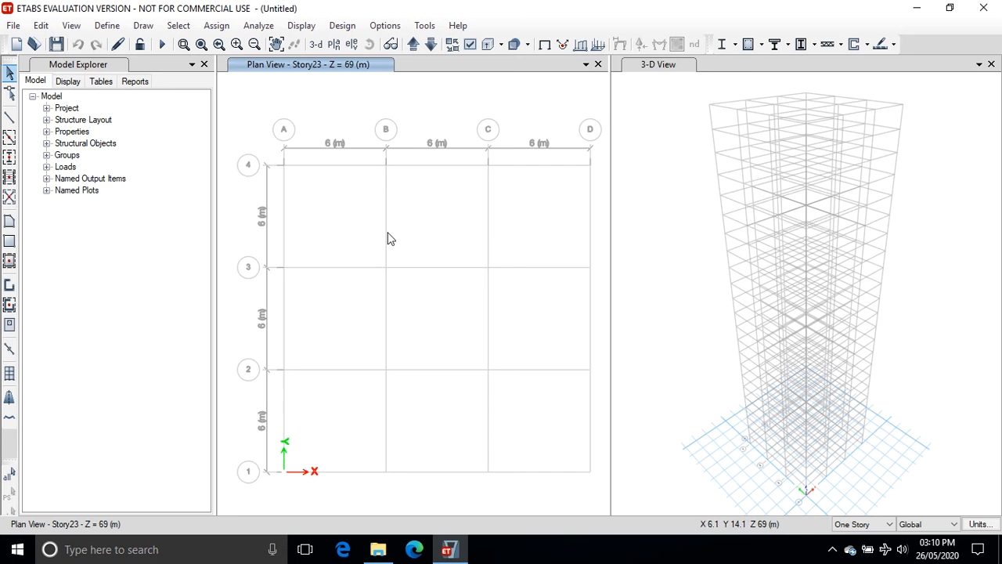
pyautogui.click(106, 26)
pyautogui.moveTo(250, 67)
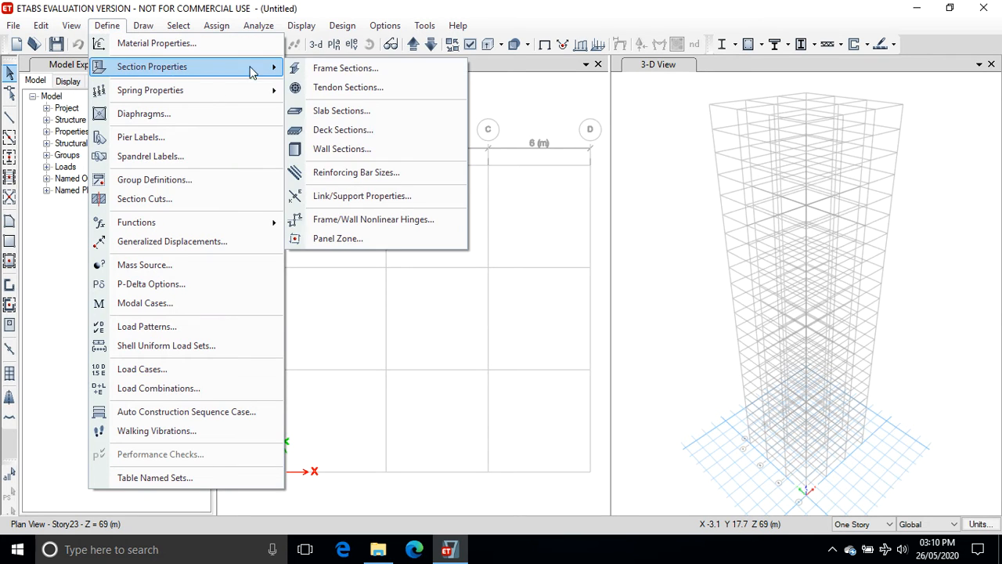
pyautogui.click(357, 71)
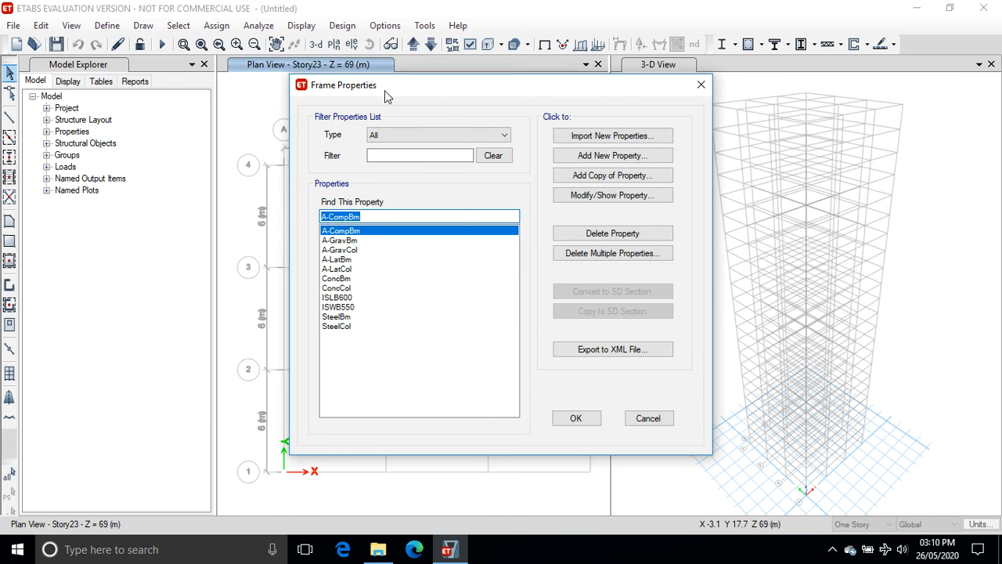
pyautogui.click(605, 157)
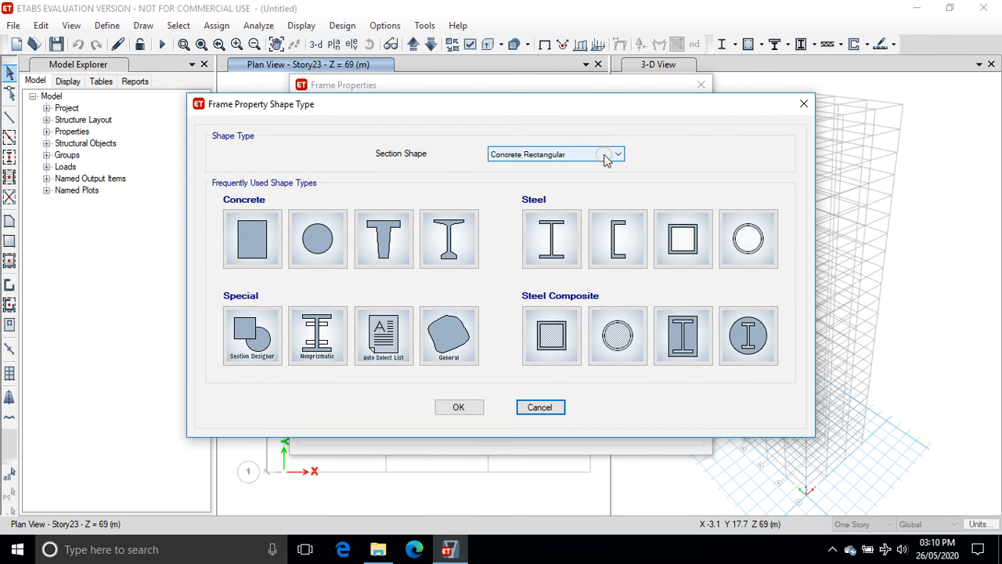
pyautogui.click(567, 156)
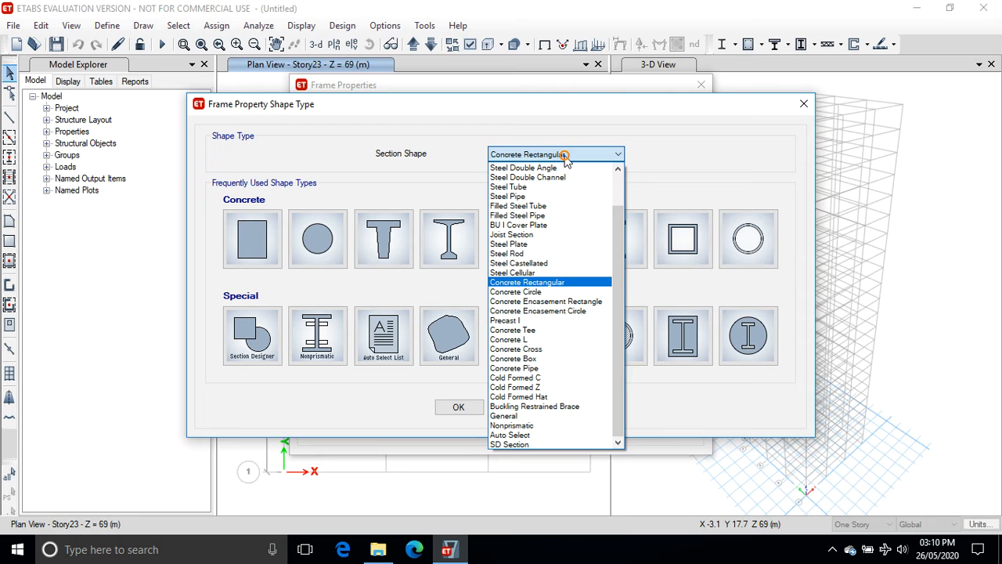
pyautogui.click(548, 283)
pyautogui.click(265, 235)
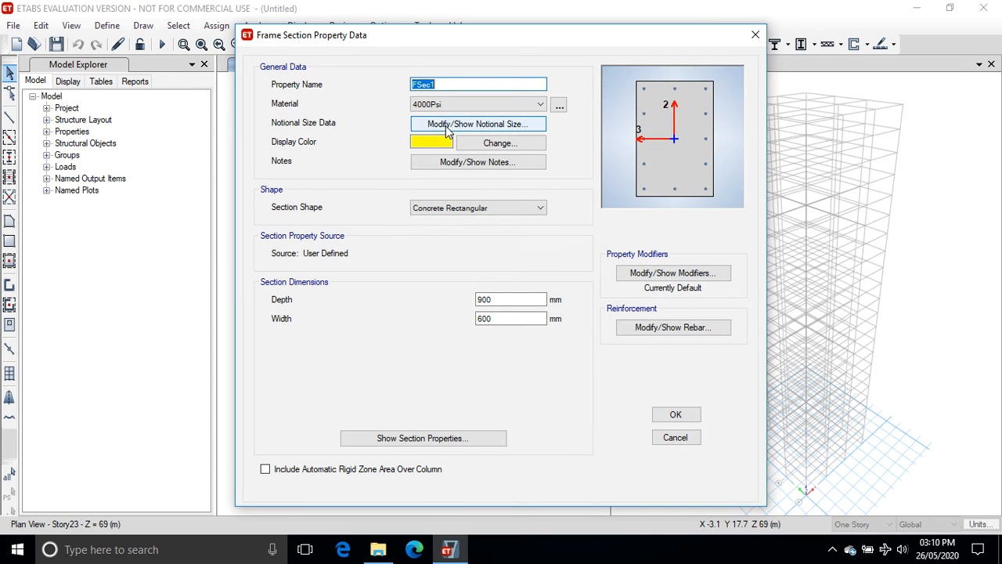
pyautogui.write('C500x500')
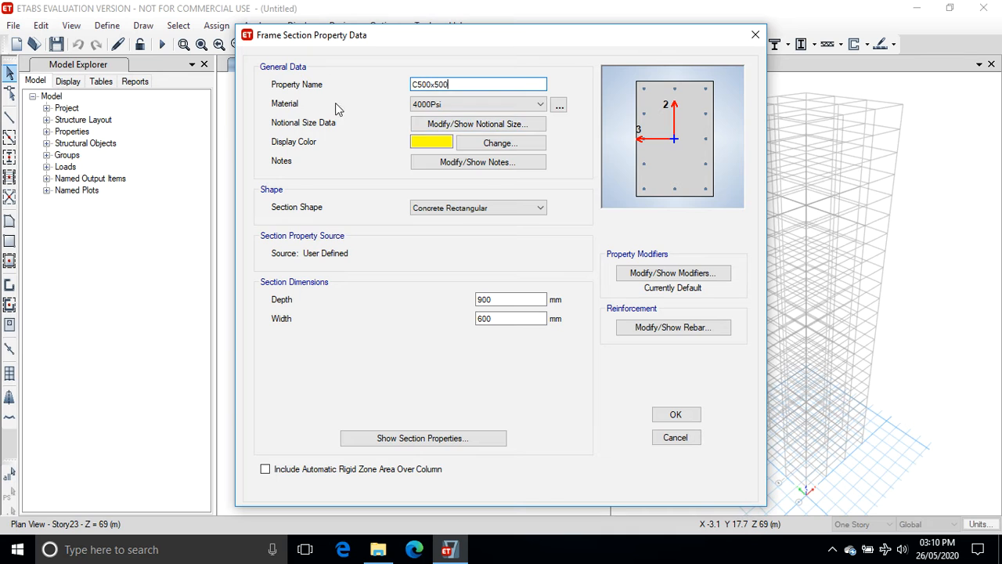
pyautogui.click(523, 105)
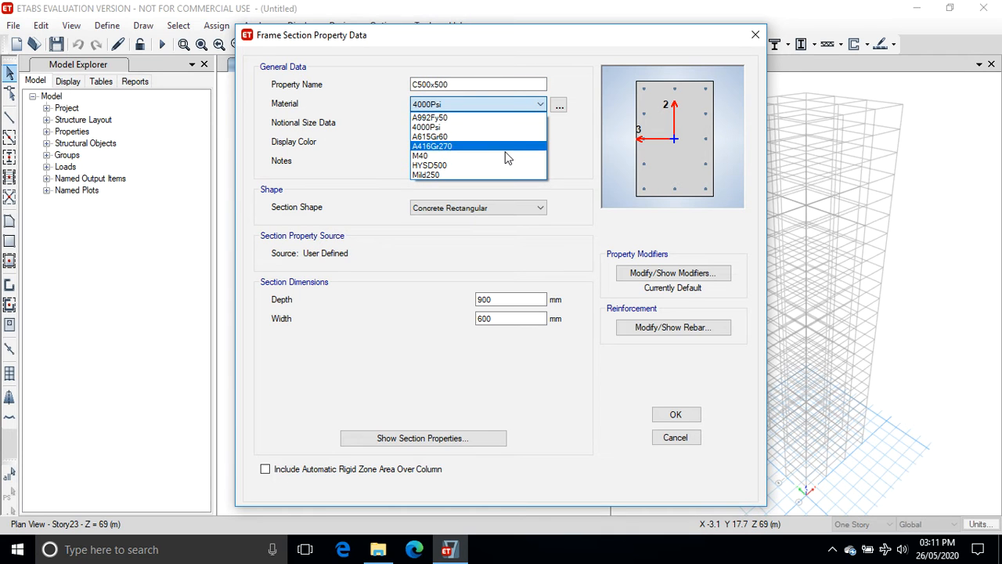
pyautogui.click(506, 155)
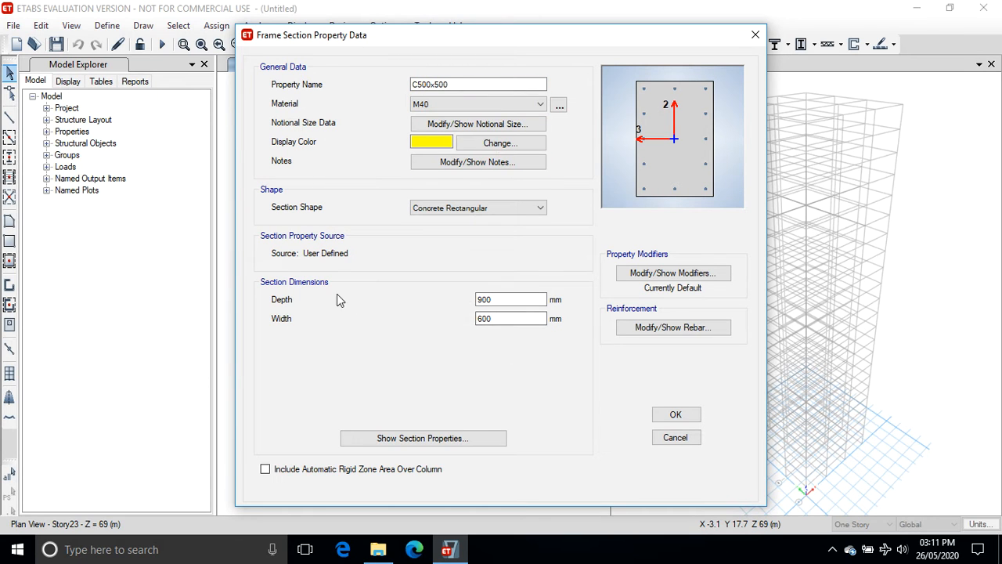
# Set the C500x500 section's depth and width to 500 mm.
pyautogui.doubleClick(494, 300)
pyautogui.write('50')
pyautogui.doubleClick(479, 319)
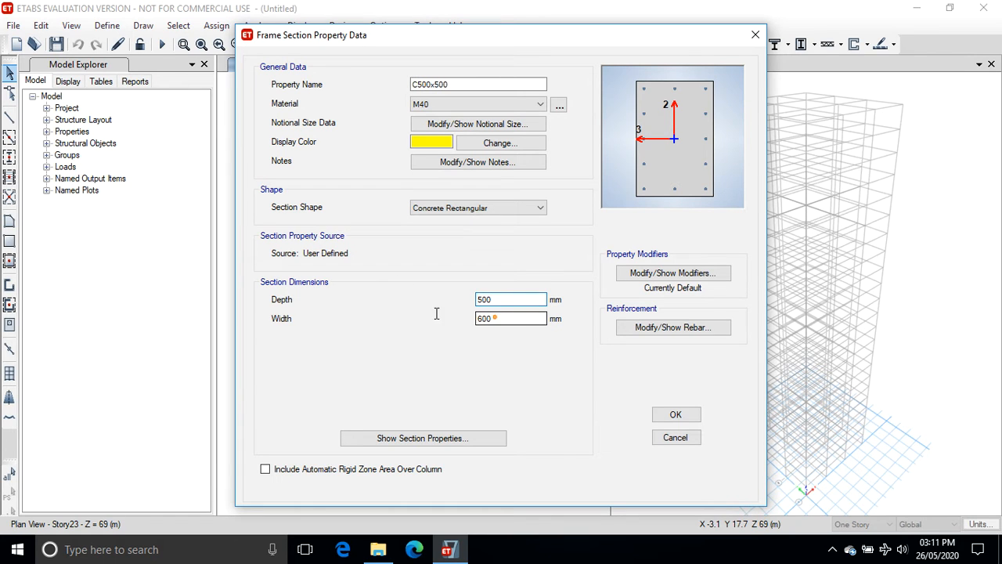
pyautogui.write('500')
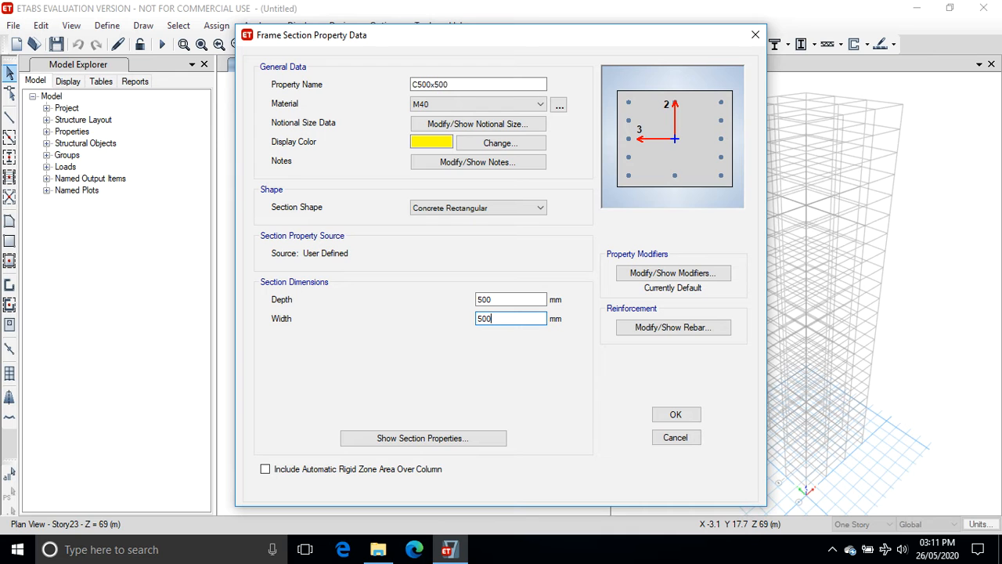
# Set the section's longitudinal bars to HYSD500 and confinement ties to Mild250, then save the section.
pyautogui.click(653, 328)
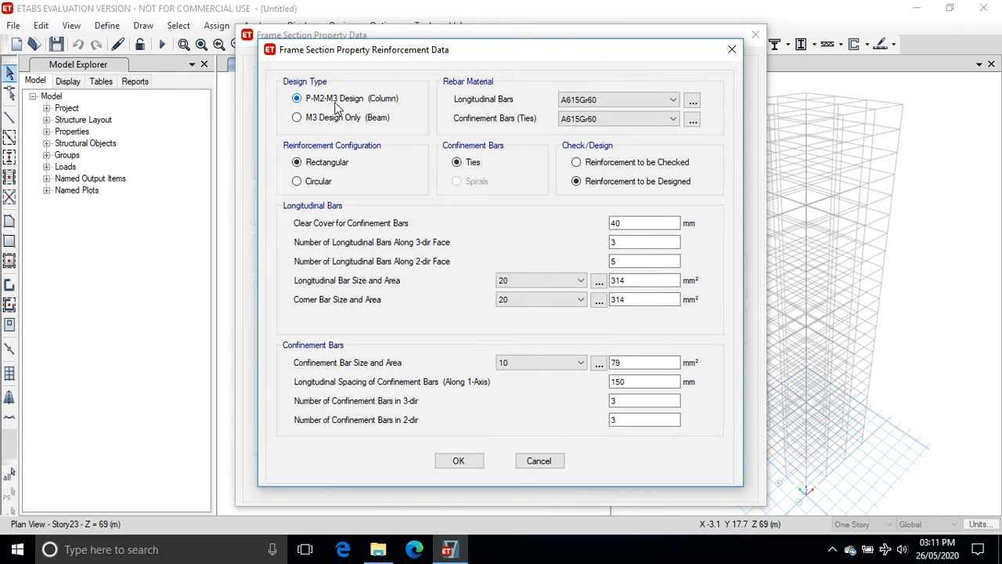
pyautogui.click(664, 103)
pyautogui.click(647, 129)
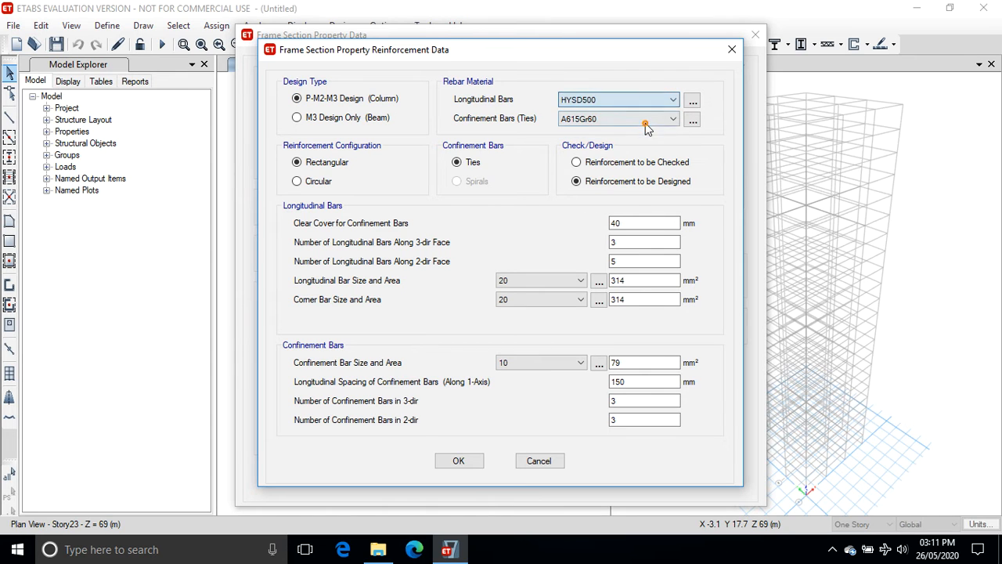
pyautogui.click(671, 119)
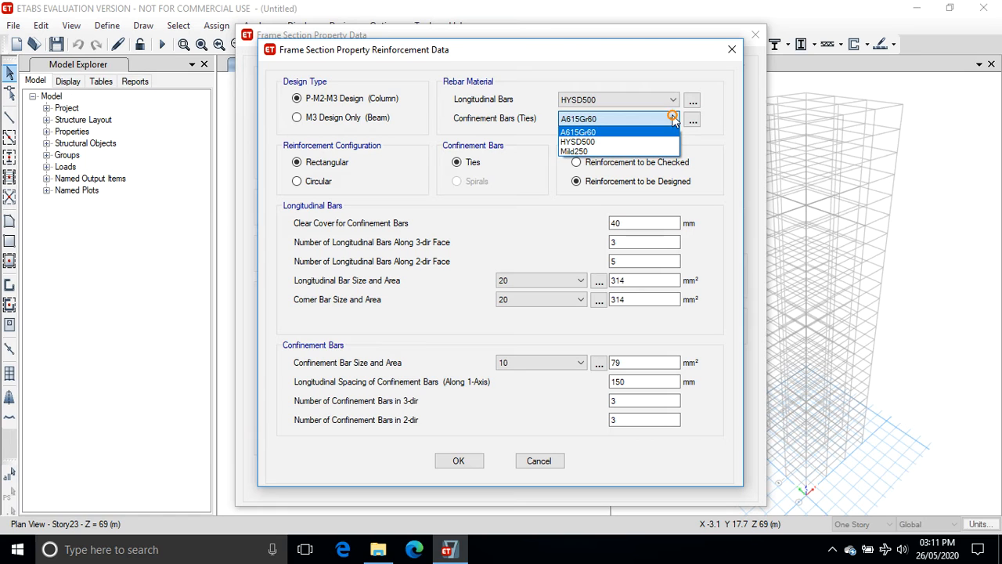
pyautogui.click(646, 151)
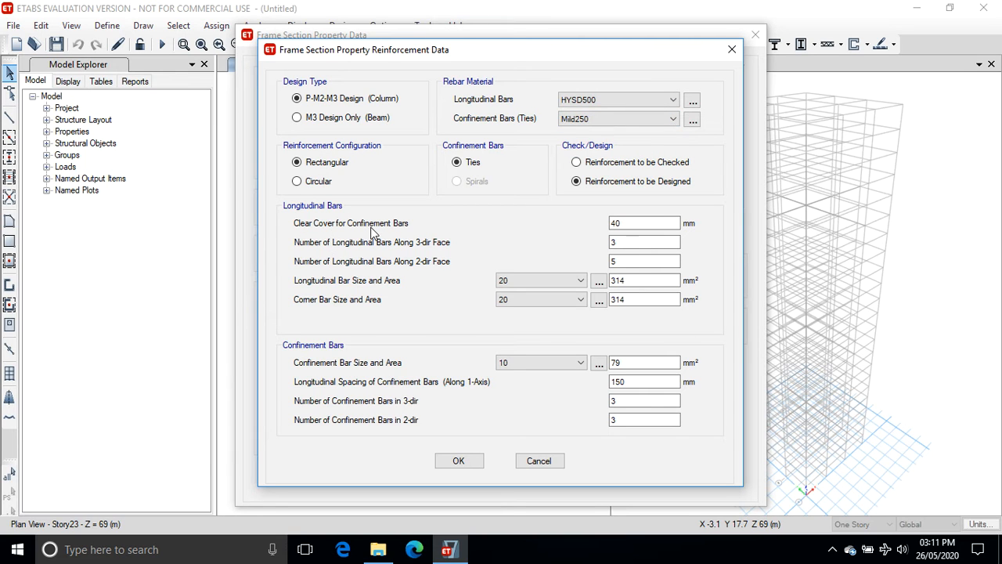
pyautogui.click(459, 461)
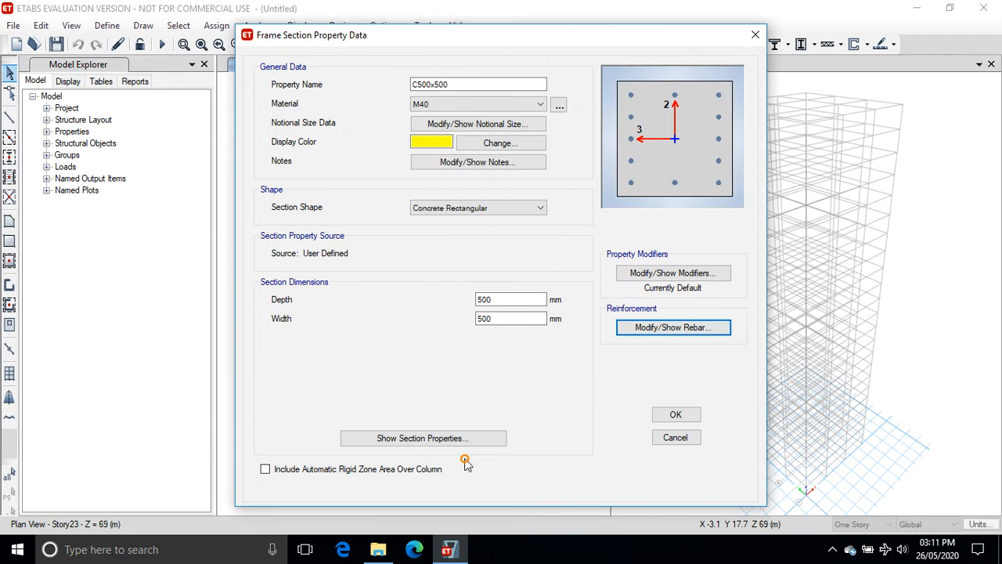
pyautogui.click(676, 416)
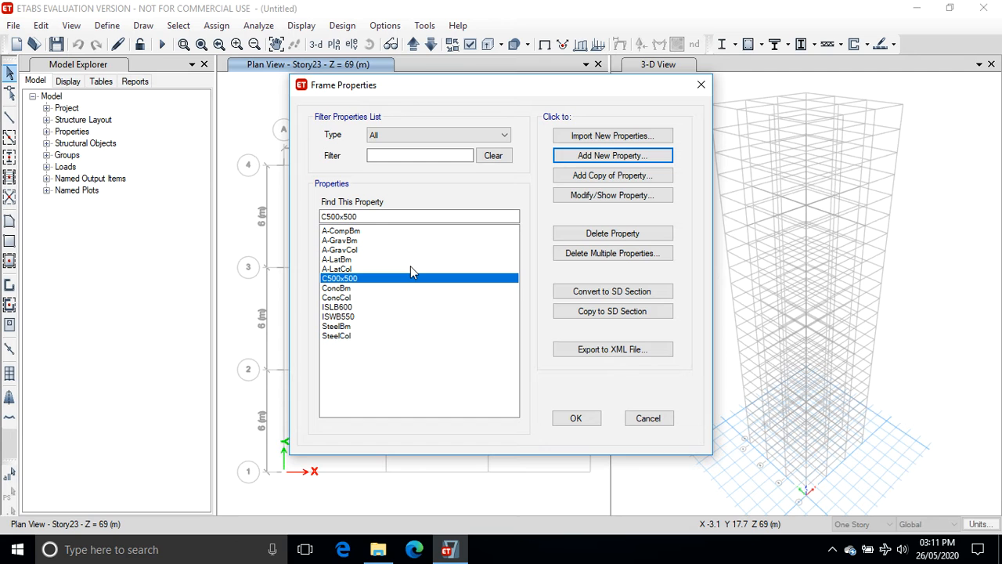
# Copy the section as a new section named C550x500 with depth and width 550 mm.
pyautogui.click(604, 178)
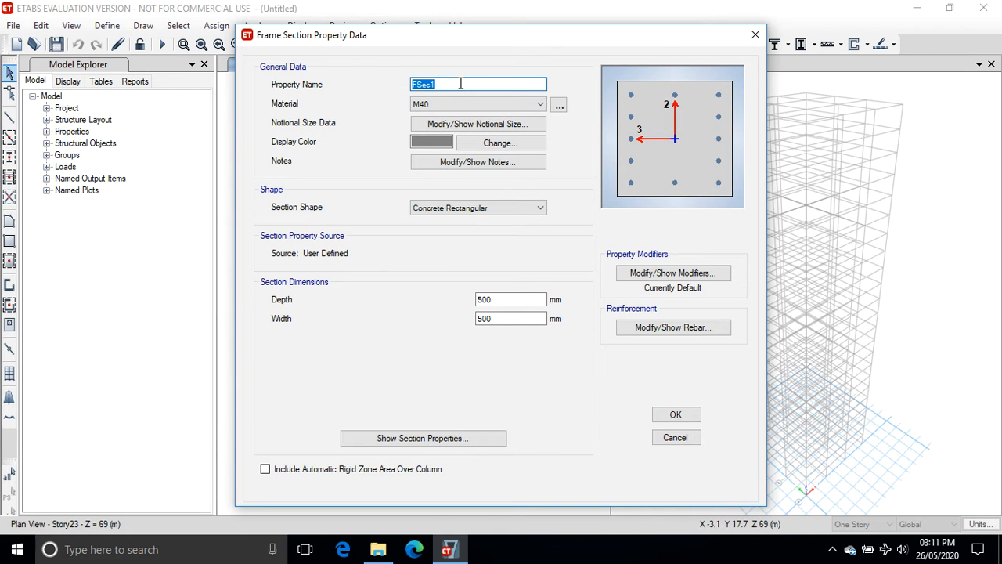
pyautogui.write('C550x500')
pyautogui.doubleClick(493, 299)
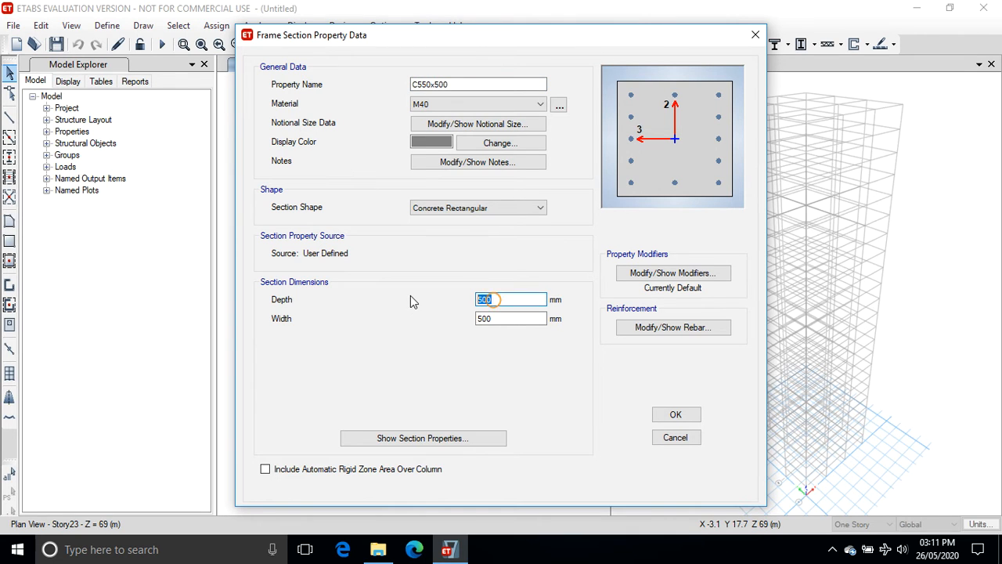
pyautogui.write('550')
pyautogui.press('Tab')
pyautogui.write('55')
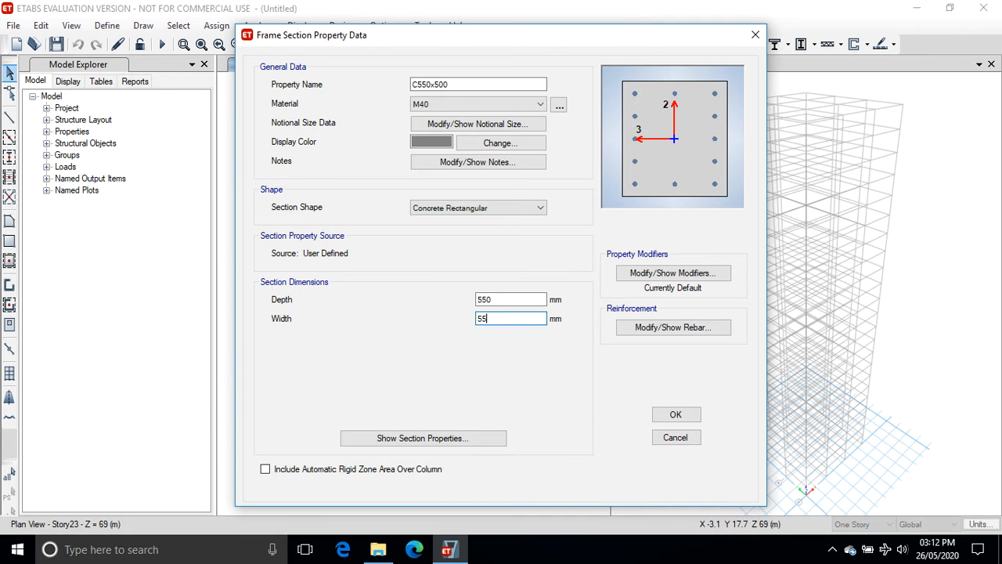
pyautogui.write('0')
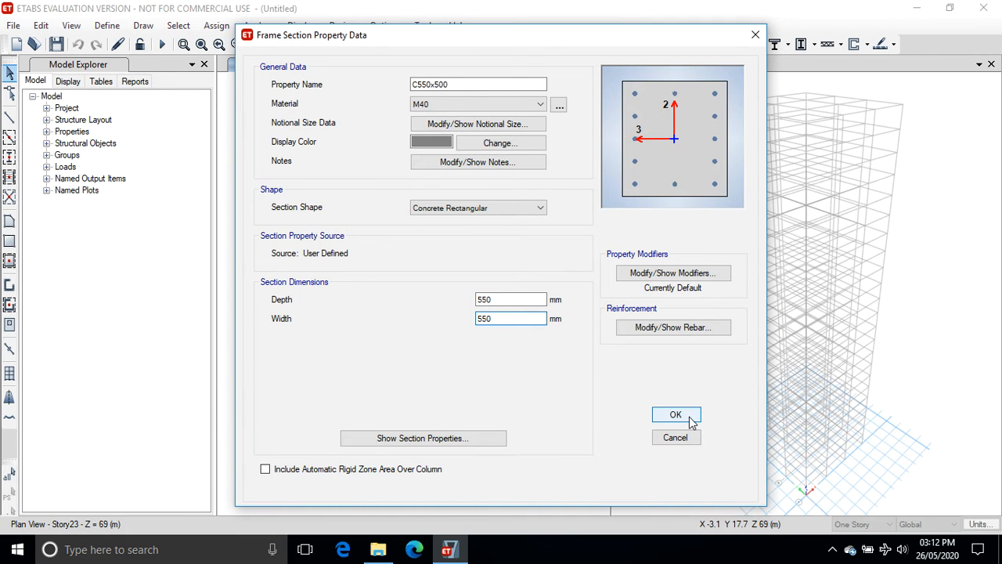
pyautogui.click(687, 416)
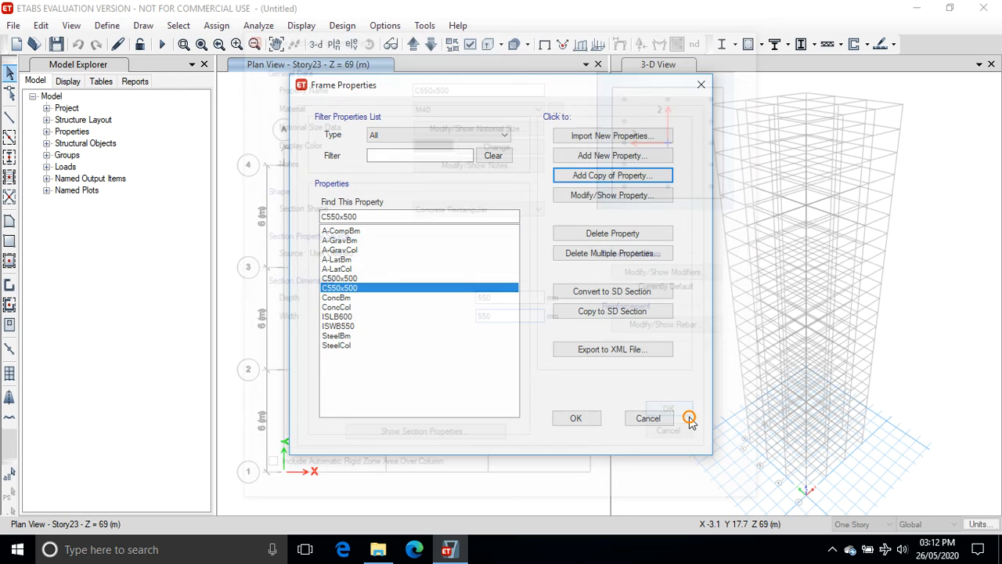
# Copy the section as a new section named C600x600 with depth and width 600 mm.
pyautogui.click(610, 175)
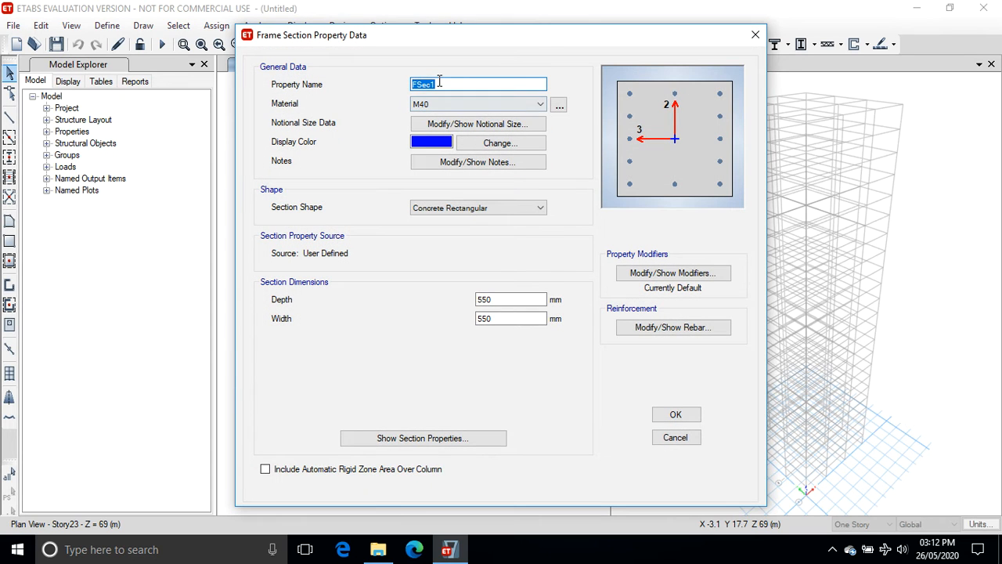
pyautogui.write('c')
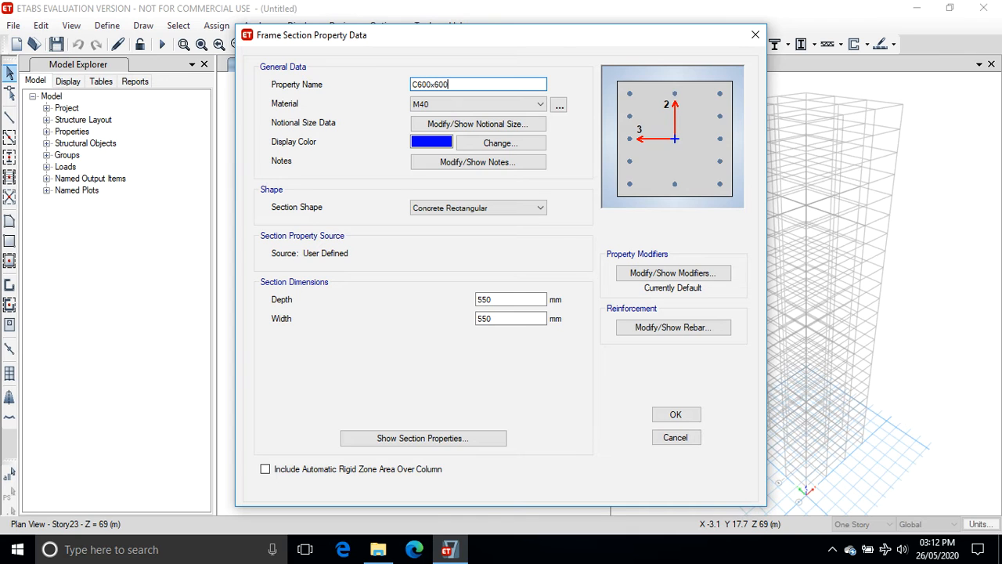
pyautogui.doubleClick(510, 300)
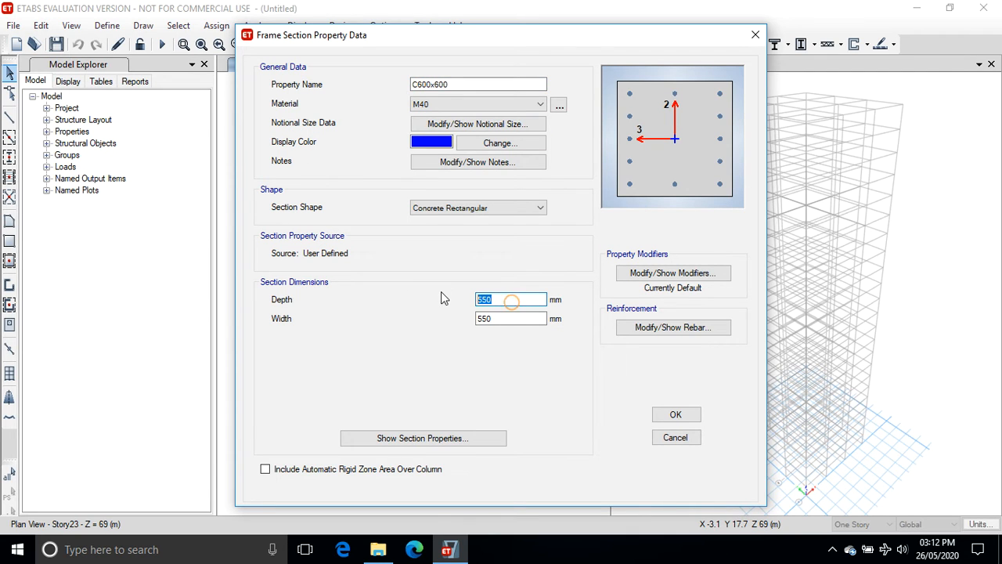
pyautogui.write('600')
pyautogui.doubleClick(511, 318)
pyautogui.write('600')
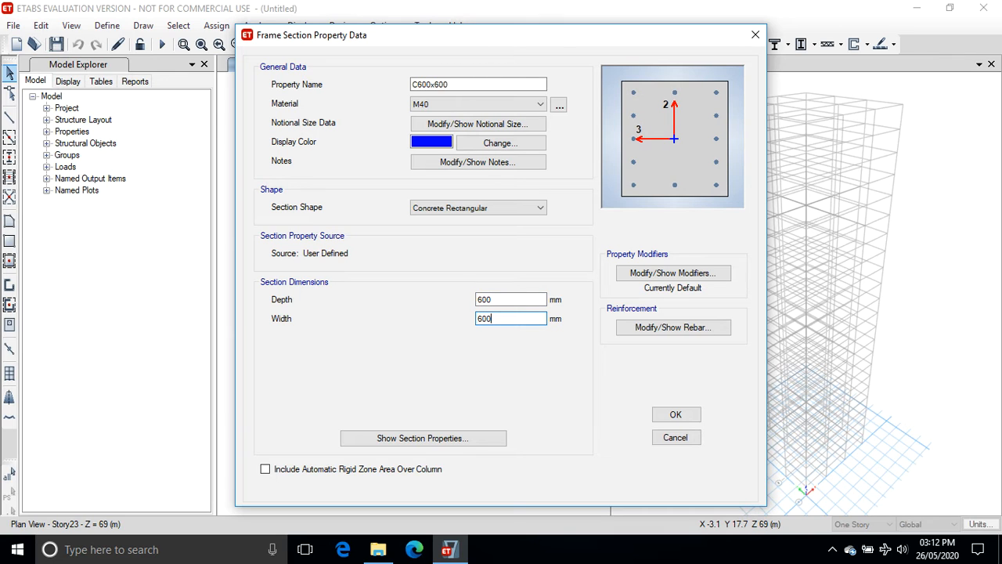
pyautogui.click(675, 414)
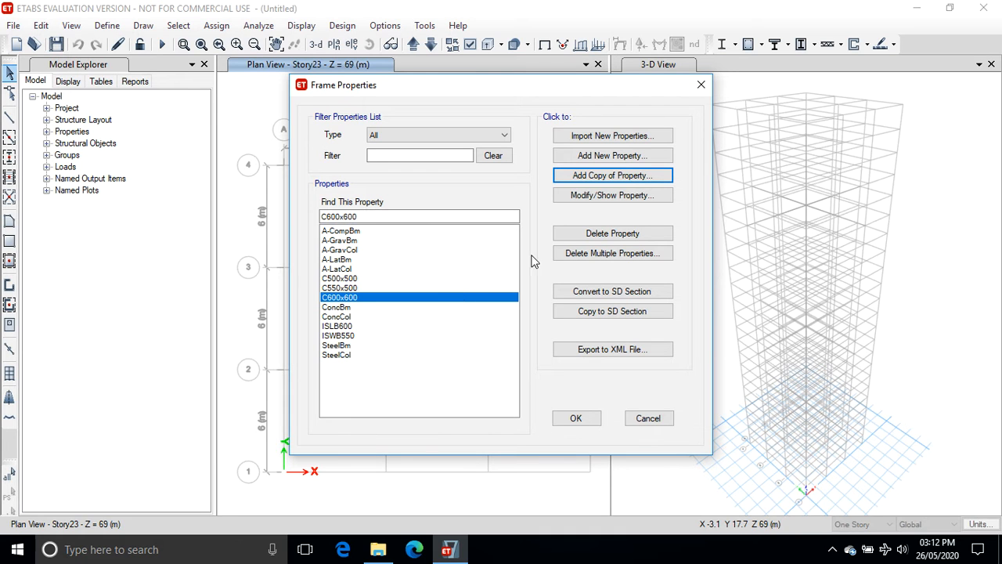
# Create a Concrete auto select list section named Autoselect Column containing C500x500, C550x500 and C600x600.
pyautogui.click(601, 157)
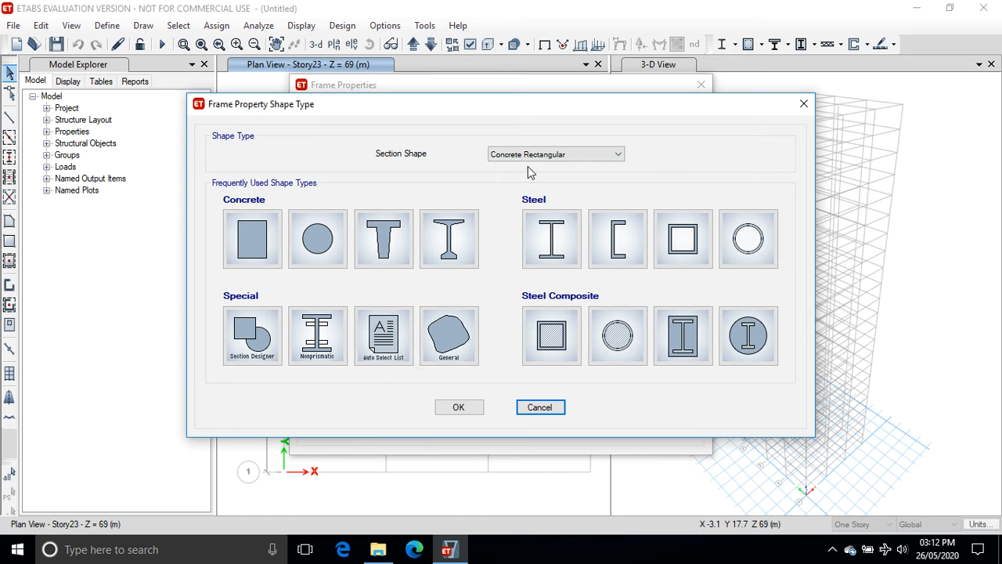
pyautogui.click(384, 337)
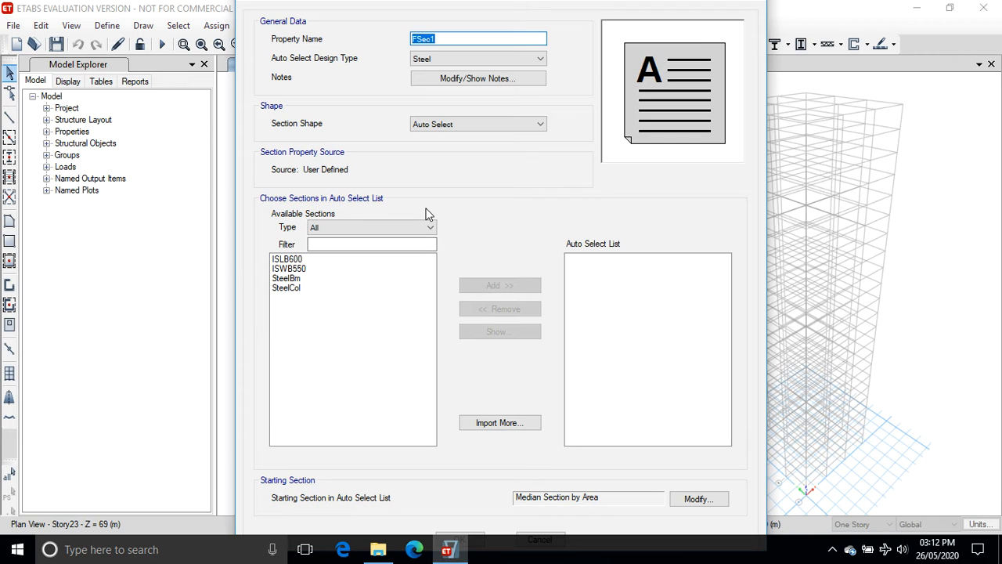
pyautogui.write('Autoselect Column')
pyautogui.click(449, 60)
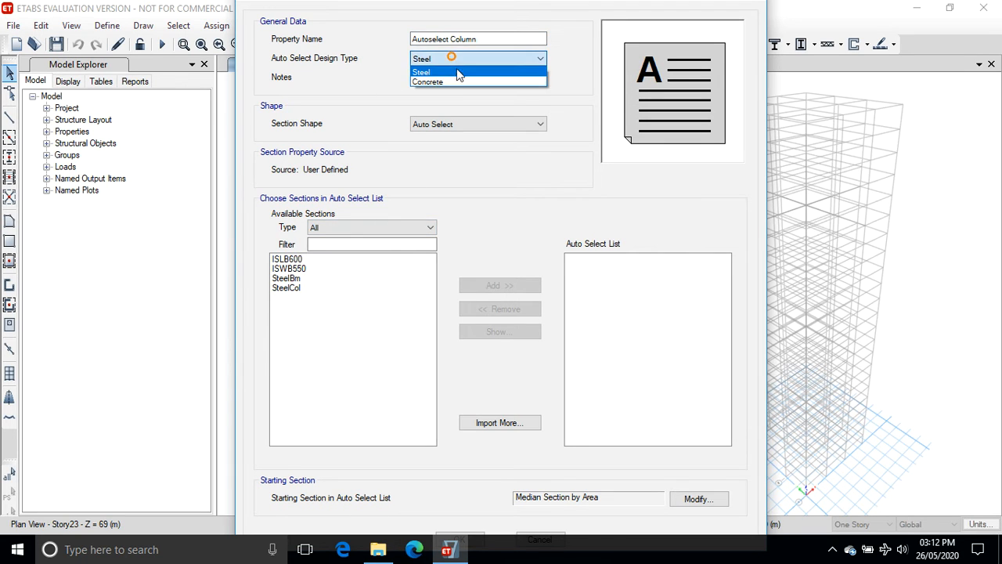
pyautogui.click(454, 69)
pyautogui.click(457, 79)
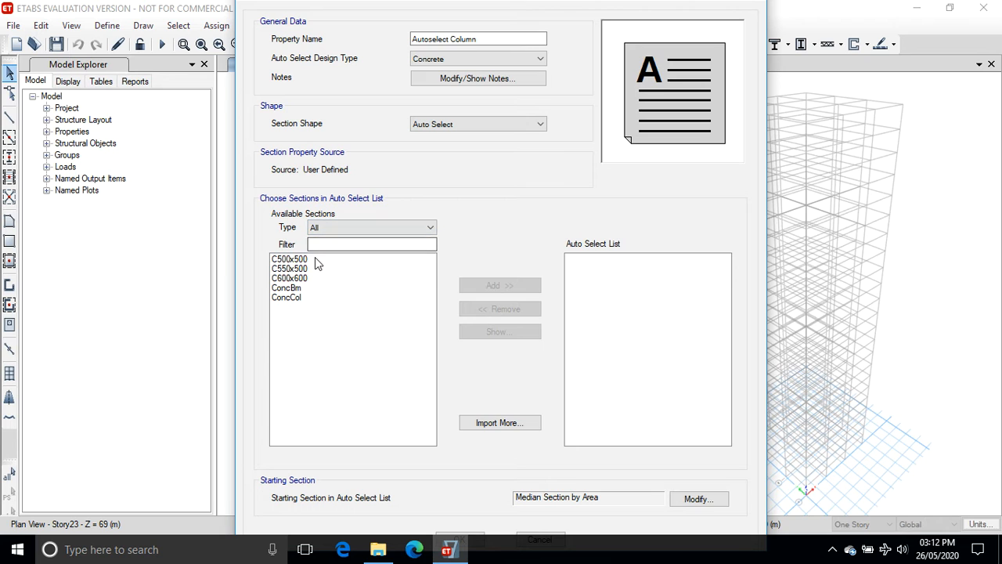
pyautogui.moveTo(315, 258); pyautogui.dragTo(316, 276)
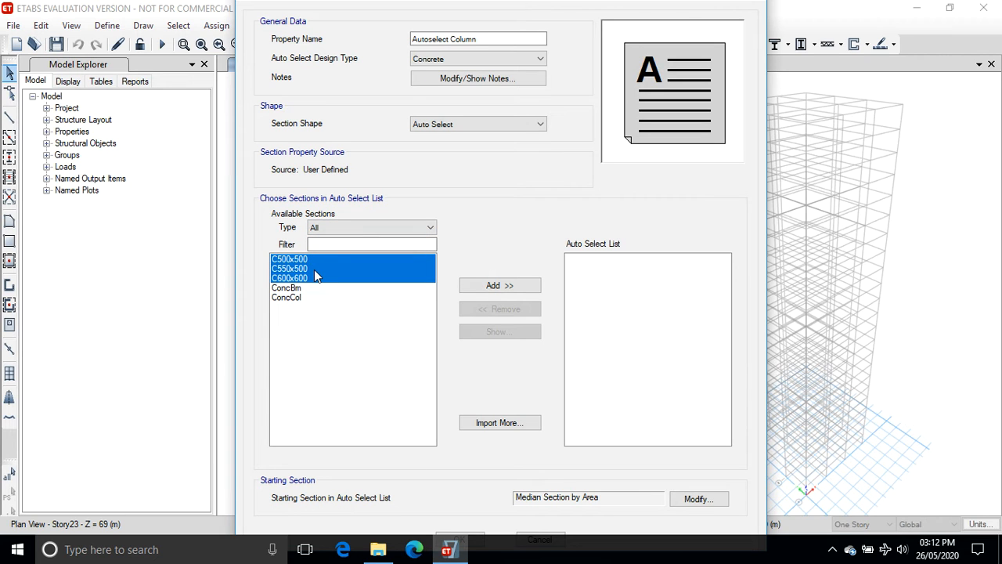
pyautogui.click(501, 286)
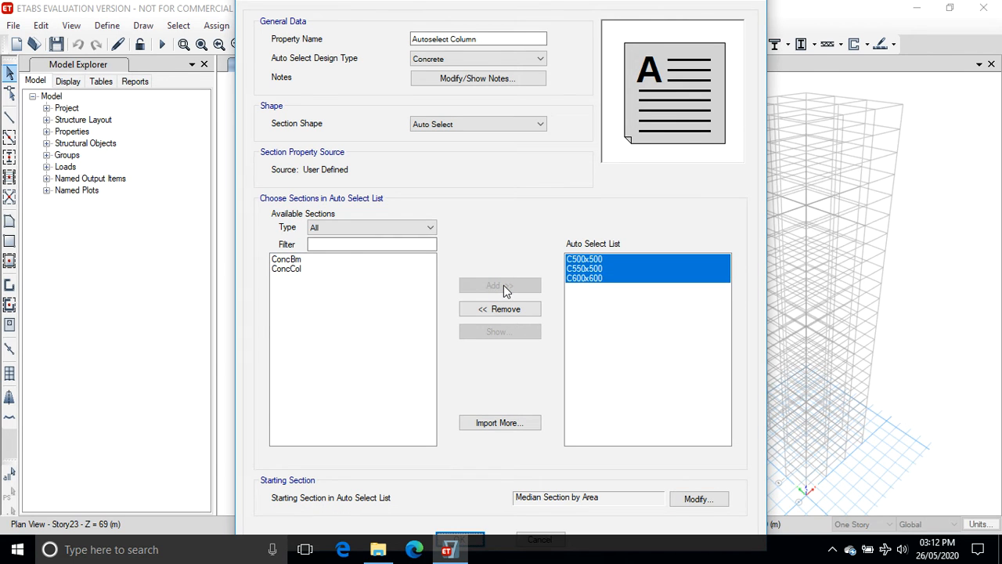
pyautogui.press('Return')
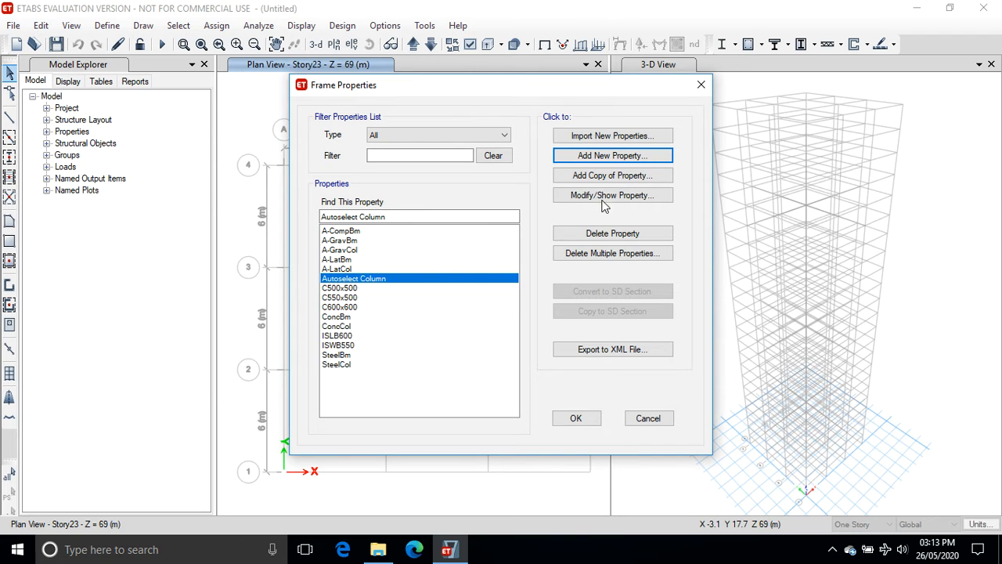
# Add a new rectangular concrete section named B500x300 using M40 material, 500 mm deep and 300 mm wide.
pyautogui.click(598, 156)
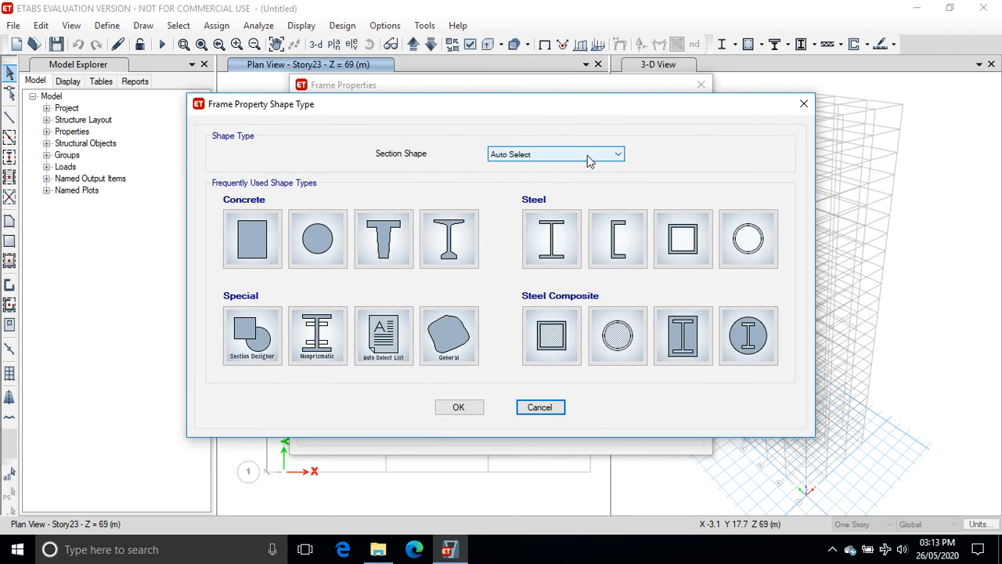
pyautogui.click(258, 235)
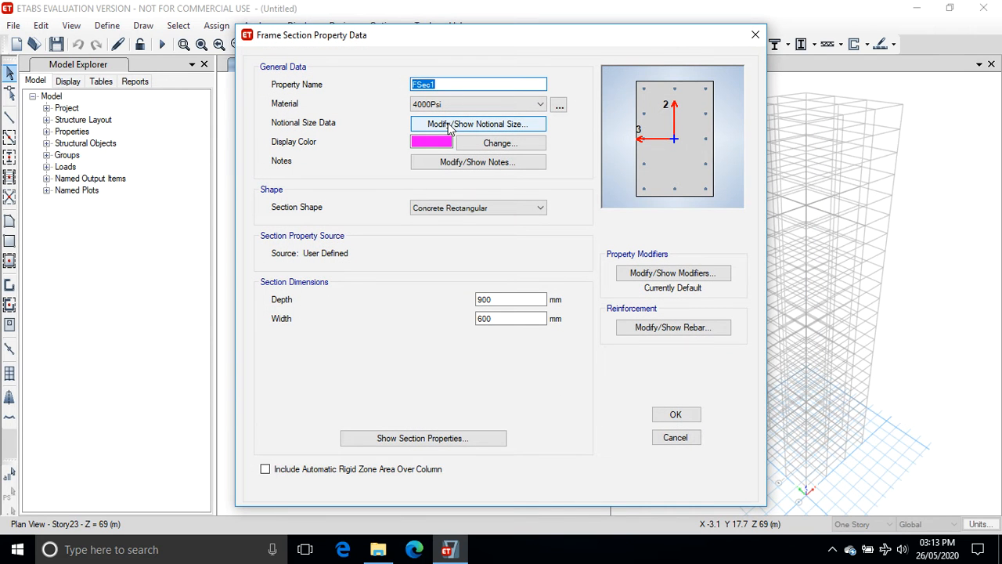
pyautogui.write('B500x300')
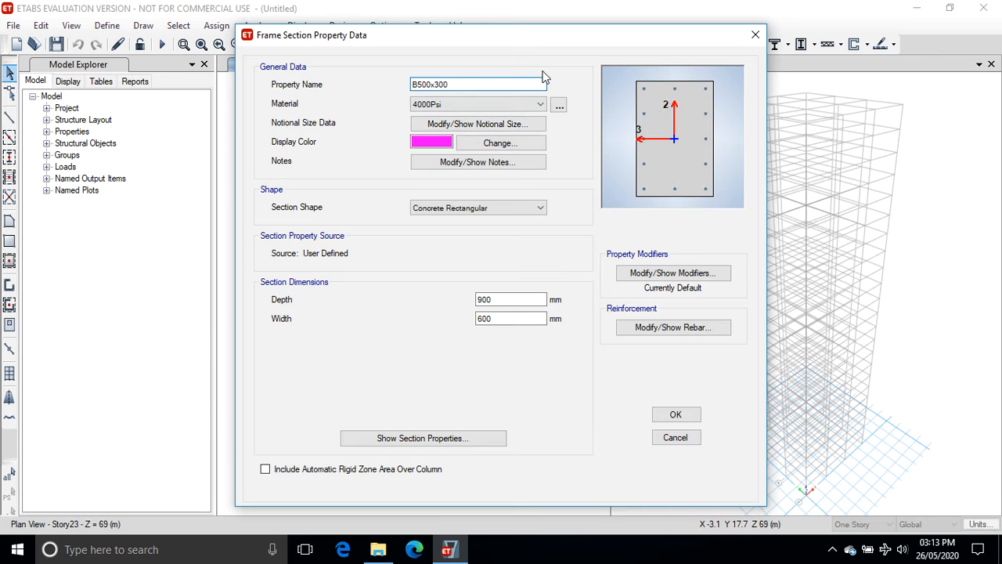
pyautogui.click(540, 105)
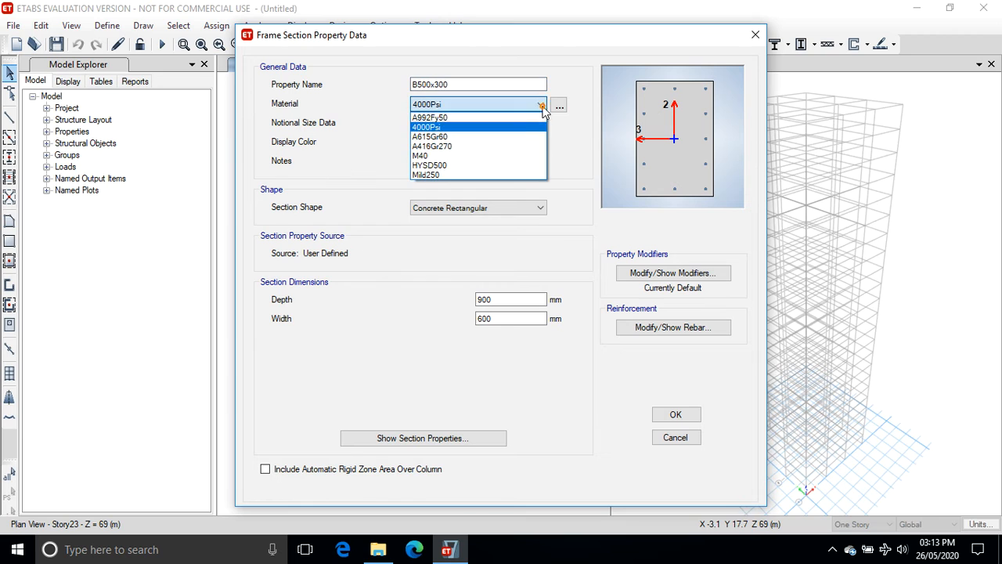
pyautogui.click(492, 155)
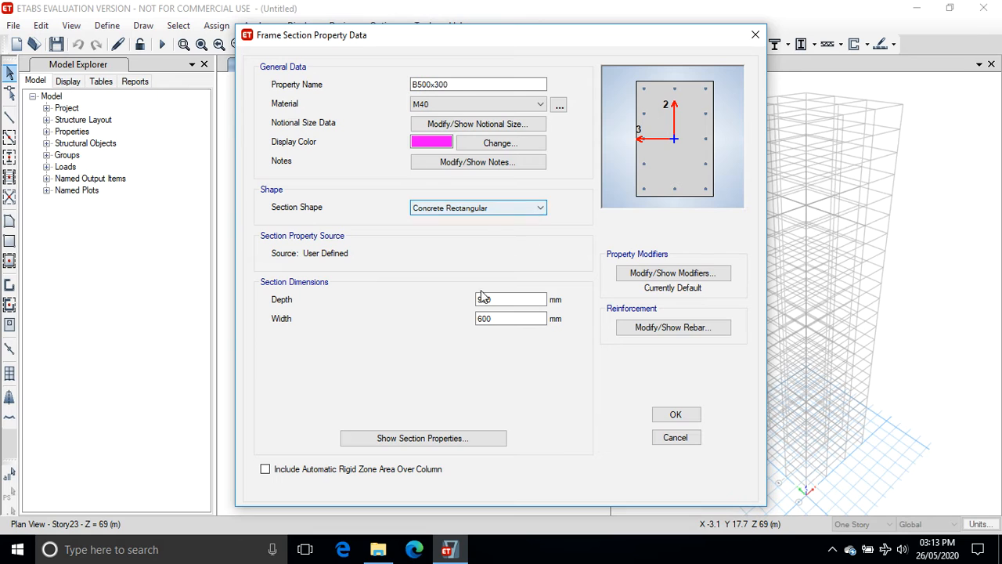
pyautogui.moveTo(509, 298); pyautogui.dragTo(459, 298)
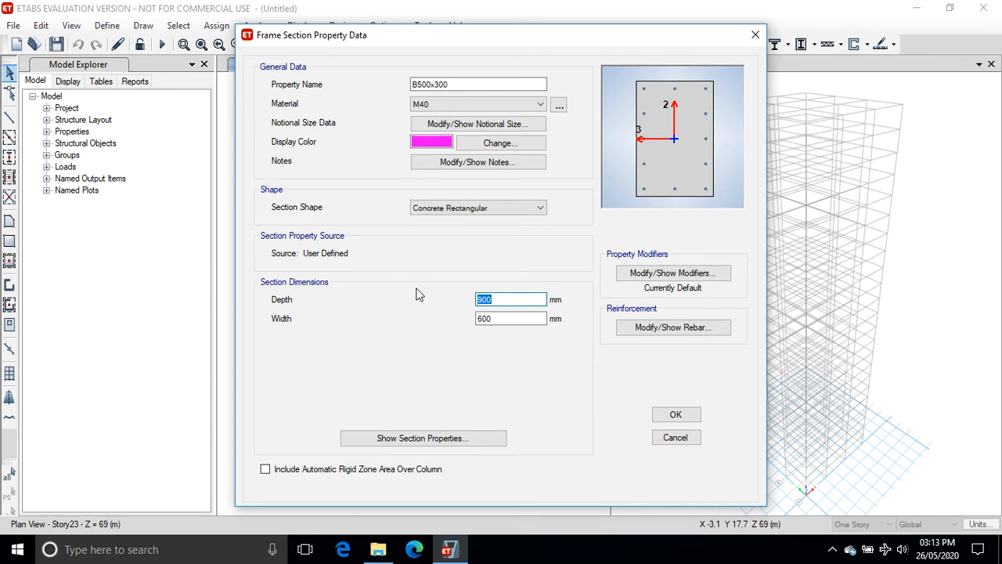
pyautogui.write('50')
pyautogui.moveTo(515, 320); pyautogui.dragTo(404, 325)
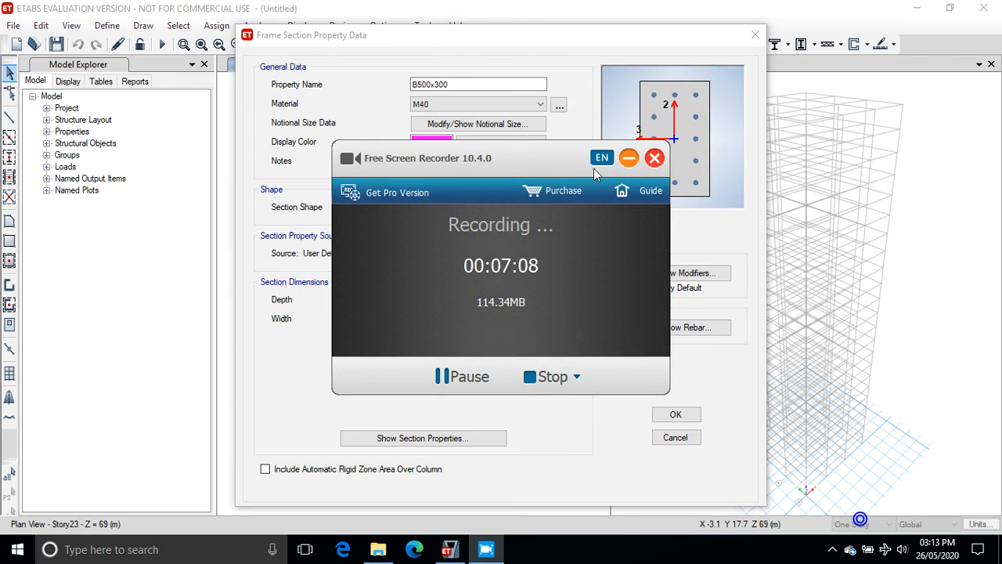
pyautogui.click(626, 157)
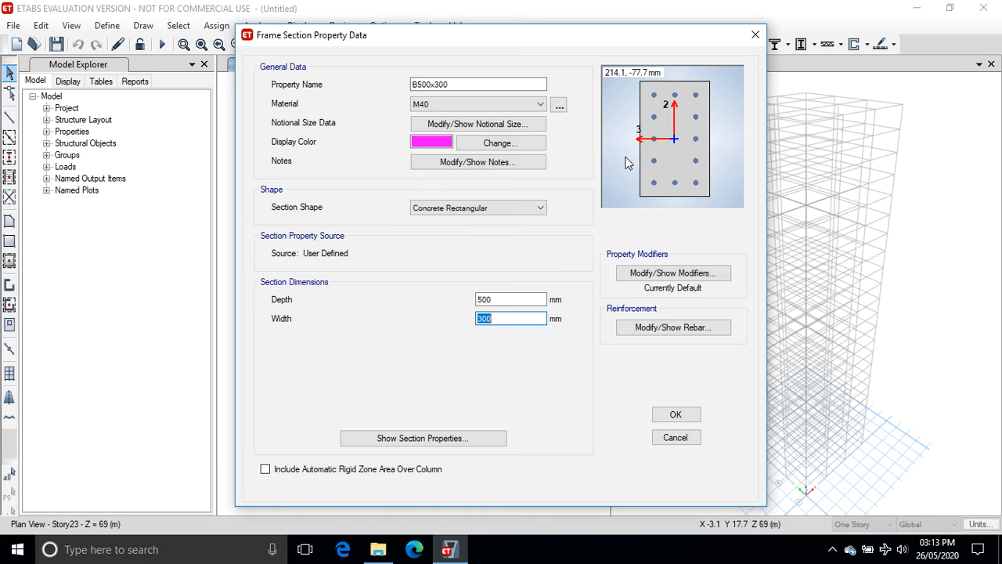
pyautogui.click(673, 415)
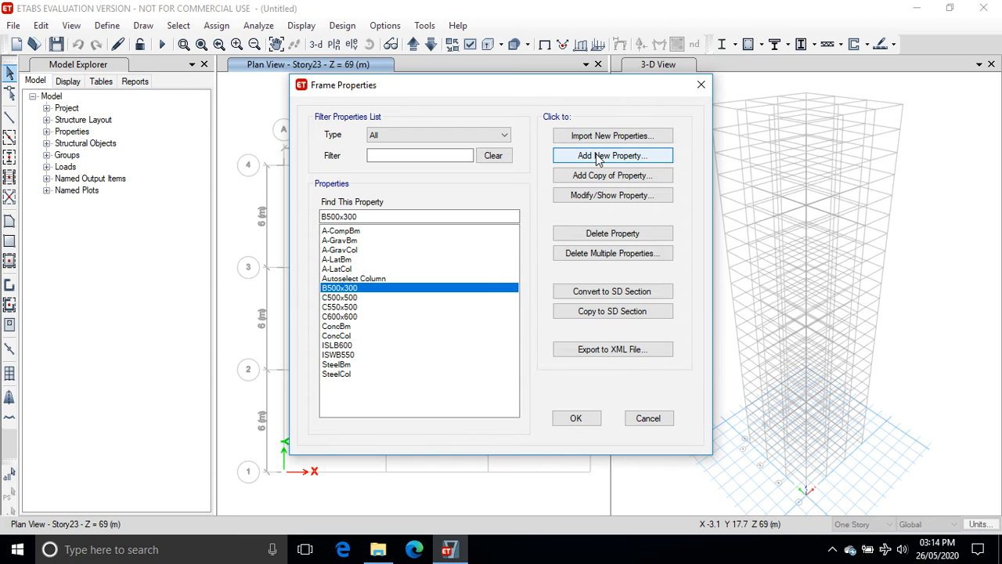
# Copy the section as a new section named B550x350 with depth 550 mm and width 350 mm.
pyautogui.click(595, 177)
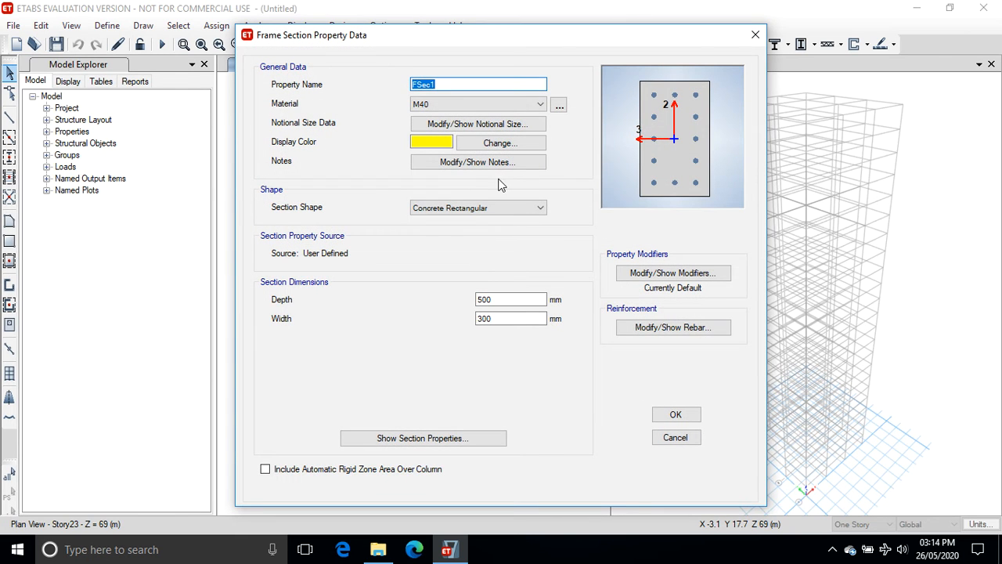
pyautogui.write('B550x350')
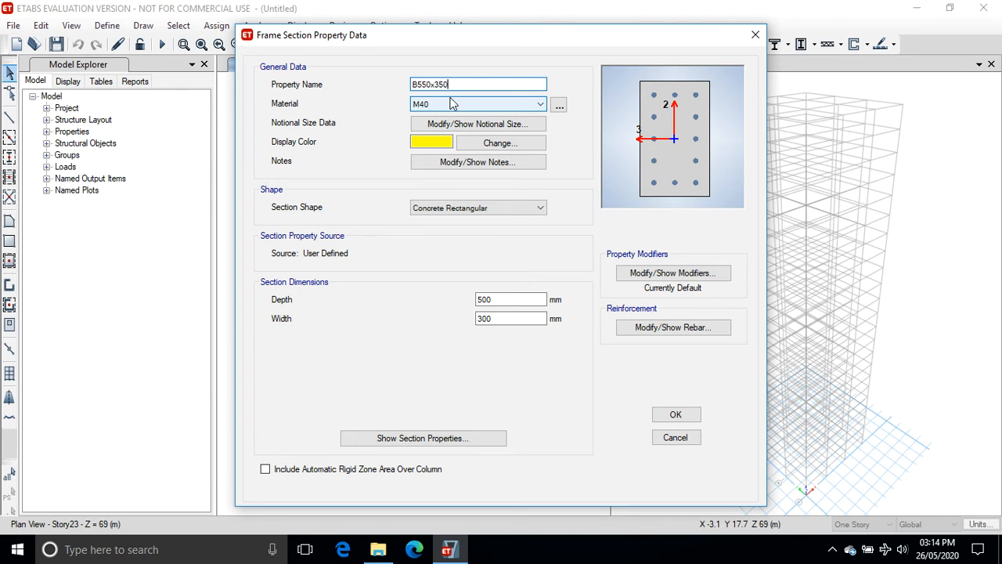
pyautogui.moveTo(501, 300); pyautogui.dragTo(459, 304)
pyautogui.write('5')
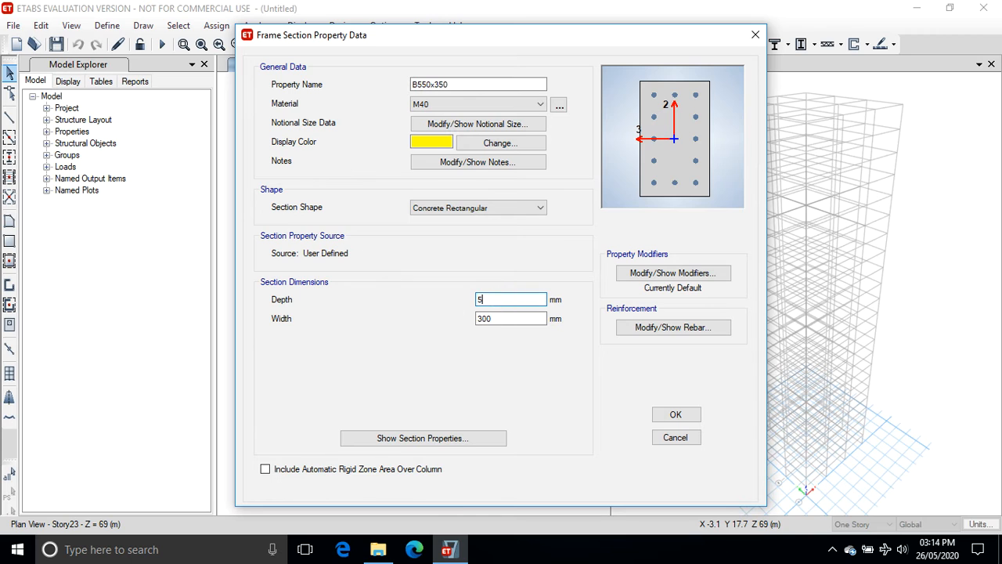
pyautogui.write('50')
pyautogui.moveTo(514, 319); pyautogui.dragTo(342, 306)
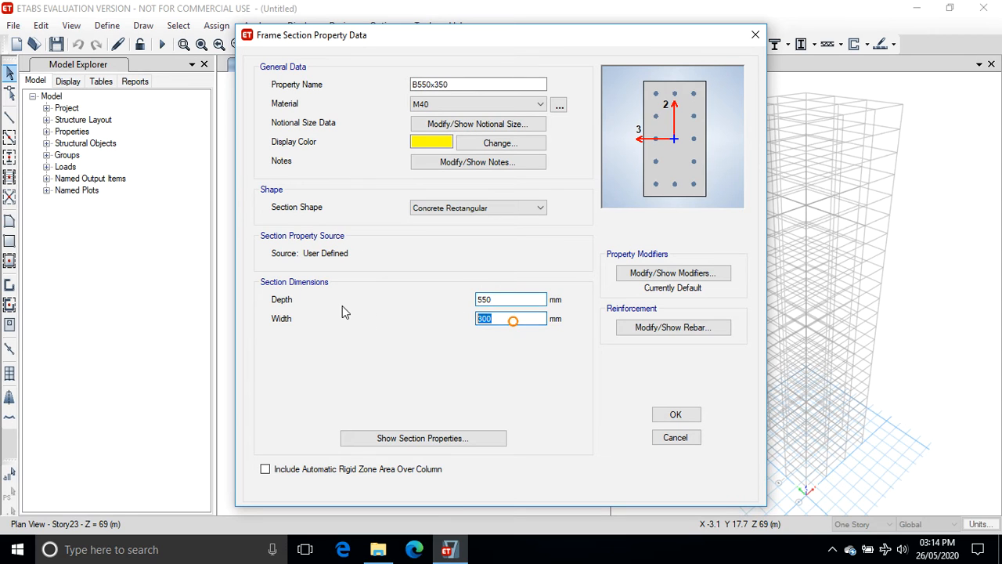
pyautogui.write('350')
# Set its reinforcement to M3 beam design with HYSD500 longitudinal bars, Mild250 ties and 25 mm top and bottom cover, then save.
pyautogui.click(650, 327)
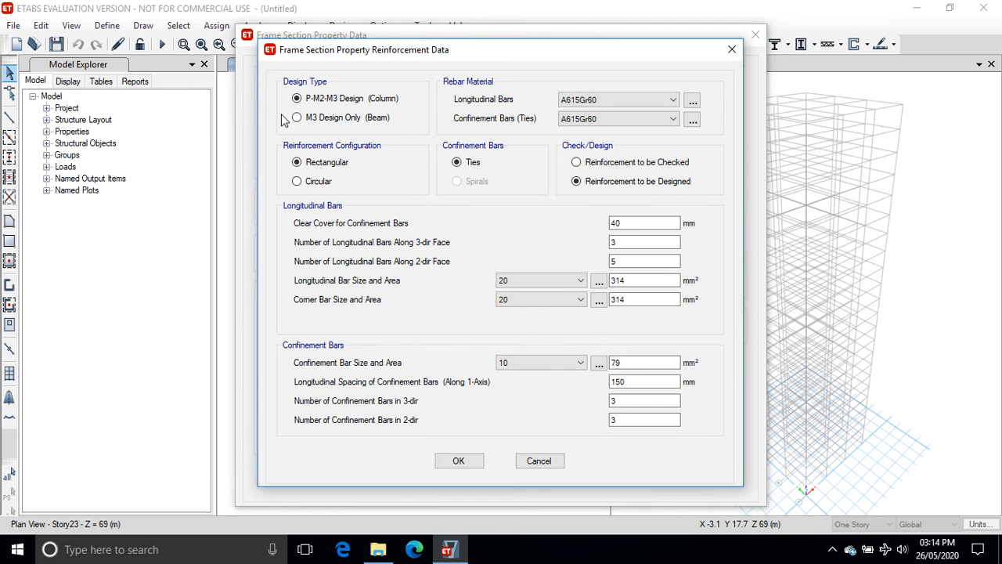
pyautogui.click(297, 117)
pyautogui.click(673, 99)
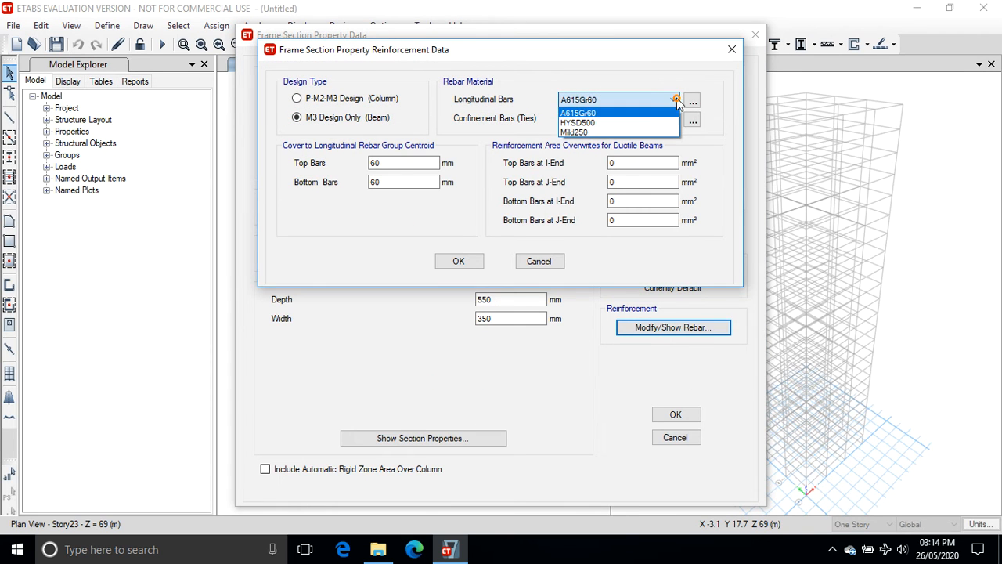
pyautogui.click(643, 123)
pyautogui.click(643, 119)
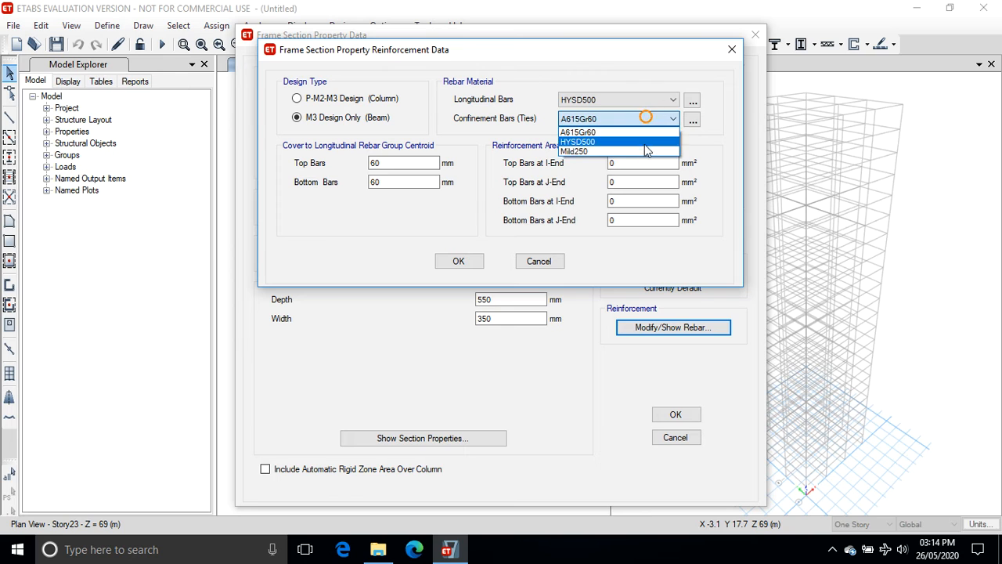
pyautogui.click(644, 151)
pyautogui.moveTo(400, 162); pyautogui.dragTo(264, 162)
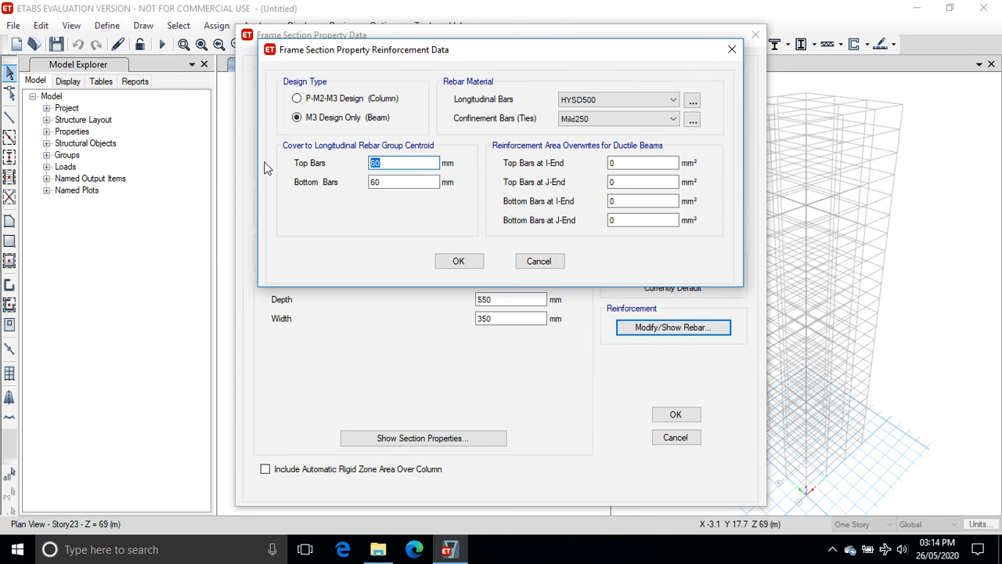
pyautogui.write('25')
pyautogui.moveTo(382, 180); pyautogui.dragTo(325, 180)
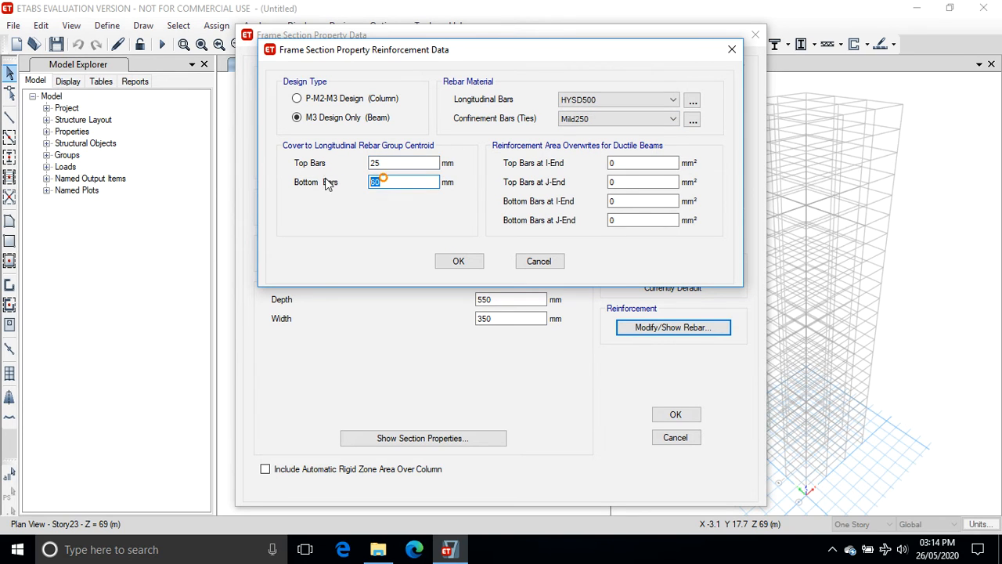
pyautogui.write('25')
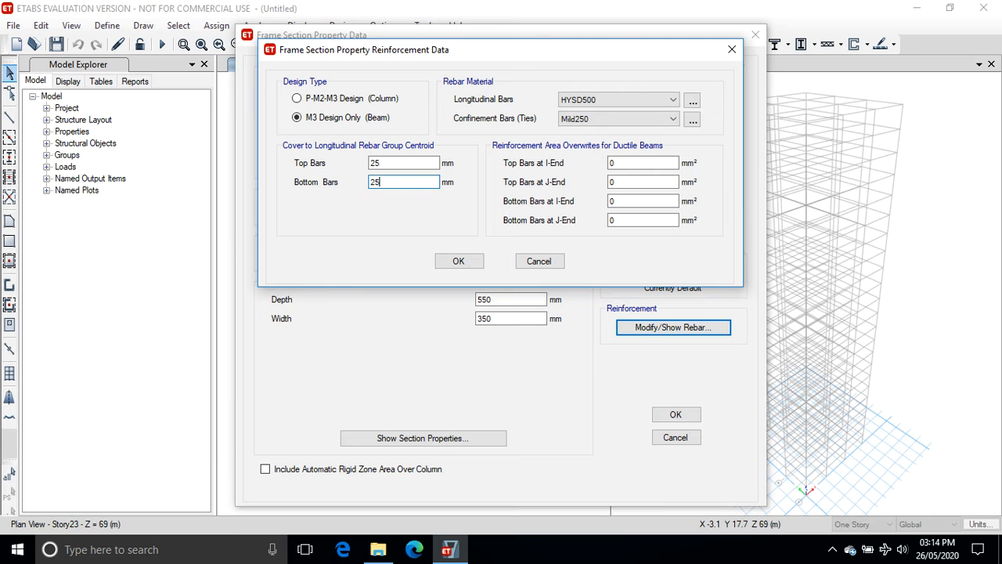
pyautogui.click(458, 260)
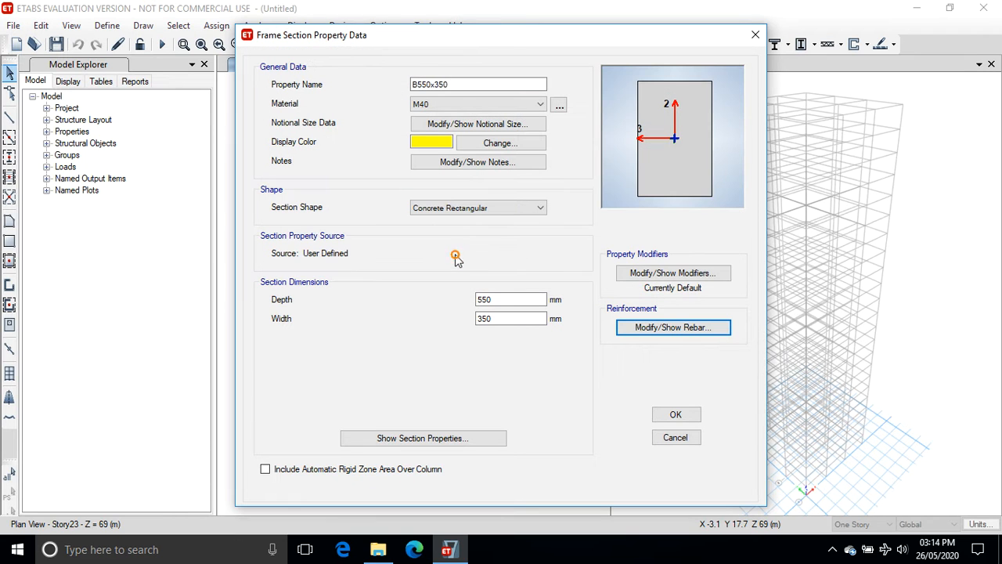
pyautogui.click(678, 414)
# Edit B500x300's reinforcement to M3 beam design with 25 mm top and bottom cover, HYSD500 bars and Mild250 ties.
pyautogui.click(347, 288)
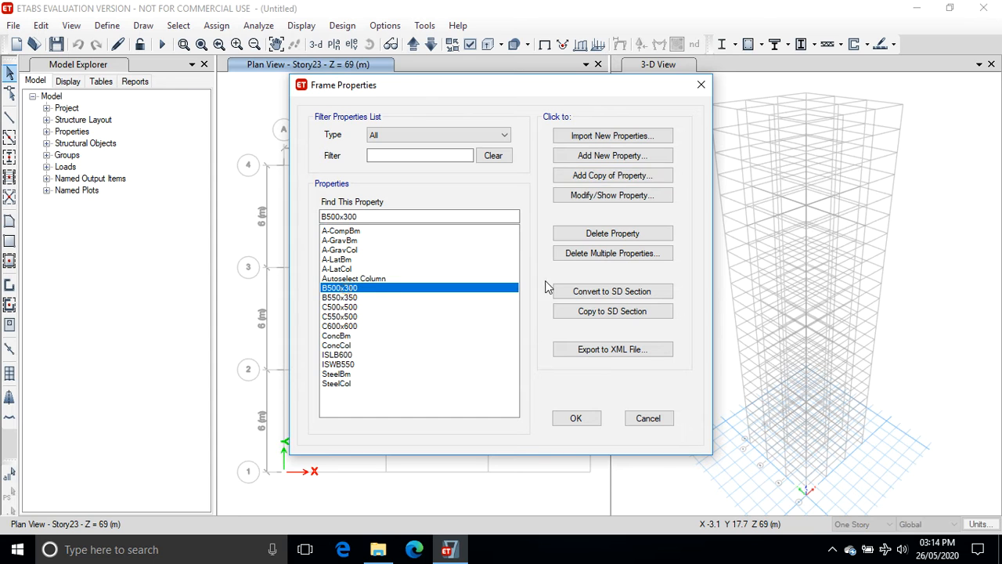
pyautogui.click(591, 195)
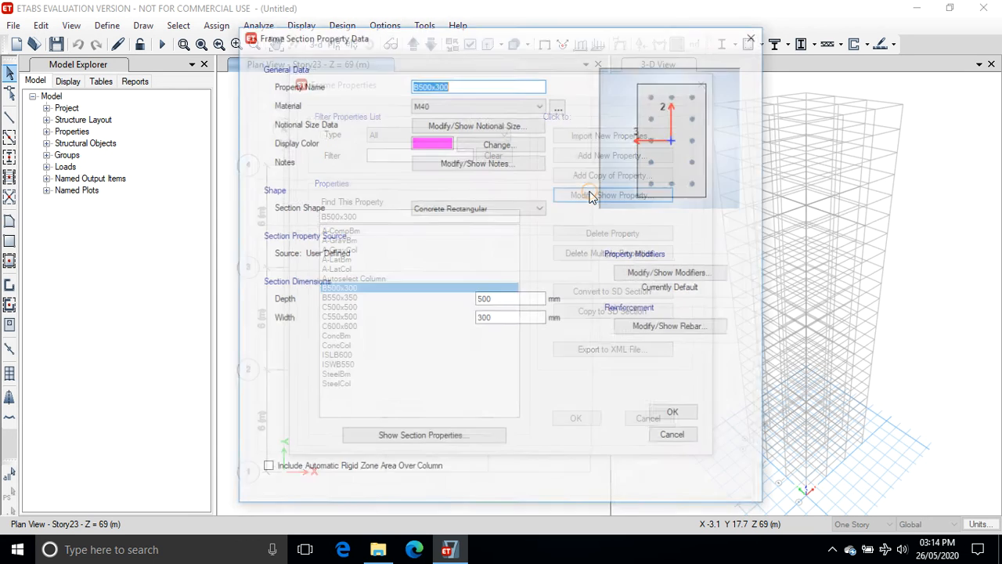
pyautogui.click(657, 327)
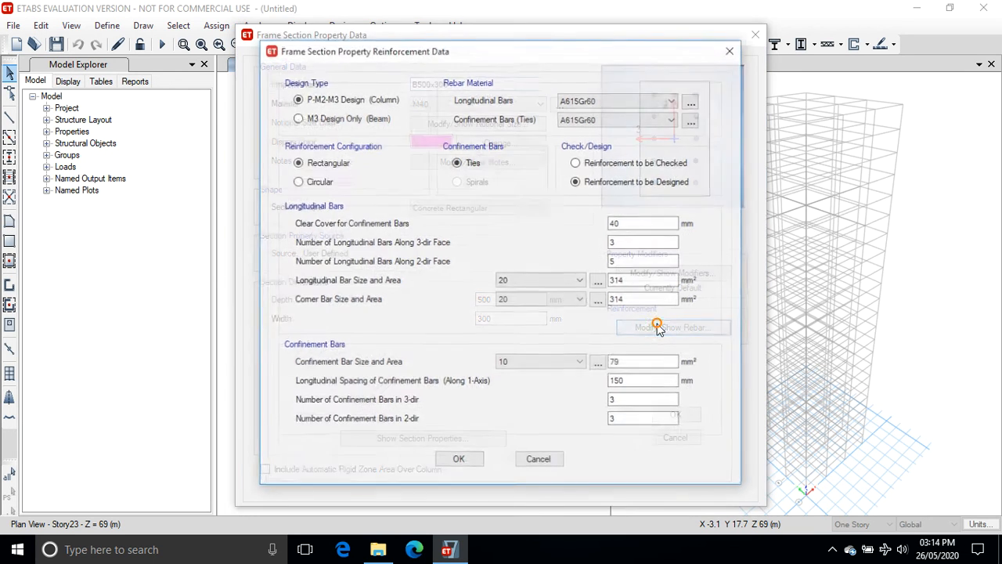
pyautogui.click(298, 121)
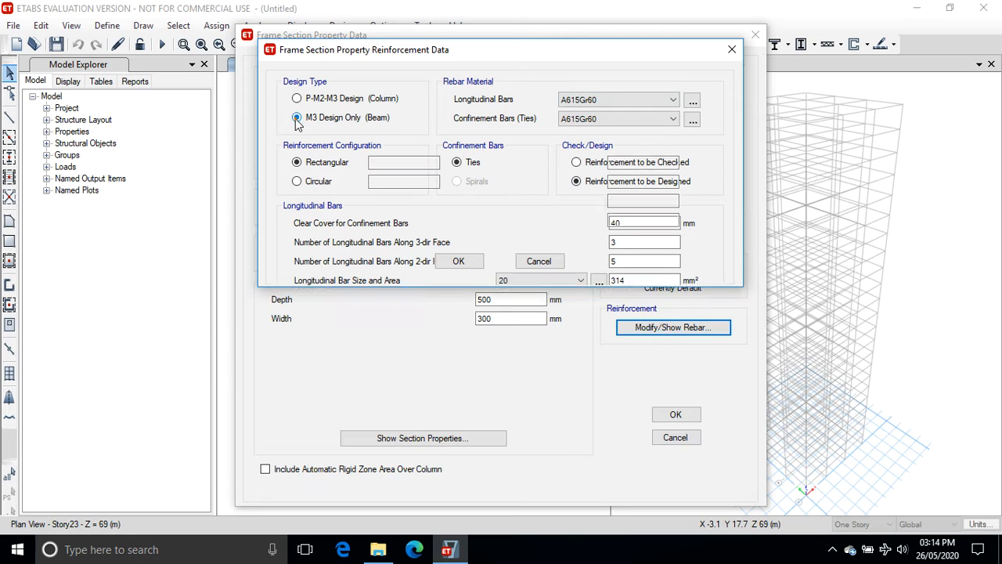
pyautogui.moveTo(394, 168); pyautogui.dragTo(335, 167)
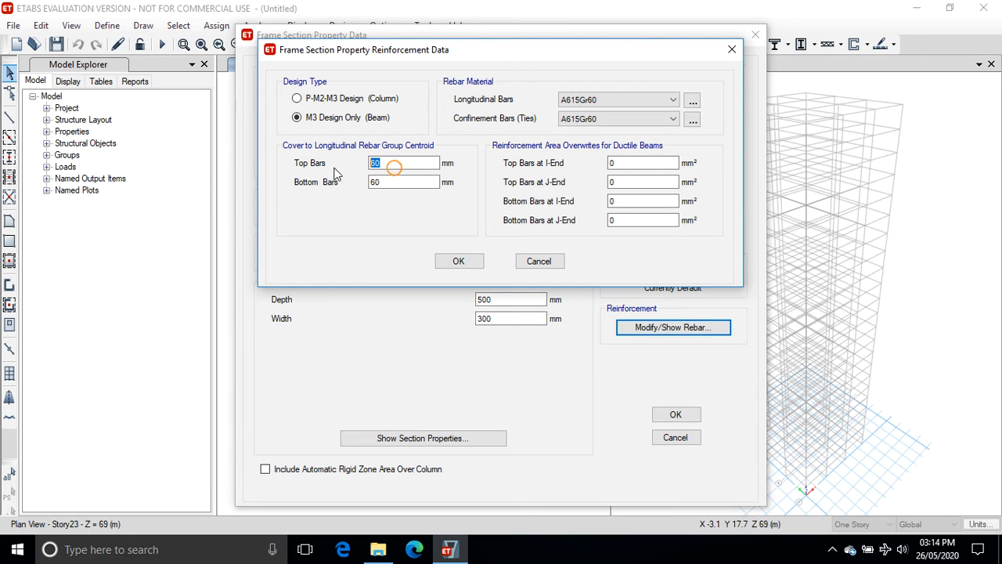
pyautogui.write('25')
pyautogui.moveTo(395, 182); pyautogui.dragTo(301, 182)
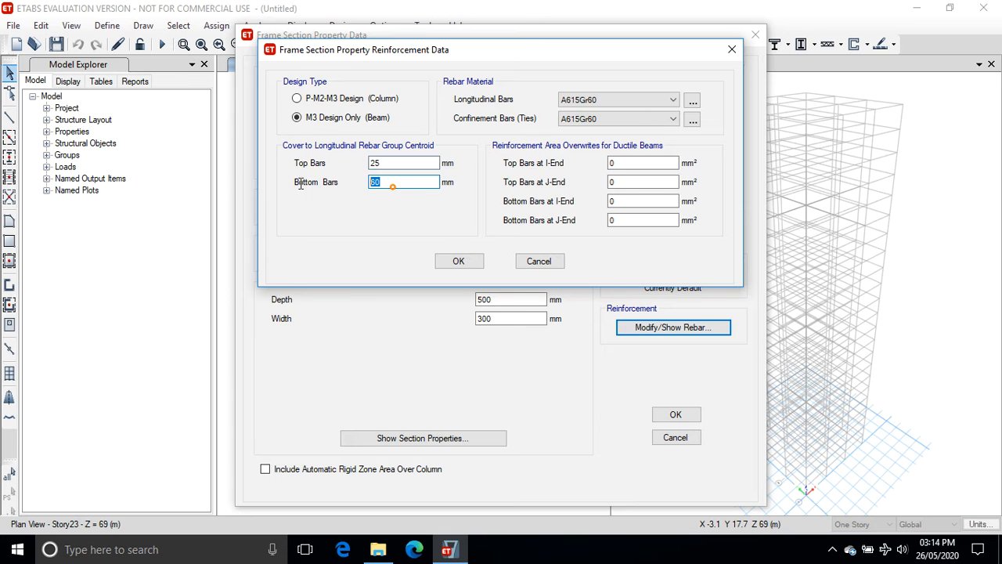
pyautogui.write('25')
pyautogui.click(627, 100)
pyautogui.click(618, 122)
pyautogui.click(640, 119)
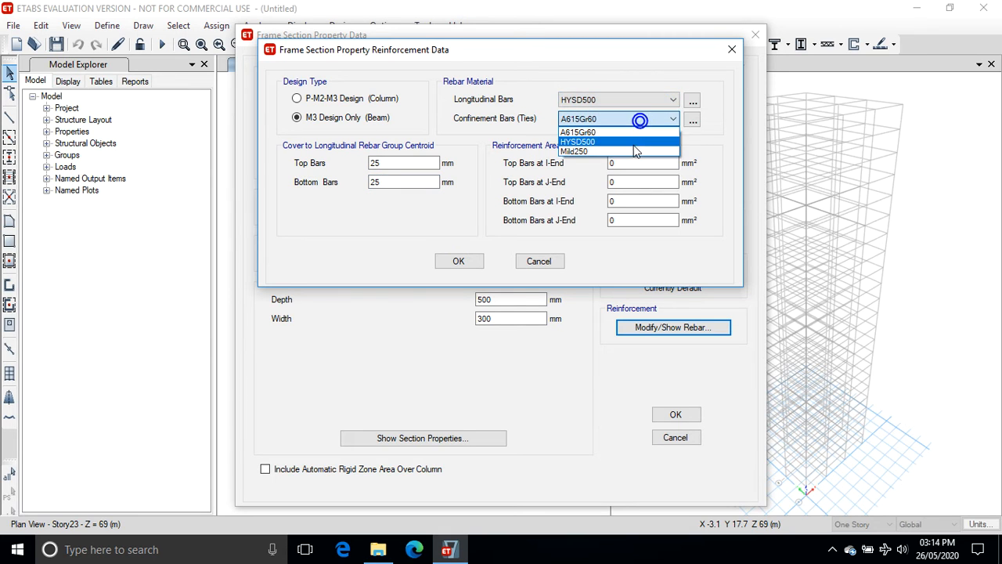
pyautogui.click(622, 151)
pyautogui.click(459, 261)
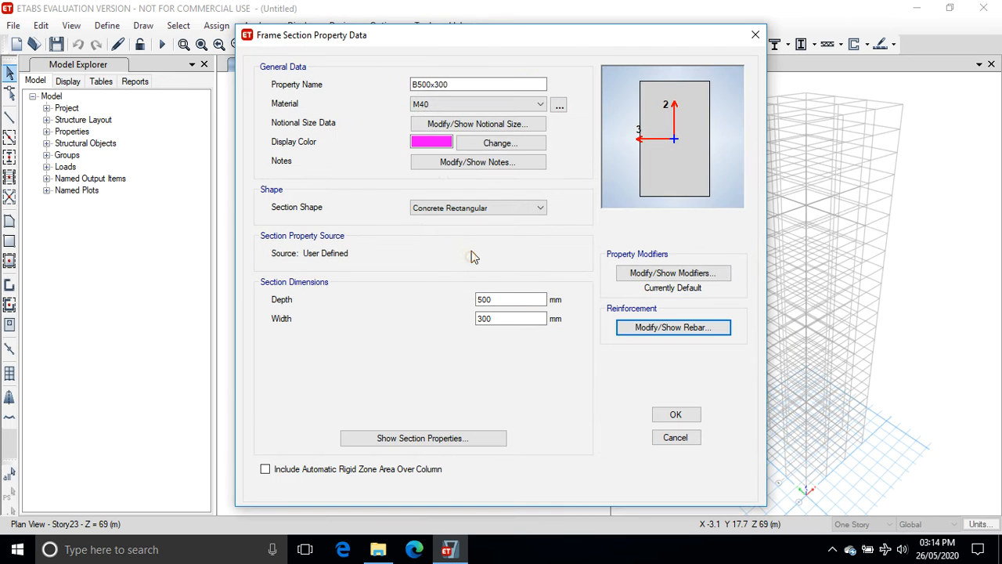
pyautogui.click(664, 413)
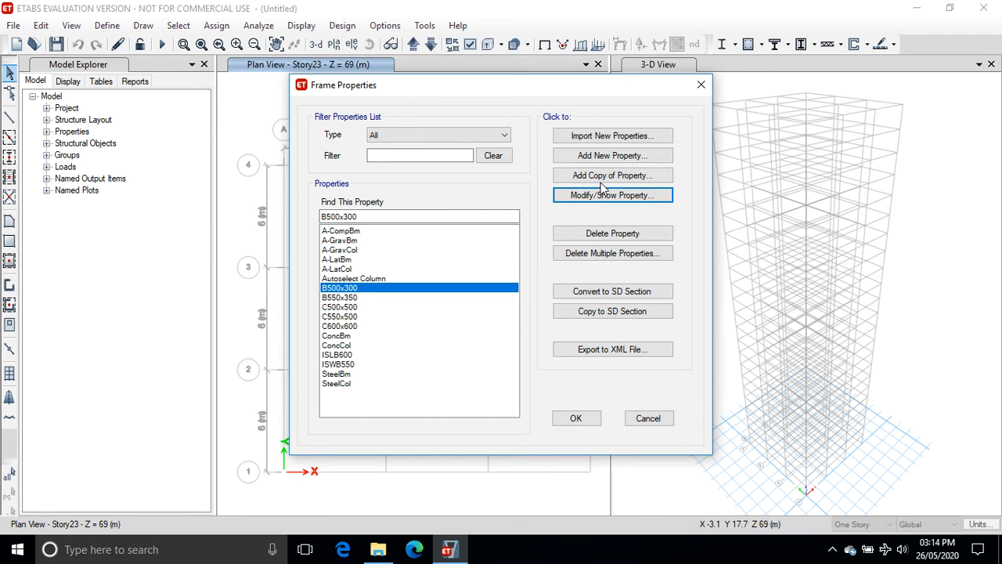
# Copy the section as a new section named B600x400 with depth 600 mm and width 400 mm, keeping its beam reinforcement.
pyautogui.click(602, 175)
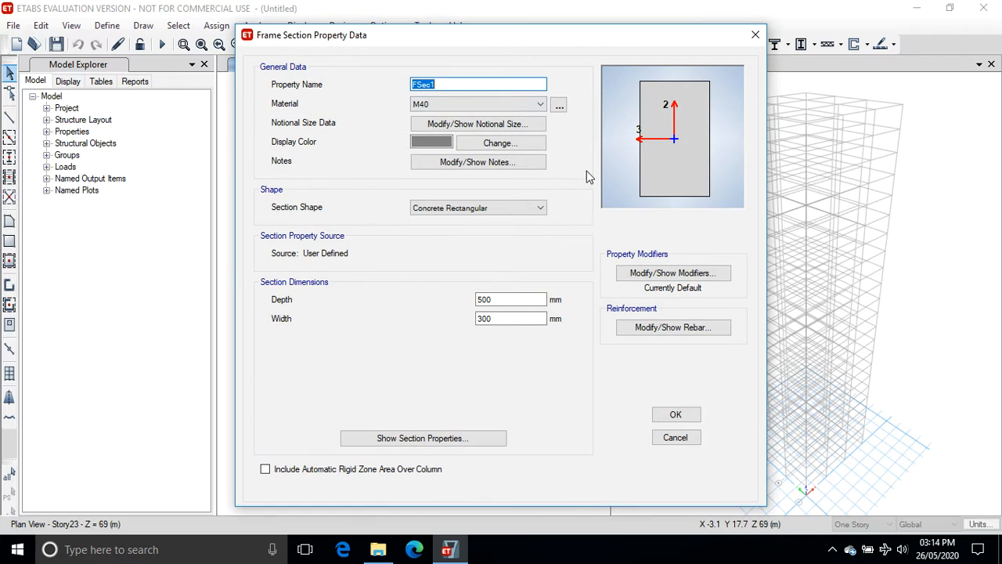
pyautogui.write('B600x400')
pyautogui.doubleClick(497, 299)
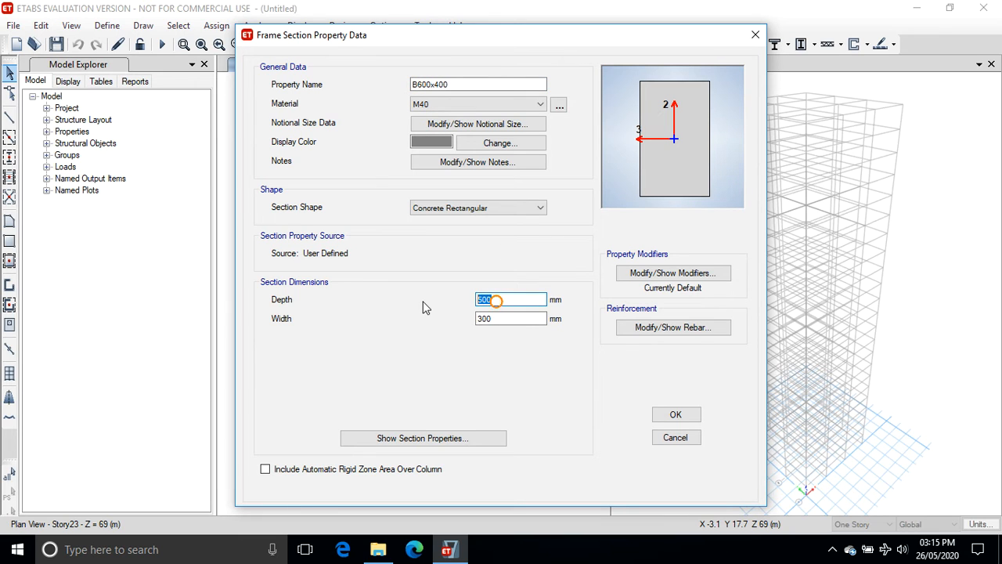
pyautogui.write('600')
pyautogui.doubleClick(508, 318)
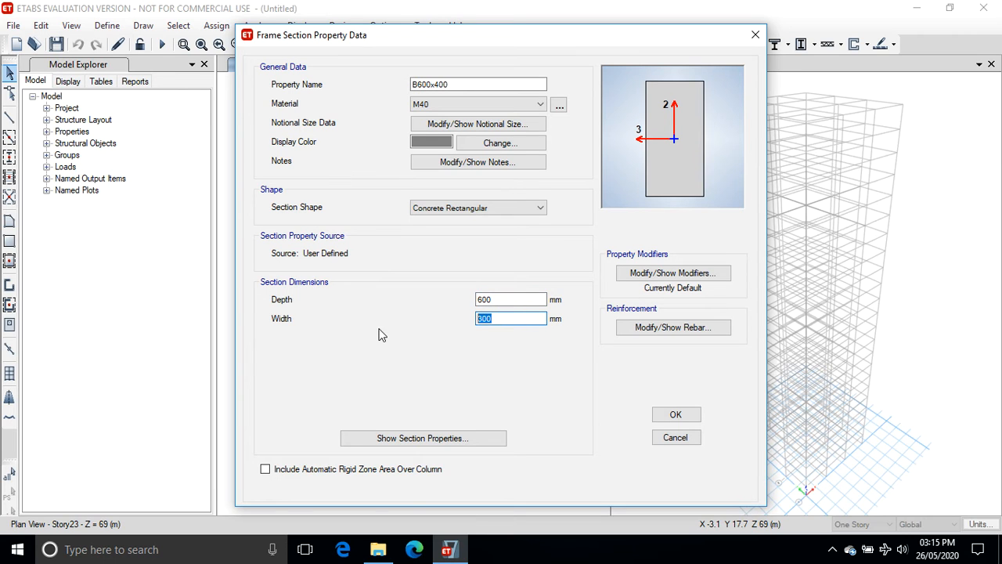
pyautogui.write('4')
pyautogui.click(663, 329)
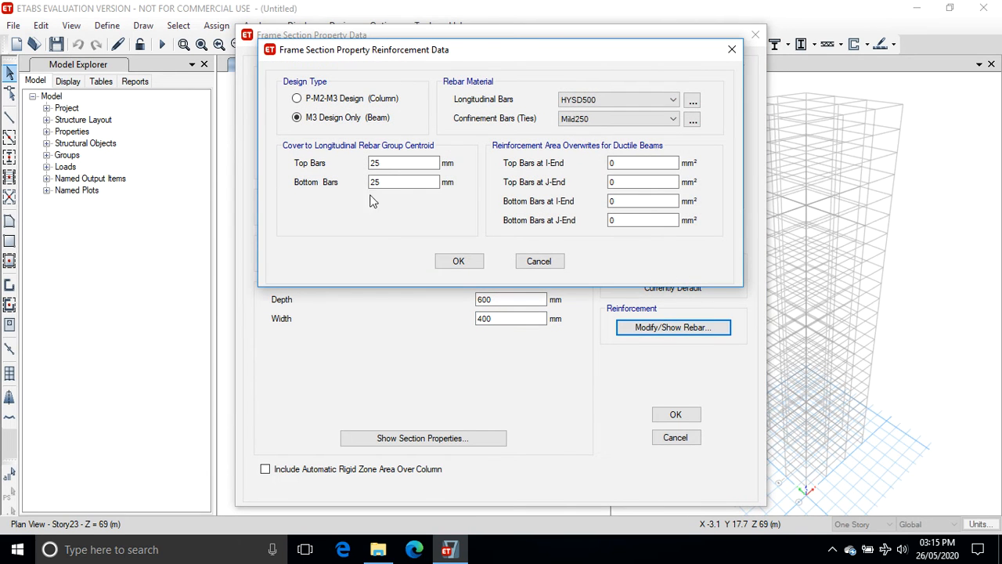
pyautogui.click(458, 261)
pyautogui.click(670, 414)
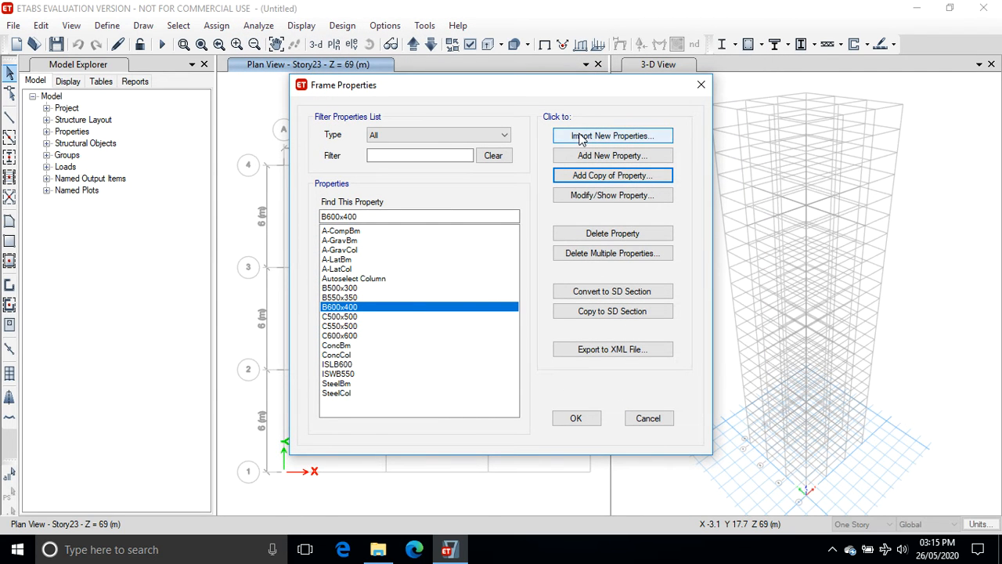
# Start a new auto select list frame property named Autoselect Beam with Concrete as its auto select design type.
pyautogui.click(584, 156)
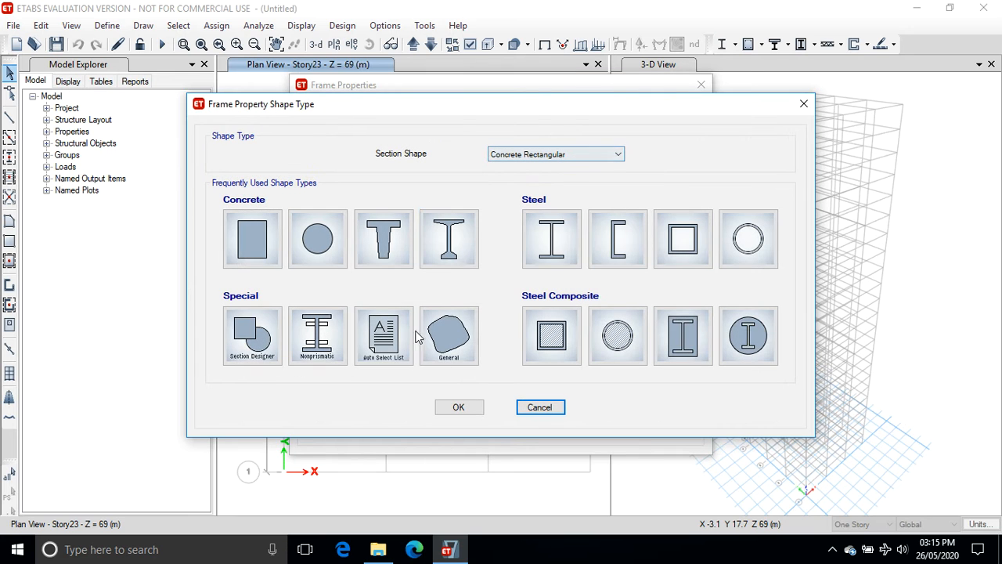
pyautogui.click(382, 344)
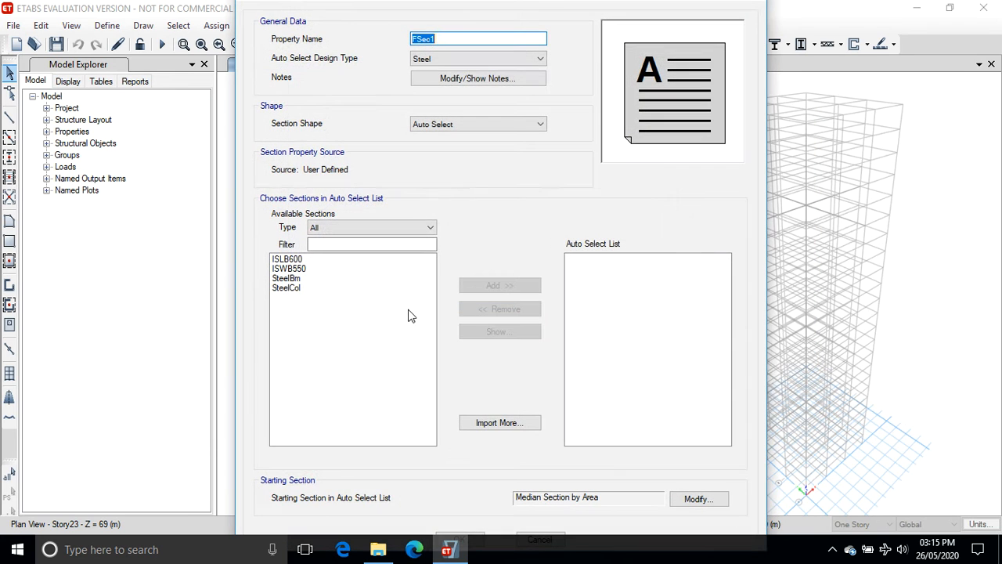
pyautogui.write('Autoselect Beam')
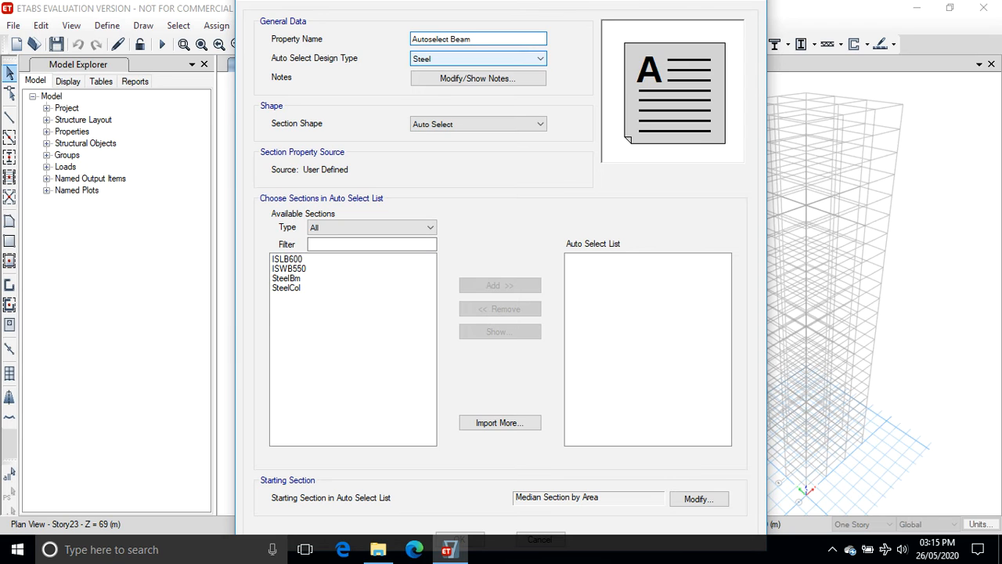
pyautogui.click(523, 58)
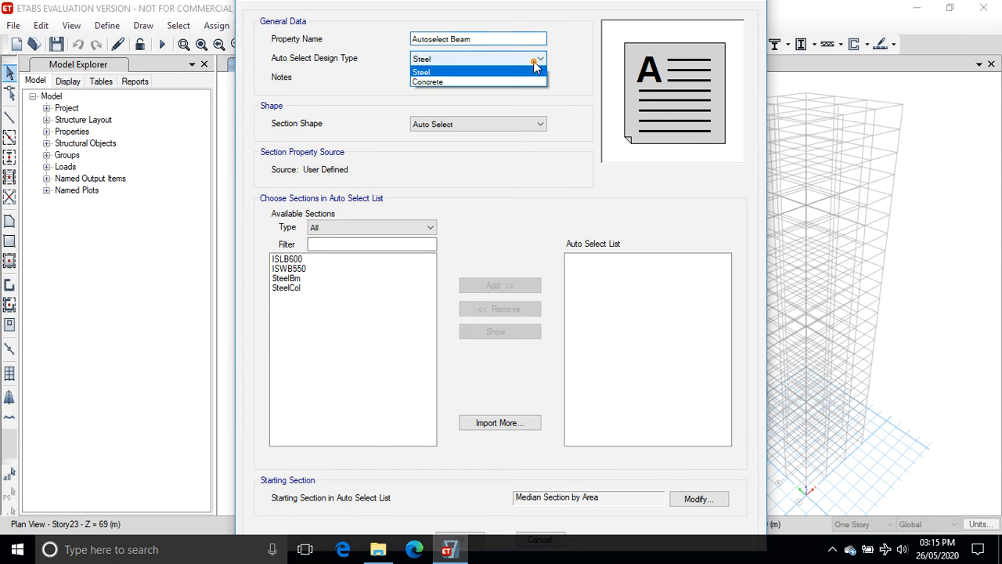
pyautogui.click(521, 81)
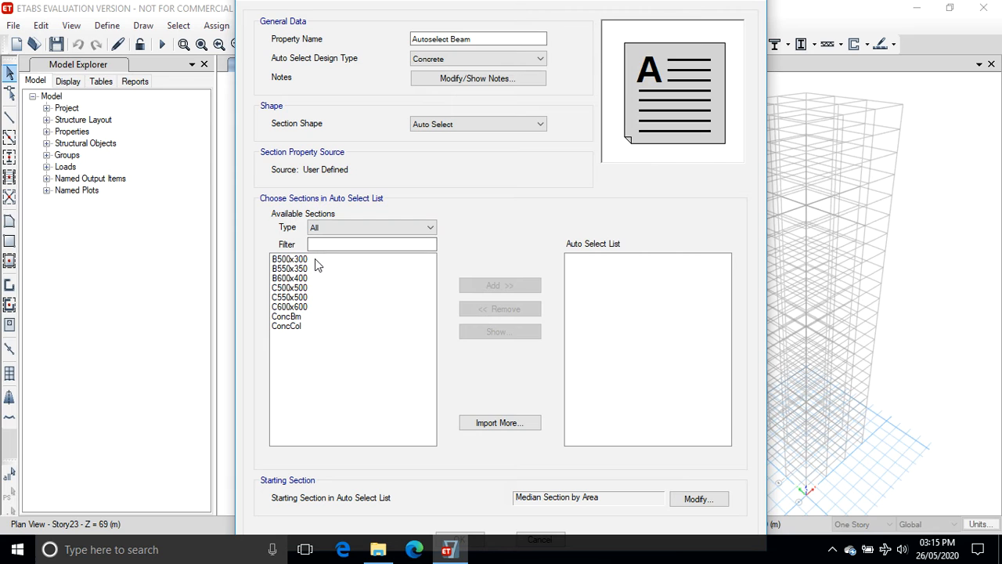
# Add the B500x300, B550x350 and B600x400 sections to the auto select list and save the frame properties.
pyautogui.moveTo(314, 258); pyautogui.dragTo(318, 281)
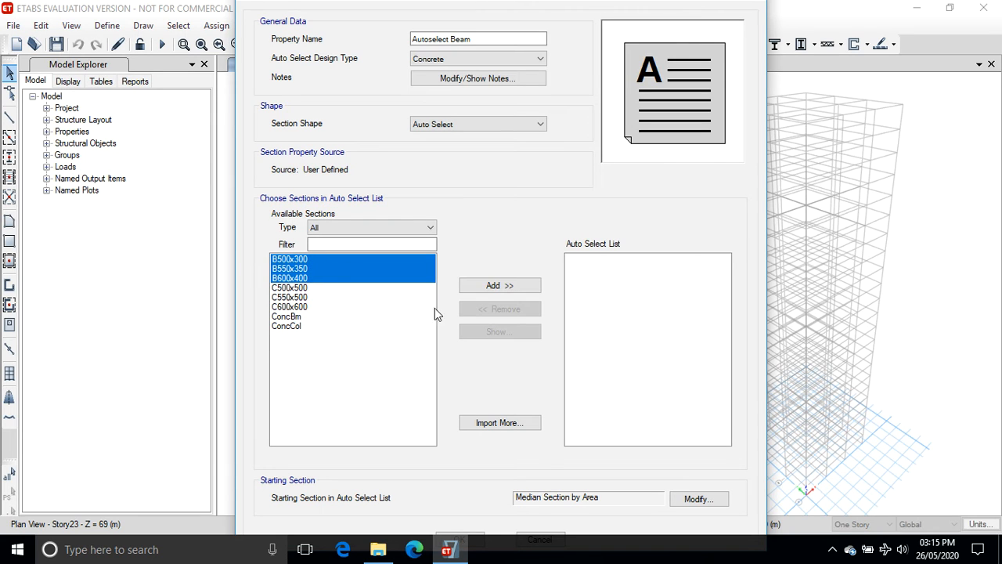
pyautogui.click(504, 287)
pyautogui.press('Tab')
pyautogui.press('Tab')
pyautogui.press('Tab')
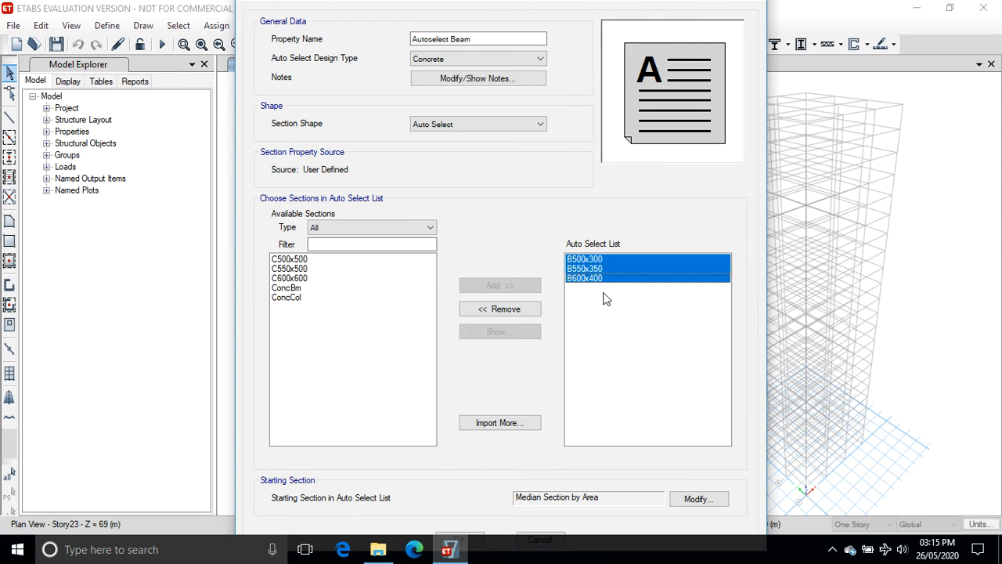
pyautogui.press('Return')
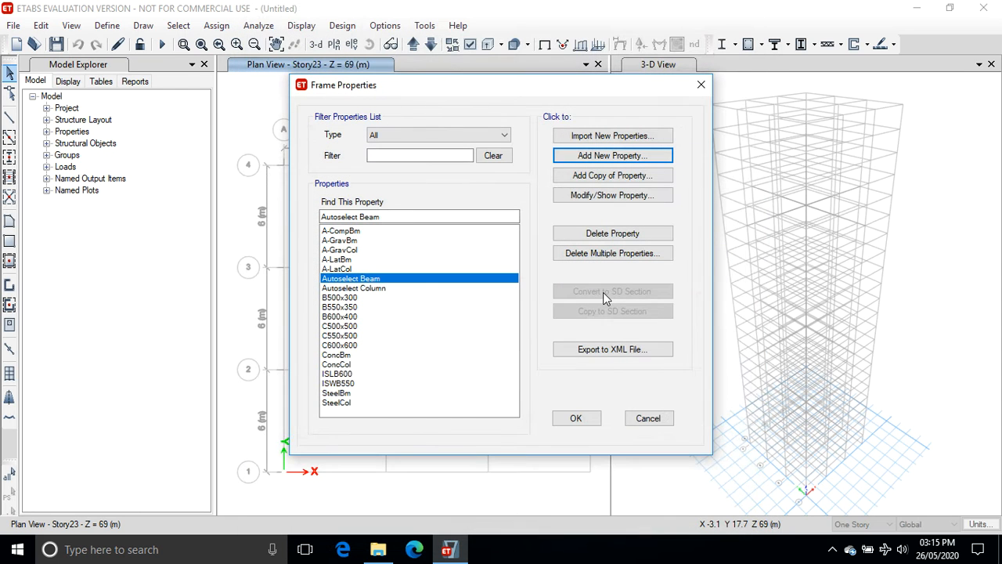
pyautogui.click(579, 418)
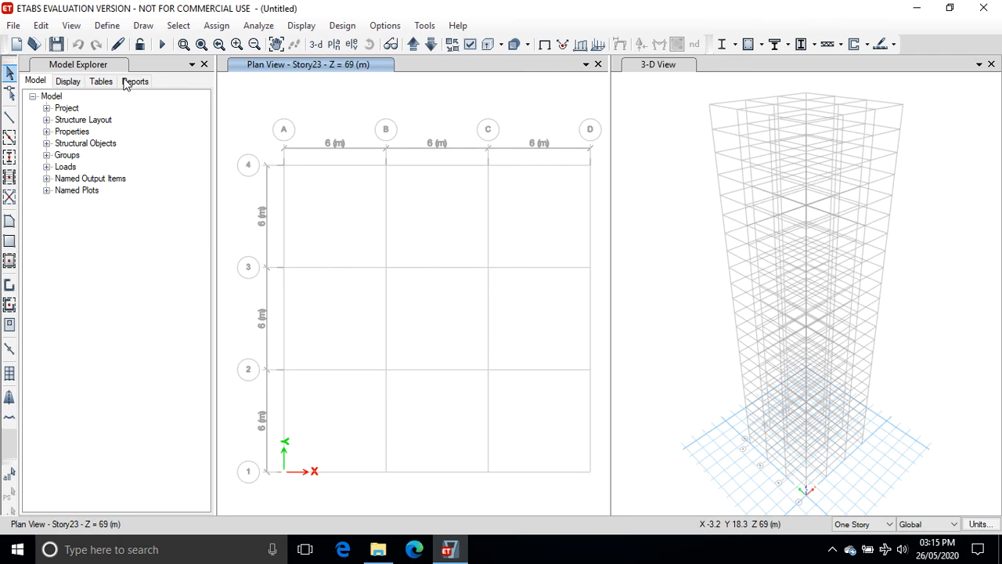
# Add a new slab property named Slab150.
pyautogui.click(105, 26)
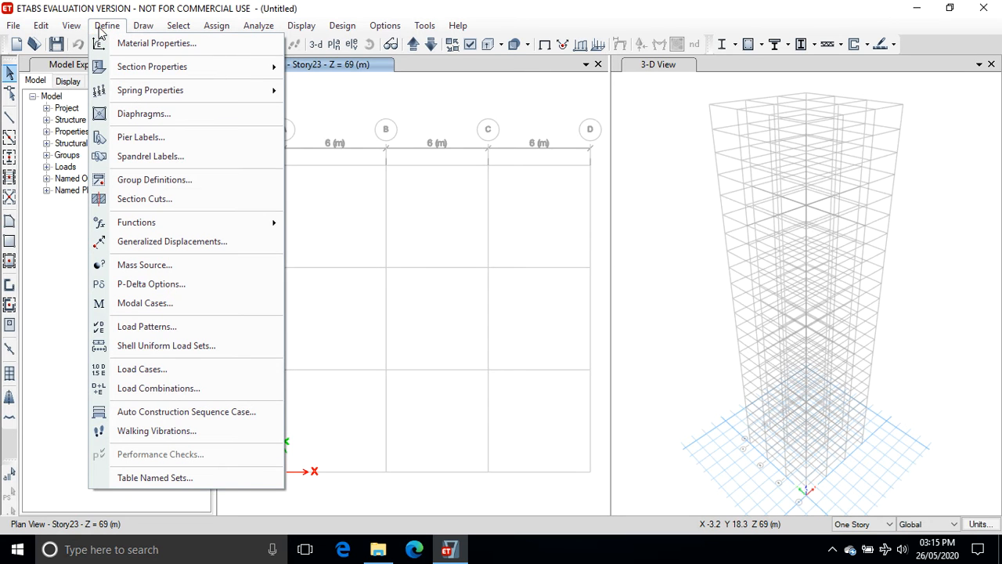
pyautogui.moveTo(119, 69)
pyautogui.click(310, 112)
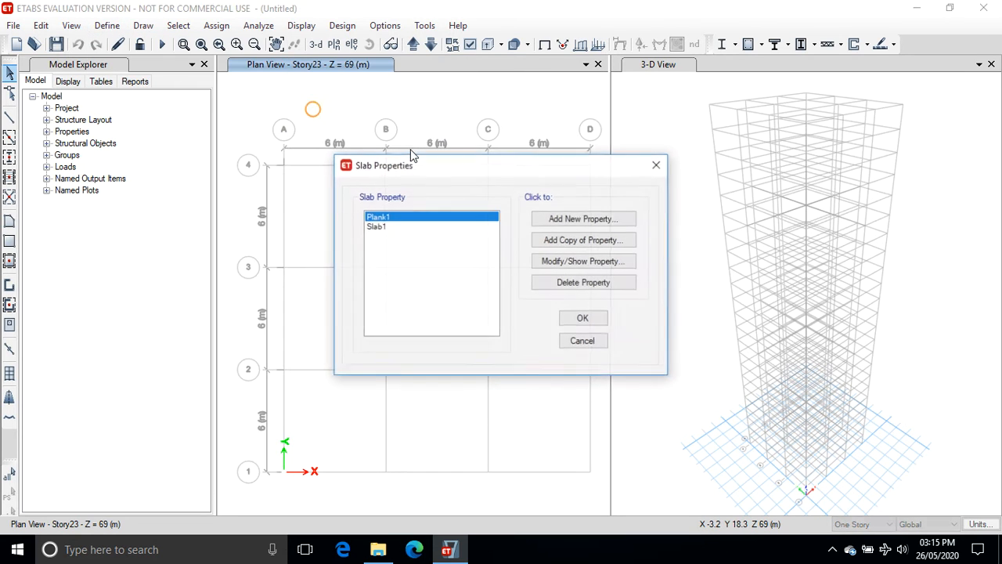
pyautogui.click(562, 222)
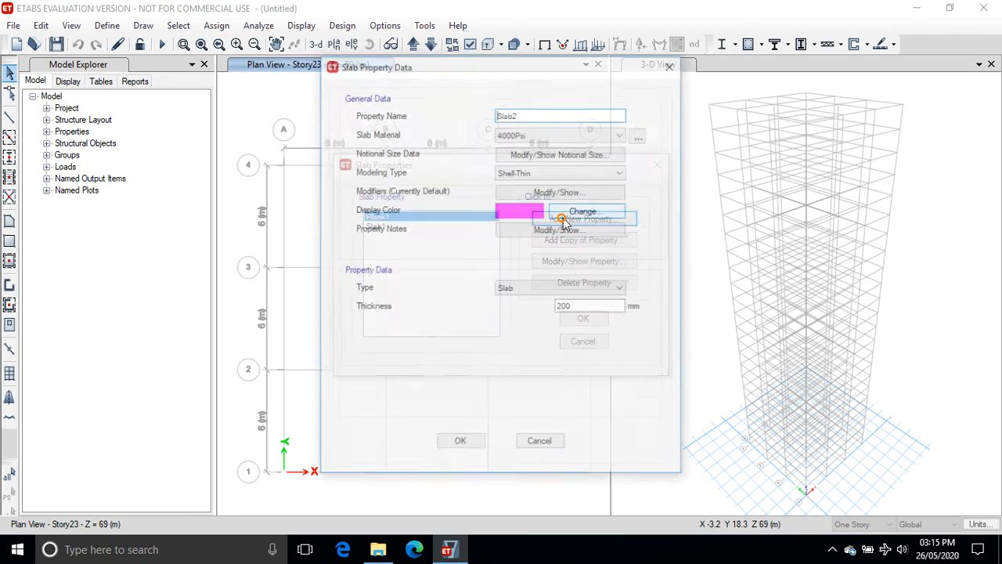
pyautogui.moveTo(528, 116); pyautogui.dragTo(433, 114)
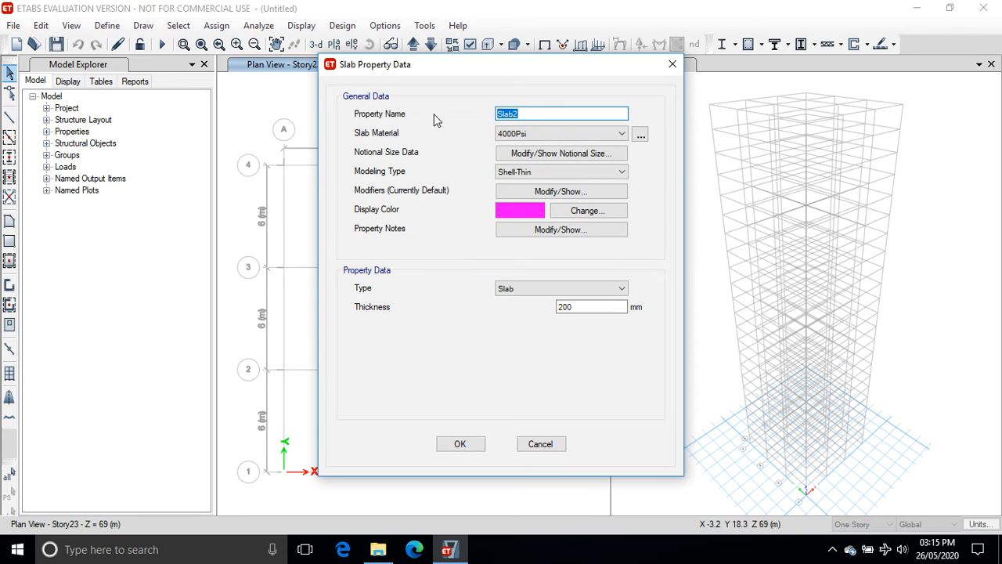
pyautogui.write('Slab')
# Set the slab's material to M40 and thickness to 150 mm, then save the slab properties.
pyautogui.click(565, 131)
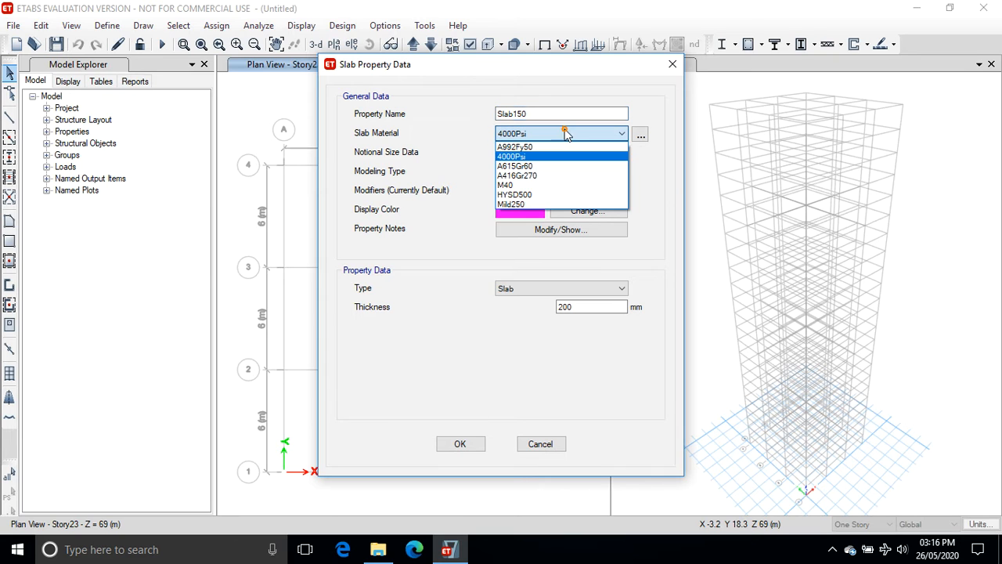
pyautogui.click(545, 194)
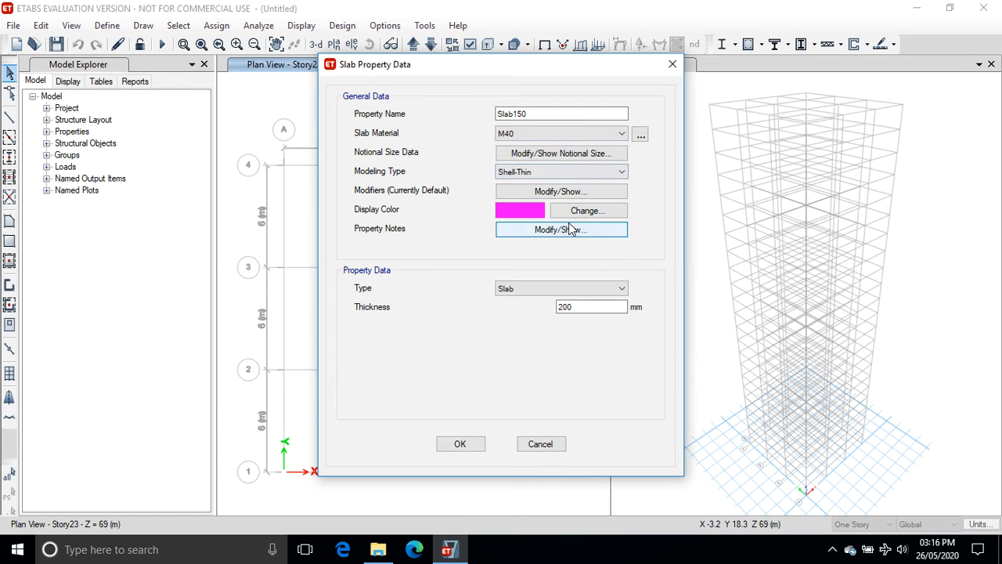
pyautogui.doubleClick(579, 306)
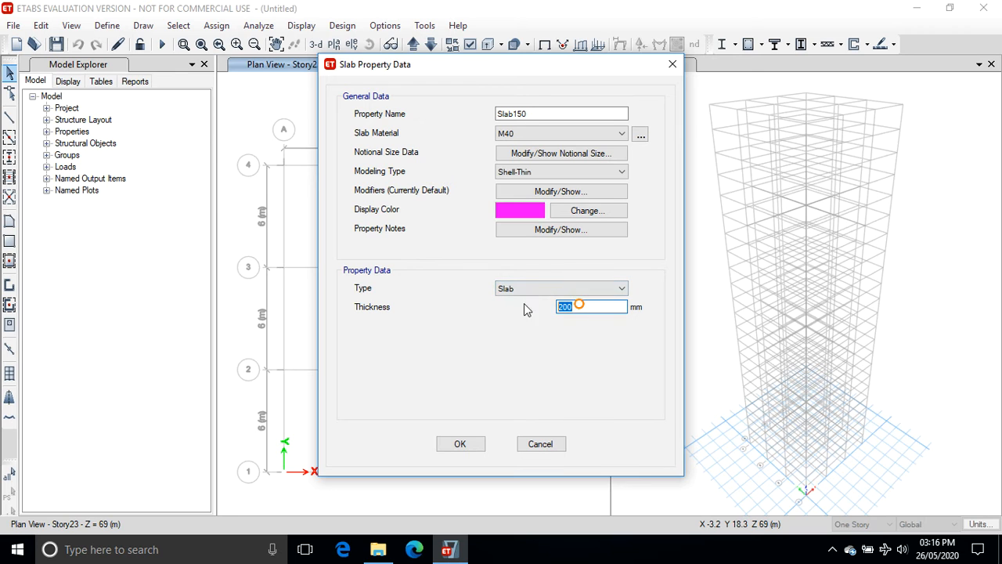
pyautogui.write('150')
pyautogui.click(459, 443)
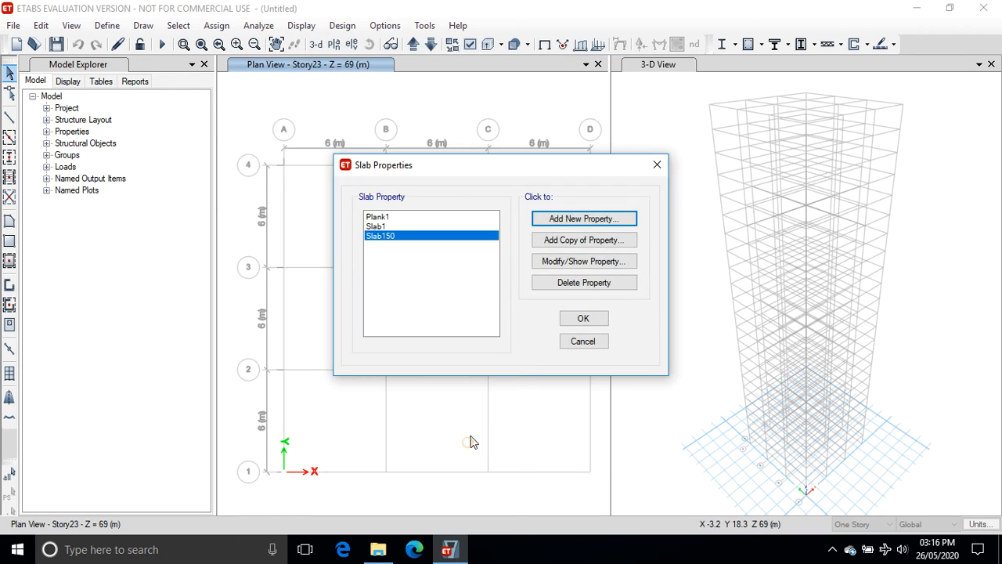
pyautogui.click(576, 319)
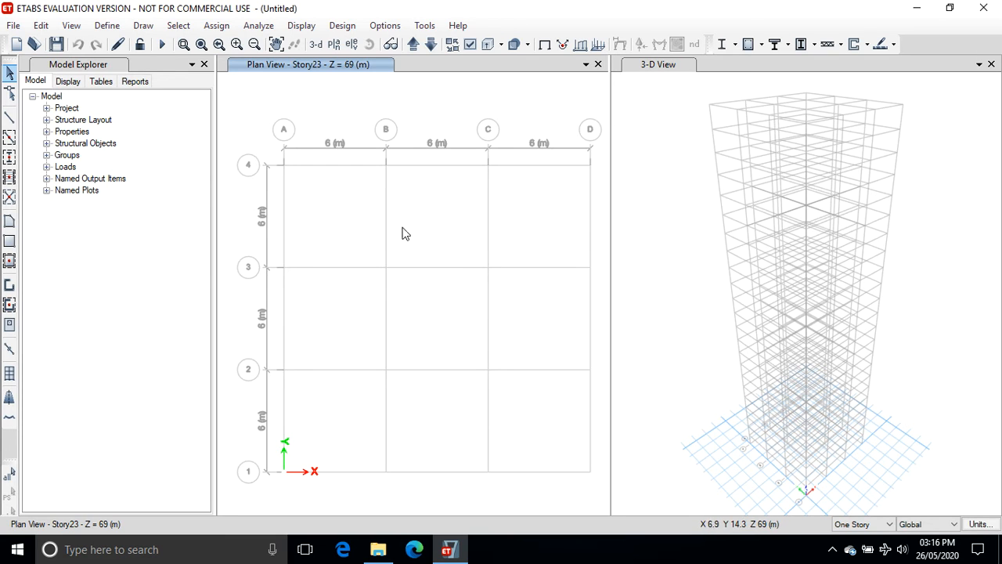
# Move the plan view up to Story1 and set drawing to apply to similar stories.
pyautogui.click(410, 44)
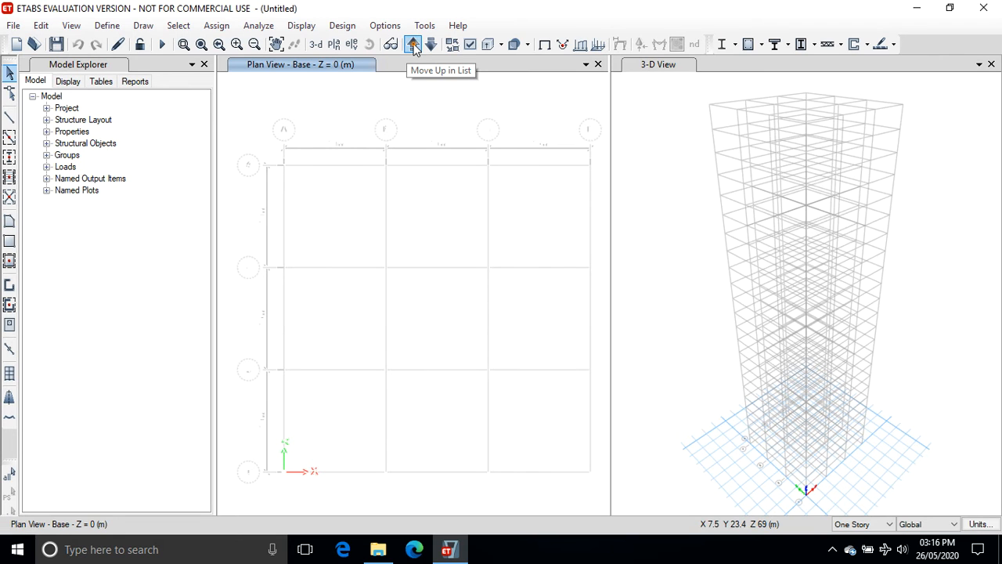
pyautogui.click(414, 44)
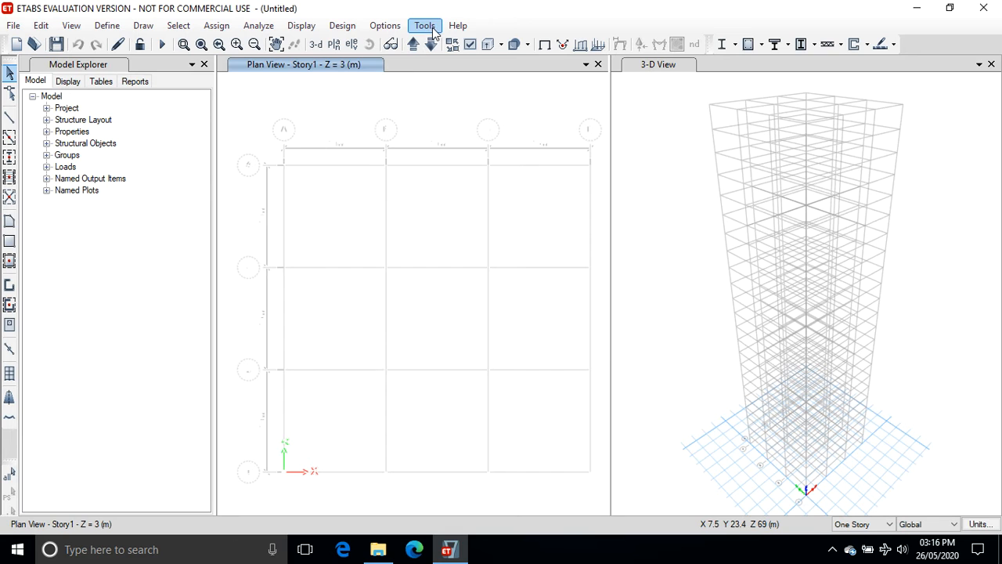
pyautogui.click(889, 524)
pyautogui.click(883, 557)
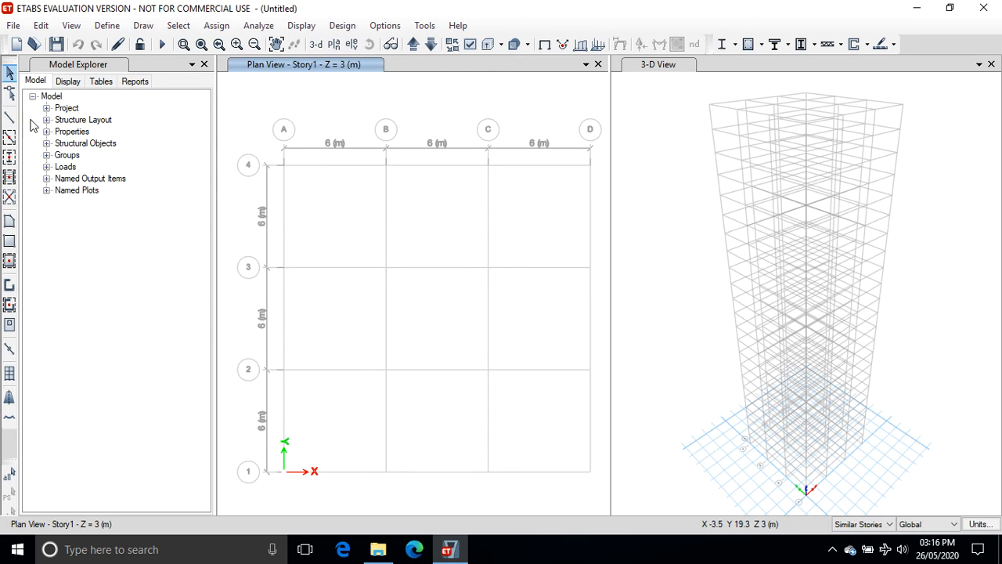
# Quick-draw columns with the Autoselect Column property at every grid intersection of the plan.
pyautogui.click(10, 157)
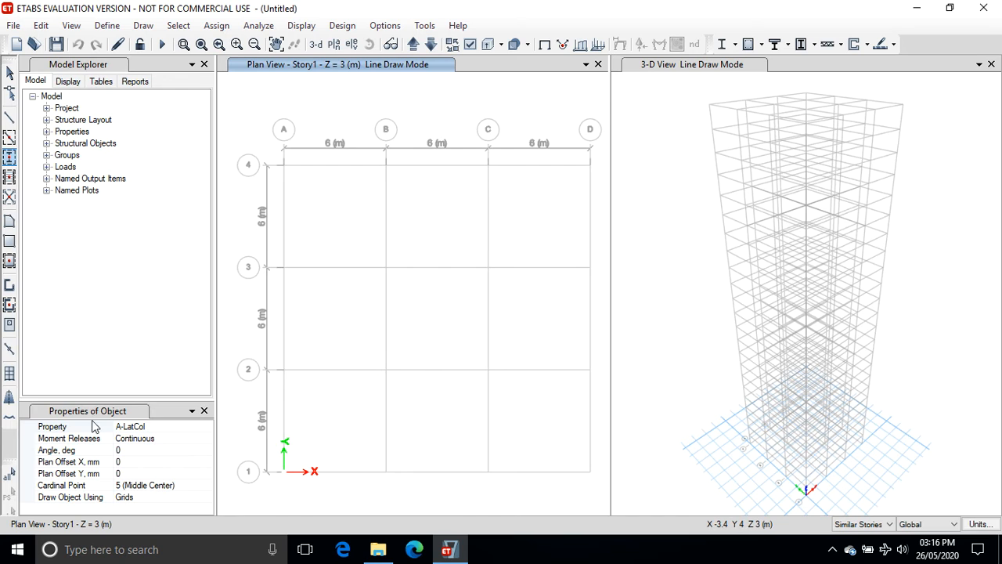
pyautogui.click(171, 428)
pyautogui.click(207, 427)
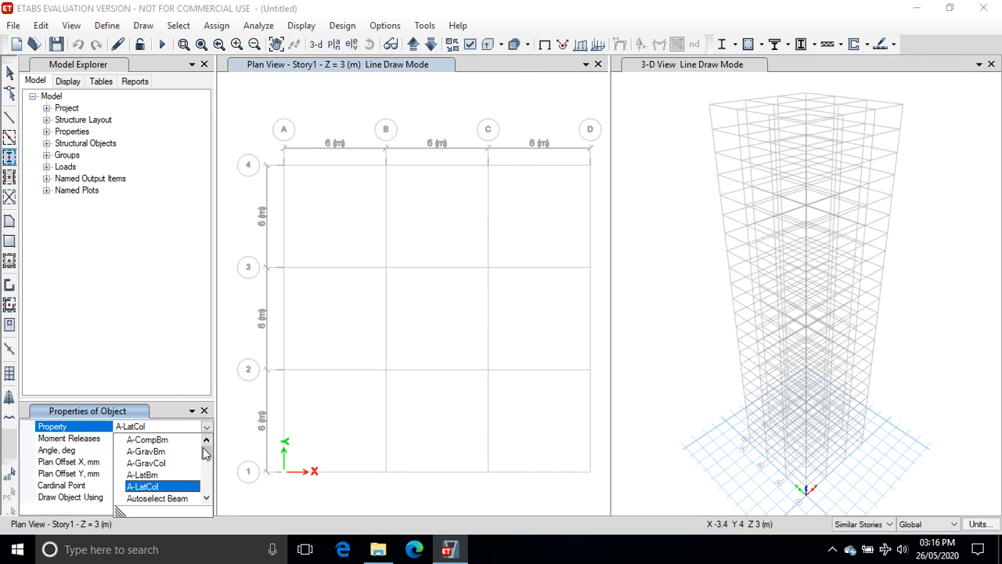
pyautogui.moveTo(205, 449); pyautogui.dragTo(206, 462)
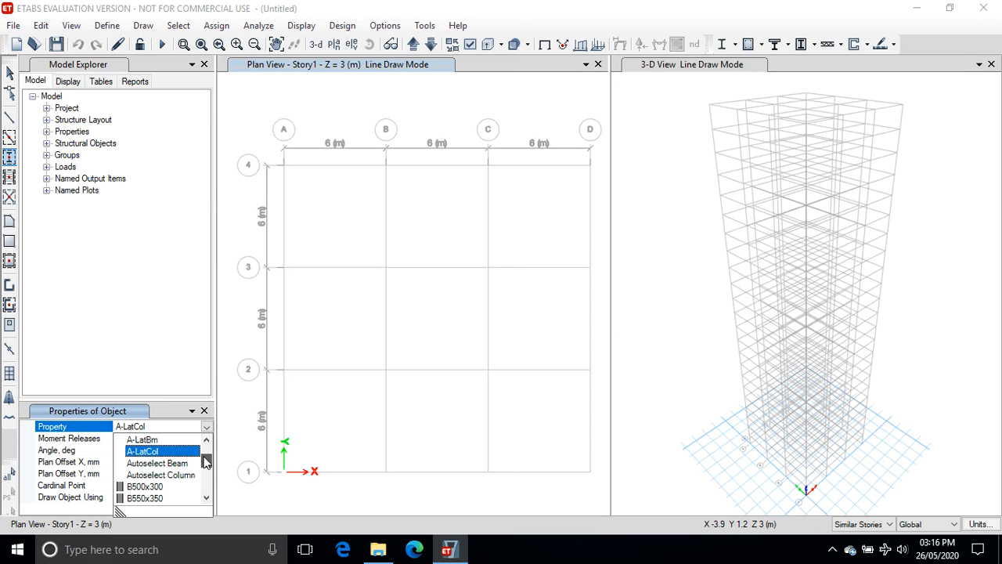
pyautogui.click(185, 474)
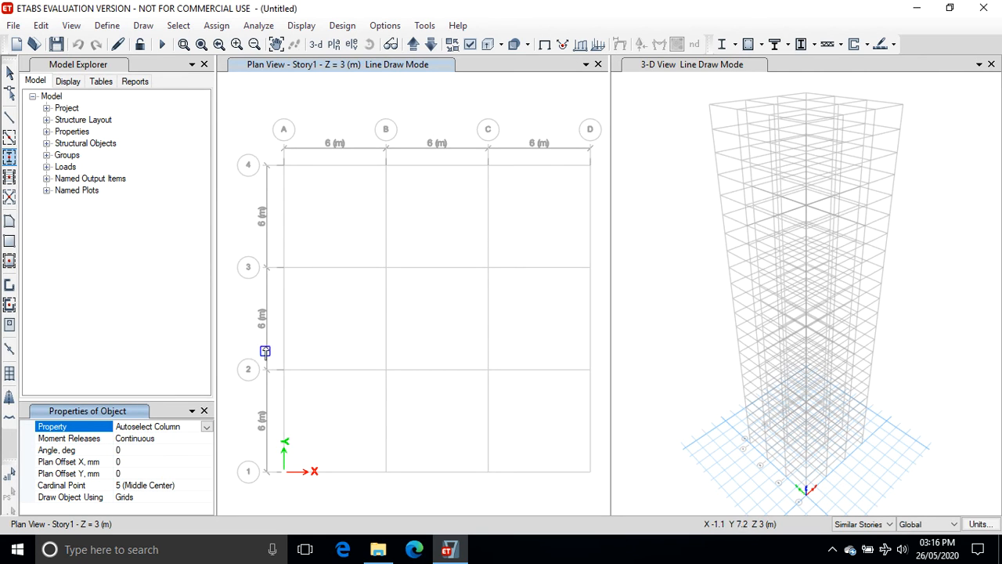
pyautogui.moveTo(236, 120)
pyautogui.mouseDown()
pyautogui.moveTo(274, 268)
pyautogui.moveTo(385, 445)
pyautogui.moveTo(605, 492)
pyautogui.mouseUp()
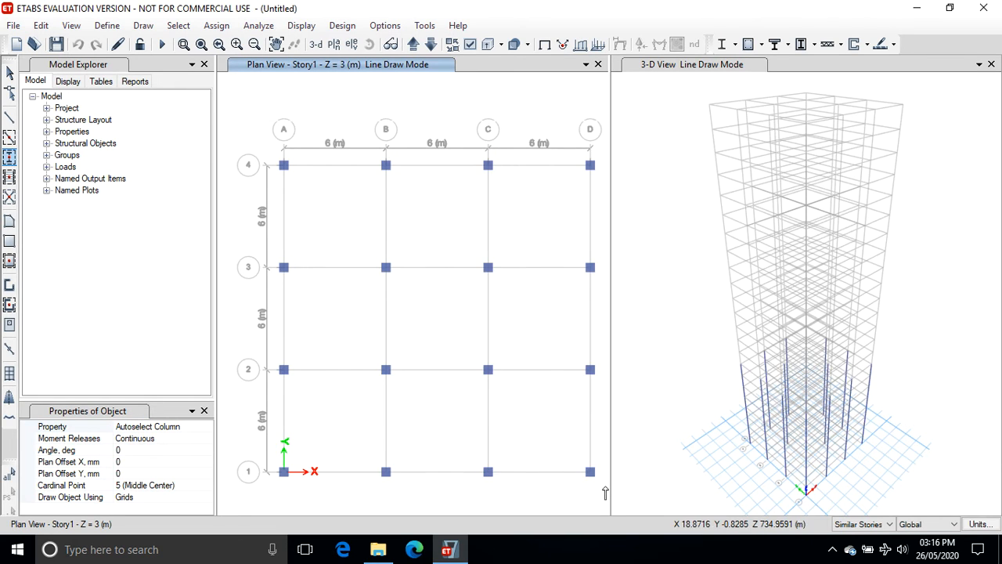
# Quick-draw beams with the Autoselect Beam property along all grid lines of the plan.
pyautogui.click(9, 137)
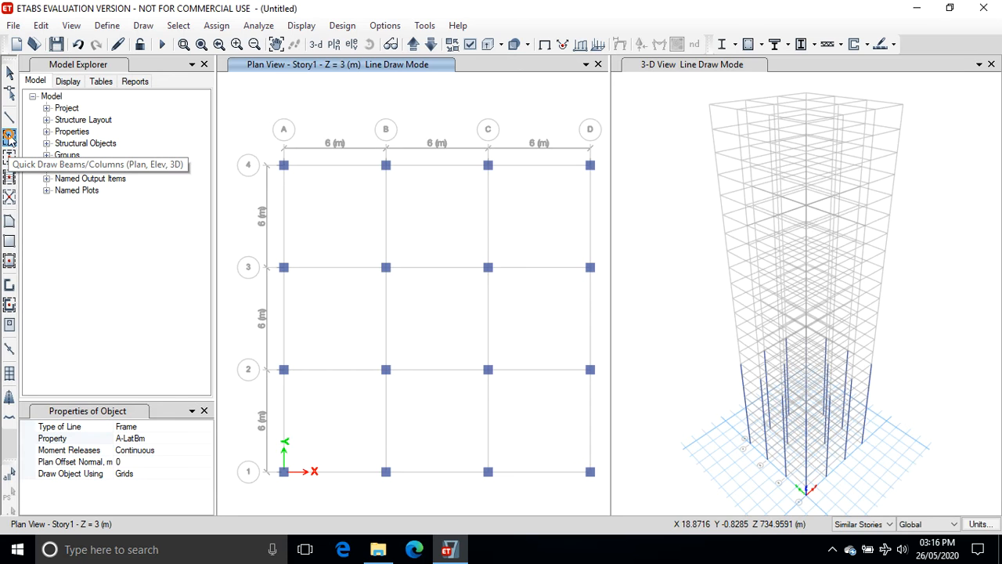
pyautogui.click(132, 437)
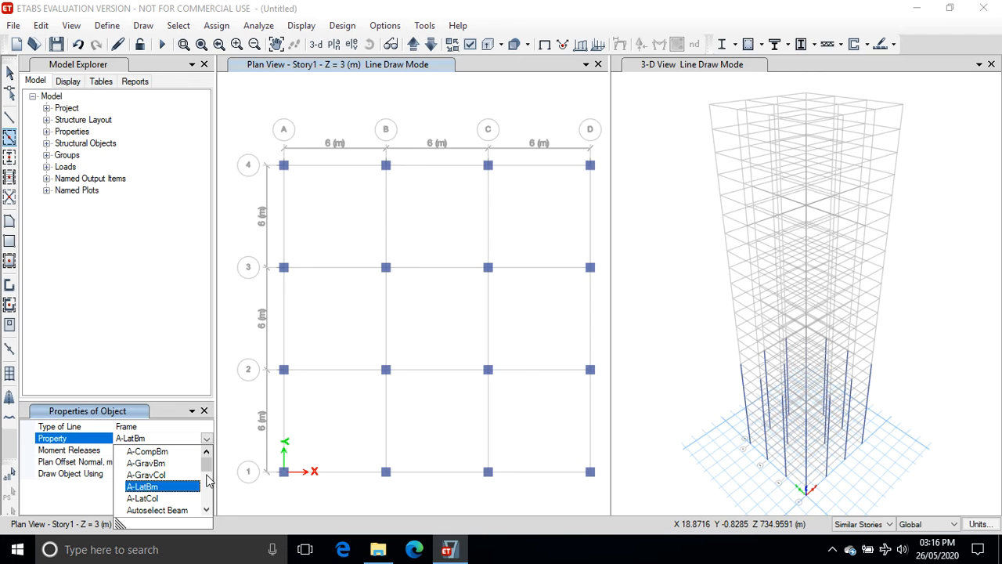
pyautogui.click(176, 510)
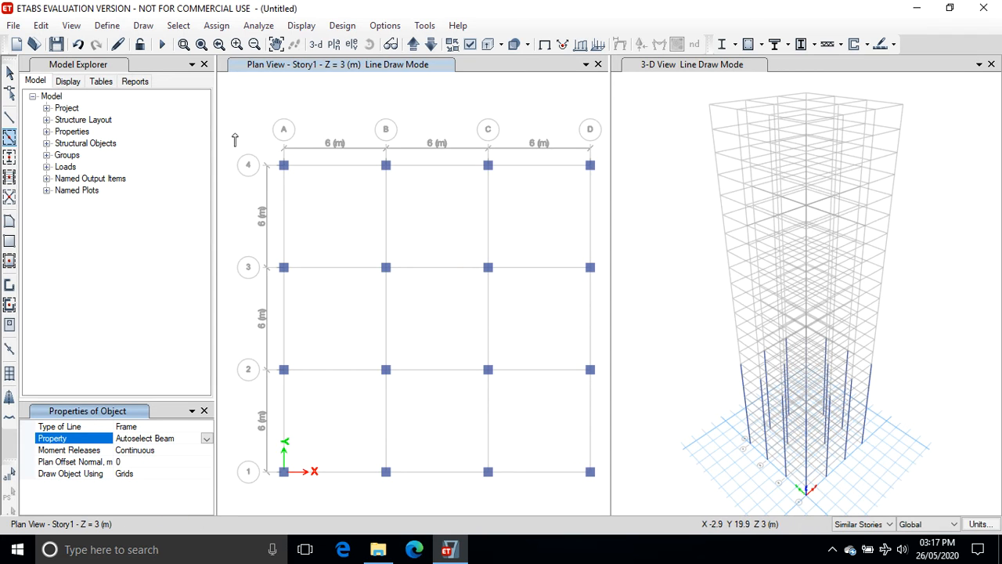
pyautogui.moveTo(235, 133)
pyautogui.mouseDown()
pyautogui.moveTo(313, 347)
pyautogui.moveTo(600, 496)
pyautogui.mouseUp()
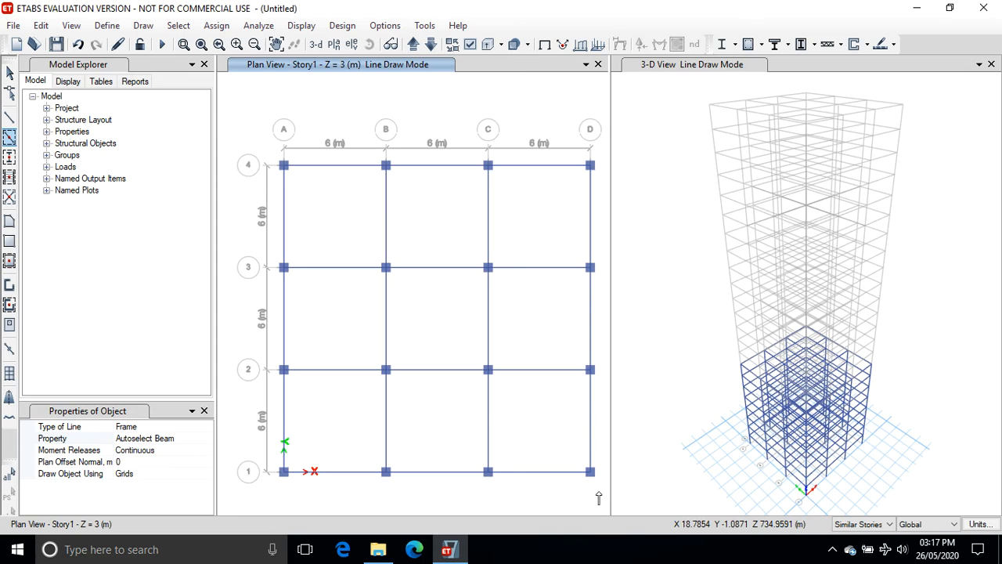
# Quick-draw Slab150 floor slabs in every bay of the Story1 plan, applying to similar stories.
pyautogui.click(9, 260)
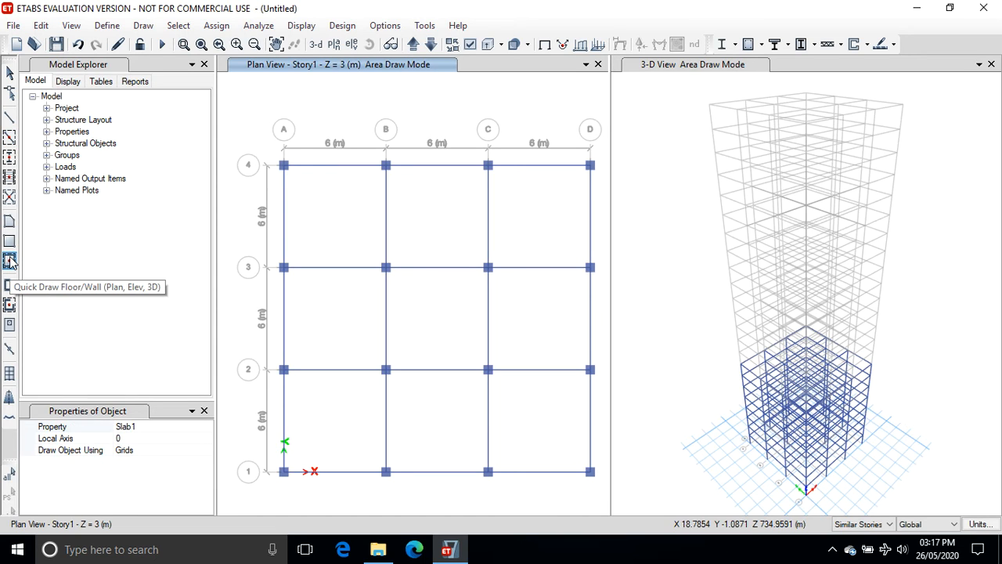
pyautogui.click(132, 426)
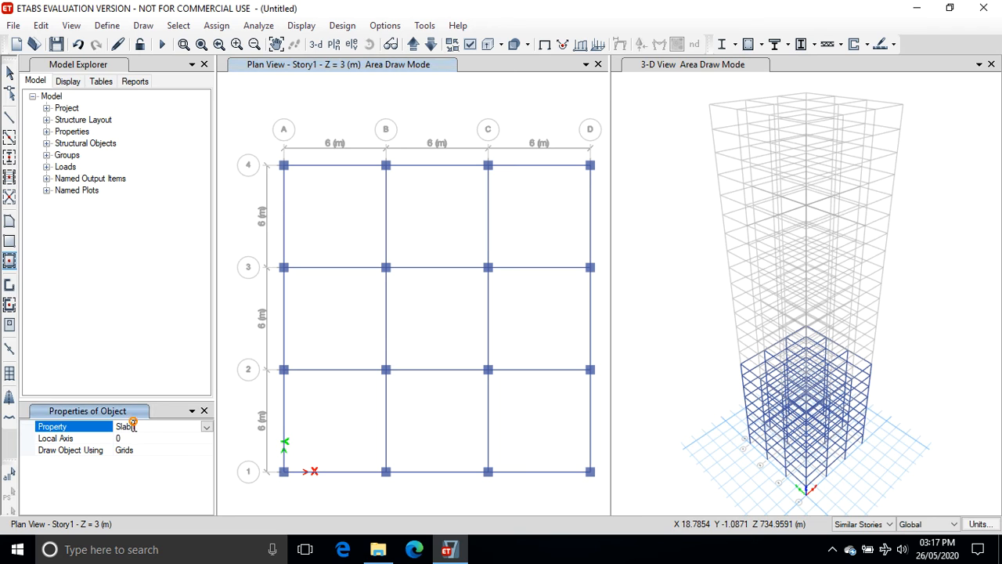
pyautogui.click(206, 426)
pyautogui.click(157, 486)
pyautogui.click(322, 237)
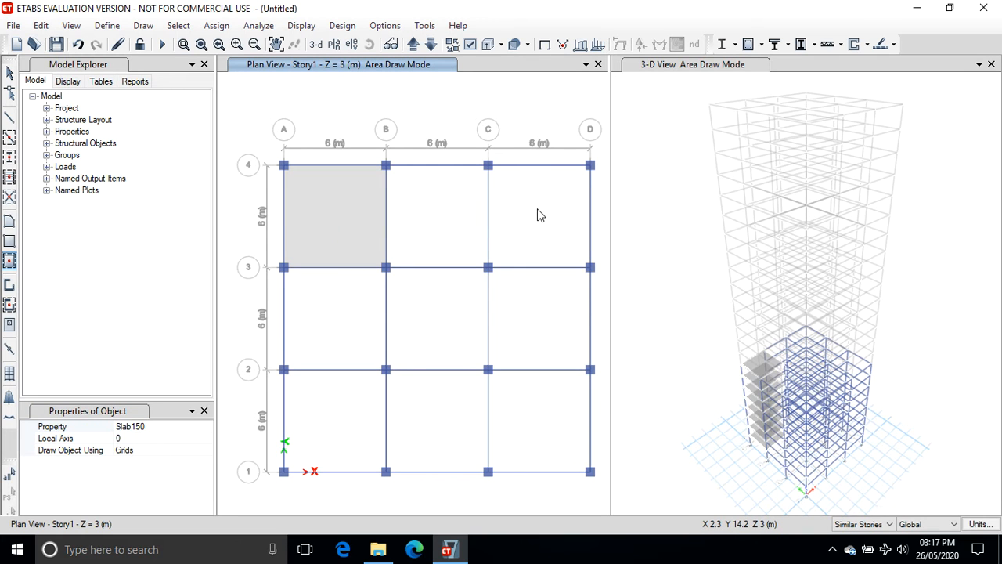
pyautogui.click(440, 216)
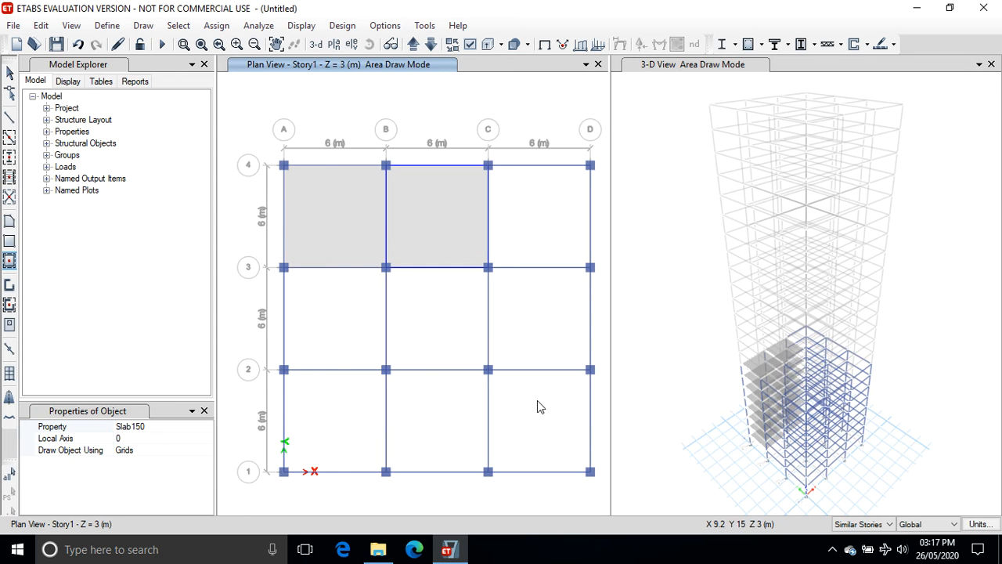
pyautogui.click(537, 208)
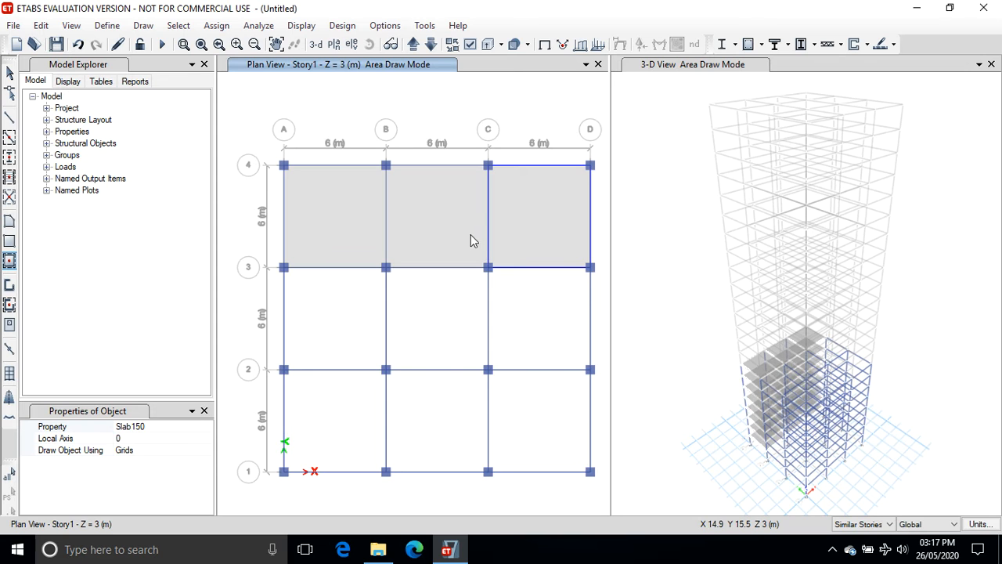
pyautogui.click(307, 323)
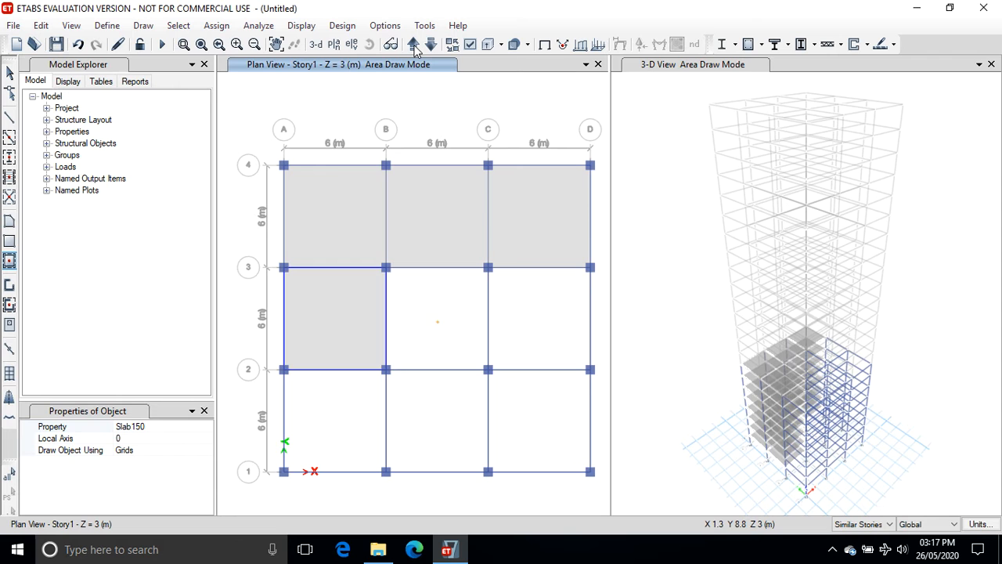
pyautogui.click(437, 322)
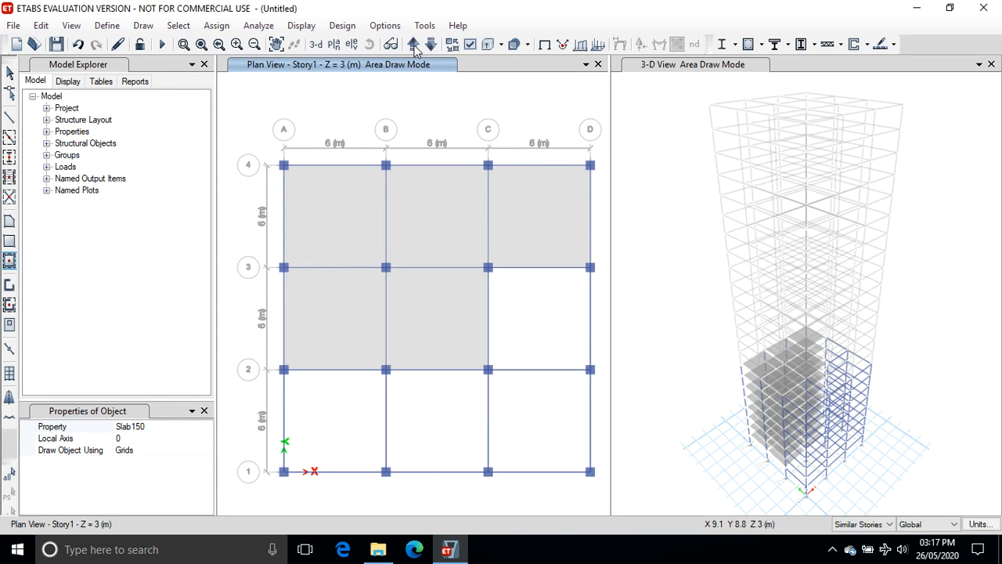
pyautogui.click(520, 311)
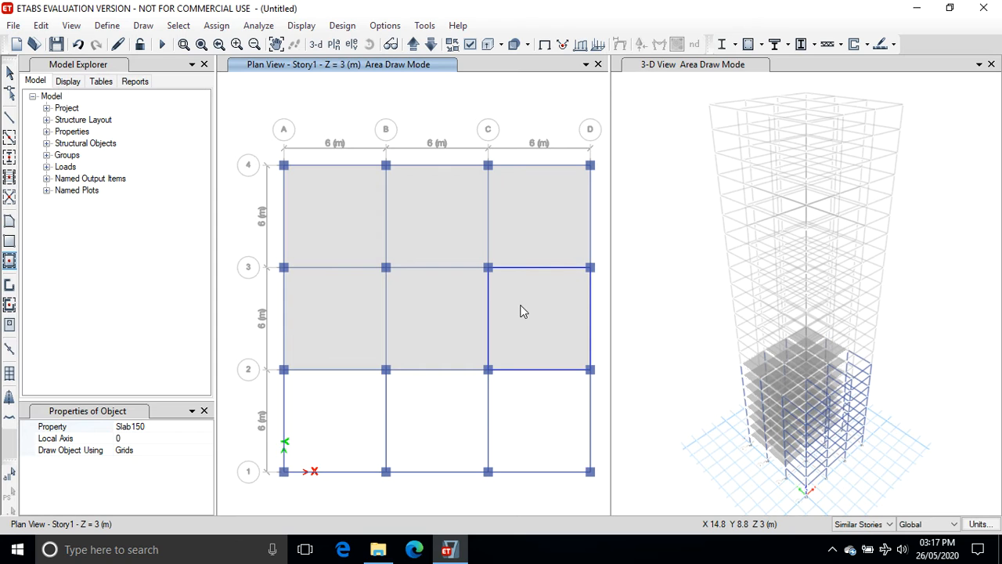
pyautogui.click(347, 409)
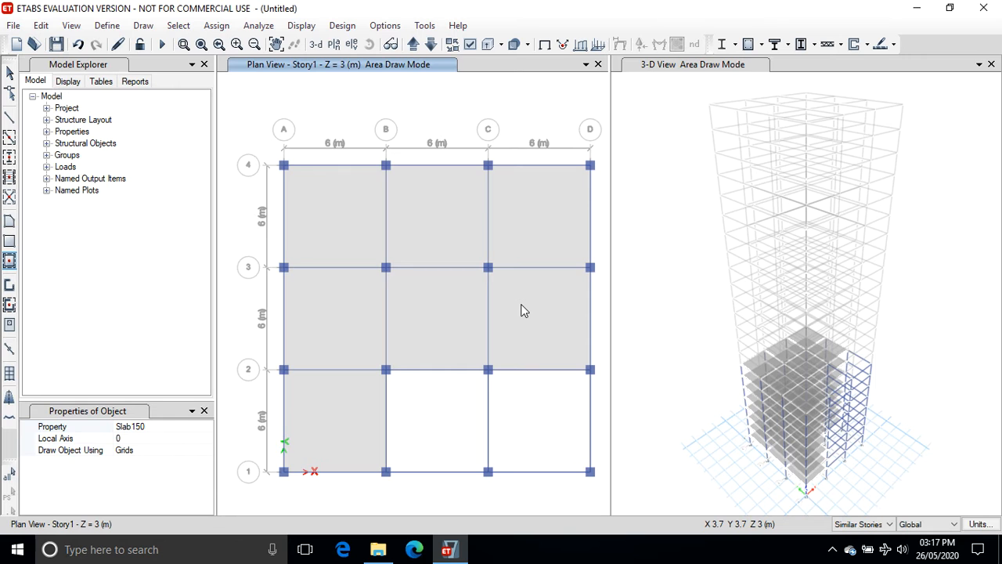
pyautogui.click(428, 406)
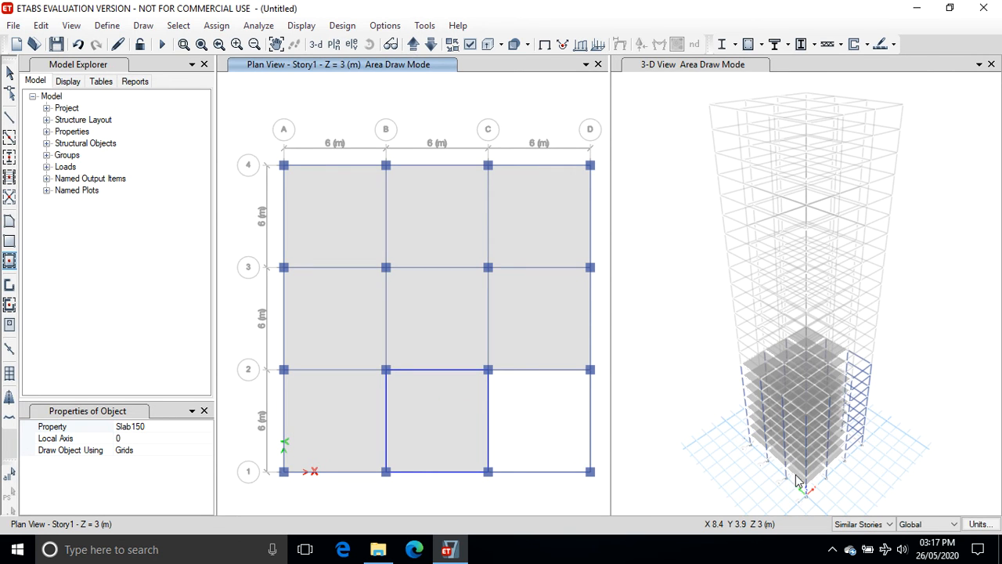
pyautogui.click(832, 549)
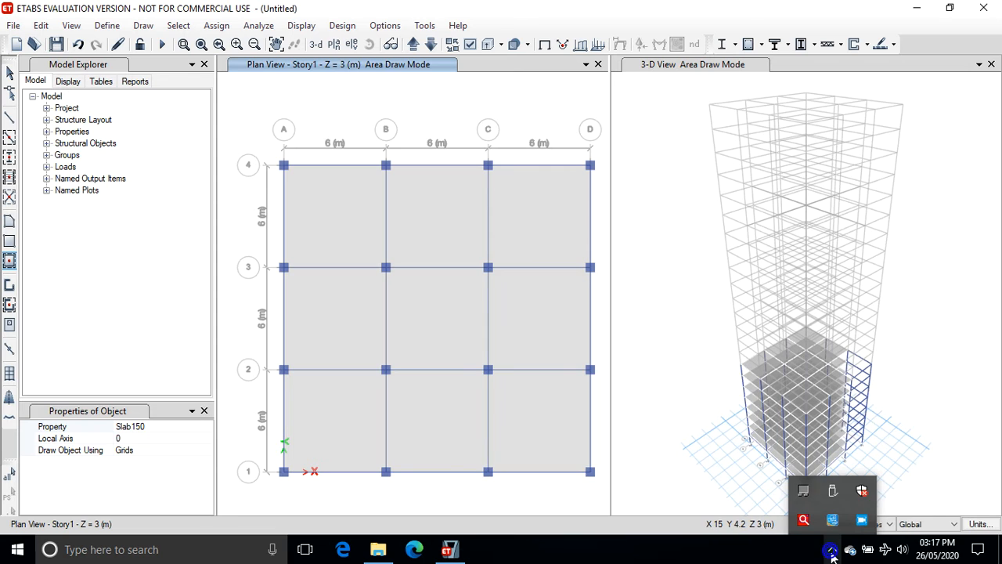
pyautogui.click(861, 521)
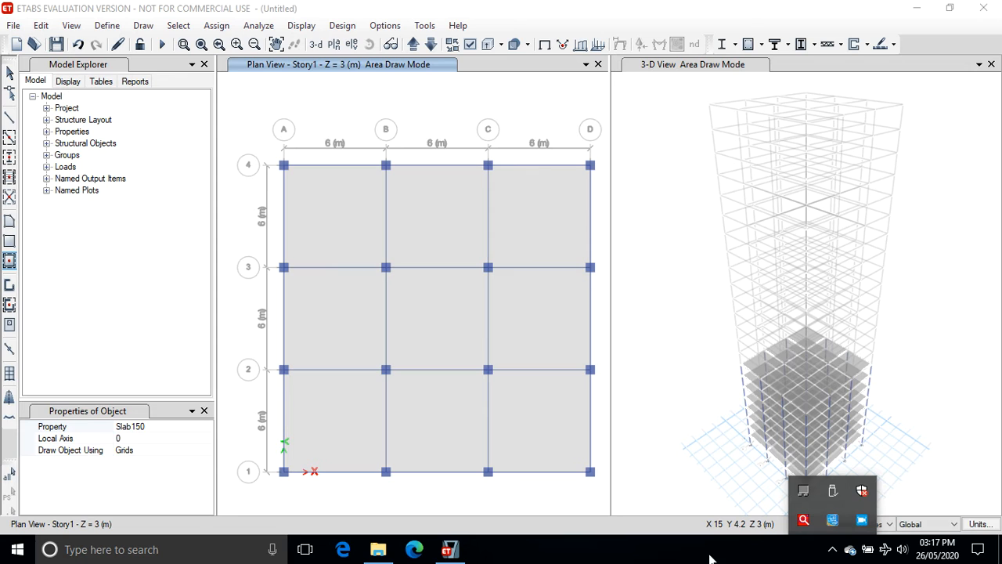
# On Story9, quick-draw Autoselect Column columns at every grid intersection except A-4 and D-1.
pyautogui.click(414, 45)
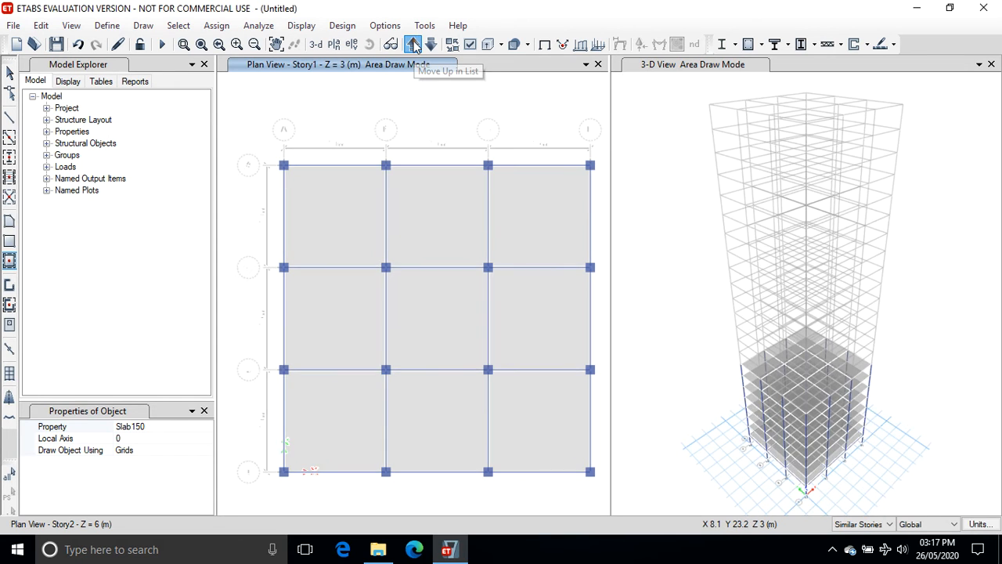
pyautogui.click(414, 44)
pyautogui.click(414, 44)
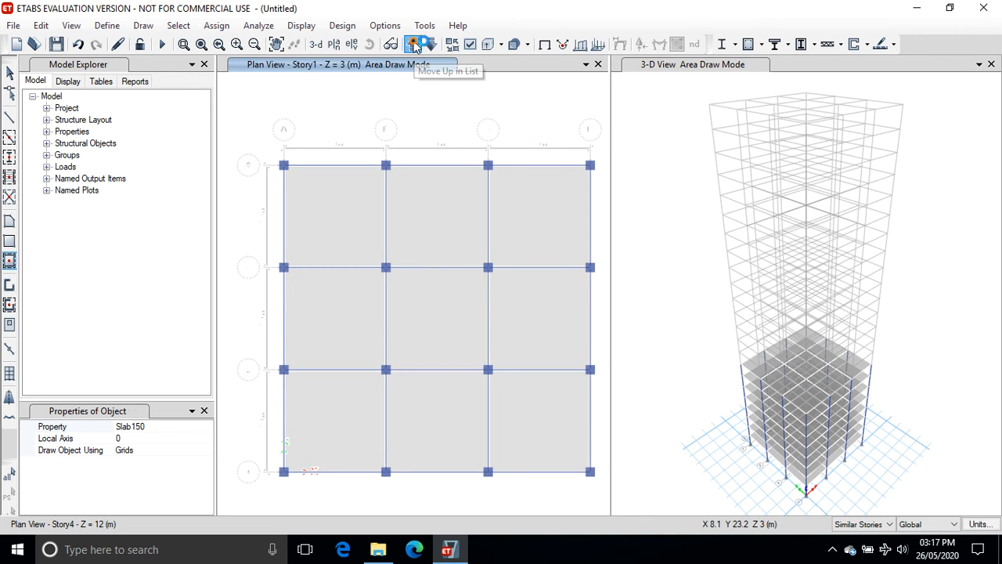
pyautogui.click(414, 45)
pyautogui.click(415, 45)
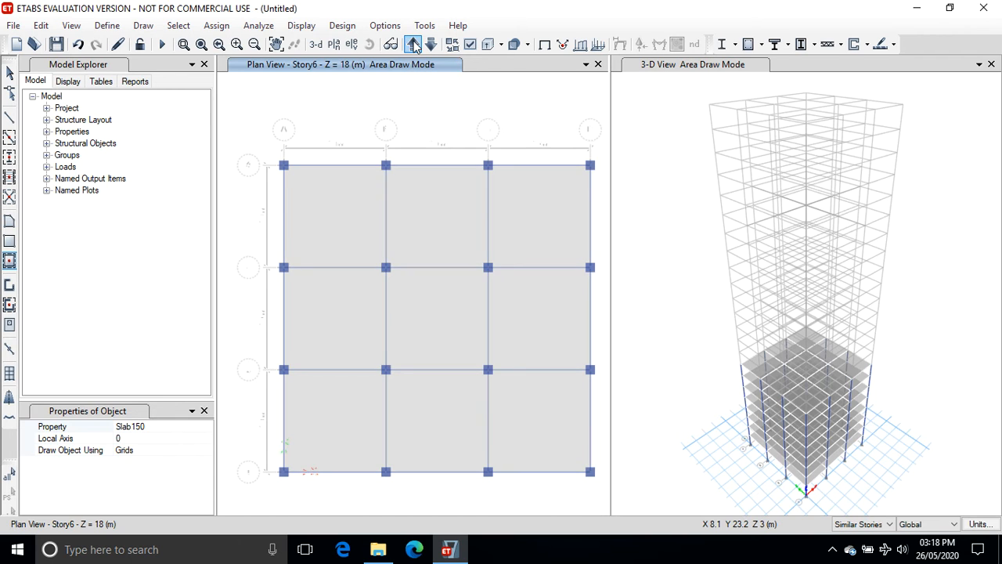
pyautogui.click(414, 45)
pyautogui.click(414, 45)
pyautogui.click(414, 44)
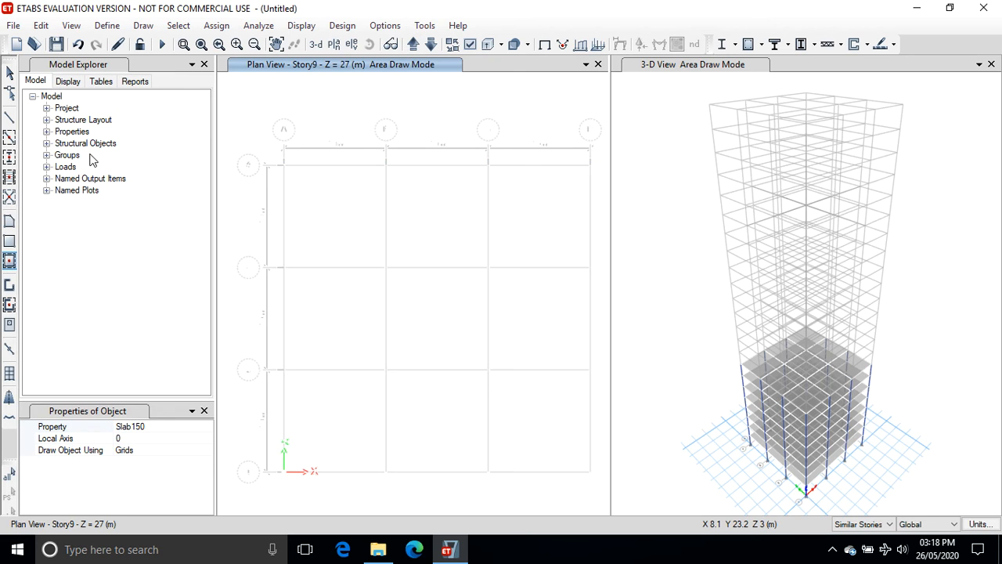
pyautogui.click(9, 157)
pyautogui.moveTo(348, 114)
pyautogui.mouseDown()
pyautogui.moveTo(371, 169)
pyautogui.moveTo(488, 329)
pyautogui.moveTo(574, 396)
pyautogui.moveTo(600, 396)
pyautogui.mouseUp()
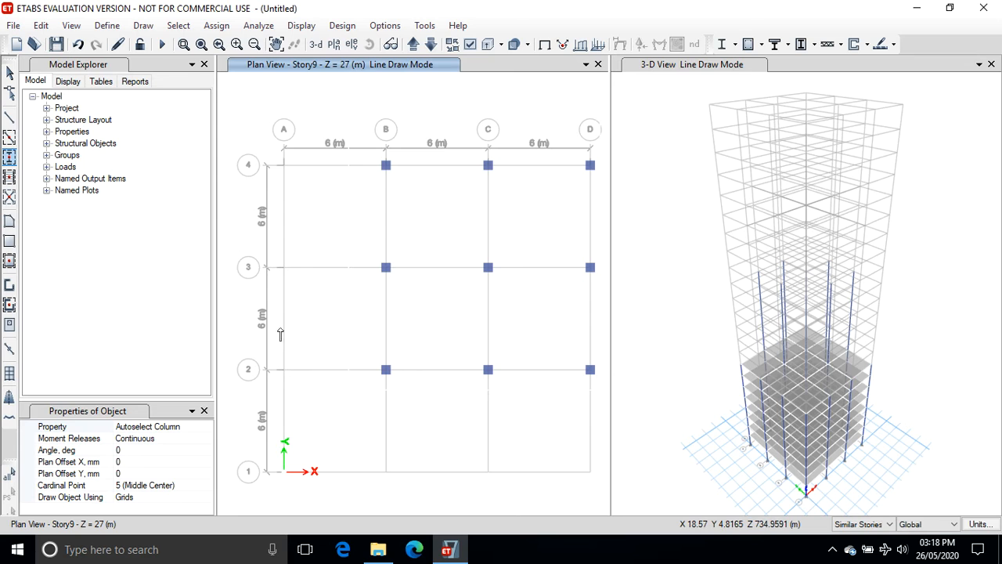
pyautogui.moveTo(227, 243); pyautogui.dragTo(511, 499)
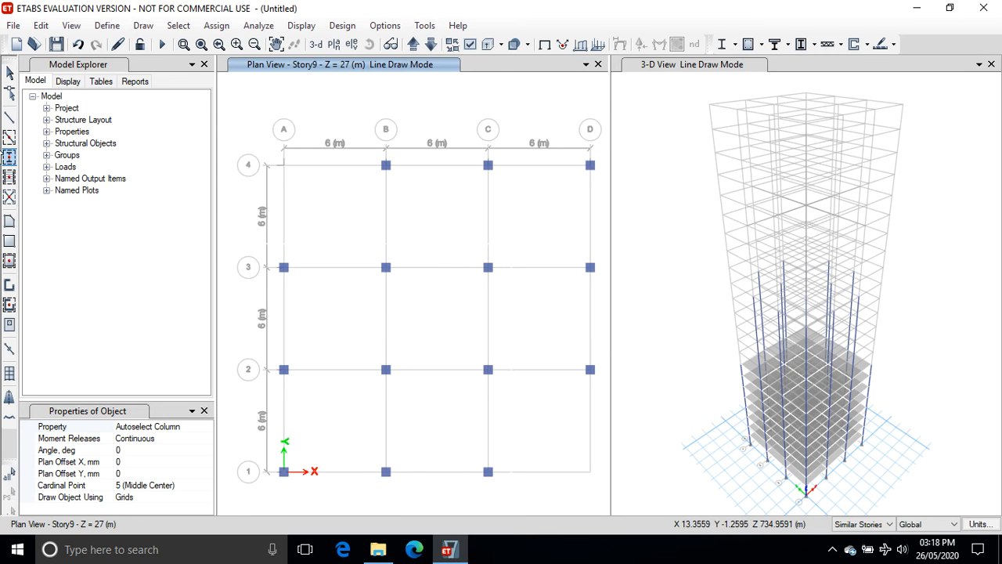
# On Story9, quick-draw Autoselect Beam beams along the grid lines between the new columns, omitting the A-4 and D-1 corners.
pyautogui.click(9, 137)
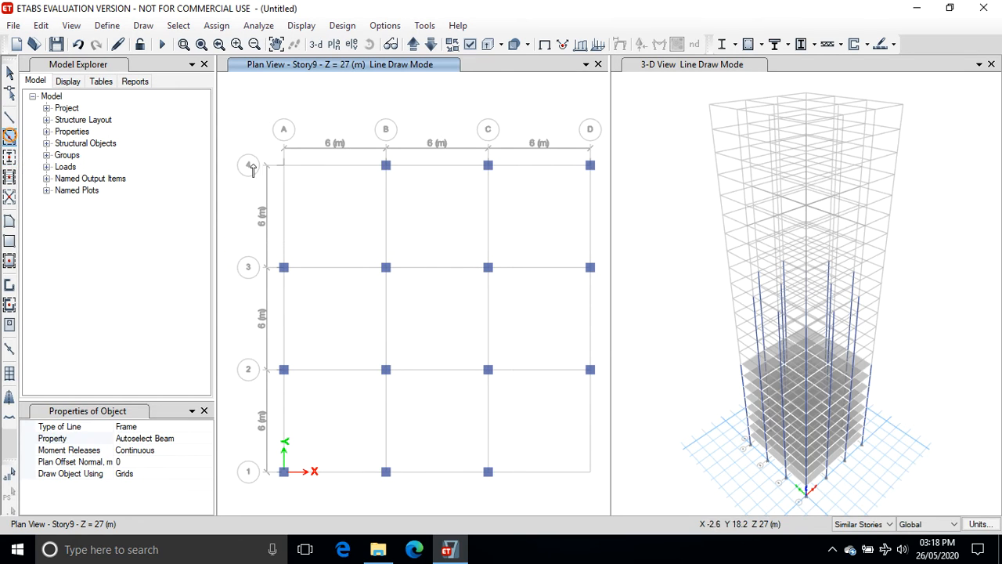
pyautogui.moveTo(350, 102)
pyautogui.mouseDown()
pyautogui.moveTo(499, 349)
pyautogui.moveTo(602, 395)
pyautogui.moveTo(600, 385)
pyautogui.mouseUp()
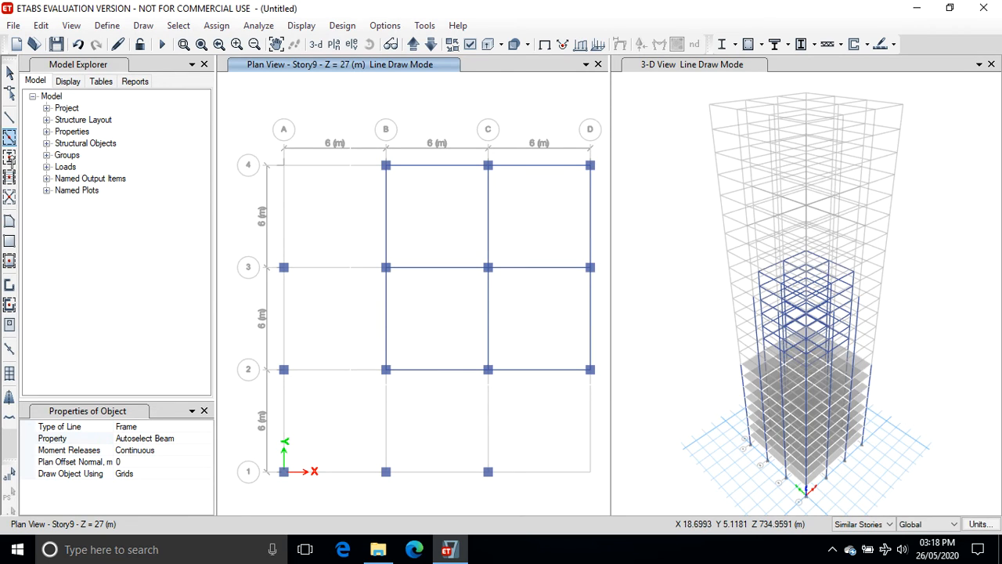
pyautogui.moveTo(233, 250); pyautogui.dragTo(514, 501)
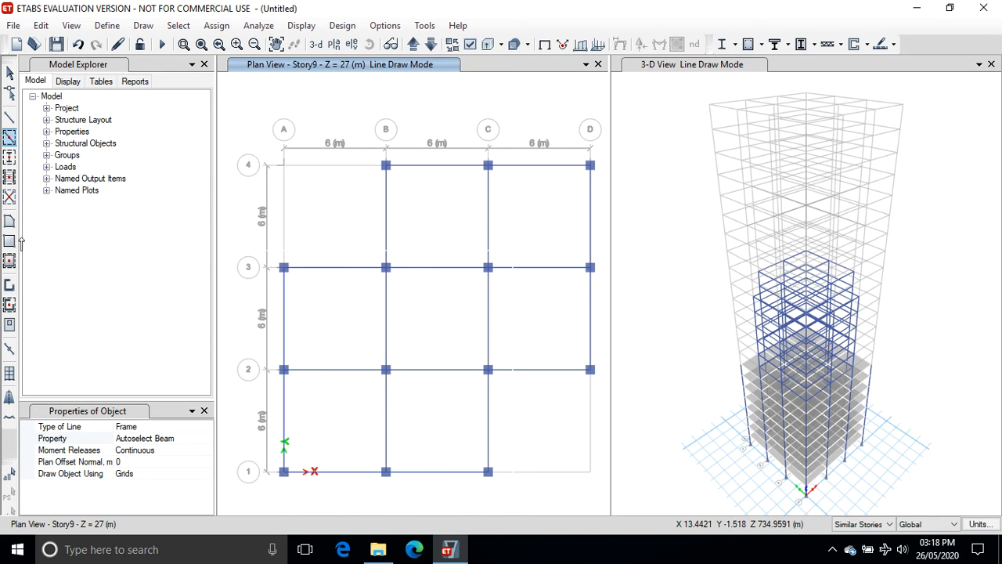
# Quick-draw Slab150 slabs on Story9 in all bays except A-B/3-4 and C-D/1-2.
pyautogui.click(10, 263)
pyautogui.click(424, 227)
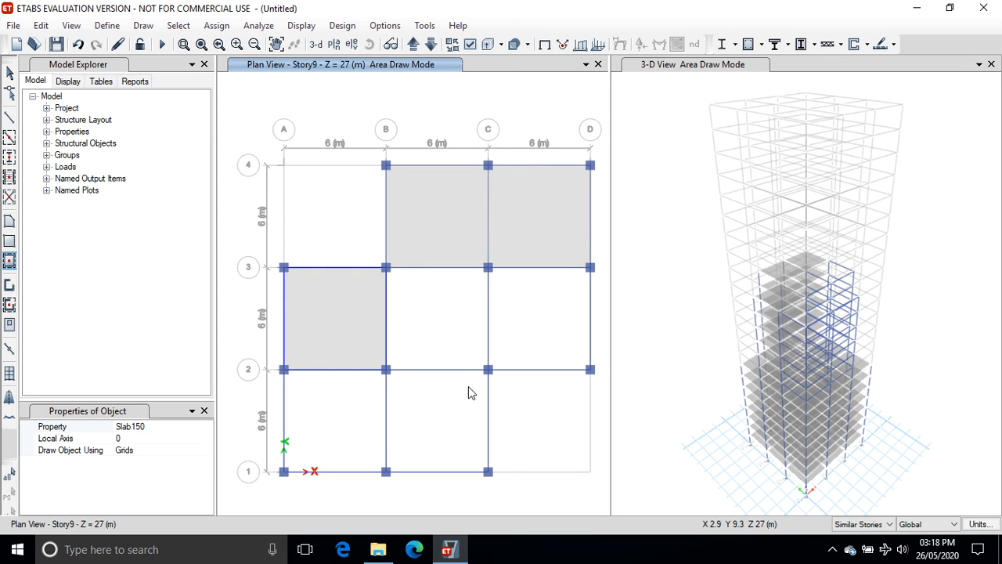
pyautogui.click(421, 314)
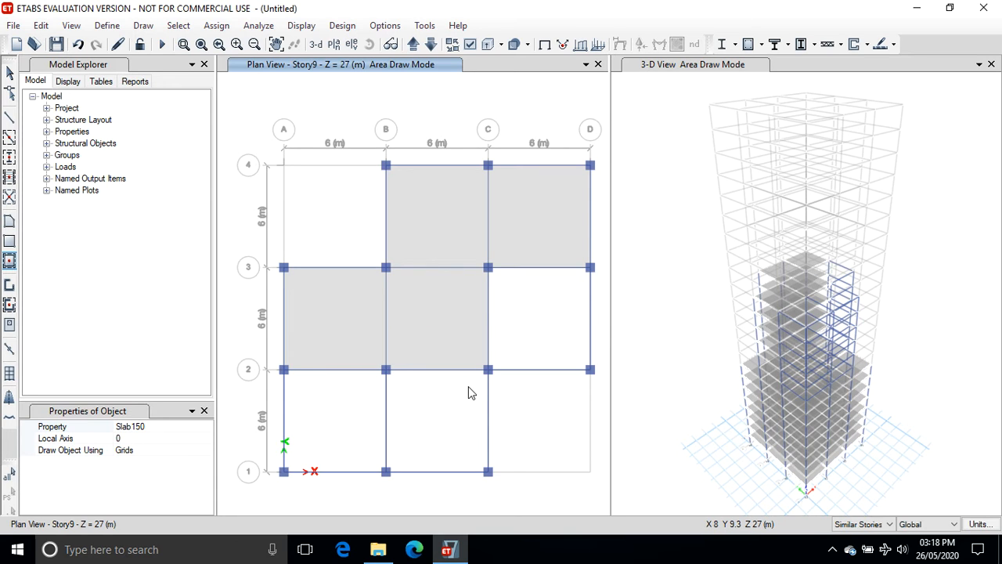
pyautogui.click(532, 329)
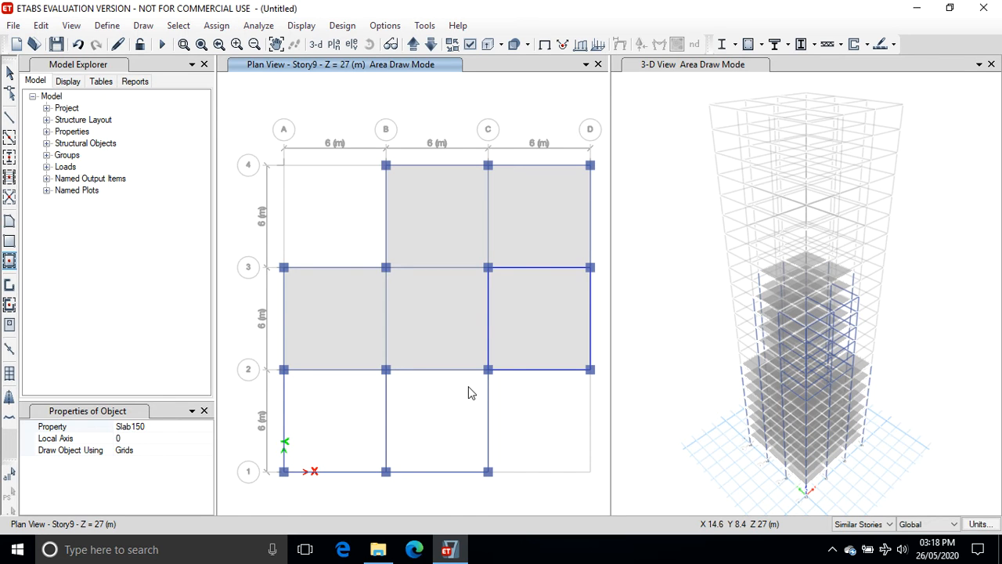
pyautogui.click(346, 405)
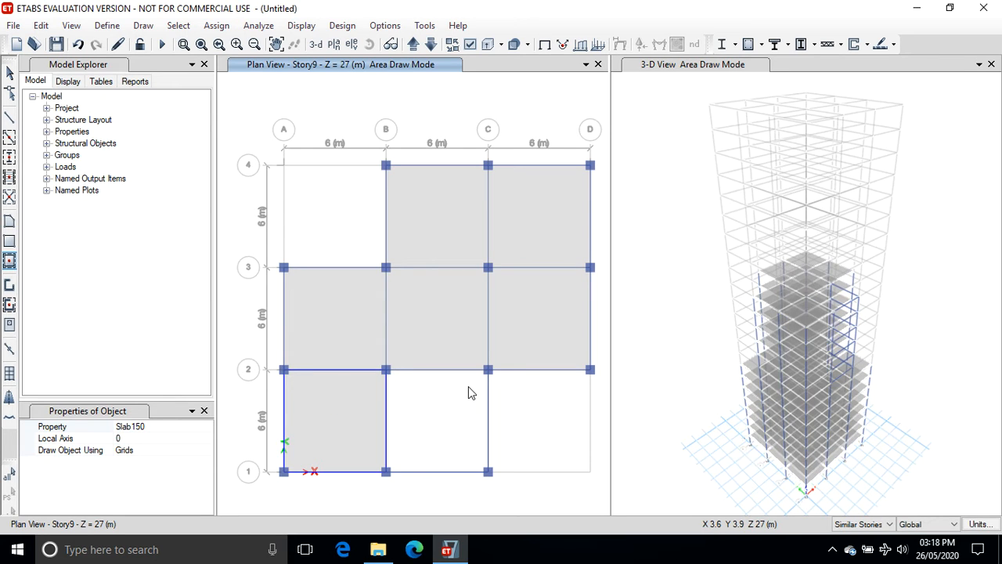
pyautogui.click(468, 392)
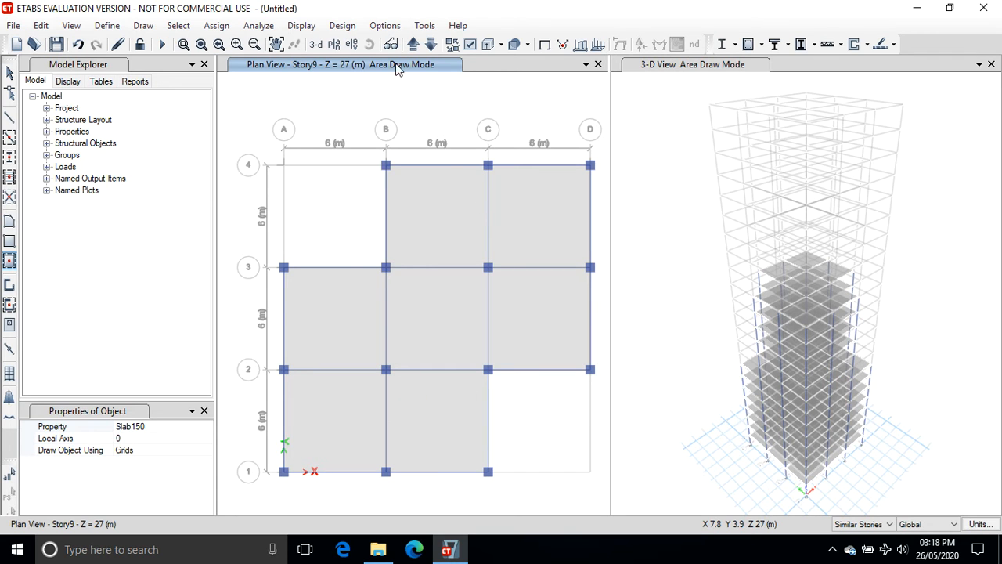
# On Story16, quick-draw columns at every grid intersection except the four plan corners.
pyautogui.click(413, 44)
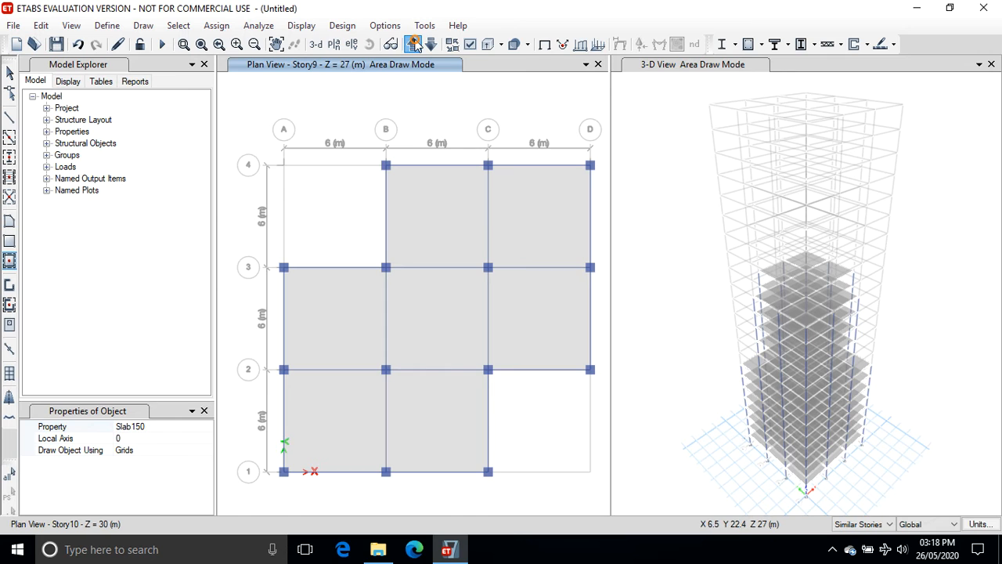
pyautogui.click(413, 44)
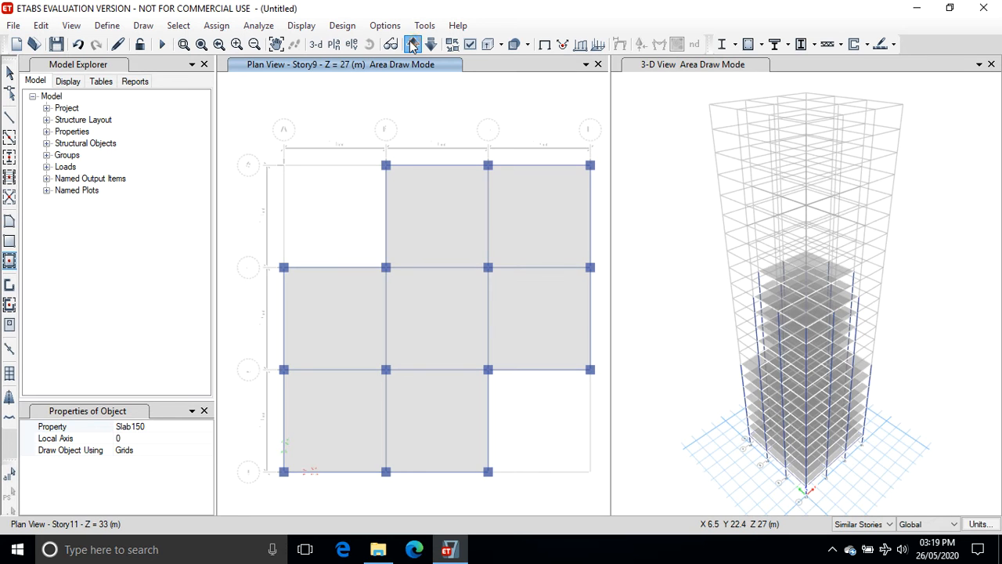
pyautogui.click(413, 45)
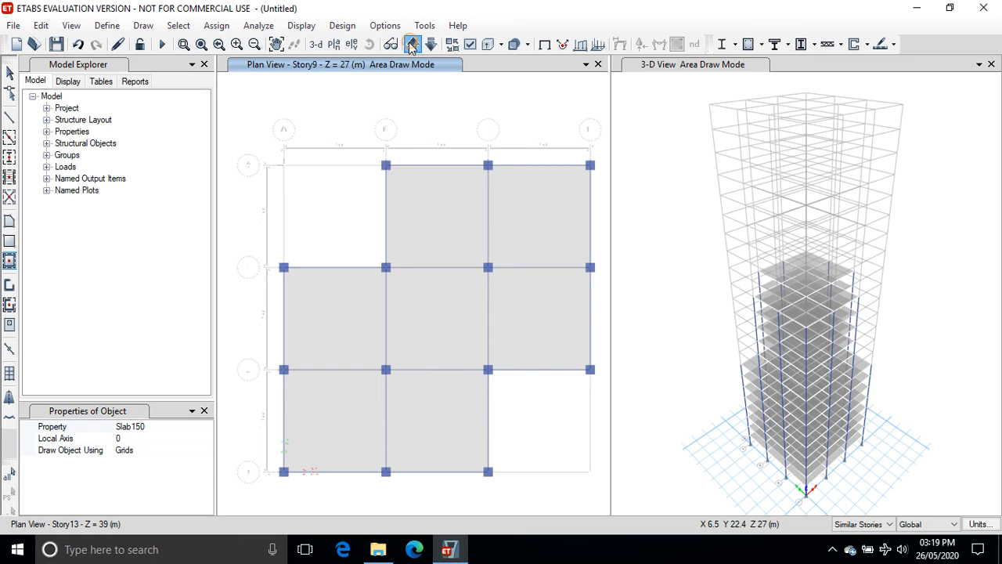
pyautogui.click(412, 44)
pyautogui.click(413, 45)
pyautogui.click(413, 44)
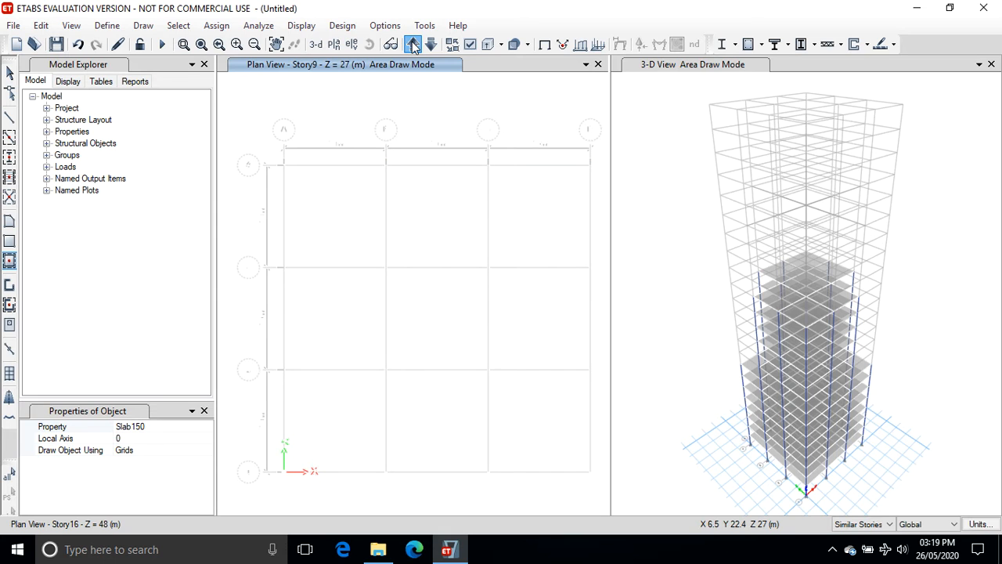
pyautogui.click(10, 158)
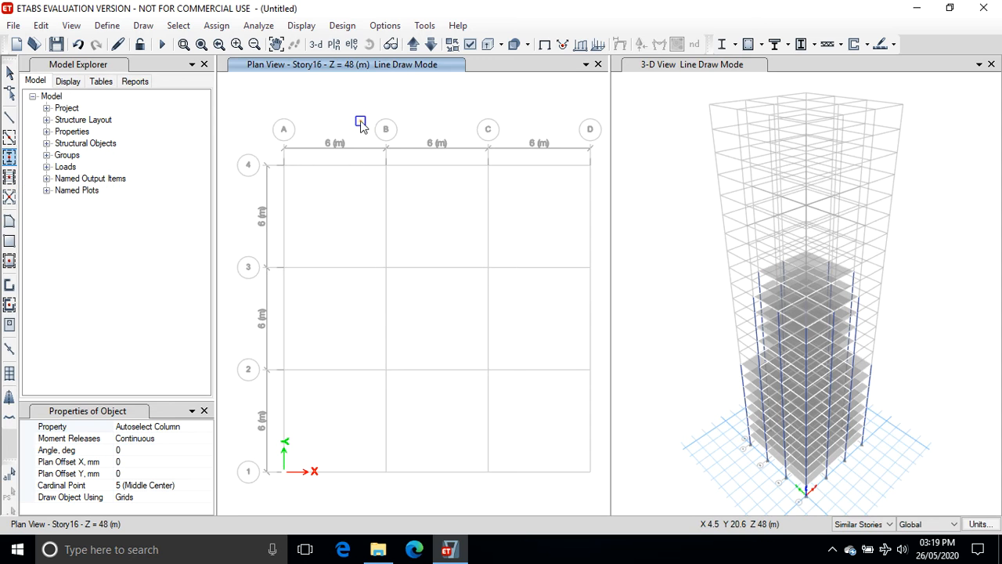
pyautogui.moveTo(360, 121)
pyautogui.mouseDown()
pyautogui.moveTo(463, 407)
pyautogui.moveTo(529, 509)
pyautogui.mouseUp()
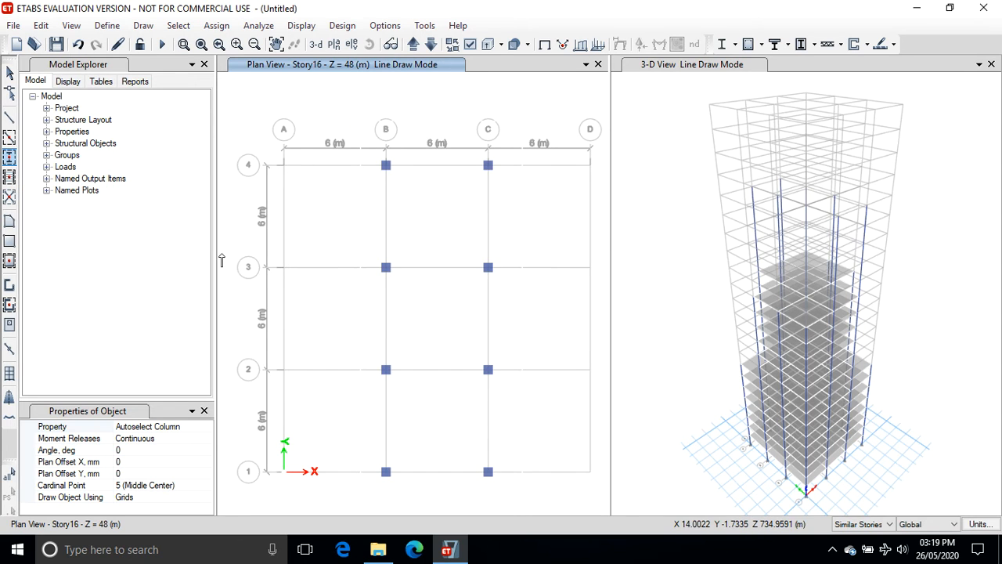
pyautogui.moveTo(221, 252); pyautogui.dragTo(603, 380)
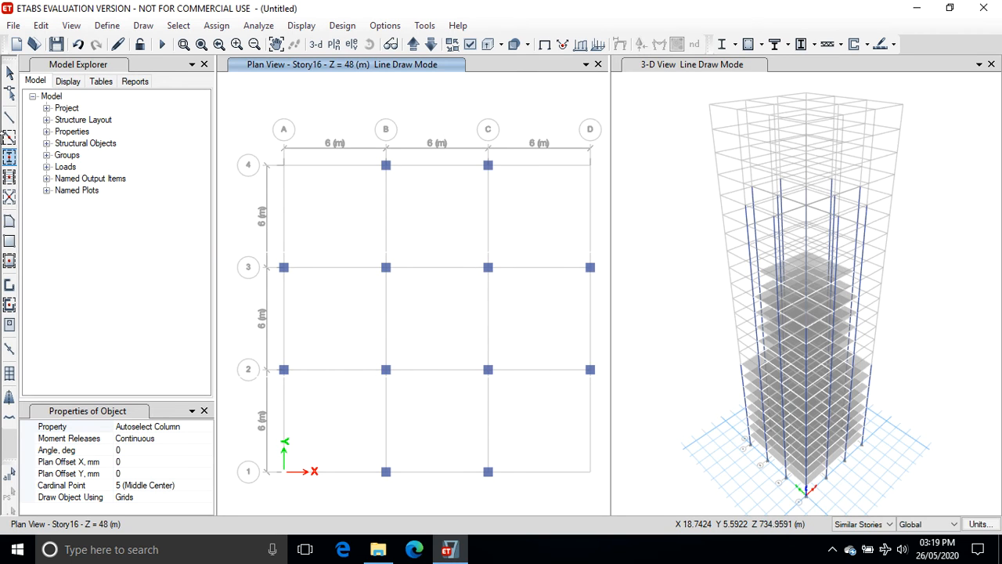
# On Story16, quick-draw Autoselect Beam beams along grid lines B and C and along grid lines 2 and 3.
pyautogui.click(9, 137)
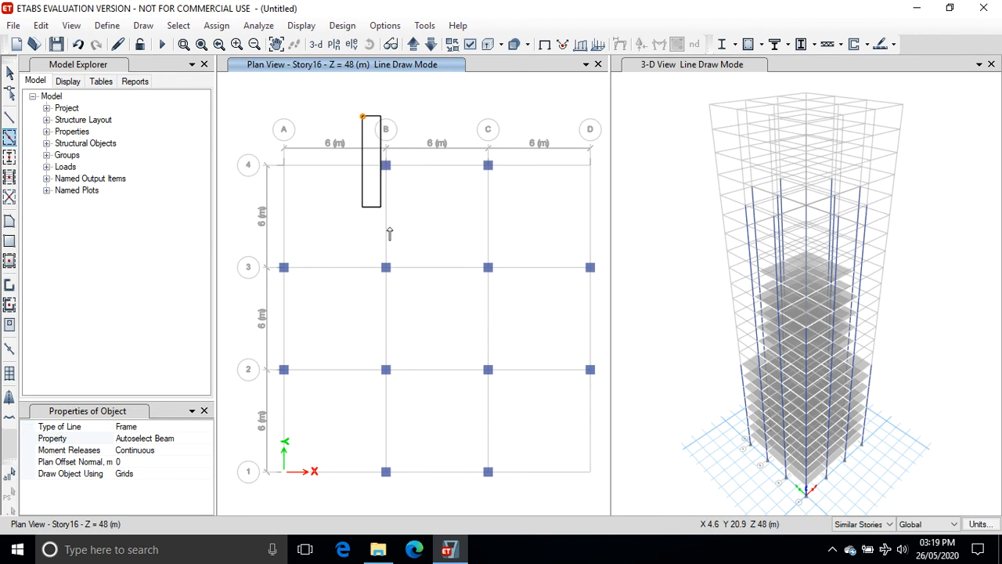
pyautogui.moveTo(389, 234); pyautogui.dragTo(515, 509)
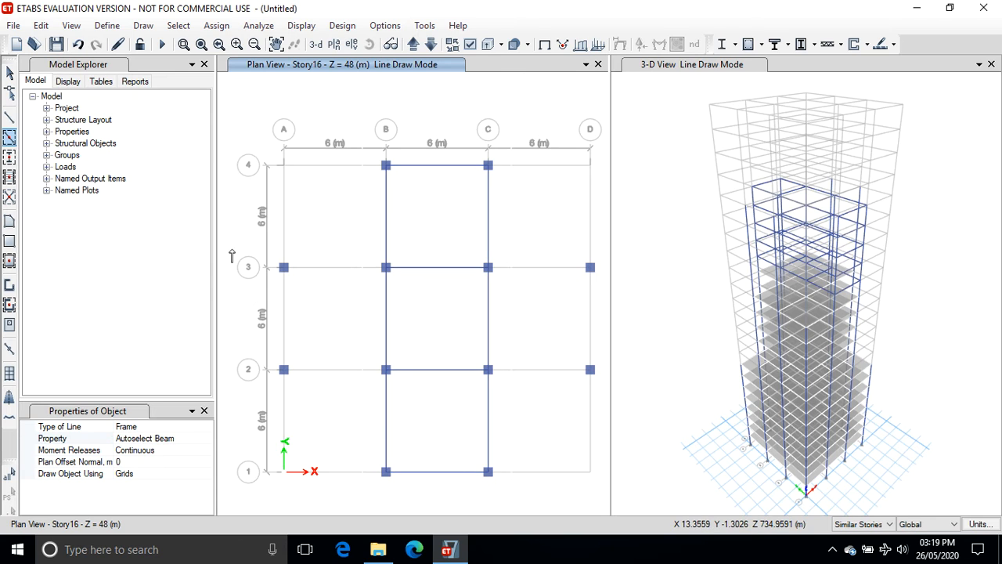
pyautogui.moveTo(232, 248)
pyautogui.mouseDown()
pyautogui.moveTo(342, 399)
pyautogui.moveTo(599, 400)
pyautogui.moveTo(597, 390)
pyautogui.mouseUp()
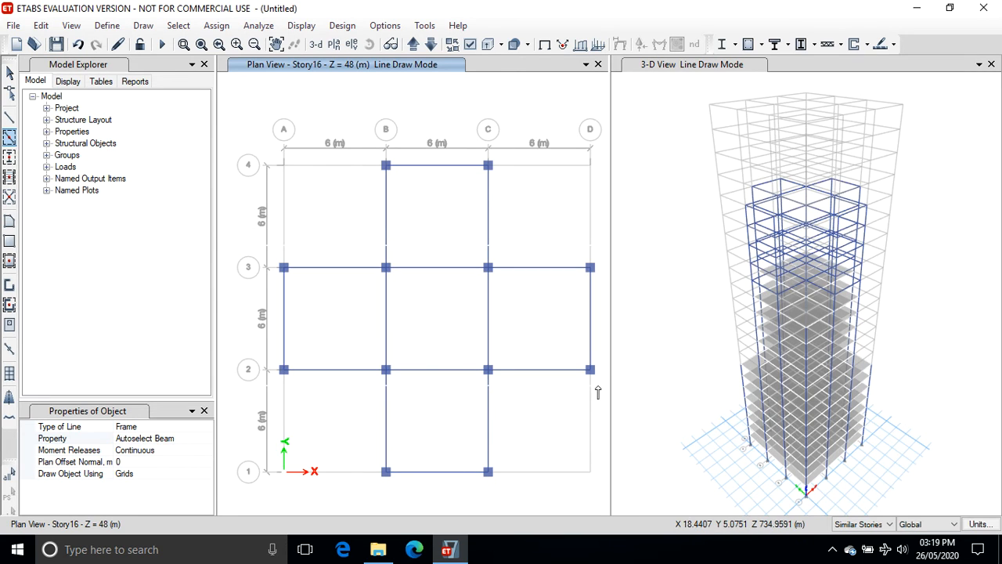
# Quick-draw Slab150 slabs on Story16 in bays B-C/3-4, A-D/2-3 and B-C/1-2 to form a cross shape.
pyautogui.click(9, 260)
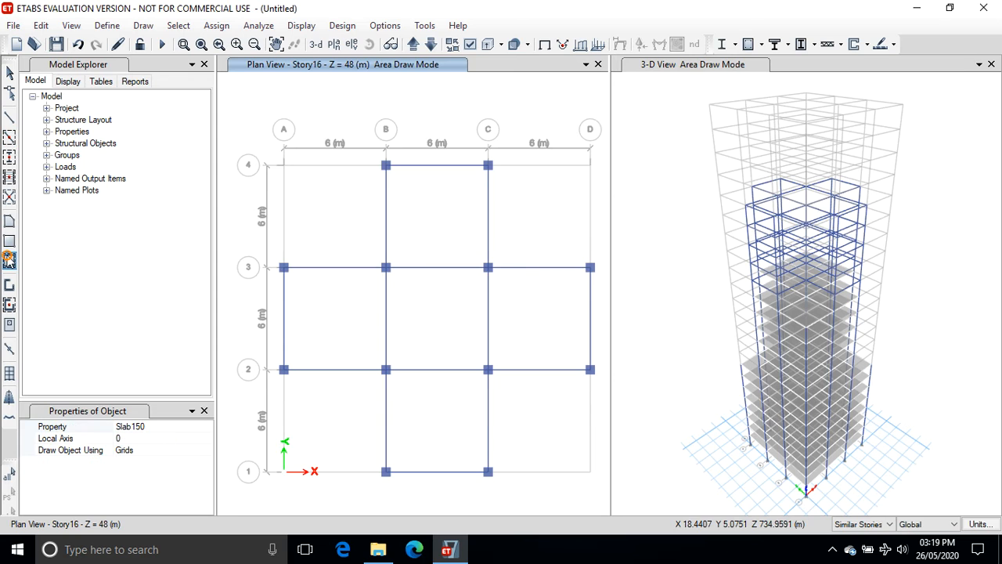
pyautogui.click(419, 213)
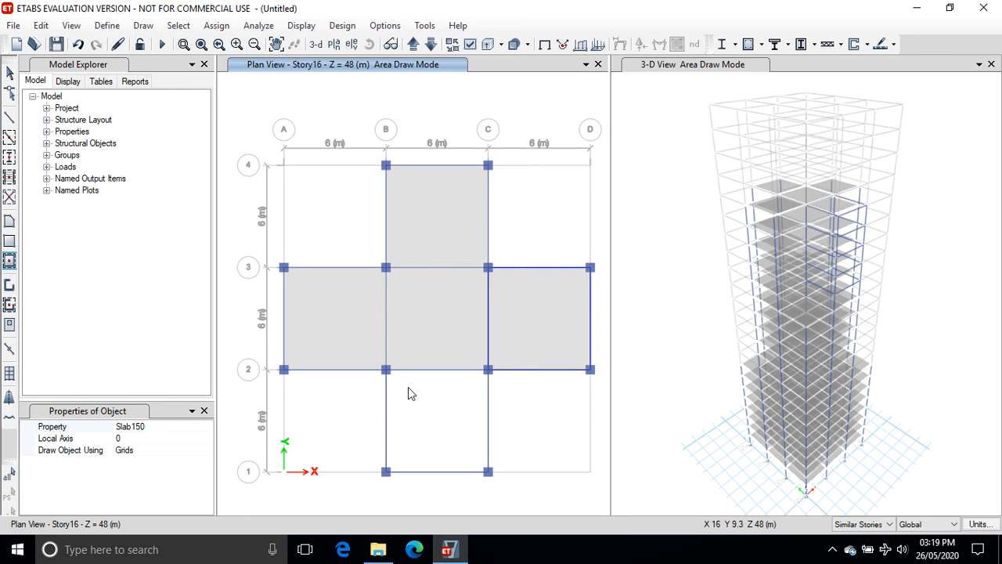
pyautogui.click(408, 387)
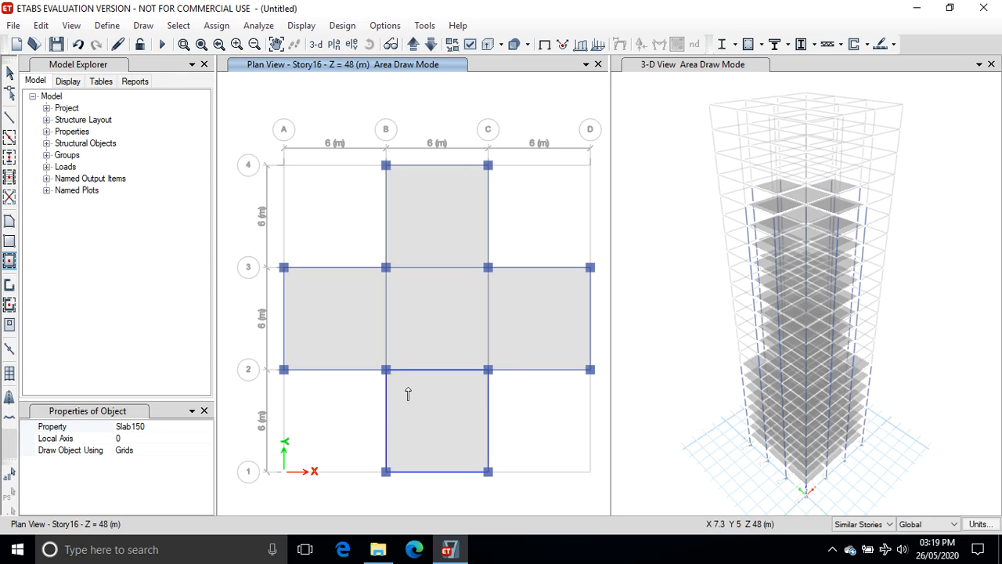
# On Story20, quick-draw Autoselect Column columns at the B and C intersections on grid lines 1, 2 and 3.
pyautogui.click(412, 45)
pyautogui.click(412, 45)
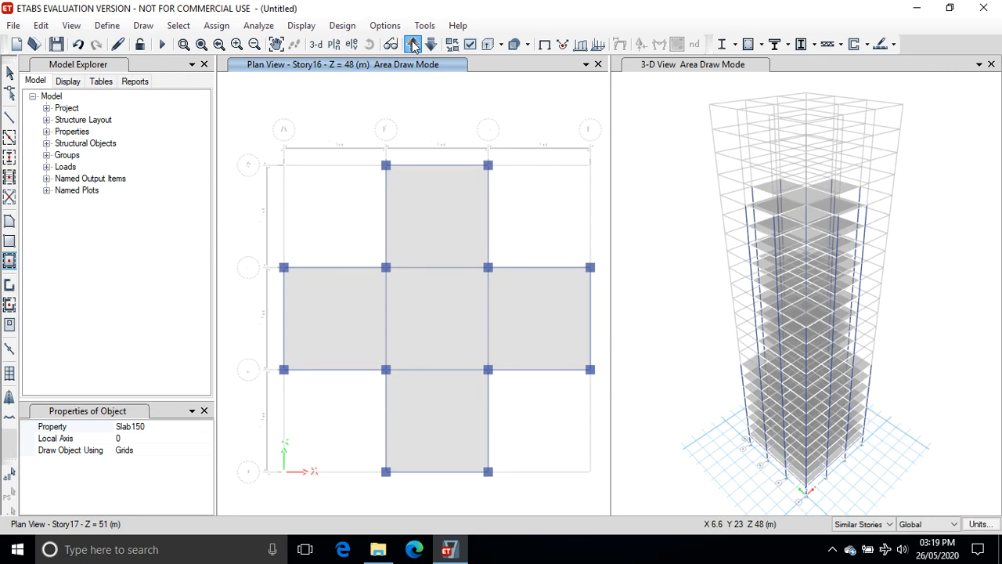
pyautogui.click(413, 46)
pyautogui.click(413, 45)
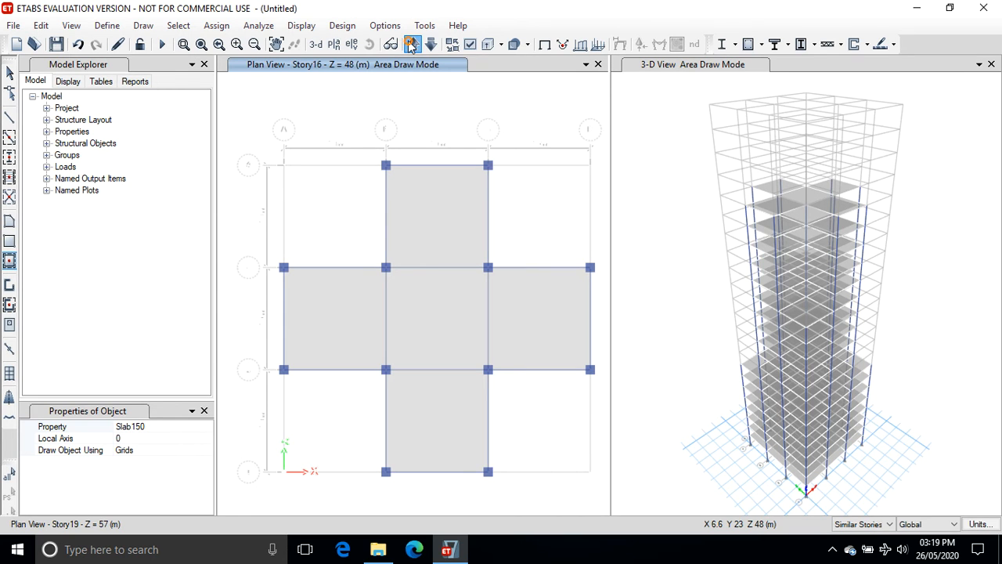
pyautogui.click(413, 46)
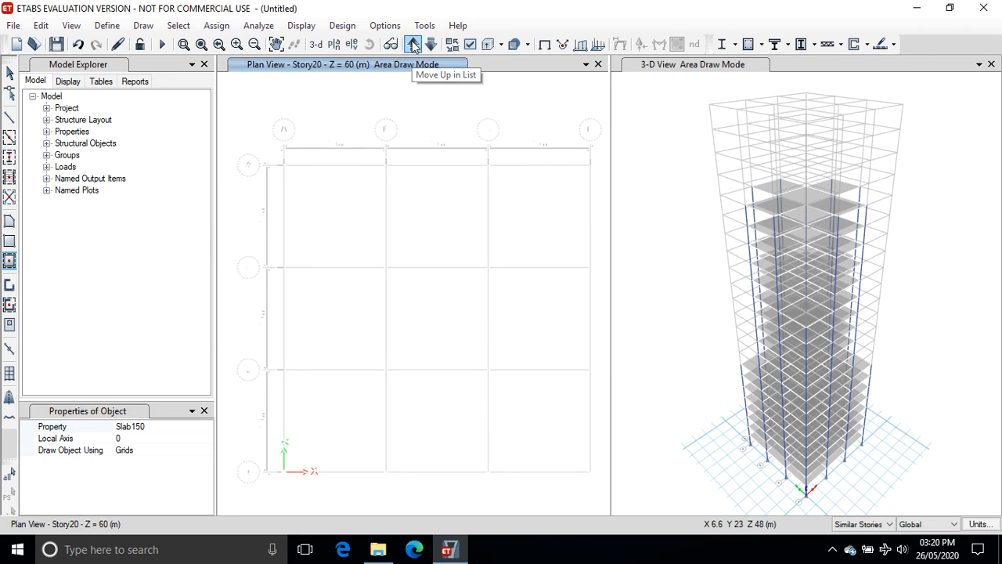
pyautogui.click(9, 157)
pyautogui.moveTo(342, 242)
pyautogui.mouseDown()
pyautogui.moveTo(387, 351)
pyautogui.moveTo(486, 490)
pyautogui.moveTo(512, 493)
pyautogui.mouseUp()
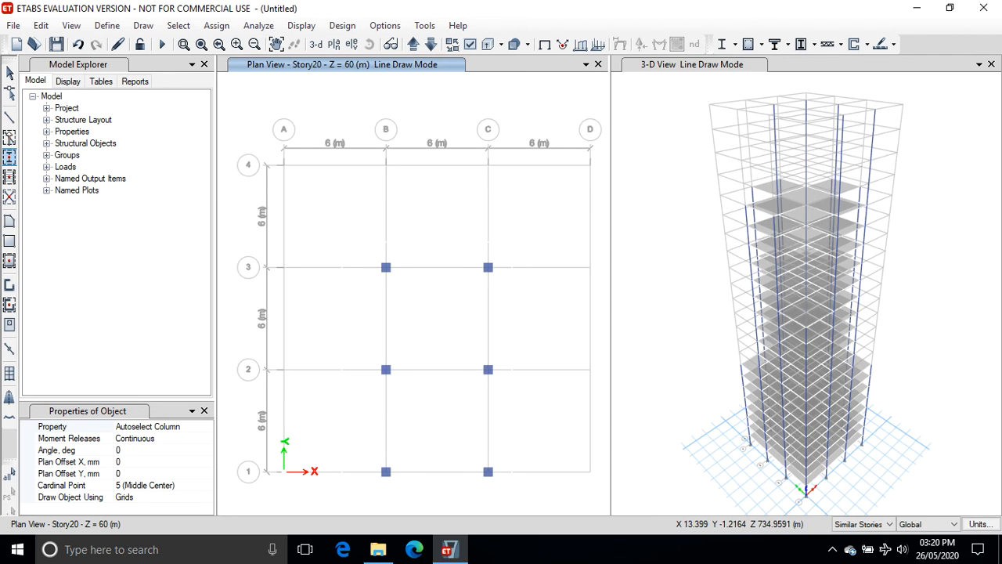
# On Story20, quick-draw Autoselect Beam beams connecting the six new columns along grids B, C, 1, 2 and 3.
pyautogui.click(9, 137)
pyautogui.moveTo(357, 245); pyautogui.dragTo(502, 501)
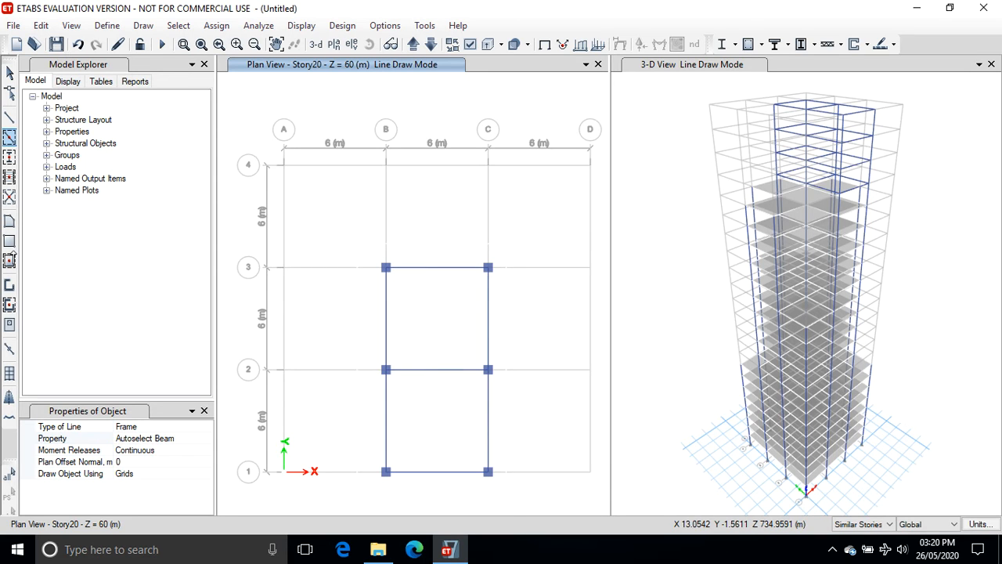
# Quick-draw Slab150 slabs on Story20 in bays B-C/2-3 and B-C/1-2.
pyautogui.click(10, 260)
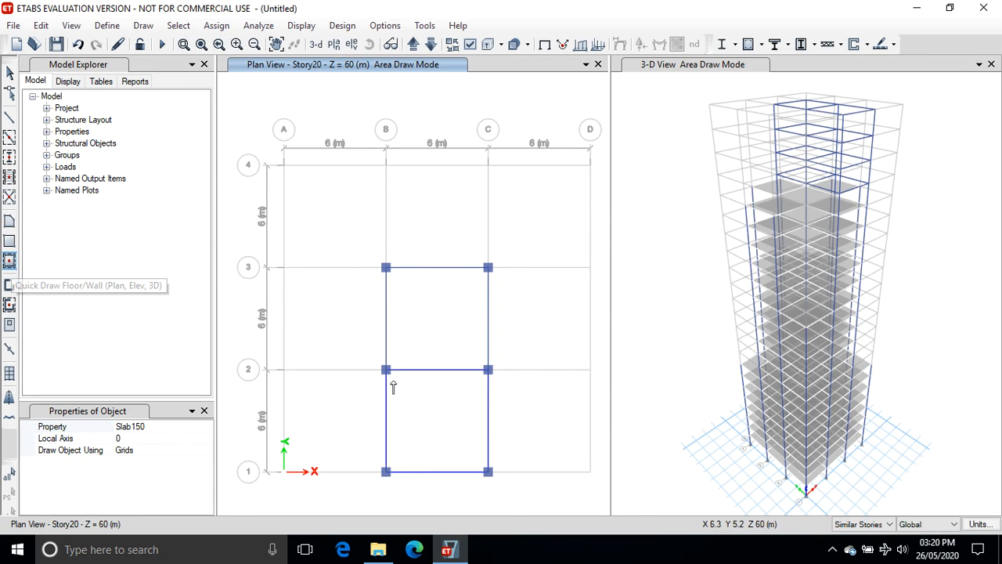
pyautogui.click(426, 339)
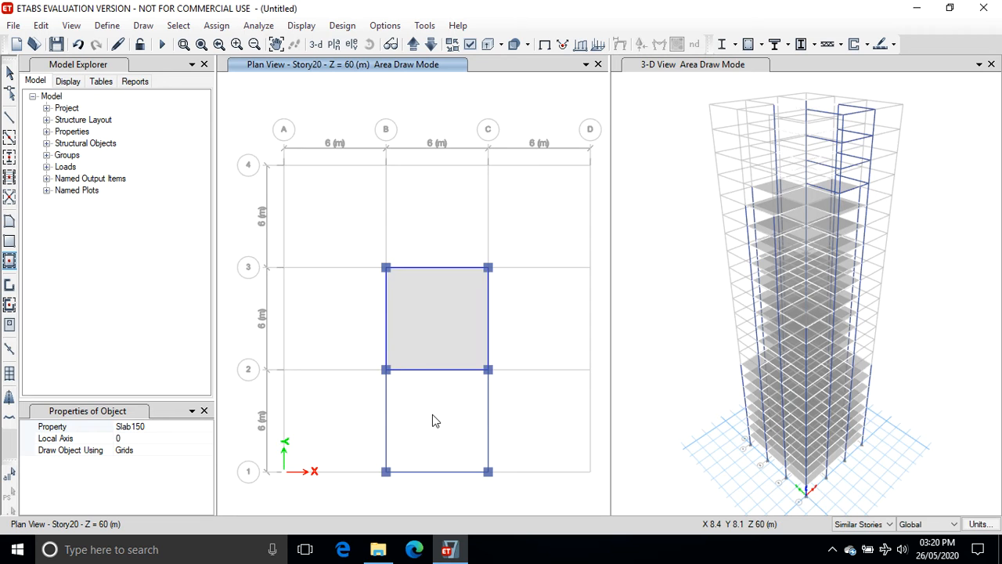
pyautogui.click(434, 415)
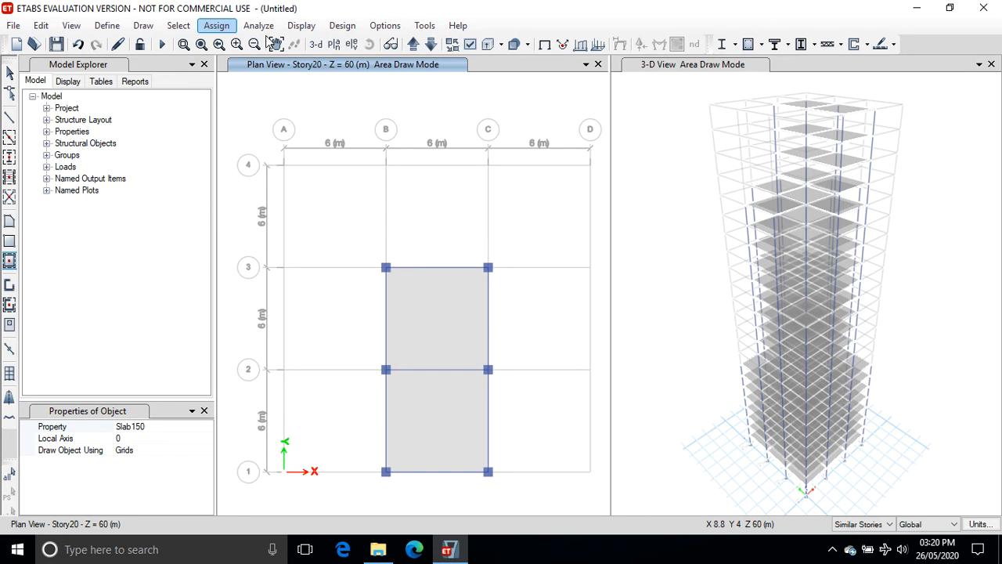
# On the Story2 plan with All Stories scope, select the slabs in all nine bays across every story.
pyautogui.click(413, 44)
pyautogui.click(412, 45)
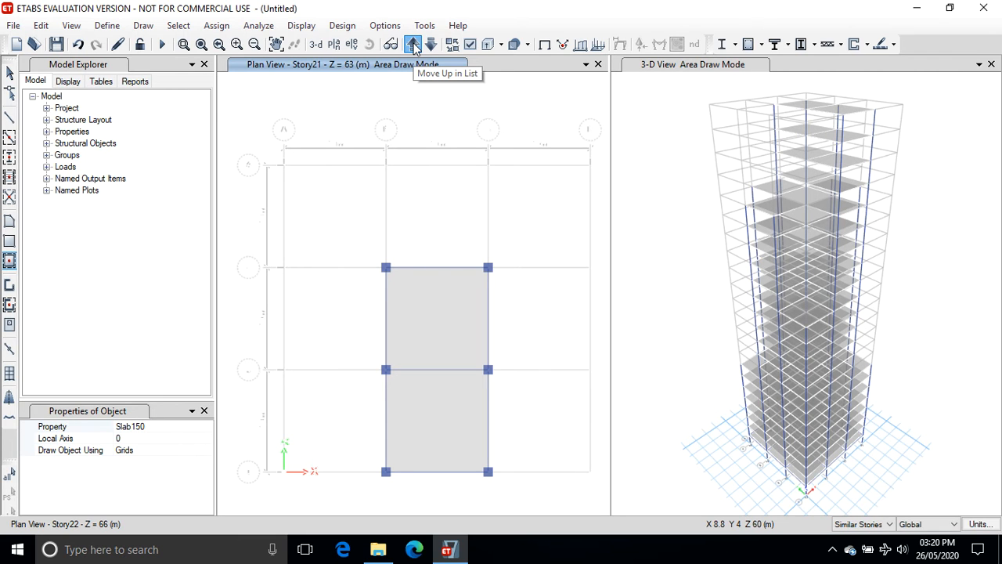
pyautogui.click(413, 45)
pyautogui.click(413, 45)
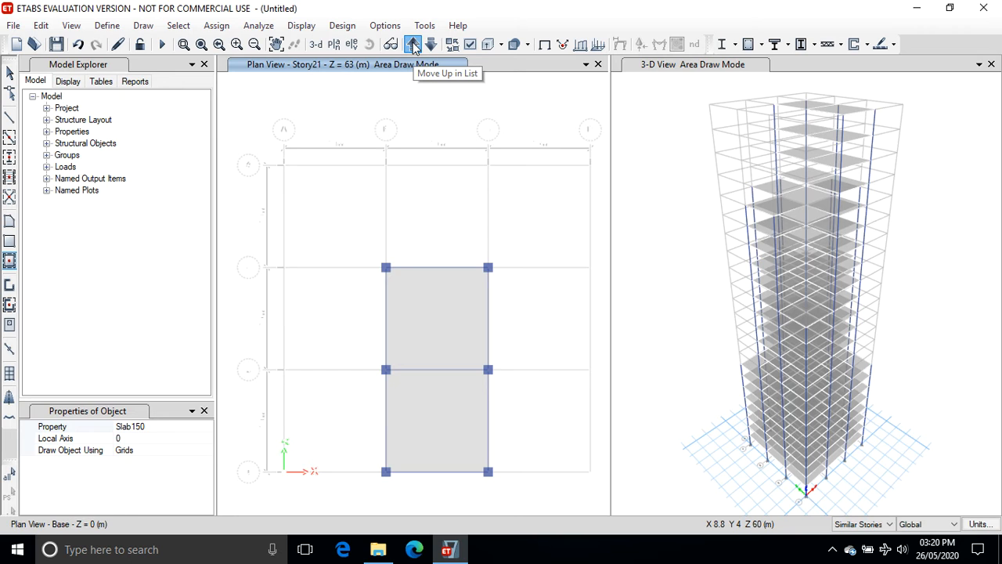
pyautogui.click(413, 45)
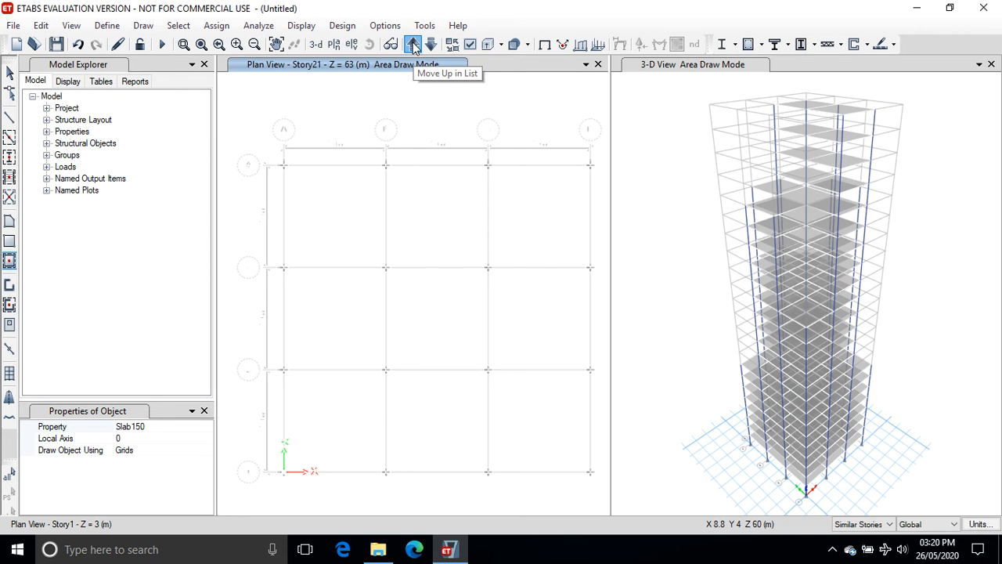
pyautogui.click(413, 45)
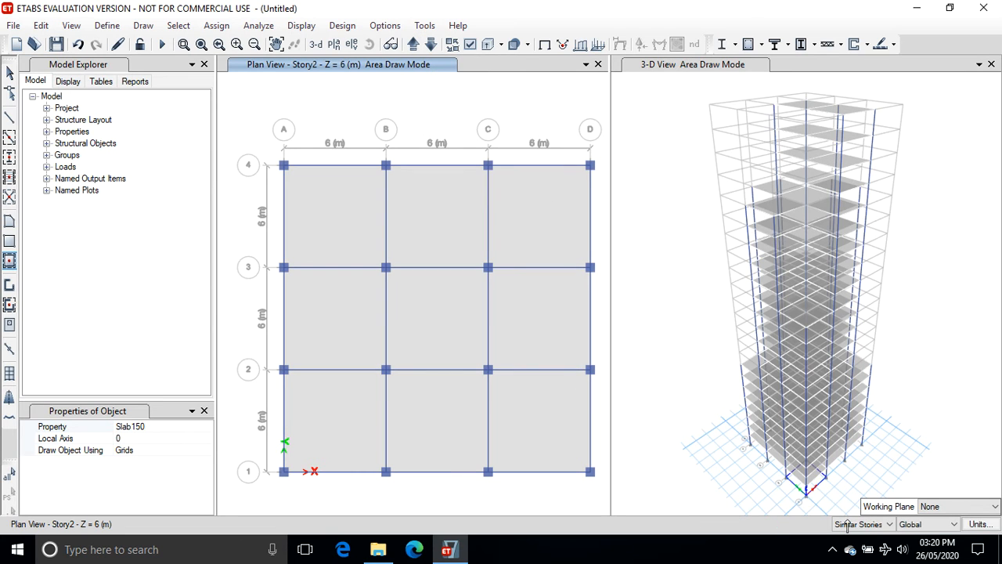
pyautogui.click(888, 525)
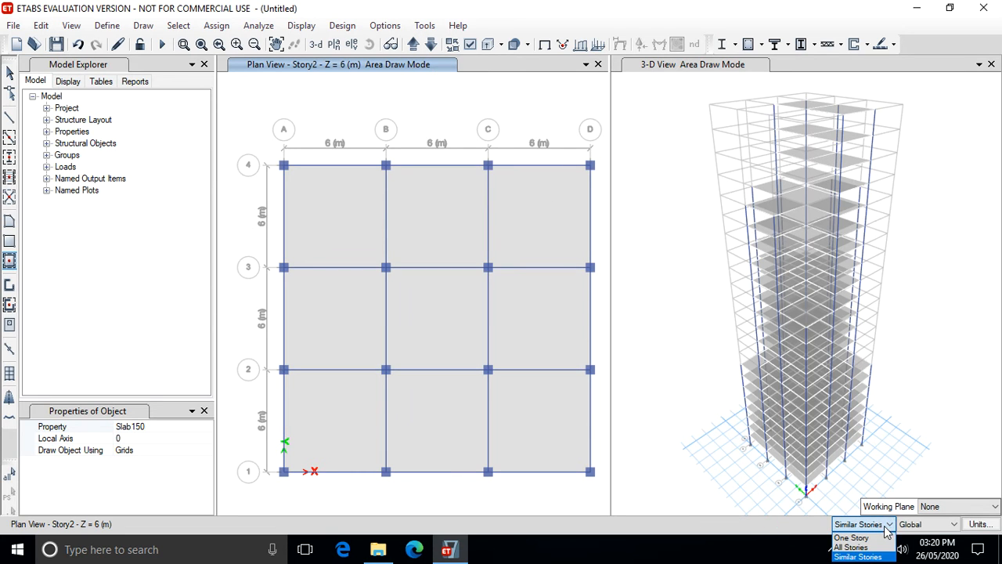
pyautogui.click(853, 548)
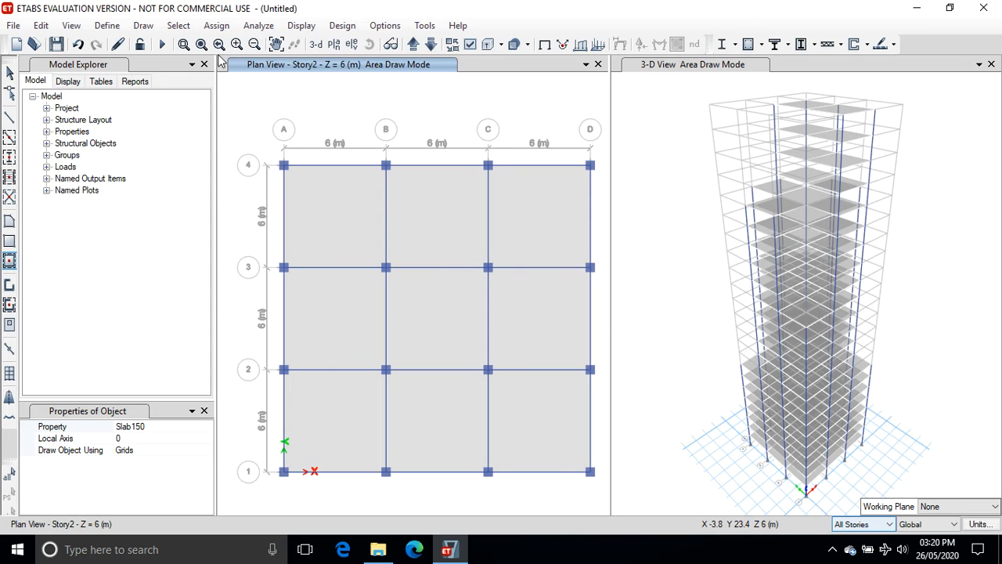
pyautogui.press('Escape')
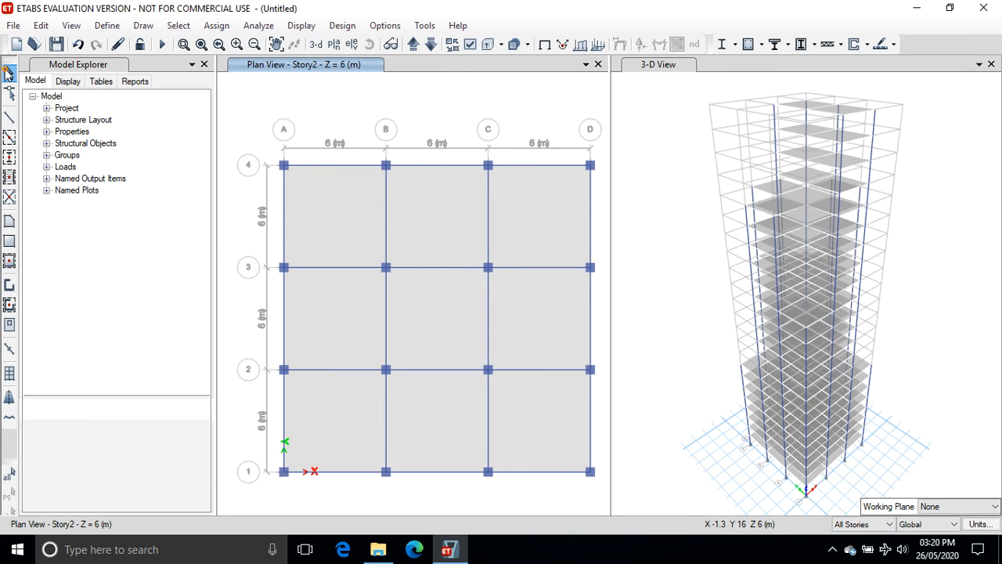
pyautogui.click(324, 206)
pyautogui.click(439, 208)
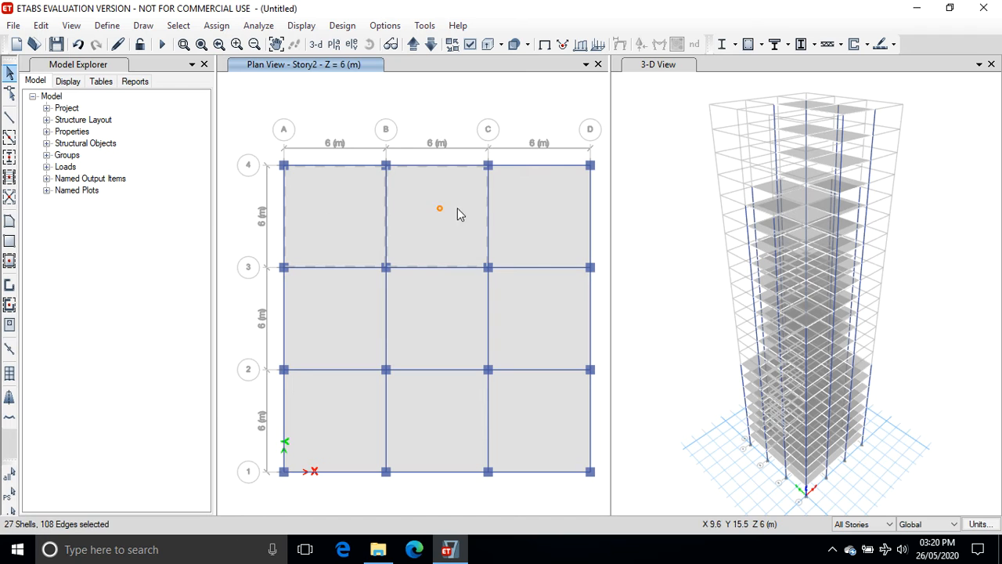
pyautogui.click(523, 208)
pyautogui.click(350, 315)
pyautogui.click(422, 313)
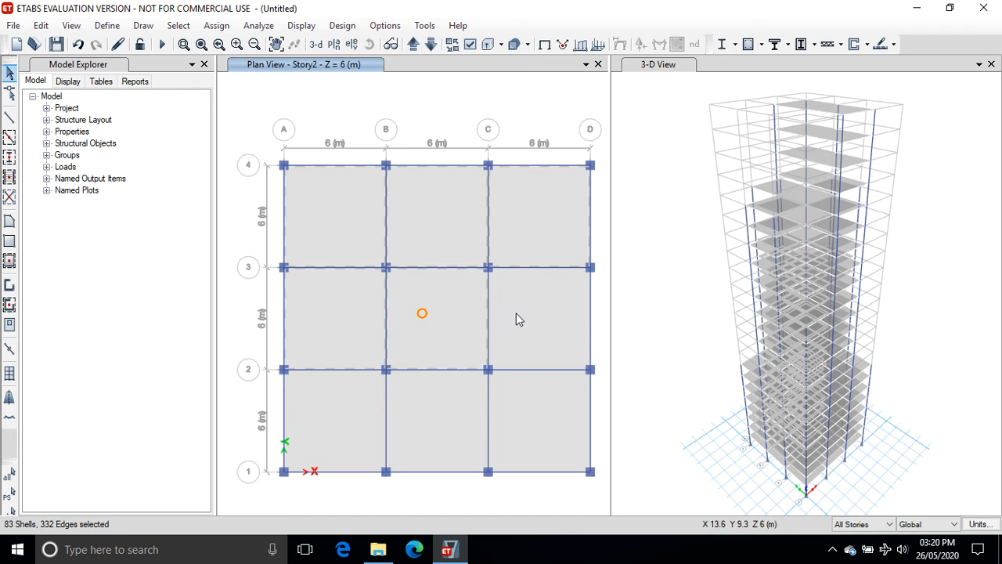
pyautogui.click(516, 313)
pyautogui.click(348, 409)
pyautogui.click(414, 409)
pyautogui.click(521, 408)
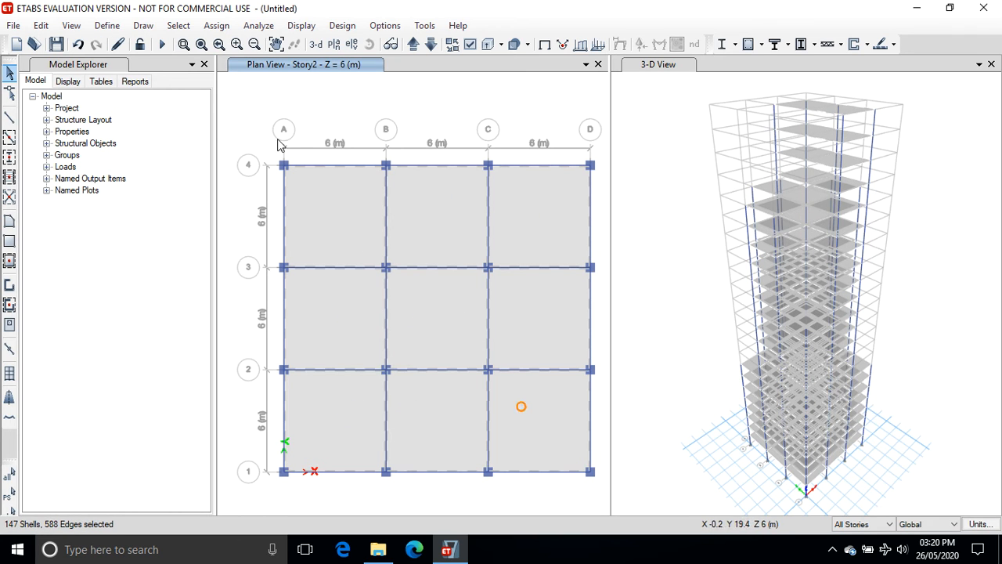
# Assign a uniform Dead shell load of 2 kN/m² in the gravity direction to the selected slabs.
pyautogui.click(219, 27)
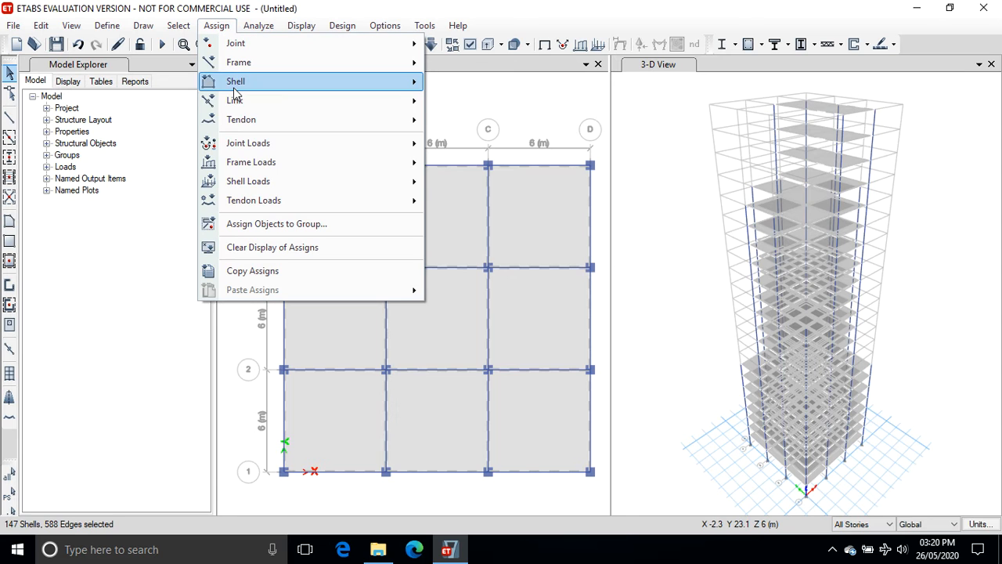
pyautogui.moveTo(340, 181)
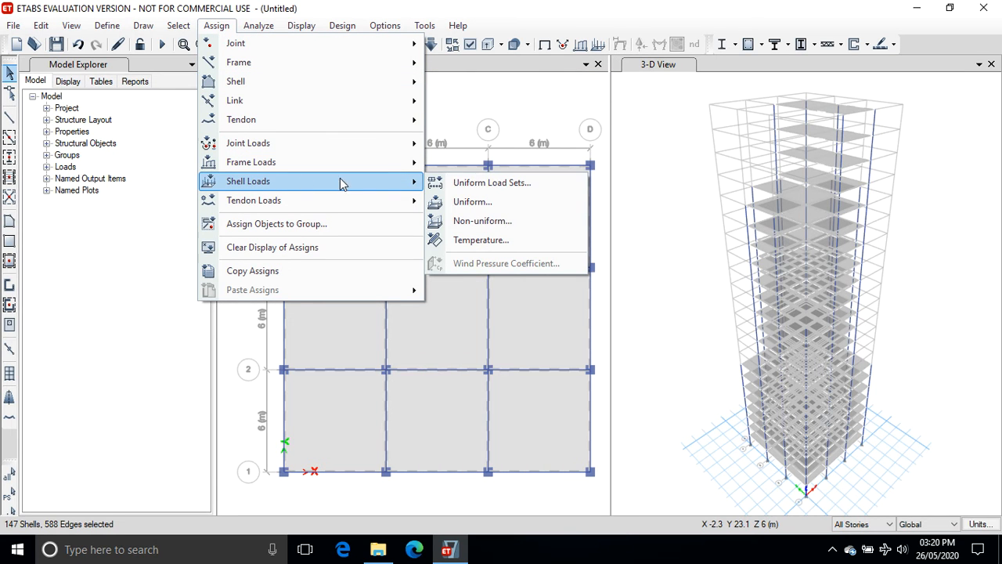
pyautogui.click(480, 202)
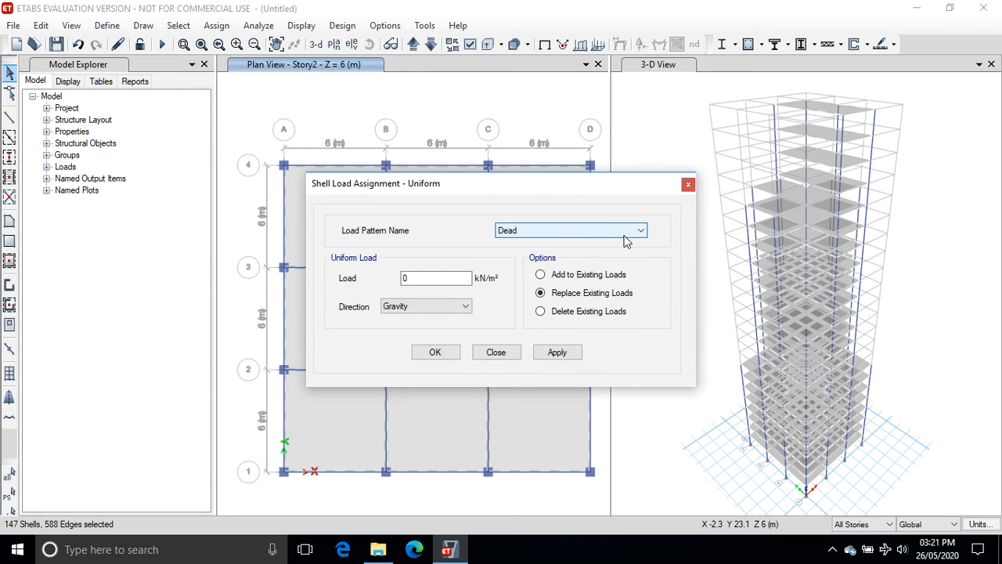
pyautogui.click(436, 278)
pyautogui.doubleClick(437, 278)
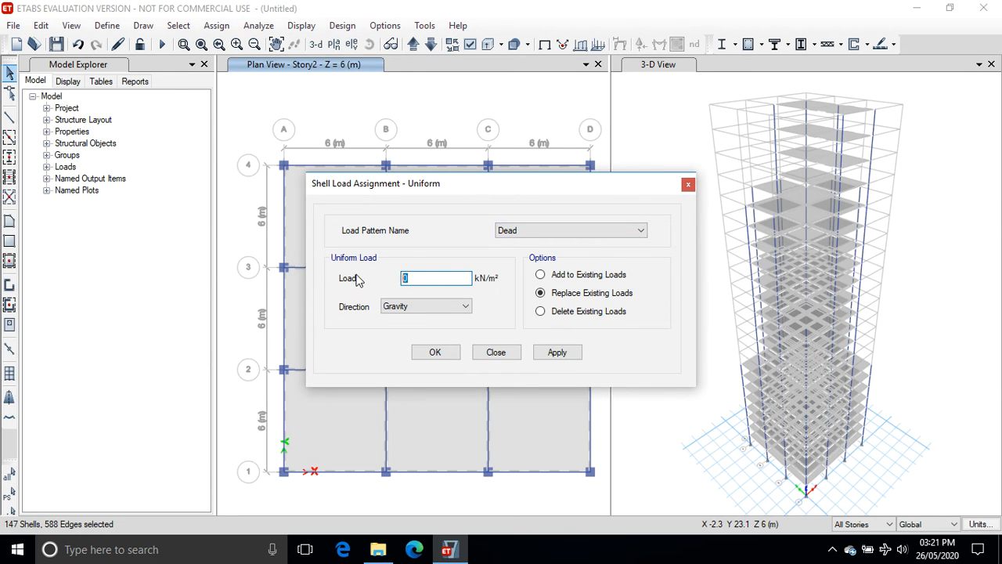
pyautogui.write('2')
pyautogui.click(557, 353)
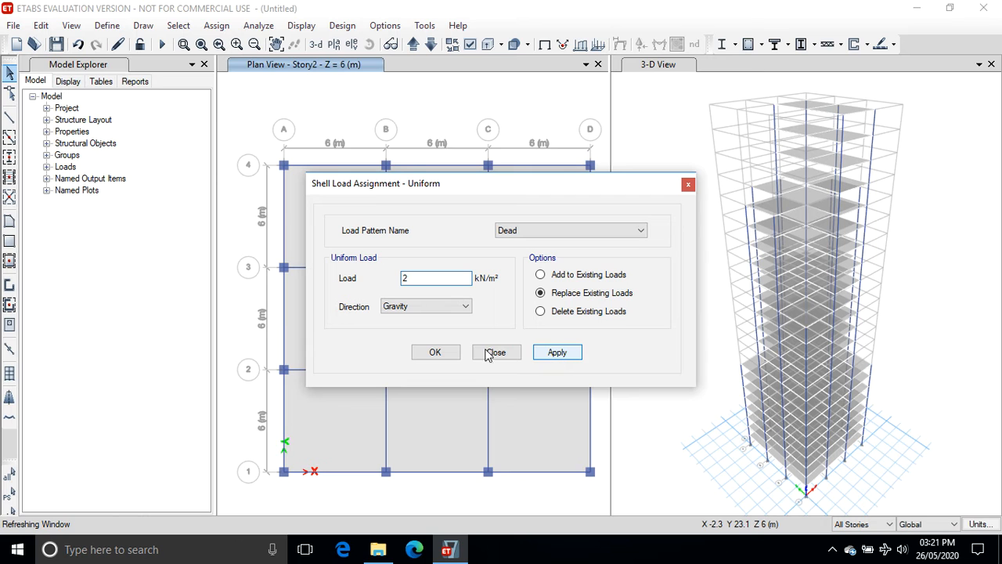
pyautogui.click(445, 353)
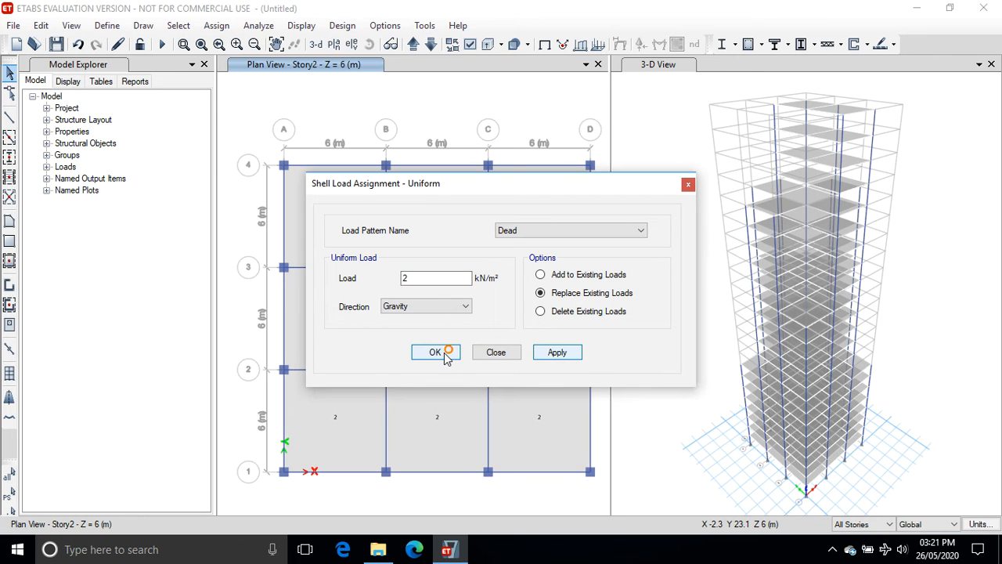
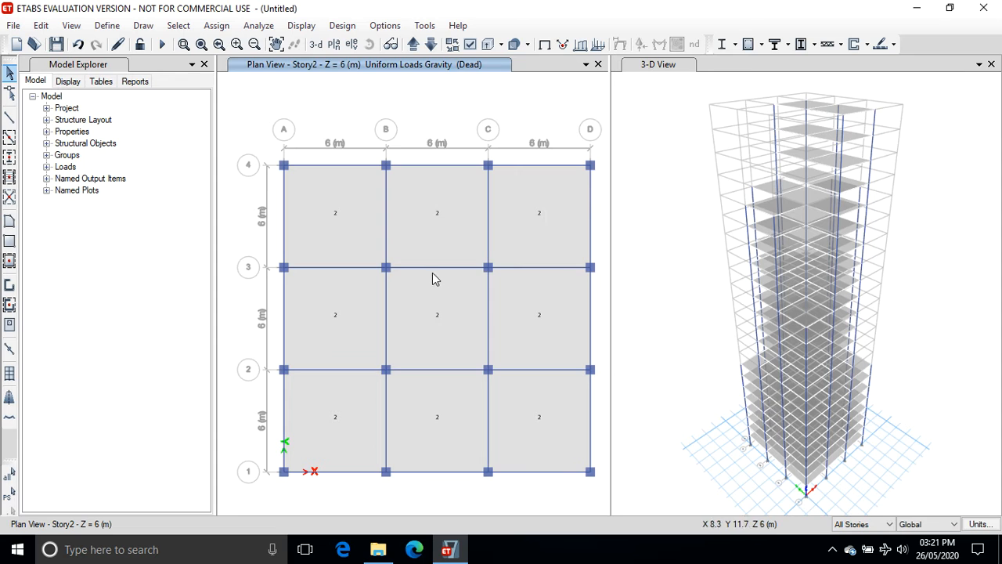
# With the Similar Stories scope, select the slabs in all nine bays on the Story2 plan.
pyautogui.click(881, 523)
pyautogui.click(858, 557)
pyautogui.click(350, 230)
pyautogui.click(439, 229)
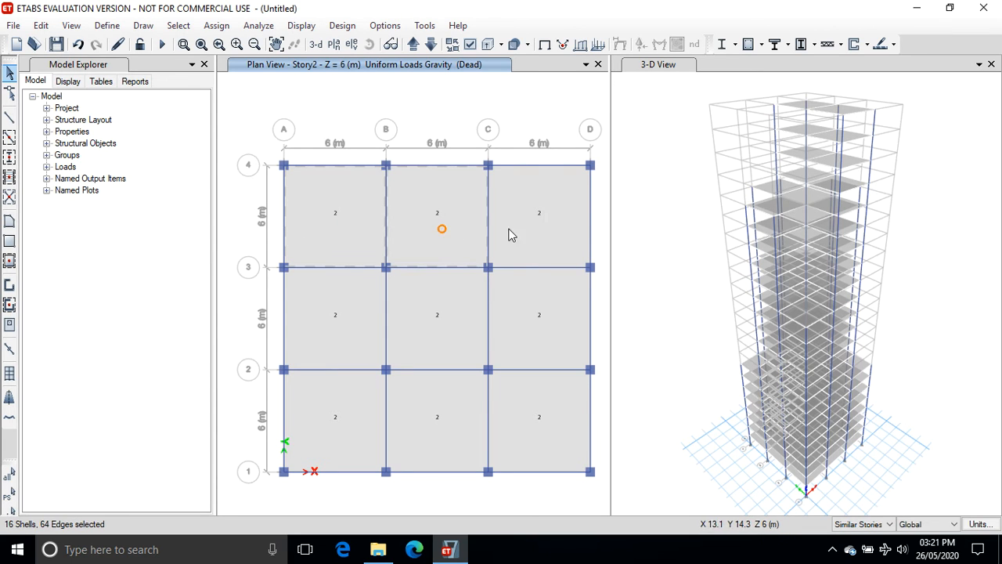
pyautogui.click(528, 224)
pyautogui.click(331, 293)
pyautogui.click(432, 308)
pyautogui.click(533, 315)
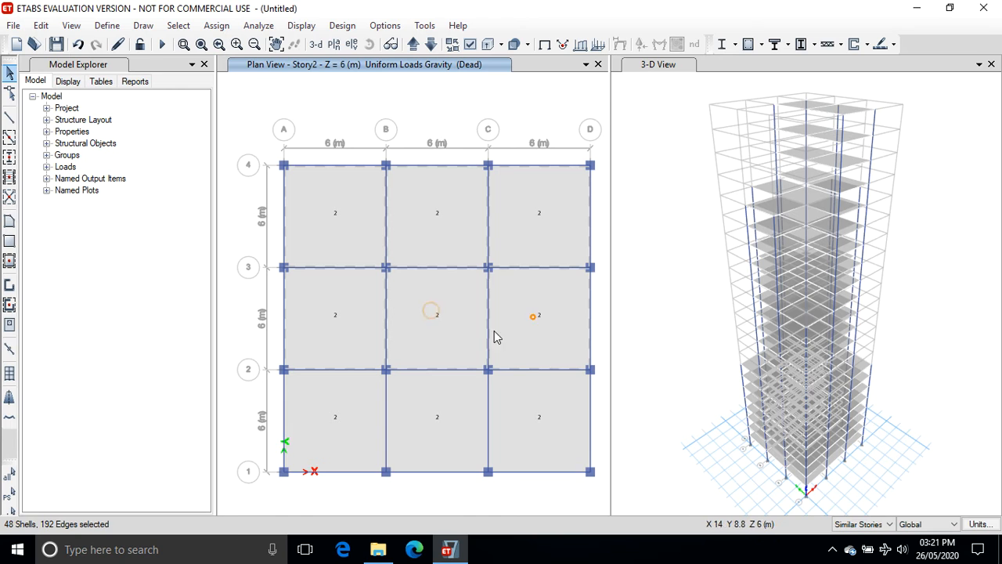
pyautogui.click(341, 419)
pyautogui.click(425, 415)
pyautogui.click(552, 410)
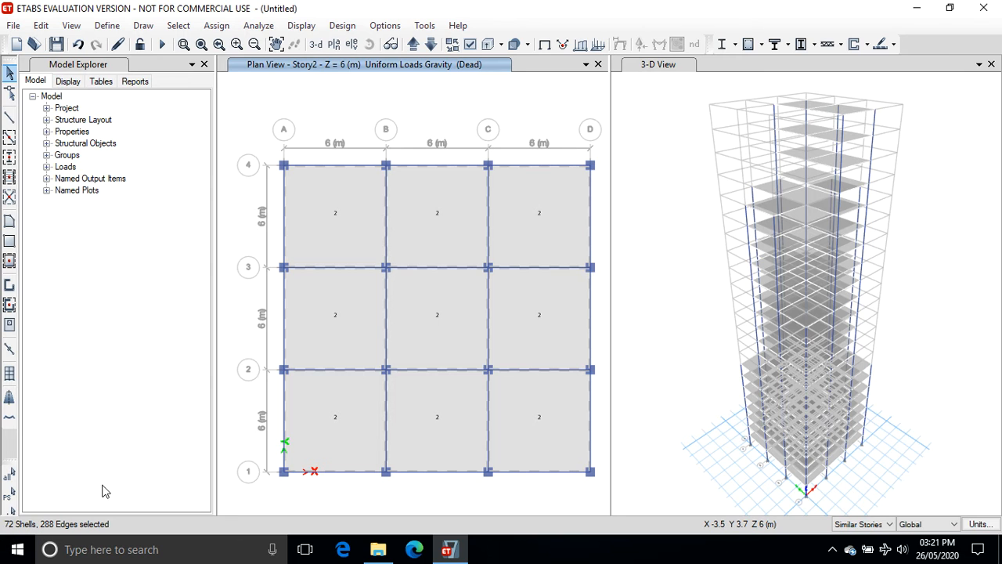
# Assign a uniform Live load of 5 kN/m² in the gravity direction to the selected slabs, replacing existing loads.
pyautogui.click(183, 44)
pyautogui.click(216, 25)
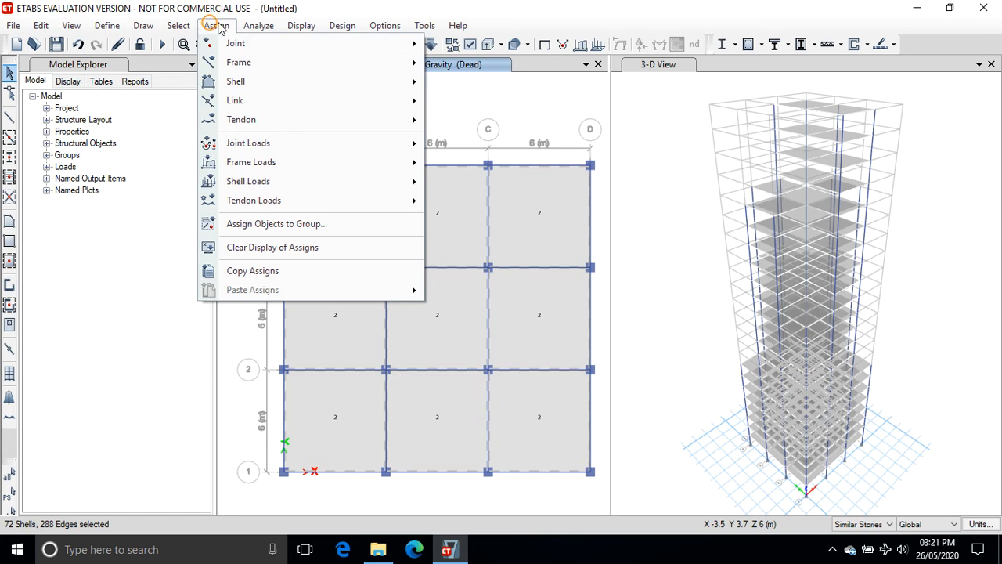
pyautogui.moveTo(247, 188)
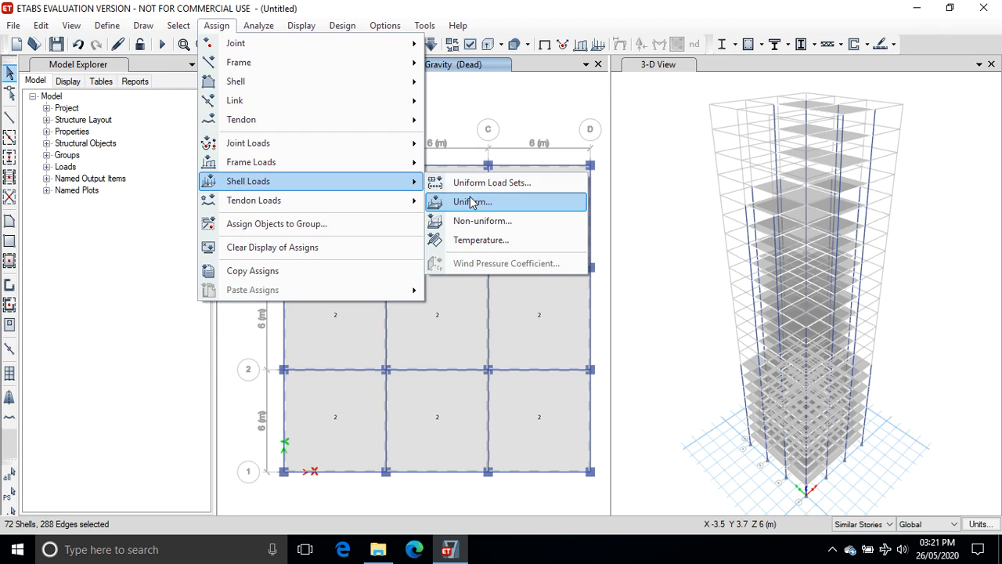
pyautogui.click(469, 201)
pyautogui.click(522, 234)
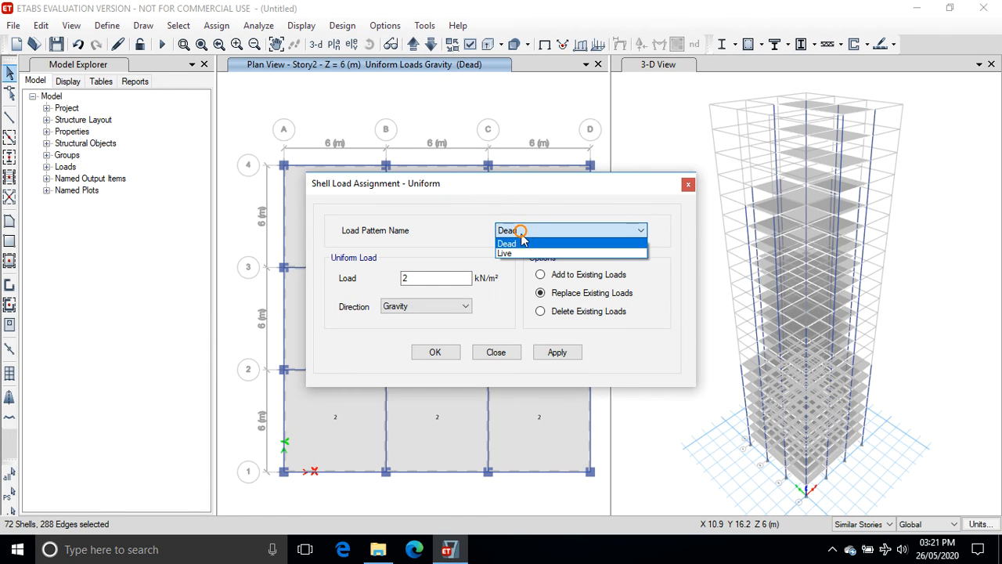
pyautogui.click(509, 252)
pyautogui.doubleClick(439, 276)
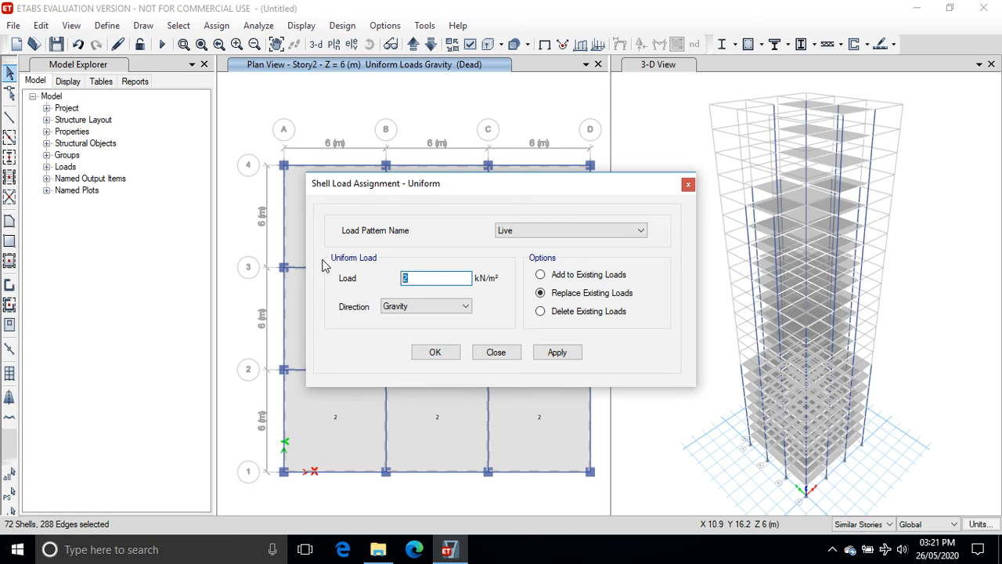
pyautogui.write('5')
pyautogui.click(556, 352)
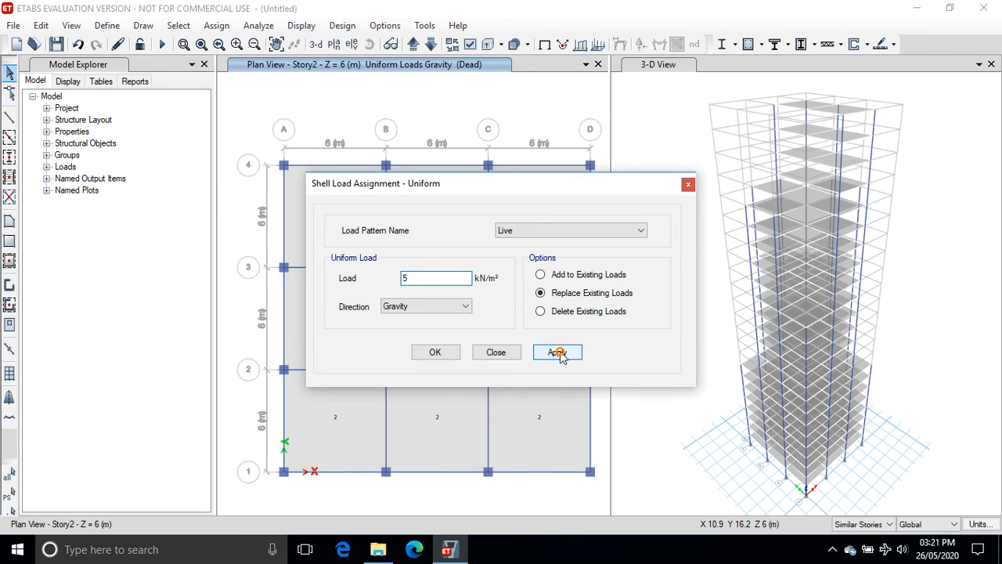
pyautogui.click(435, 353)
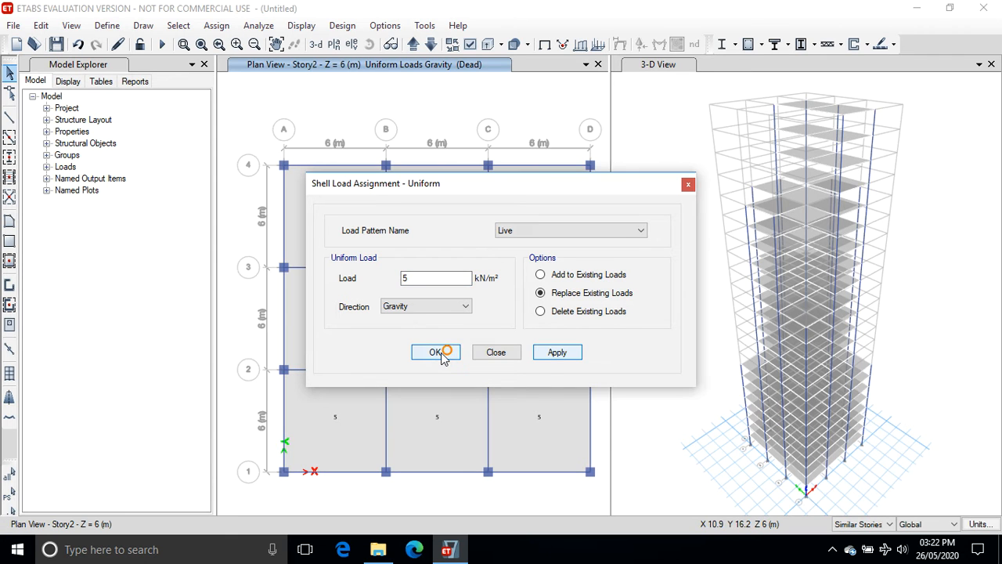
pyautogui.click(442, 354)
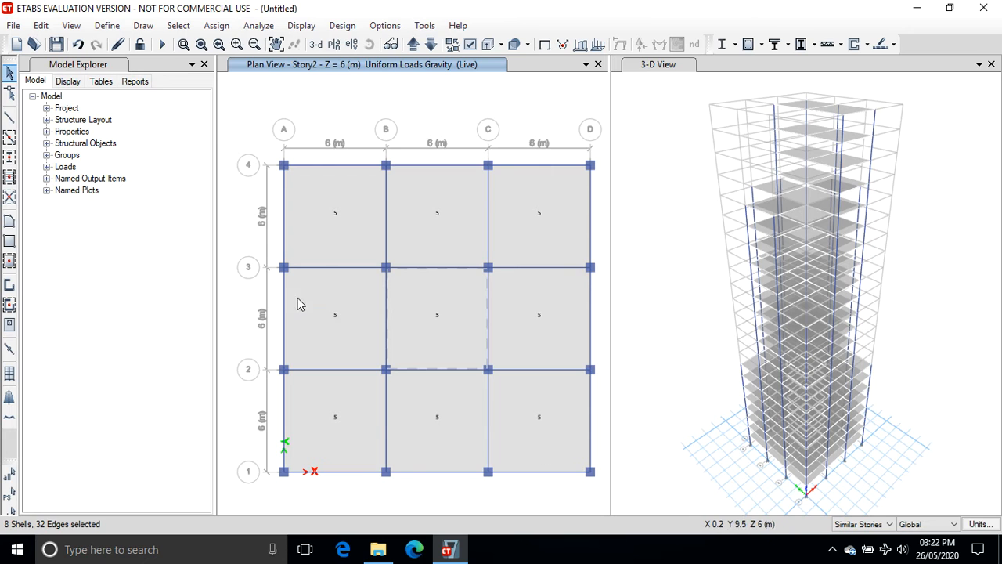
# On the Story9 plan, select the slabs in all eight setback bays.
pyautogui.click(413, 45)
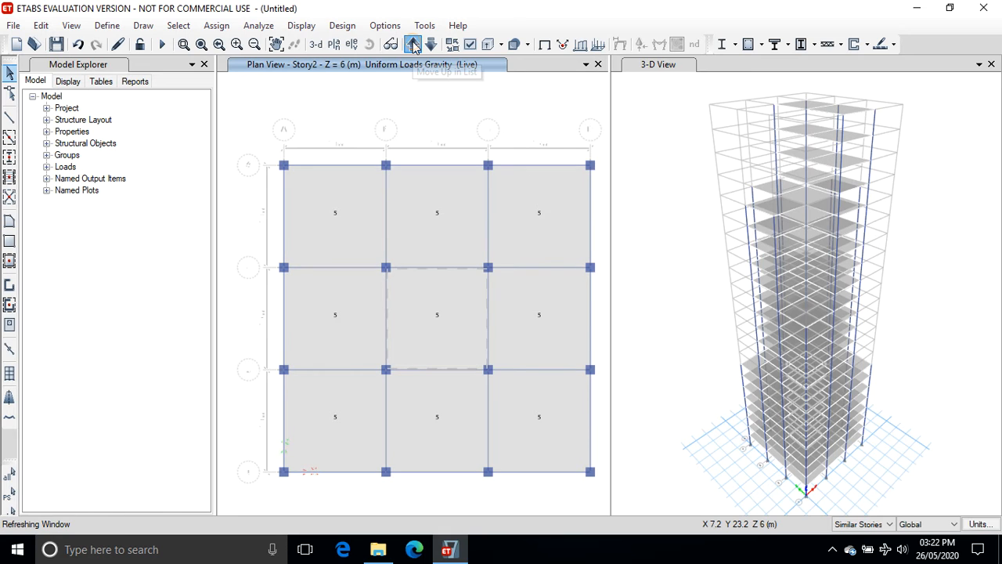
pyautogui.click(413, 46)
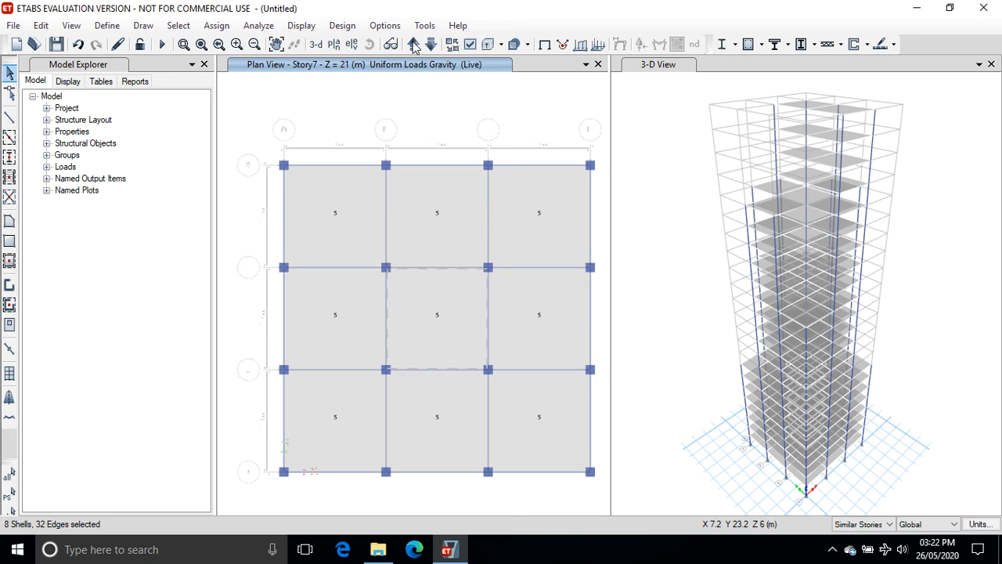
pyautogui.click(413, 46)
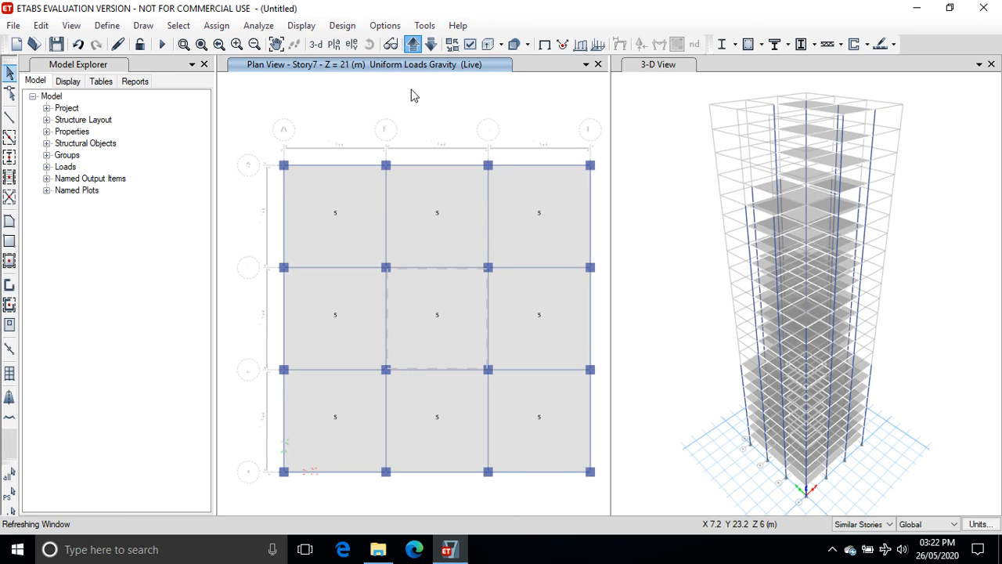
pyautogui.click(413, 45)
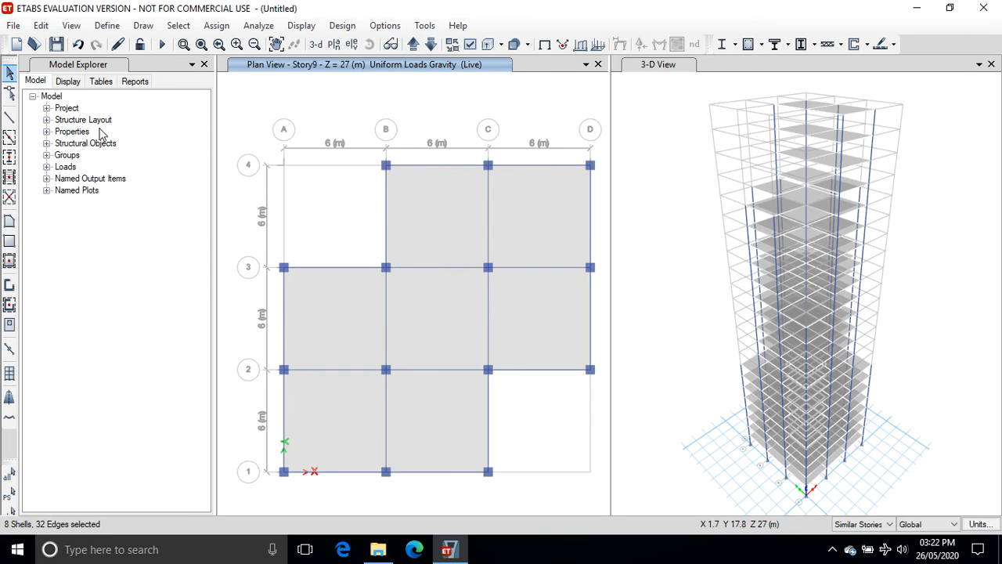
pyautogui.click(413, 193)
pyautogui.click(543, 208)
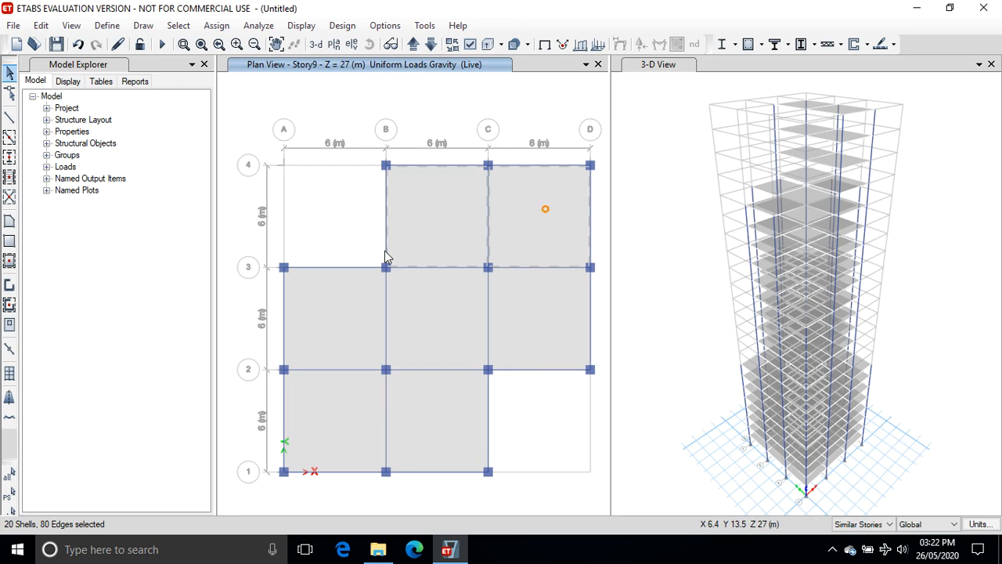
pyautogui.click(329, 305)
pyautogui.click(396, 303)
pyautogui.click(538, 300)
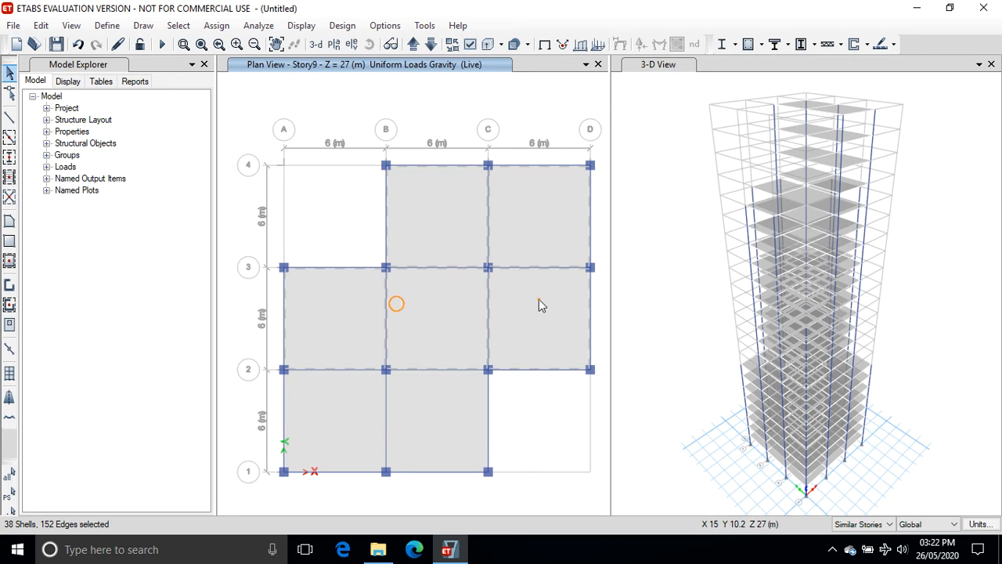
pyautogui.click(341, 411)
pyautogui.click(425, 409)
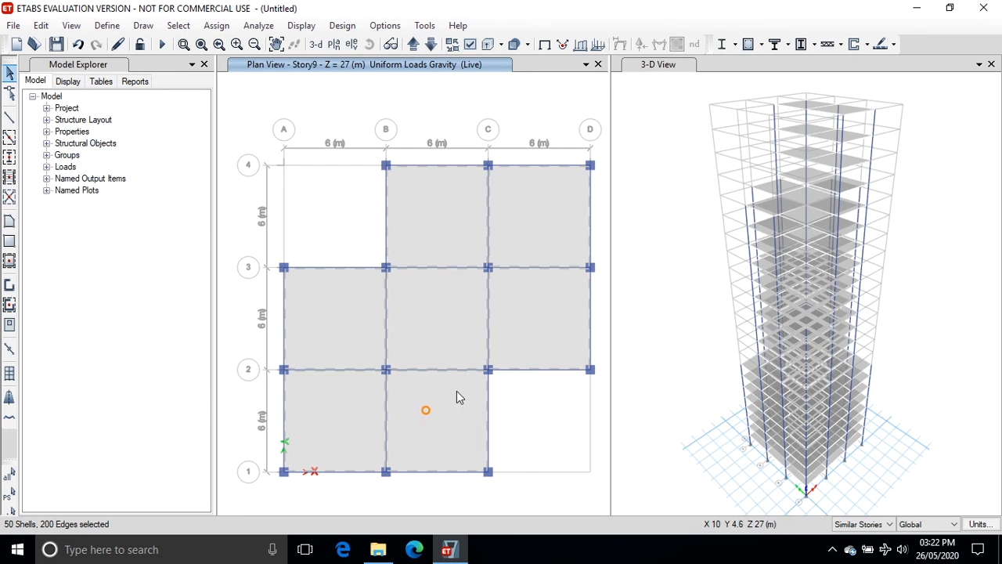
# Assign a uniform Live load of 4.5 kN/m² in the gravity direction to the selected Story9 slabs.
pyautogui.click(217, 25)
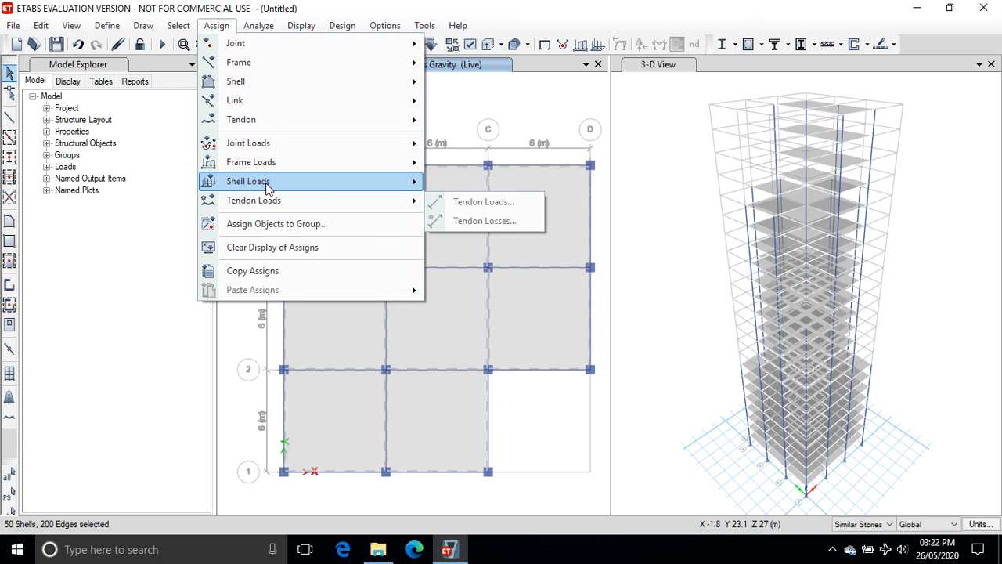
pyautogui.moveTo(352, 179)
pyautogui.click(472, 202)
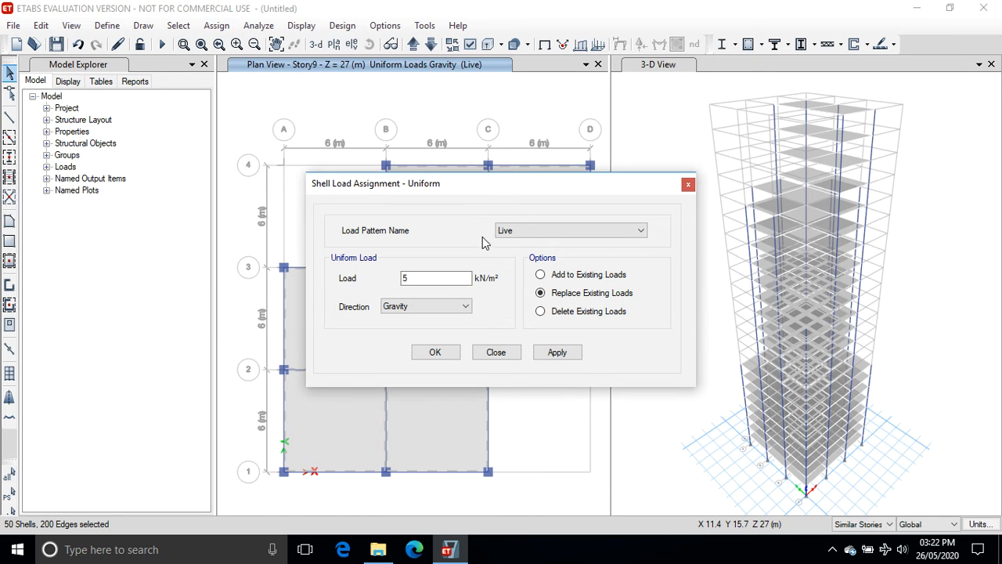
pyautogui.doubleClick(421, 279)
pyautogui.write('4.5')
pyautogui.click(553, 353)
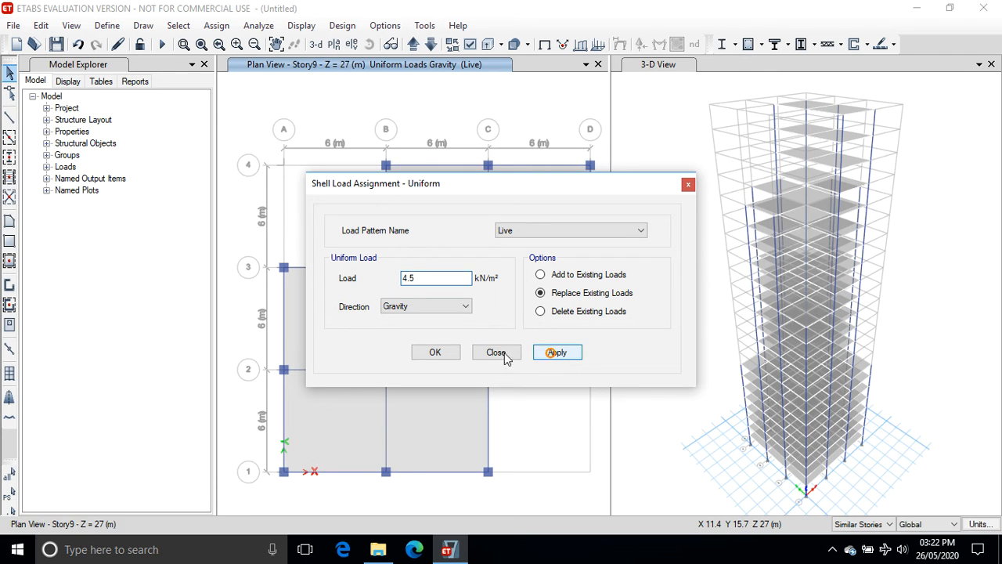
pyautogui.click(440, 352)
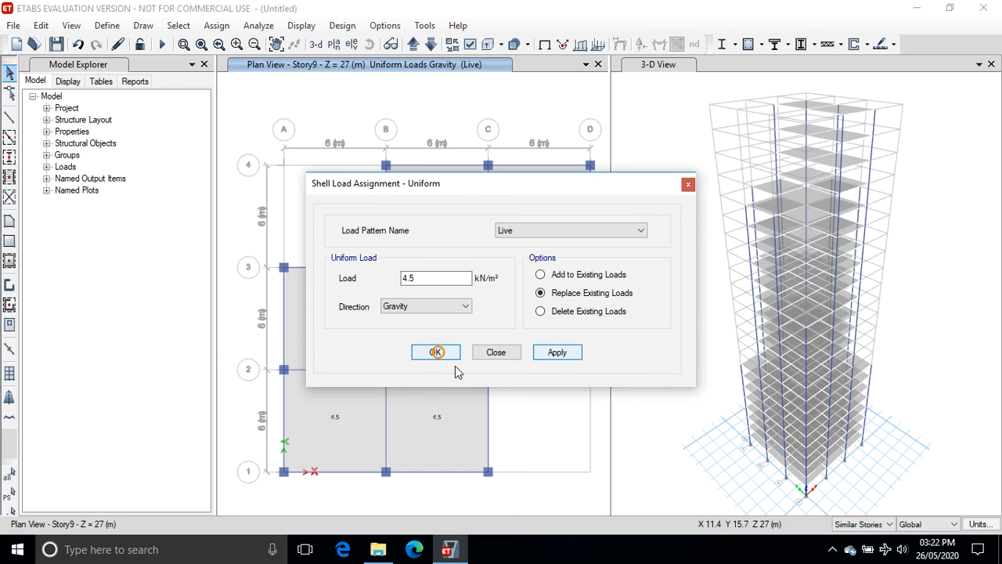
pyautogui.click(436, 353)
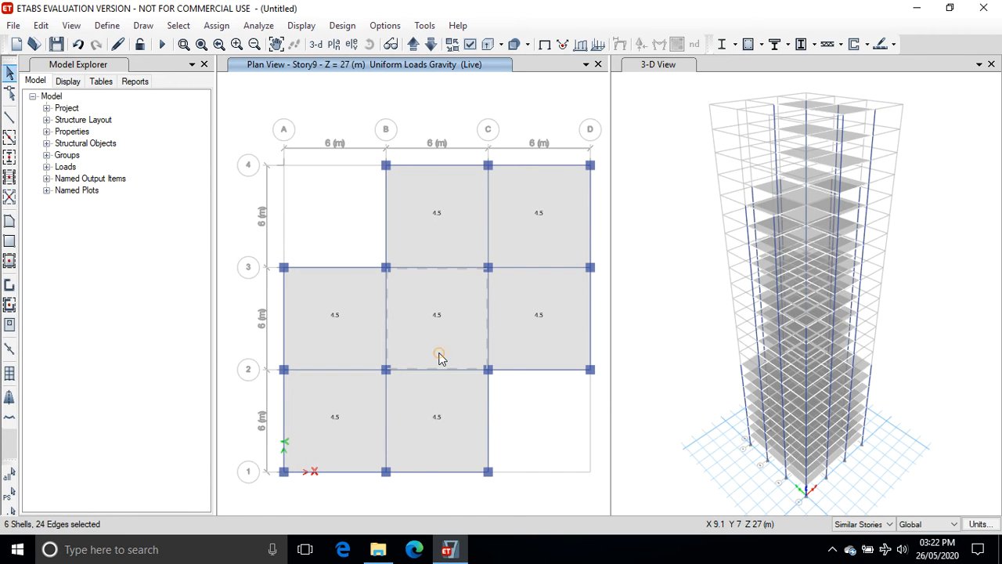
# On the Story16 plan, select the five slabs of the cross-shaped floor.
pyautogui.click(417, 44)
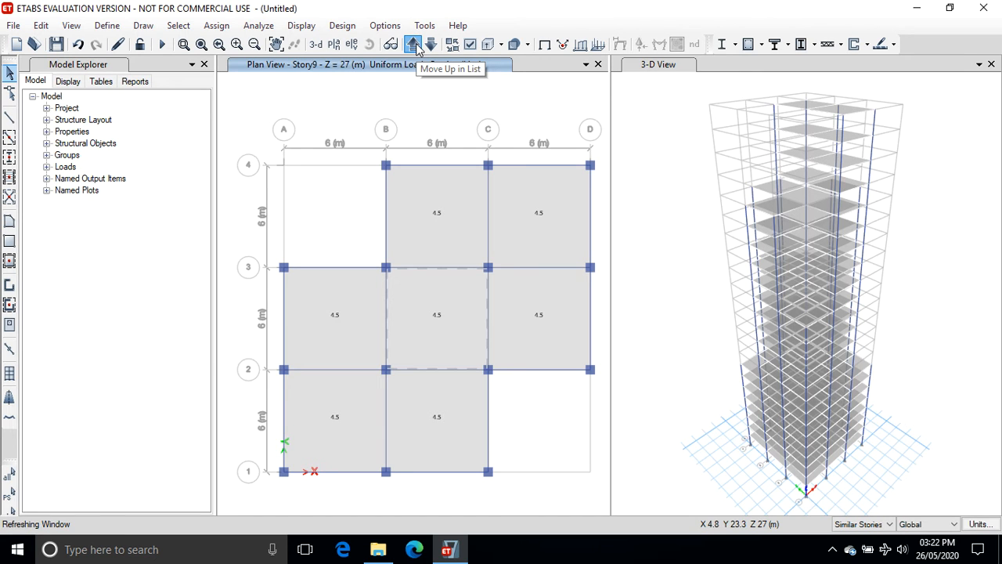
pyautogui.click(417, 44)
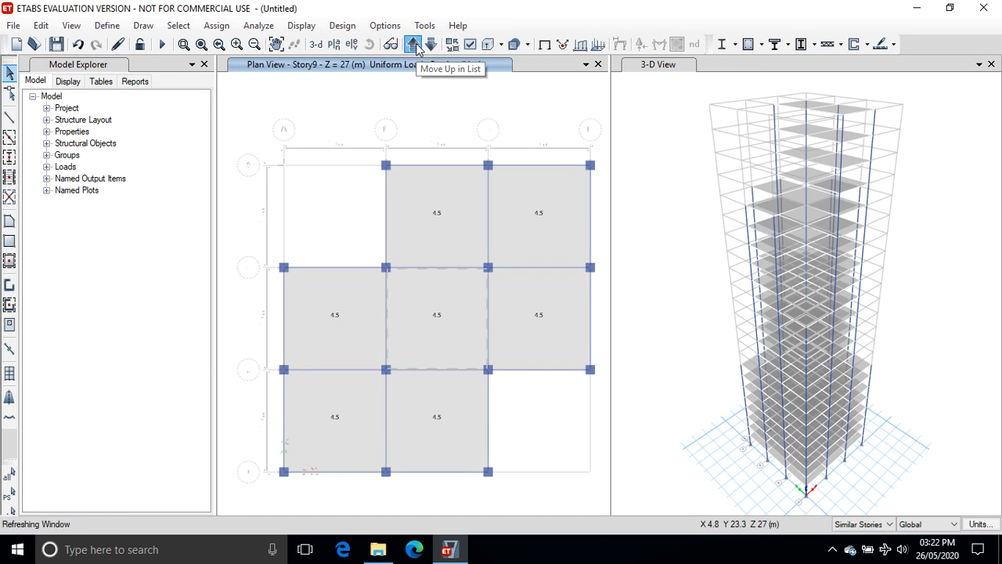
pyautogui.click(416, 45)
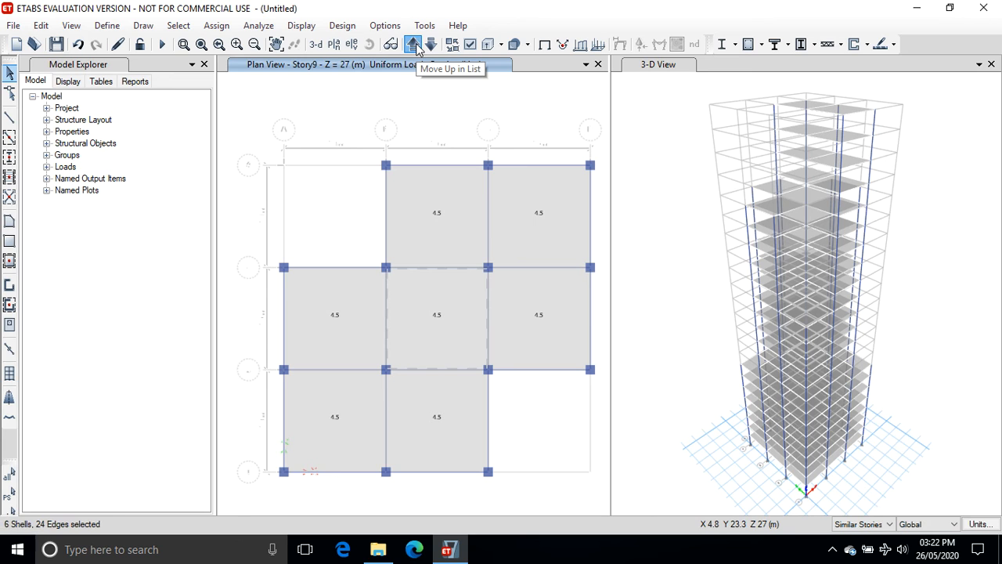
pyautogui.click(416, 45)
pyautogui.click(417, 45)
pyautogui.click(414, 45)
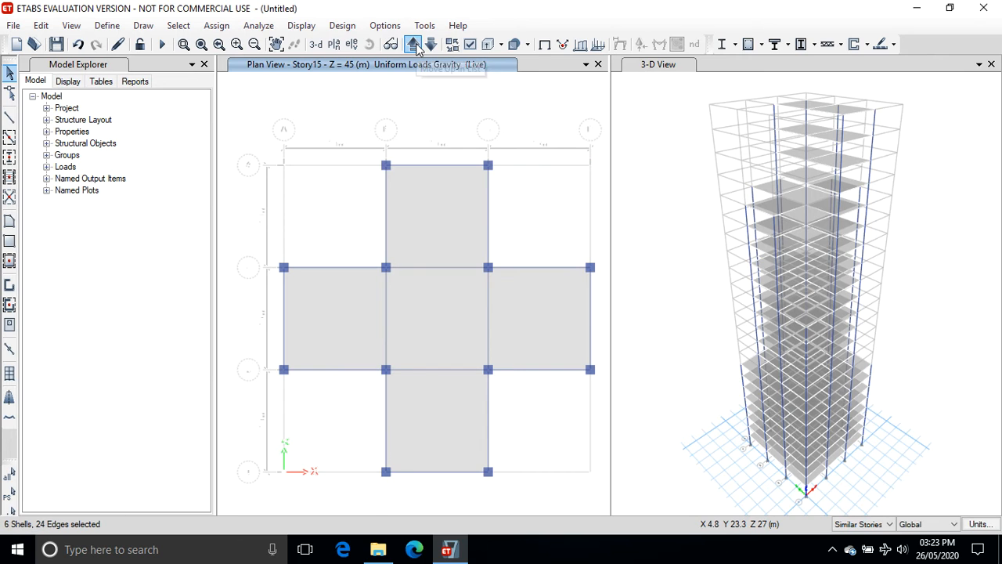
pyautogui.click(418, 48)
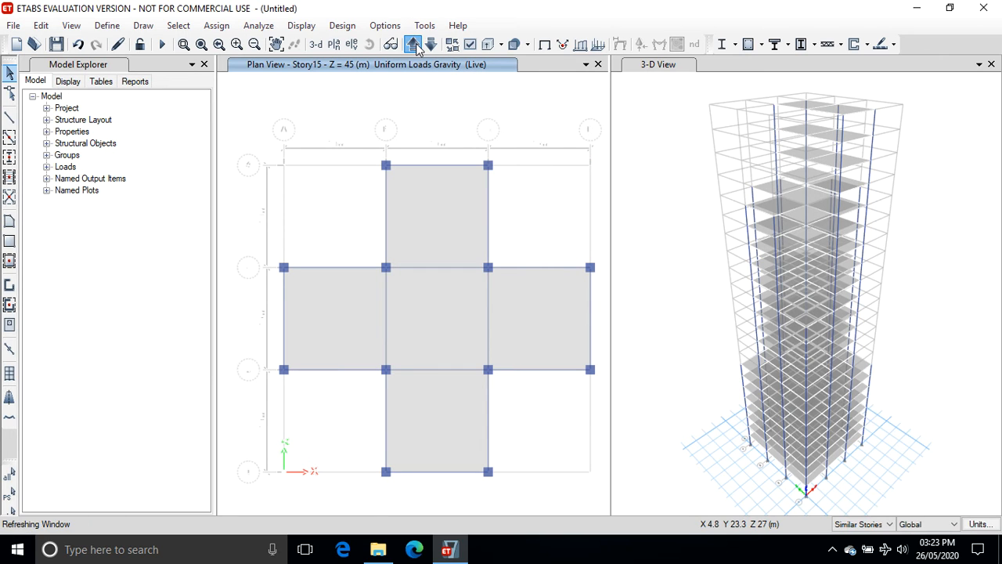
pyautogui.click(417, 44)
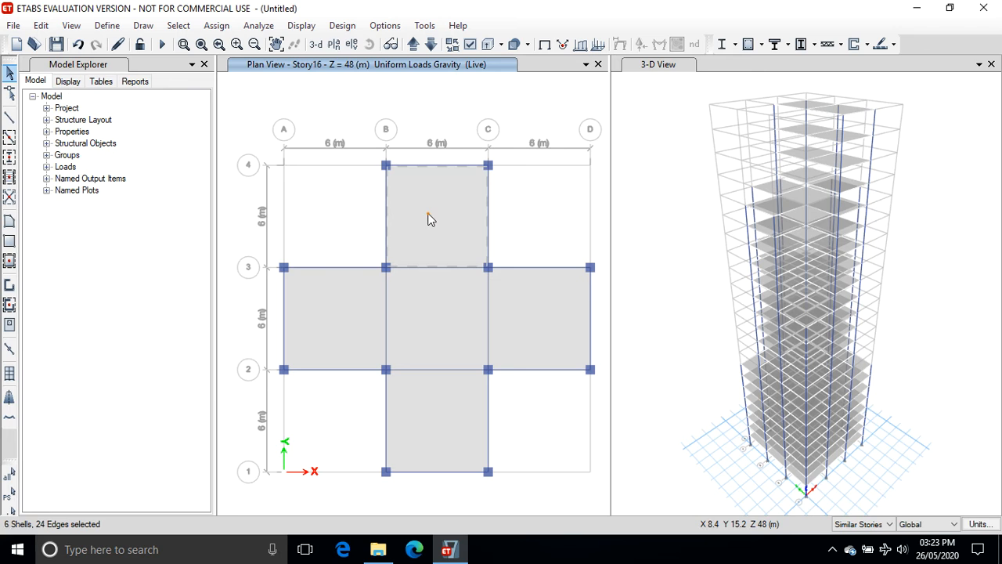
pyautogui.click(518, 323)
pyautogui.click(450, 403)
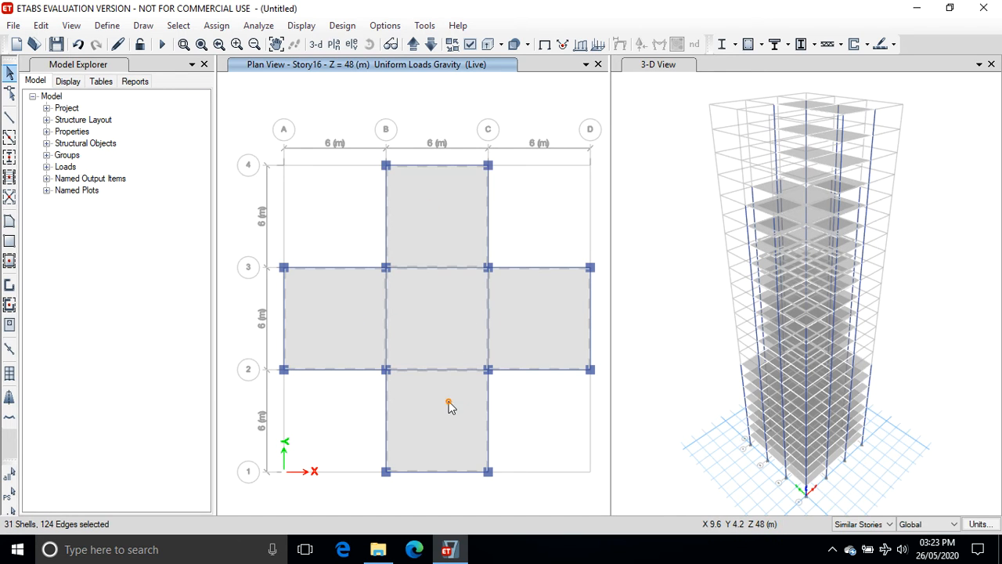
# Assign a uniform Live load of 4 kN/m² in the gravity direction to the selected Story16 slabs.
pyautogui.click(217, 26)
pyautogui.moveTo(331, 183)
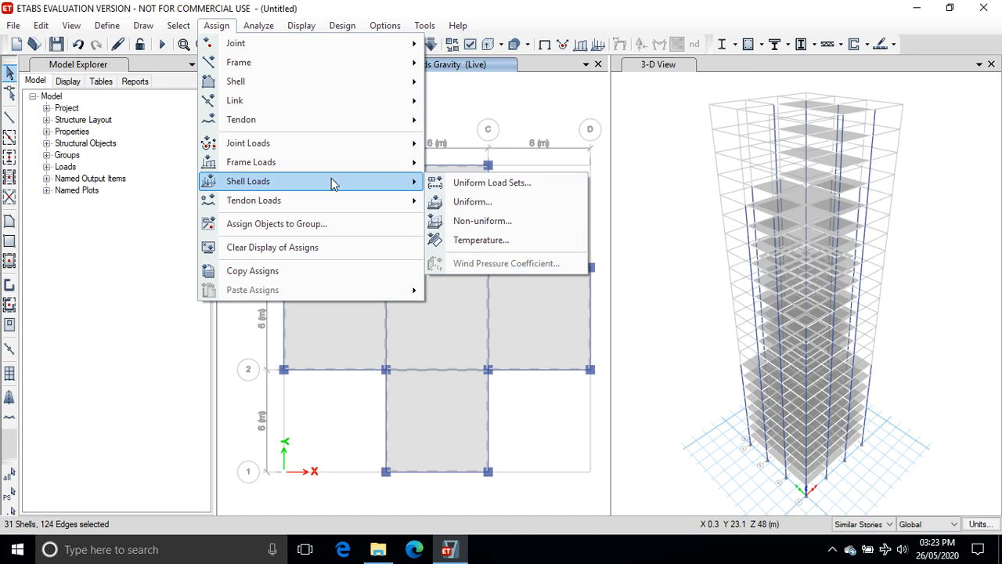
pyautogui.click(472, 199)
pyautogui.moveTo(444, 278); pyautogui.dragTo(364, 277)
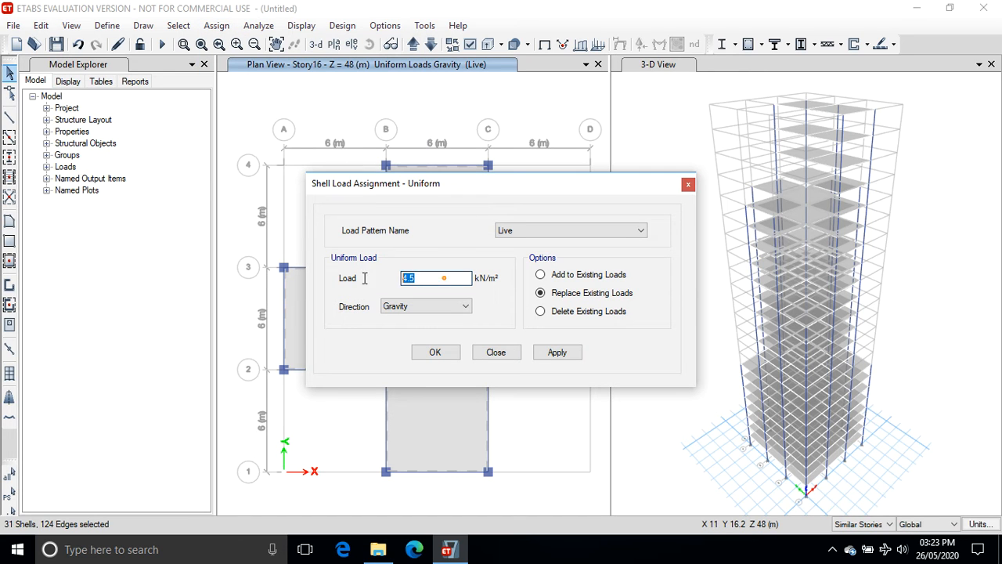
pyautogui.write('4')
pyautogui.click(569, 352)
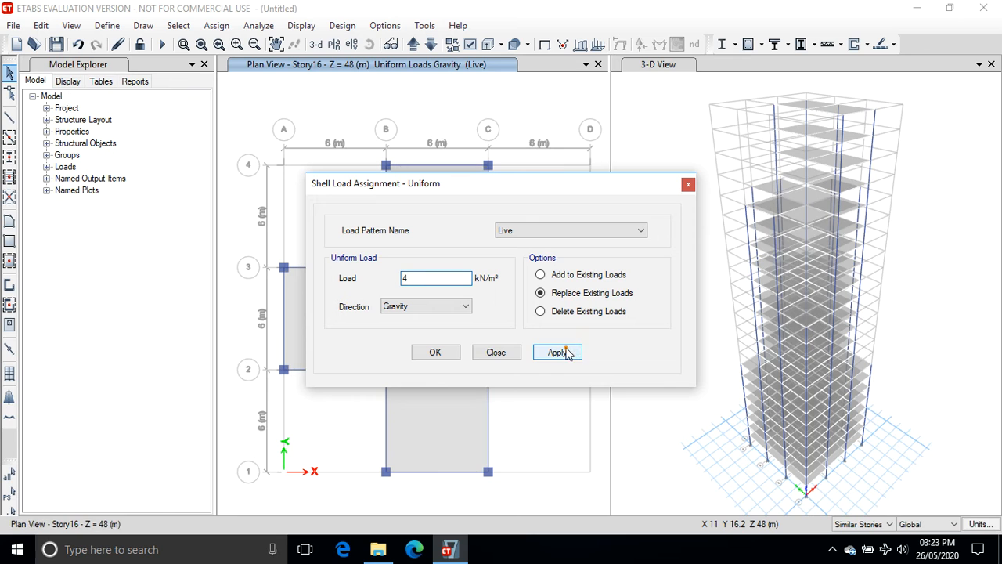
pyautogui.click(436, 352)
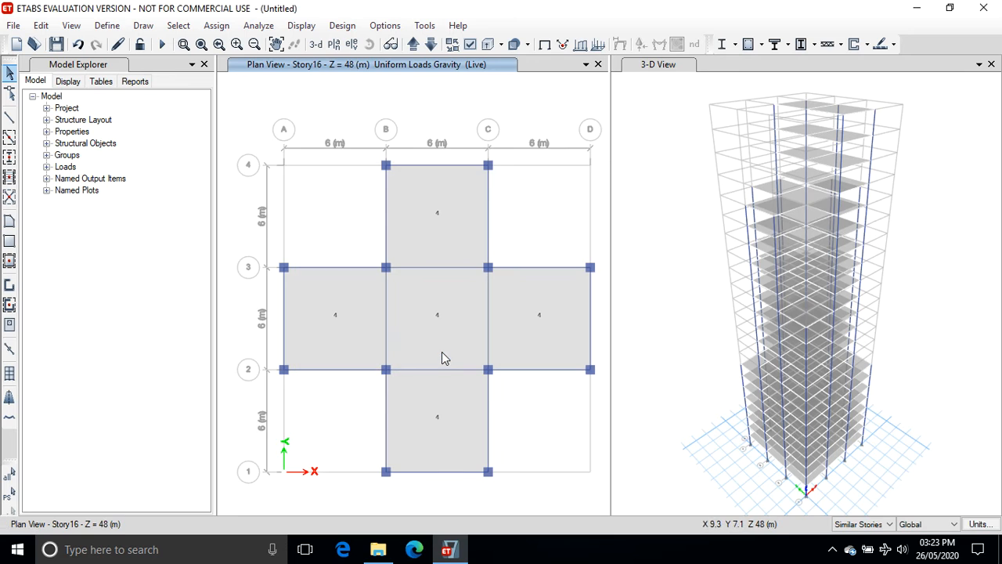
# On the Story22 plan, assign a uniform Live load of 3.5 kN/m² in the gravity direction to the two slabs.
pyautogui.click(413, 45)
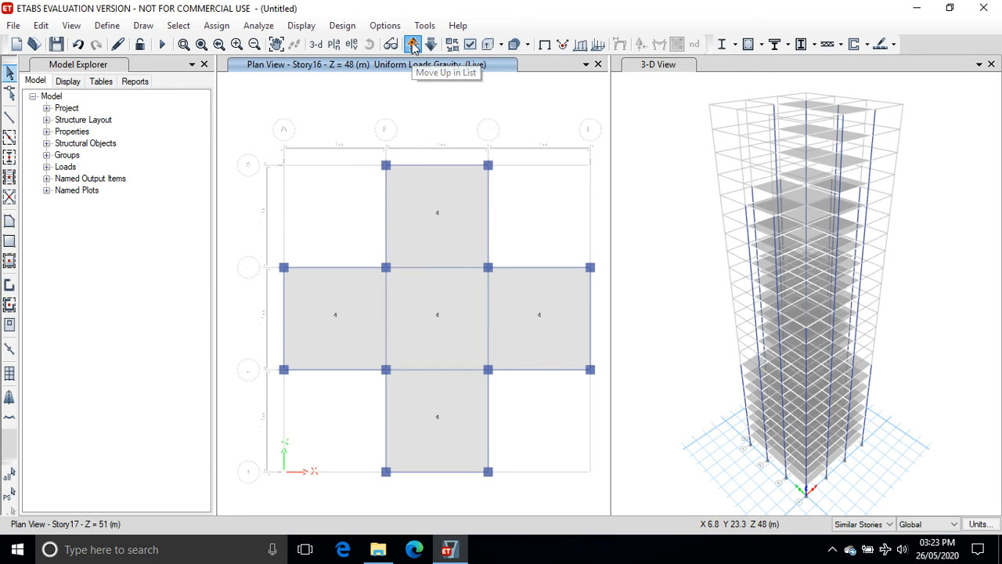
pyautogui.click(413, 45)
pyautogui.click(413, 46)
pyautogui.click(413, 46)
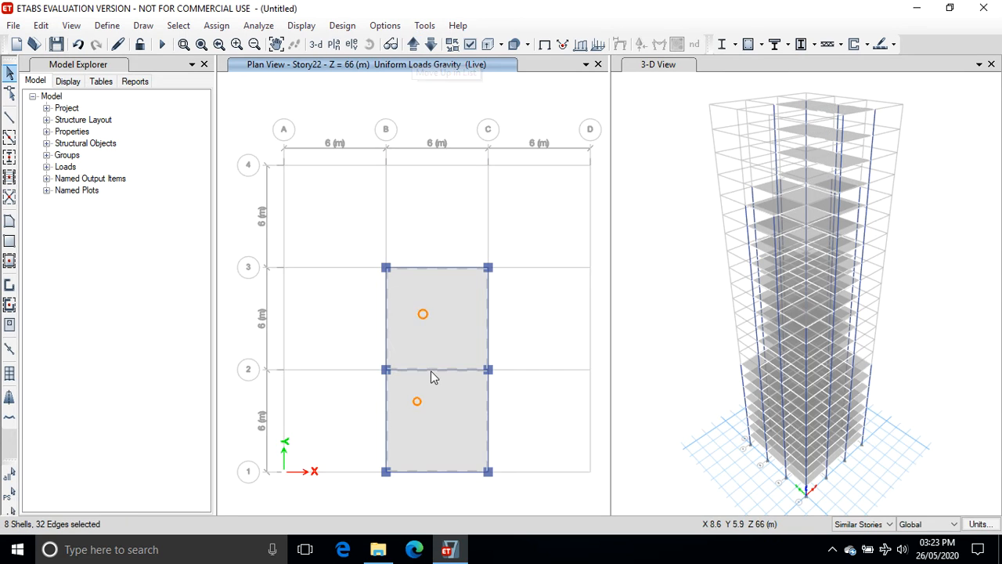
pyautogui.click(217, 25)
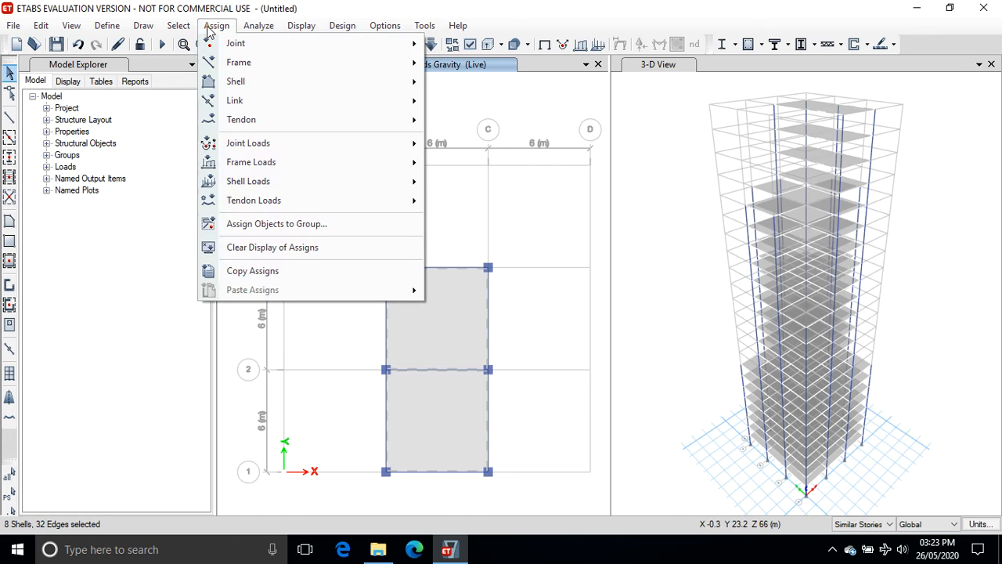
pyautogui.moveTo(252, 181)
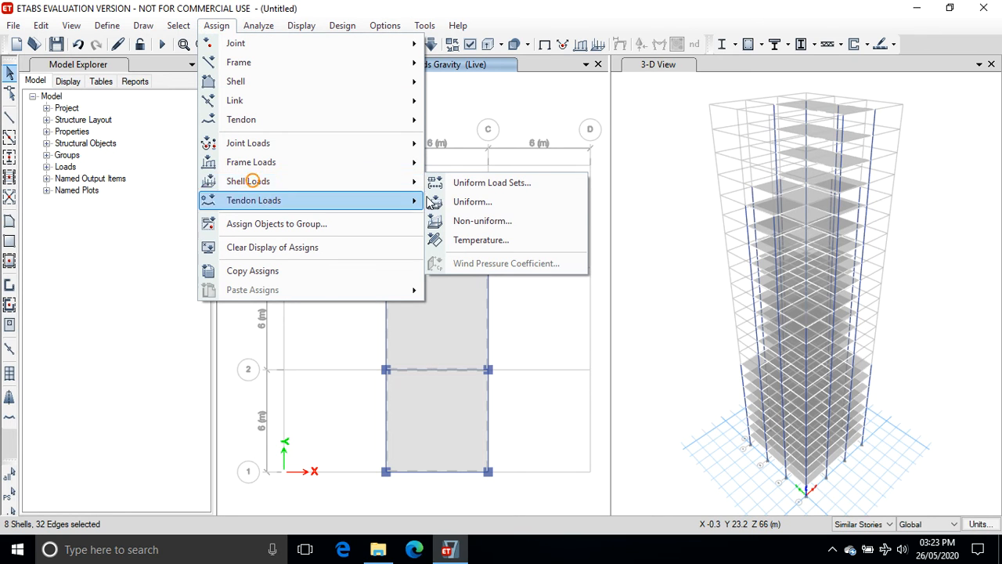
pyautogui.click(462, 201)
pyautogui.moveTo(435, 275); pyautogui.dragTo(355, 273)
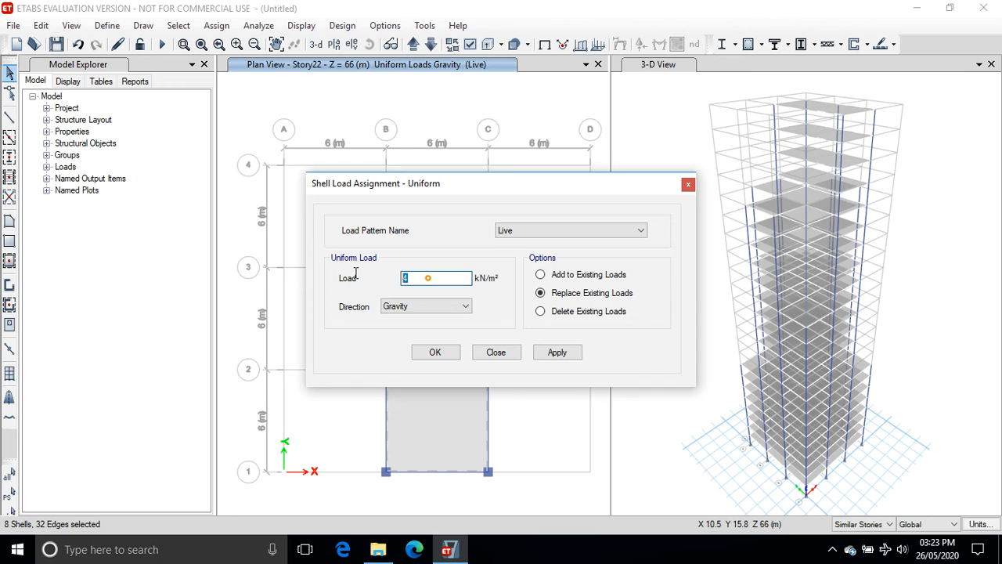
pyautogui.write('3.5')
pyautogui.click(558, 354)
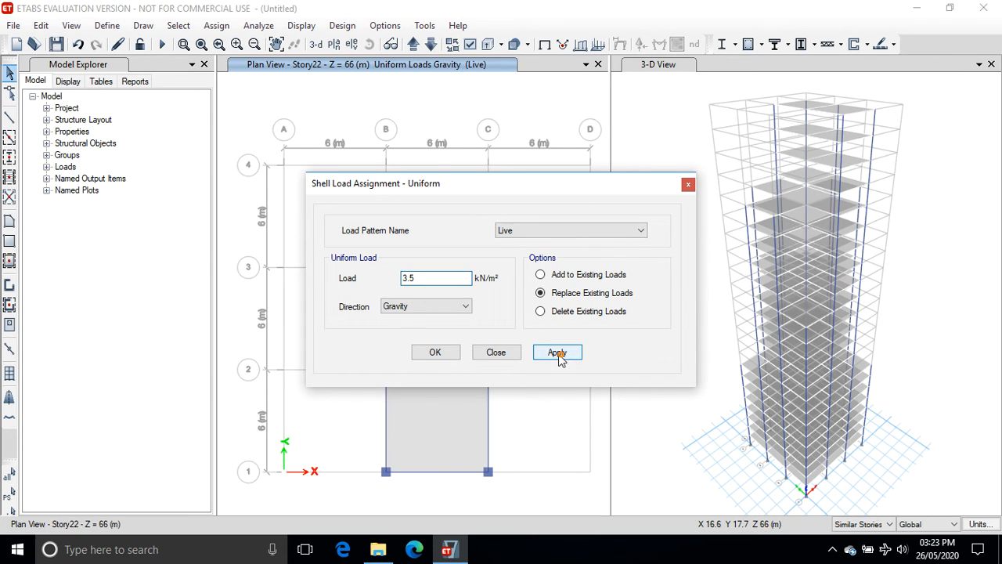
pyautogui.click(437, 349)
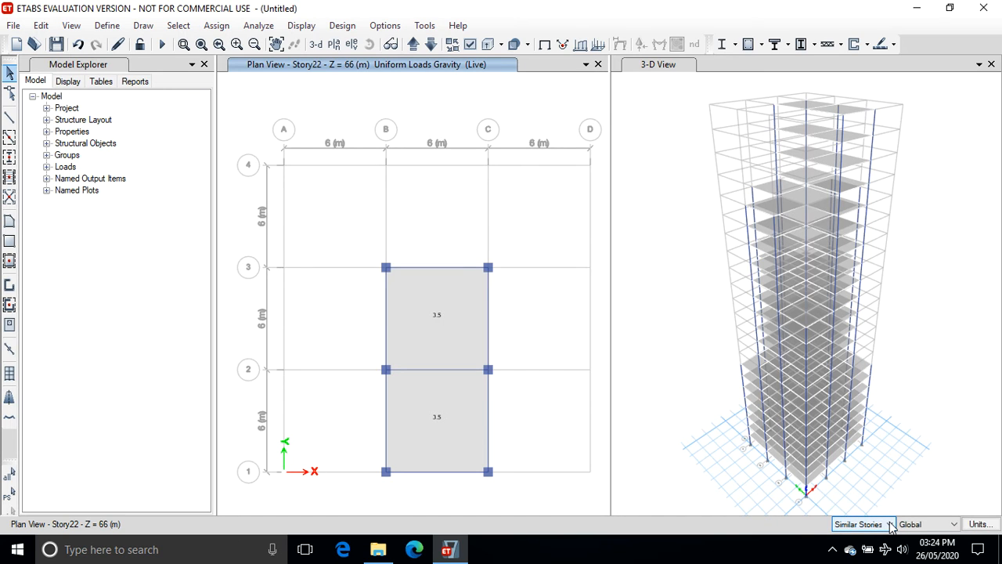
# On the Story1 plan, select all the perimeter beams around the floor outline.
pyautogui.click(414, 45)
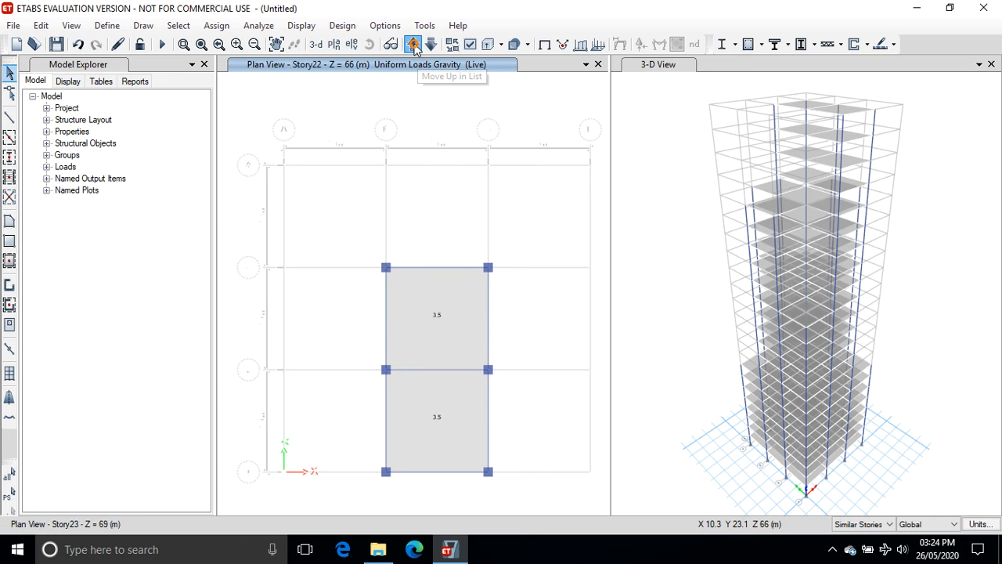
pyautogui.click(413, 45)
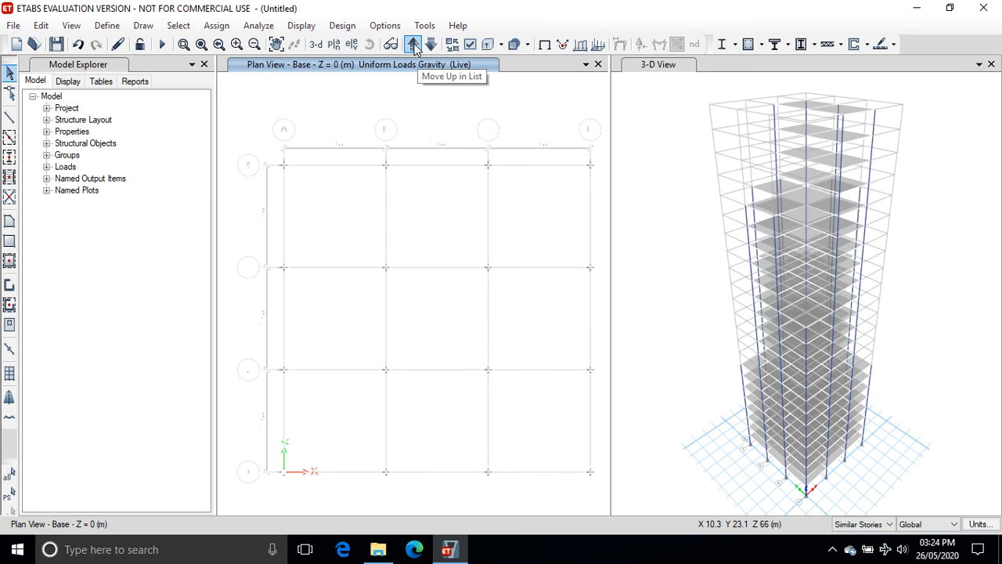
pyautogui.click(413, 45)
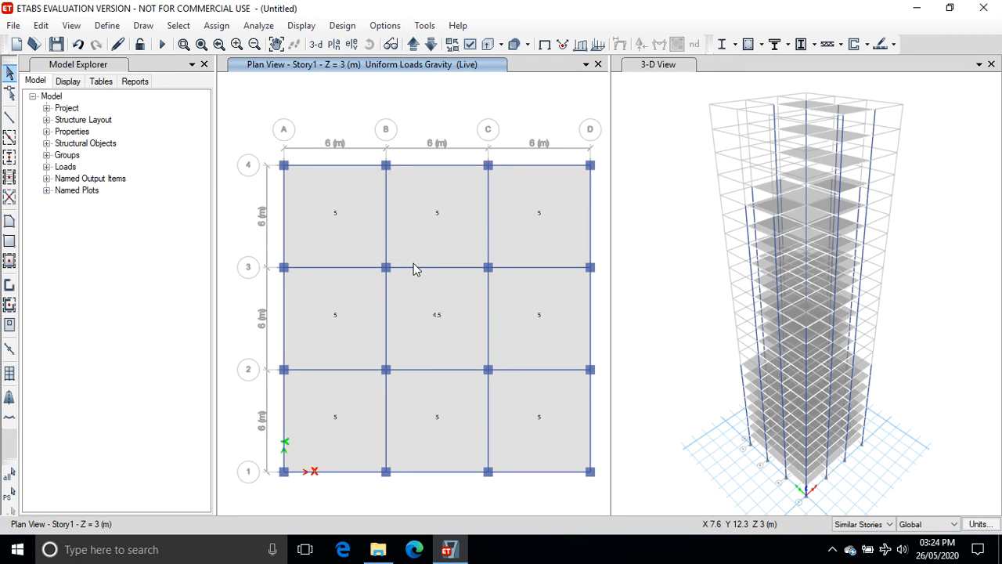
pyautogui.click(330, 165)
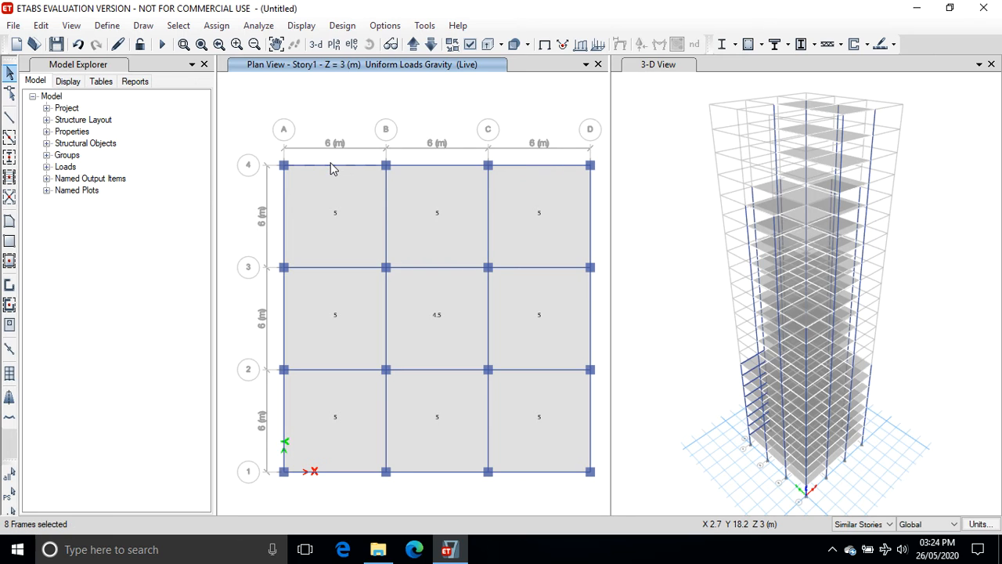
pyautogui.click(423, 166)
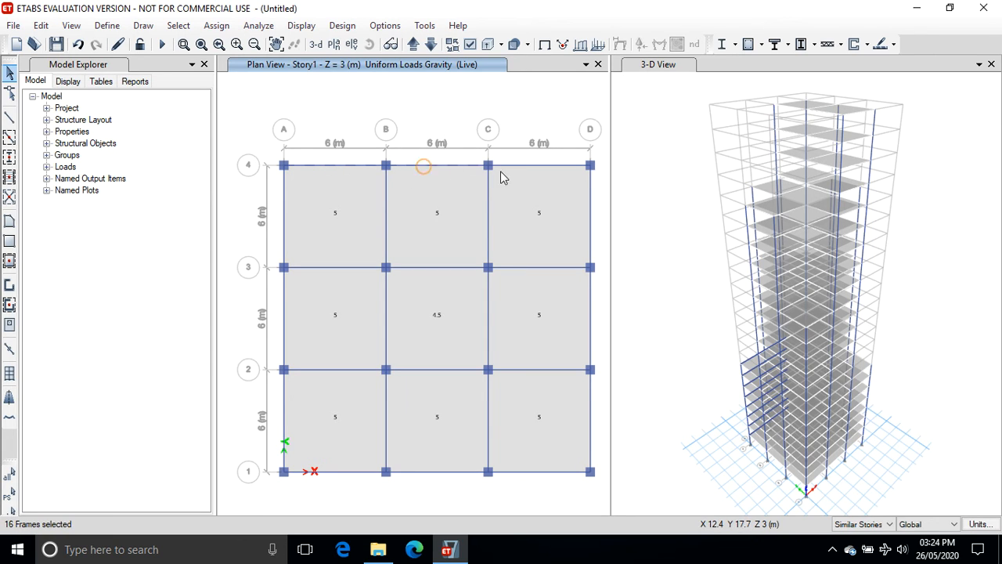
pyautogui.click(528, 165)
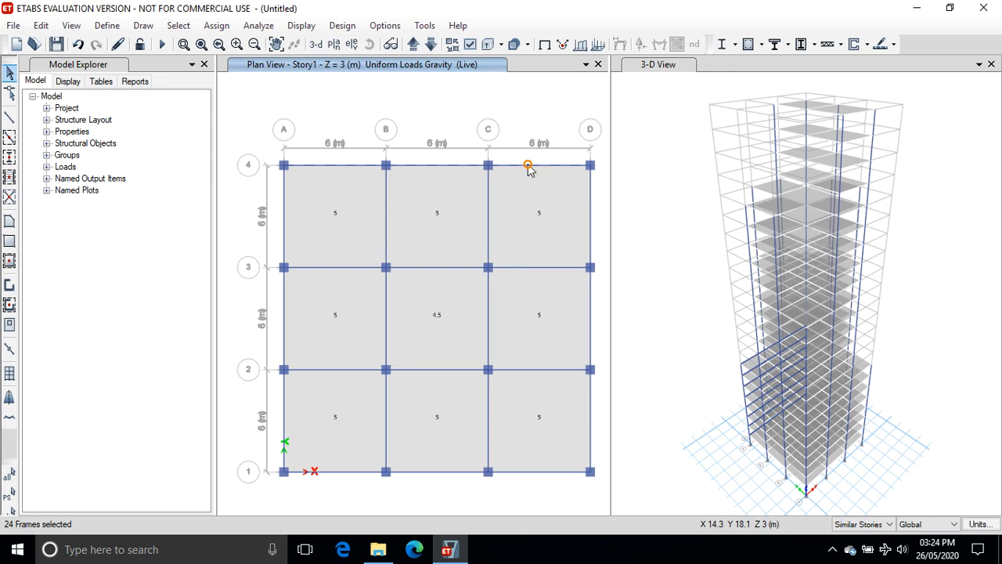
pyautogui.click(591, 197)
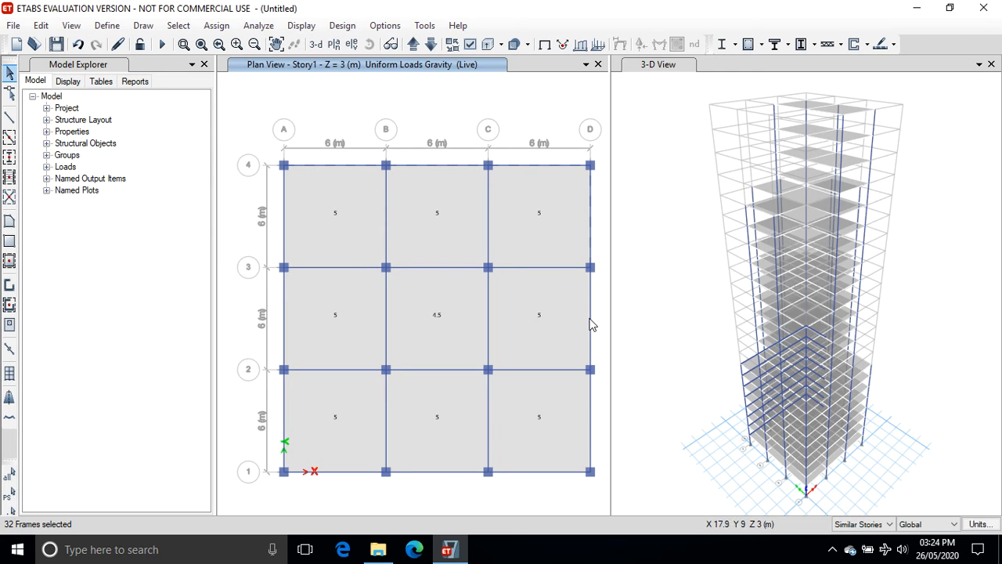
pyautogui.click(590, 319)
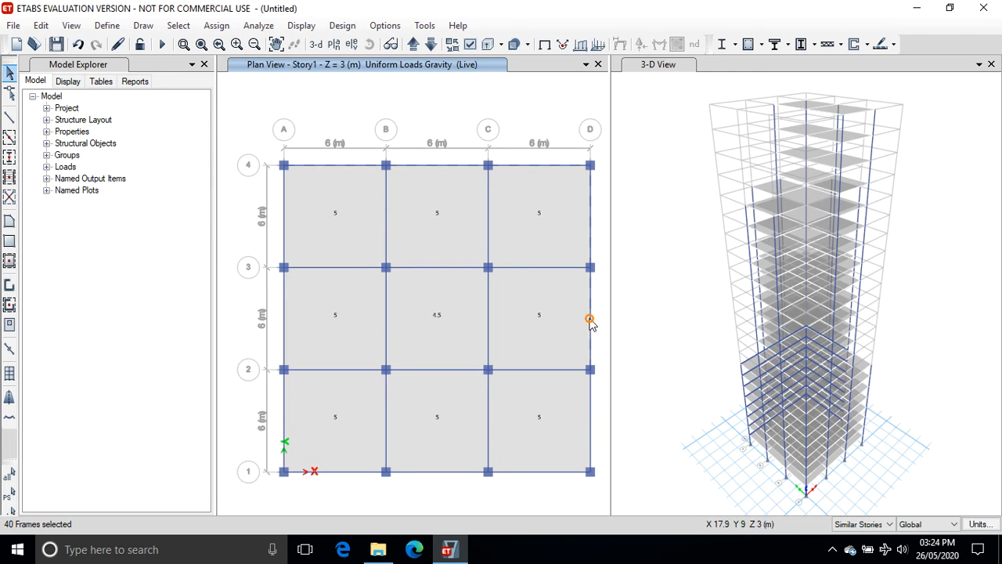
pyautogui.click(591, 406)
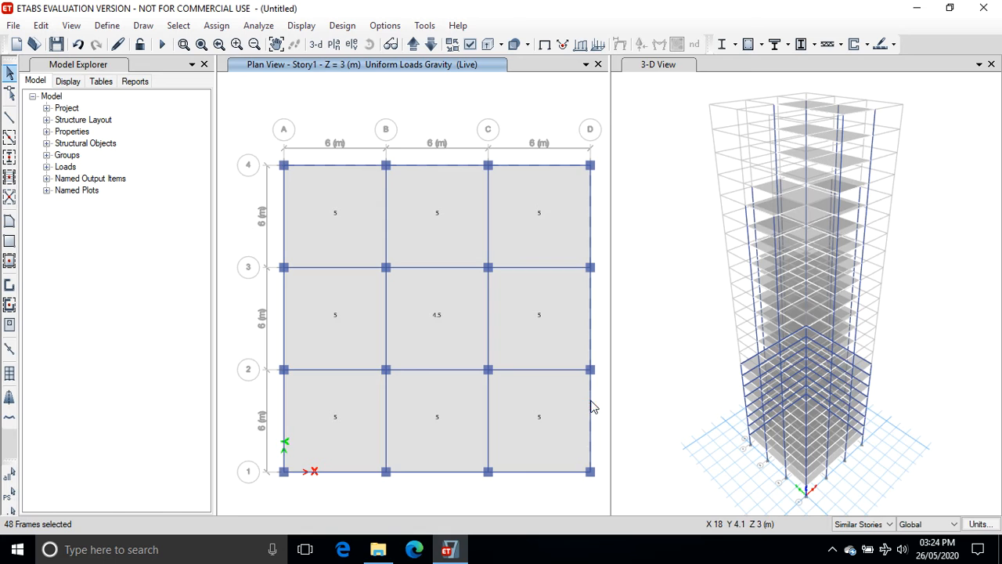
pyautogui.click(556, 472)
pyautogui.click(443, 472)
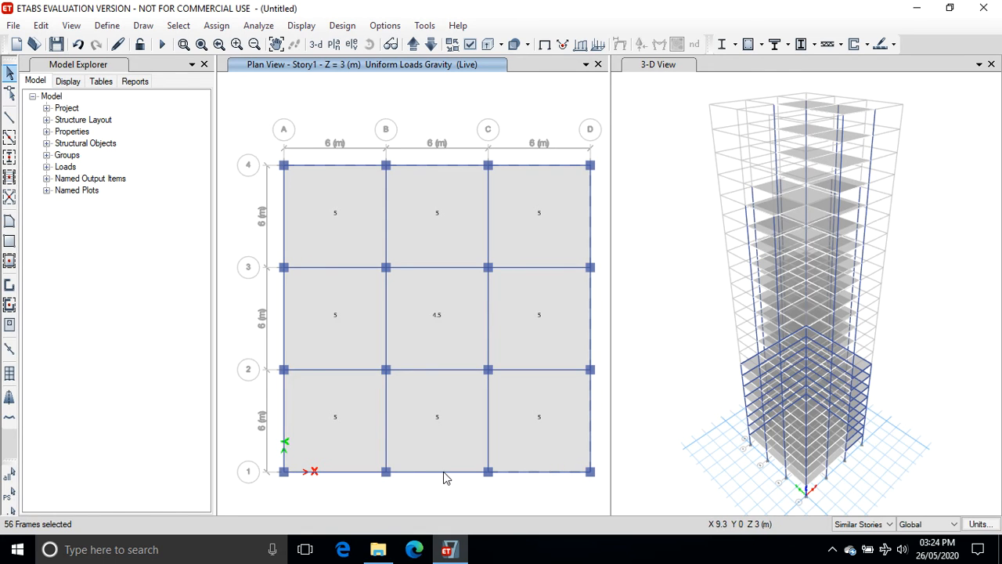
pyautogui.click(353, 472)
pyautogui.click(283, 412)
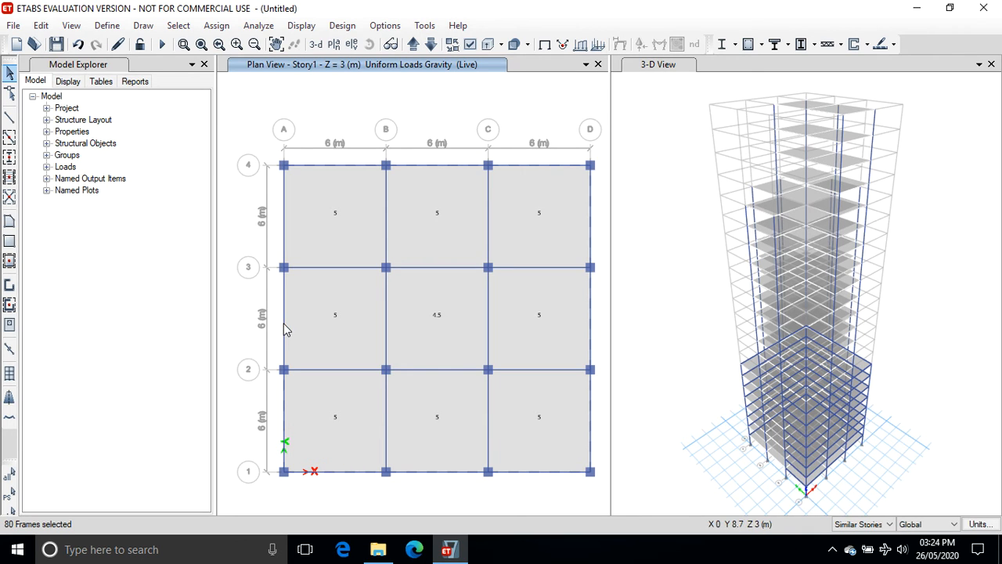
pyautogui.click(284, 317)
pyautogui.click(282, 240)
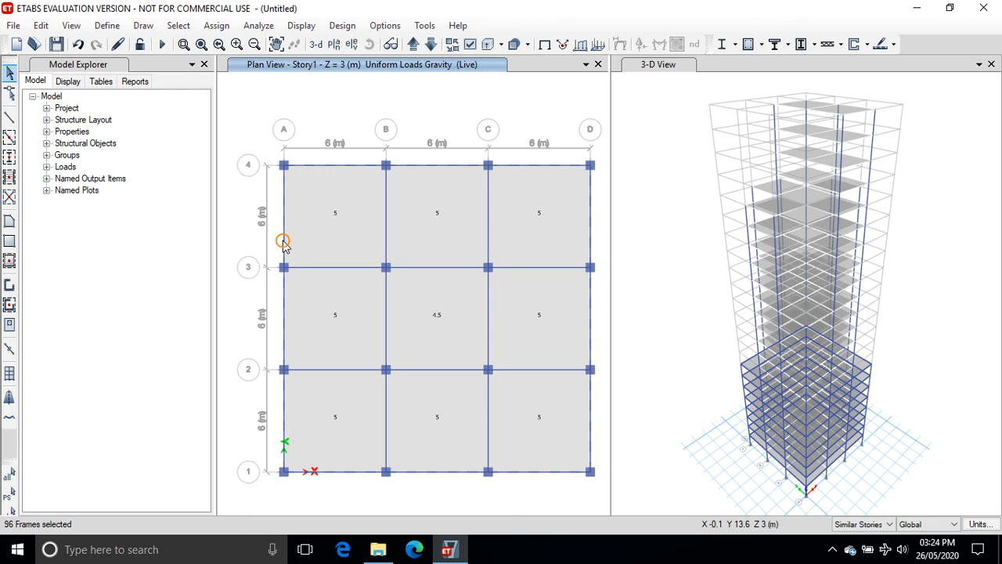
# Assign a uniform distributed Dead load of 0.2 kN/m in the gravity direction to the selected perimeter beams.
pyautogui.click(219, 26)
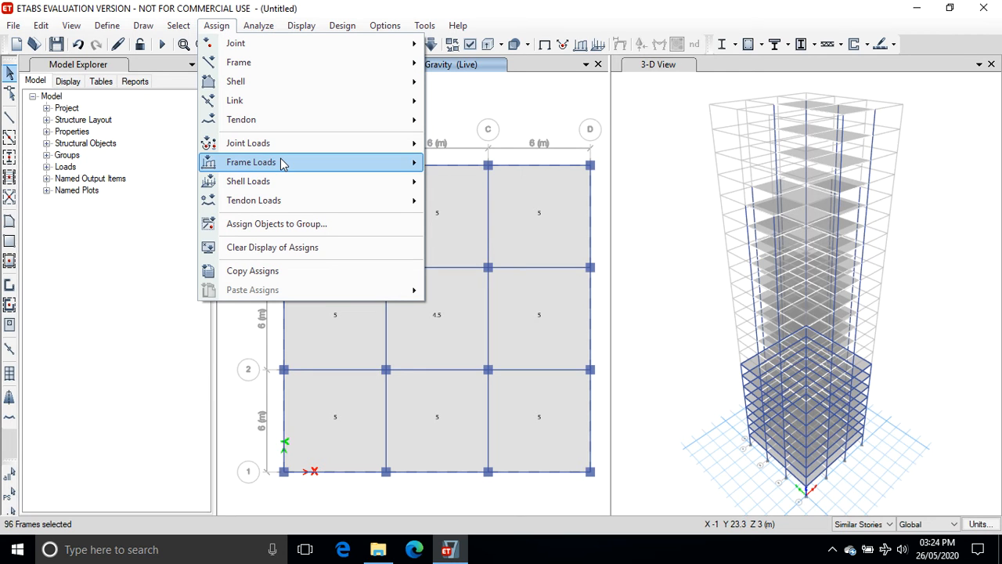
pyautogui.moveTo(279, 164)
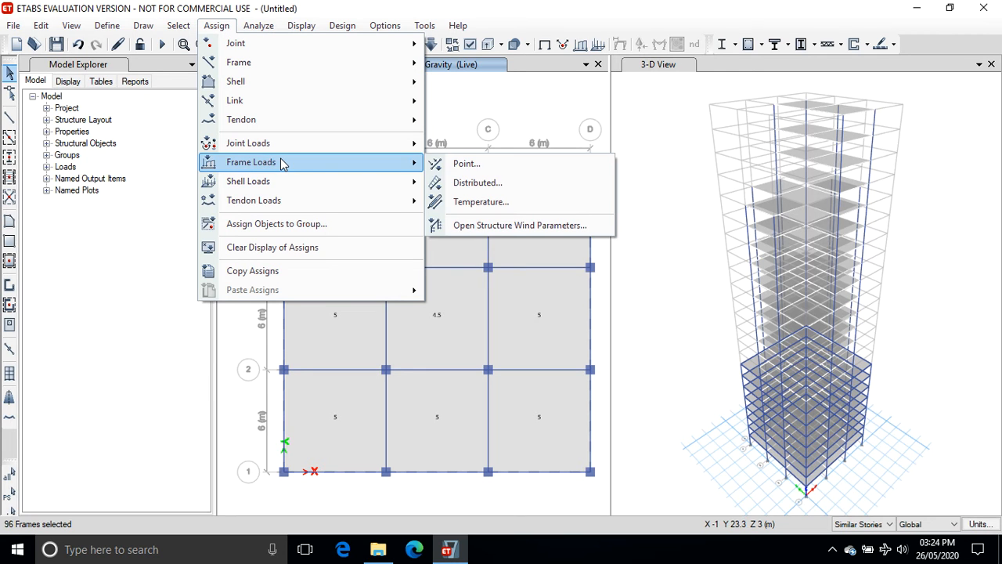
pyautogui.click(465, 182)
pyautogui.click(374, 393)
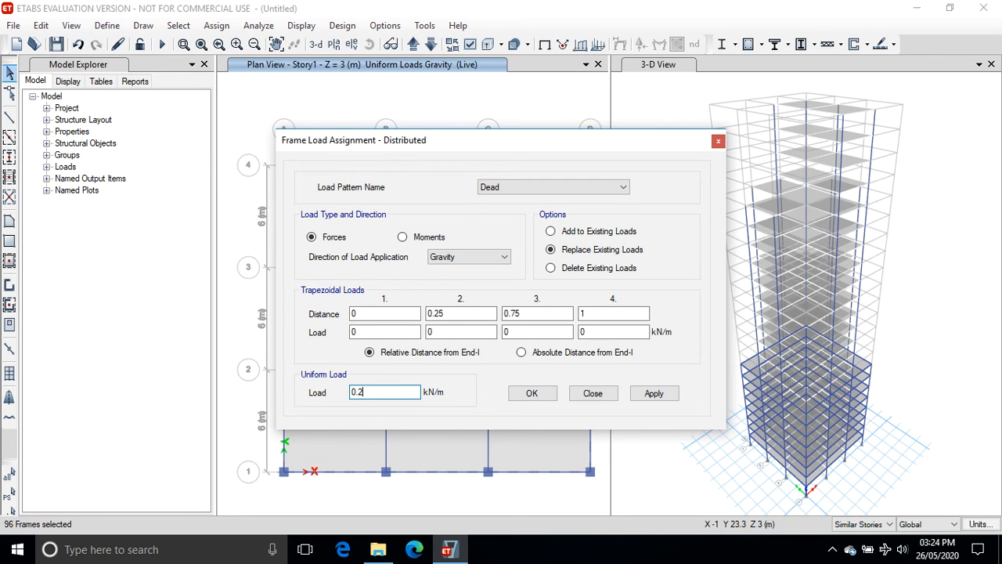
pyautogui.click(648, 396)
pyautogui.click(535, 394)
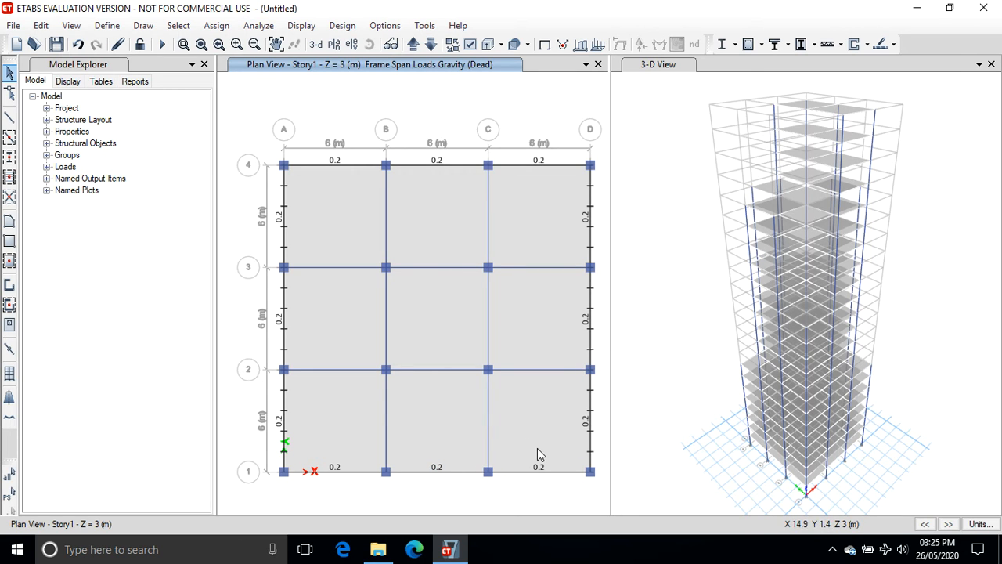
# Move up to the Story8 plan and switch the display back to the undeformed shape.
pyautogui.click(412, 47)
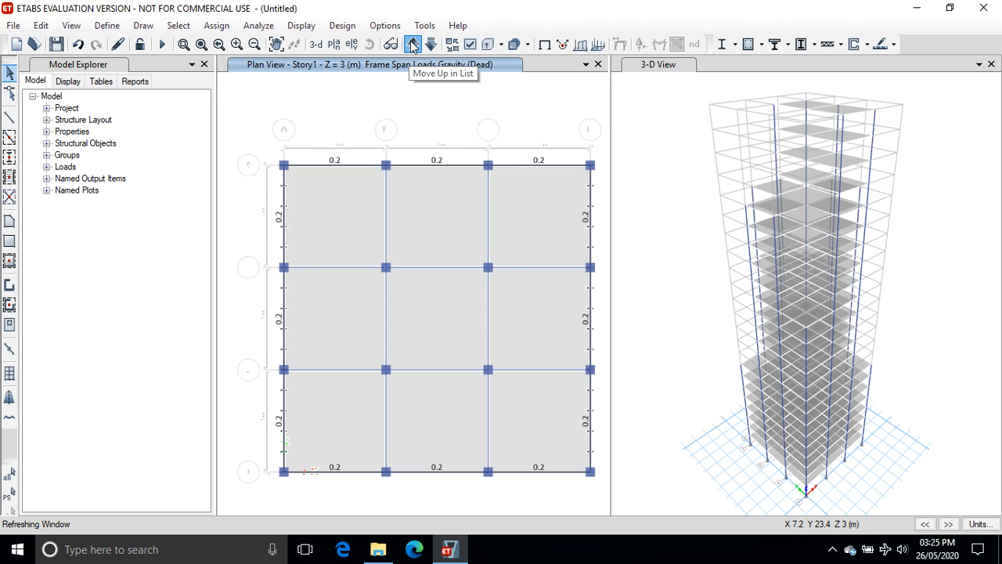
pyautogui.click(413, 47)
pyautogui.click(414, 46)
pyautogui.click(413, 46)
pyautogui.click(413, 46)
pyautogui.click(413, 45)
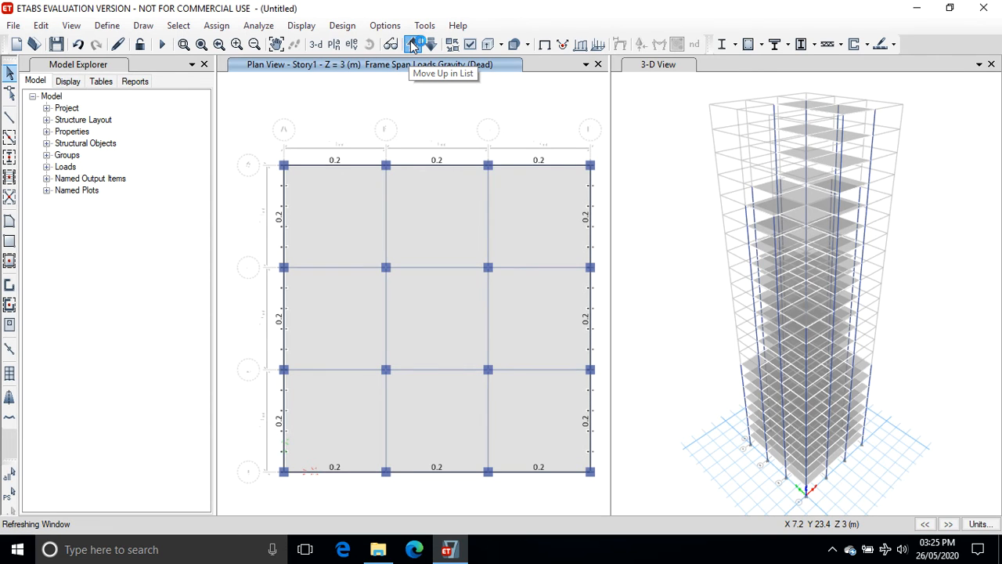
pyautogui.click(301, 26)
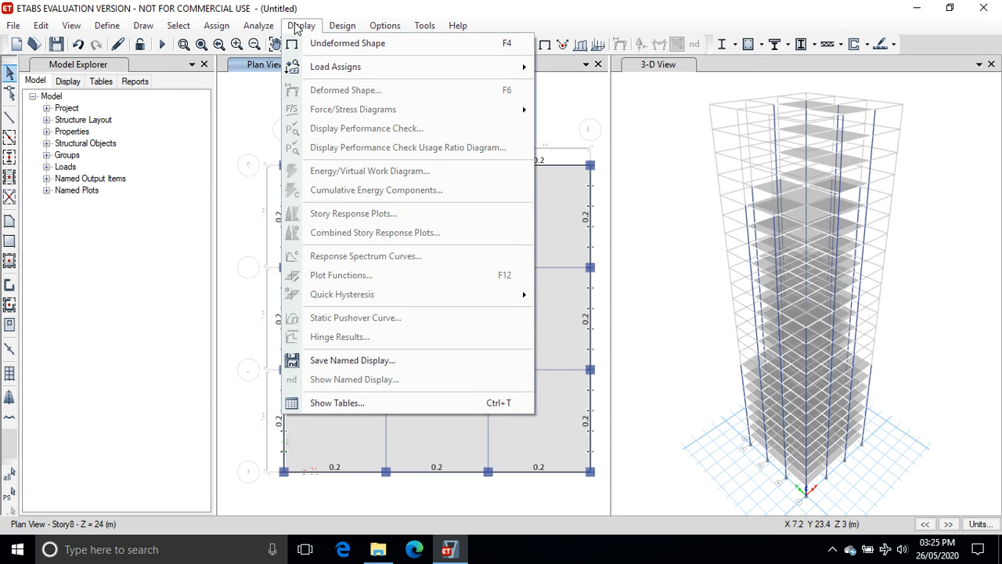
pyautogui.click(340, 44)
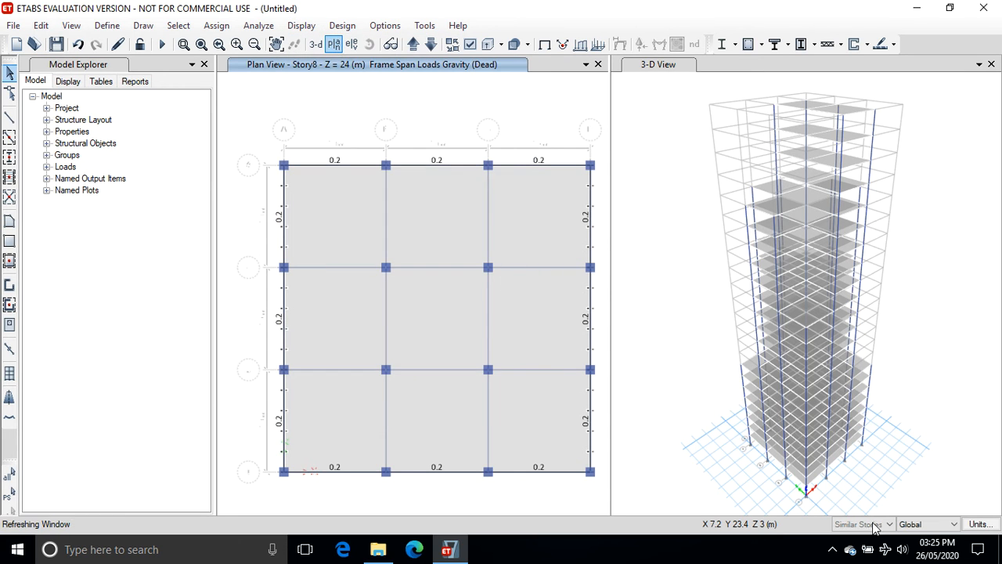
# On the Story9 plan, select all the perimeter beams around the setback floor outline.
pyautogui.click(414, 45)
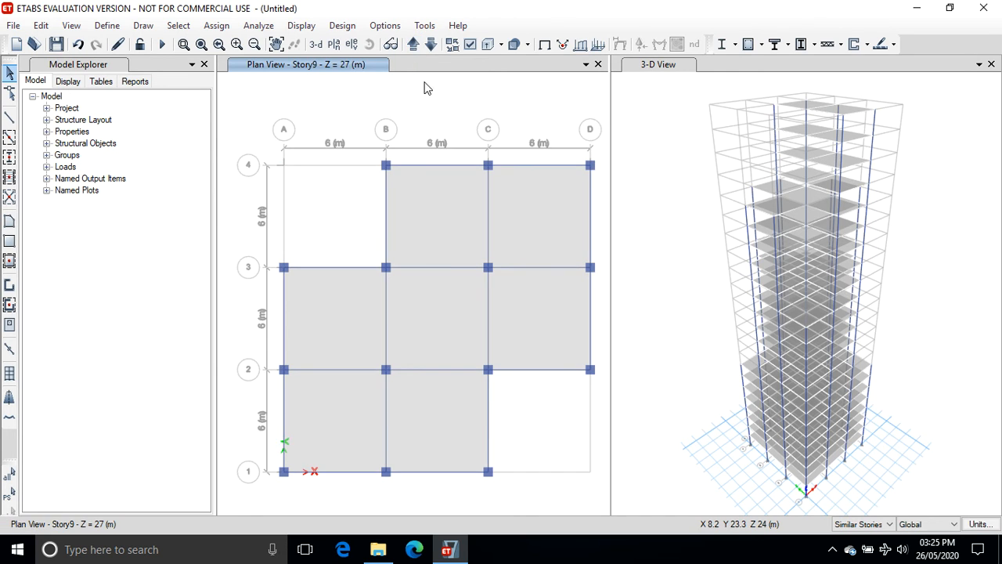
pyautogui.click(434, 166)
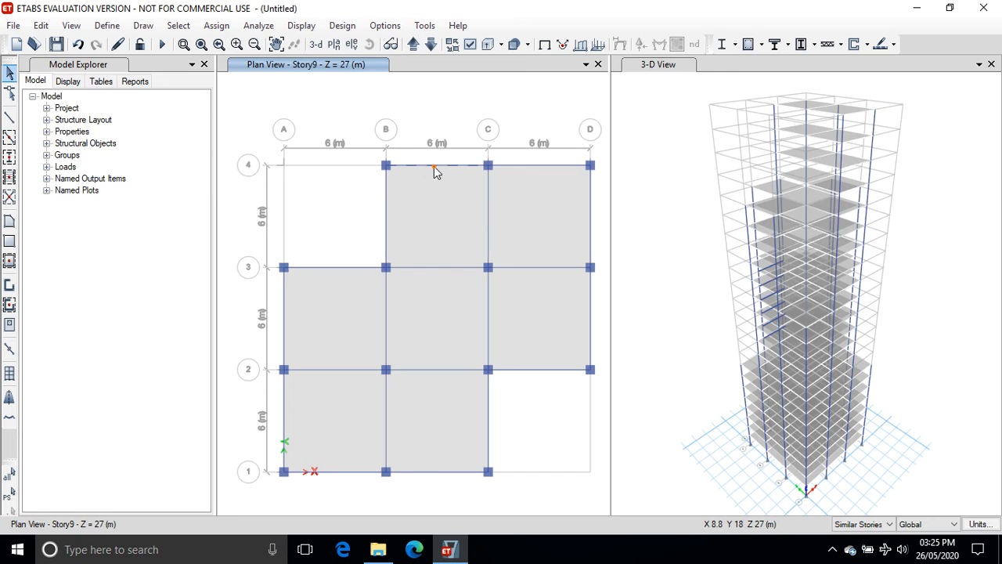
pyautogui.click(528, 165)
pyautogui.click(590, 216)
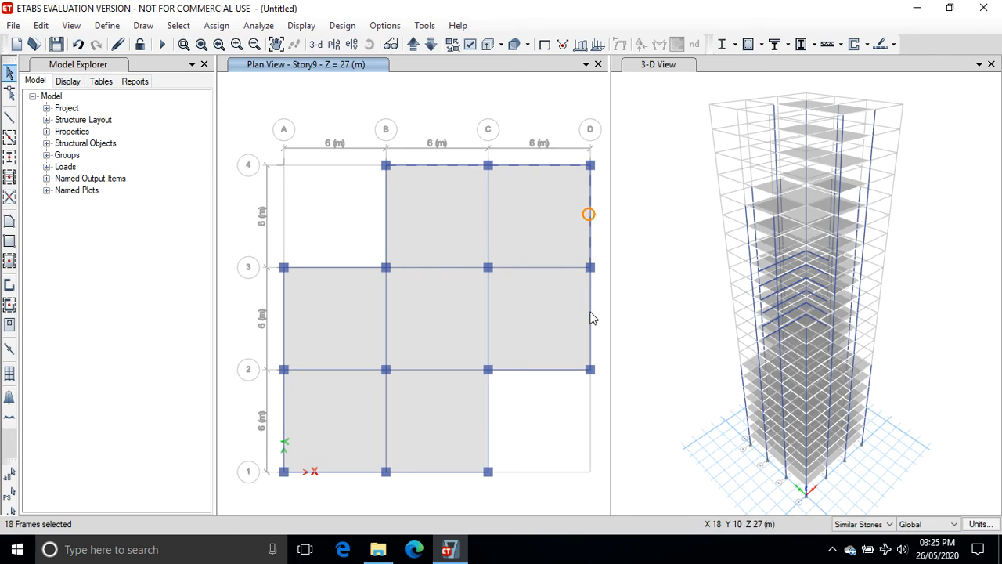
pyautogui.click(591, 320)
pyautogui.click(542, 370)
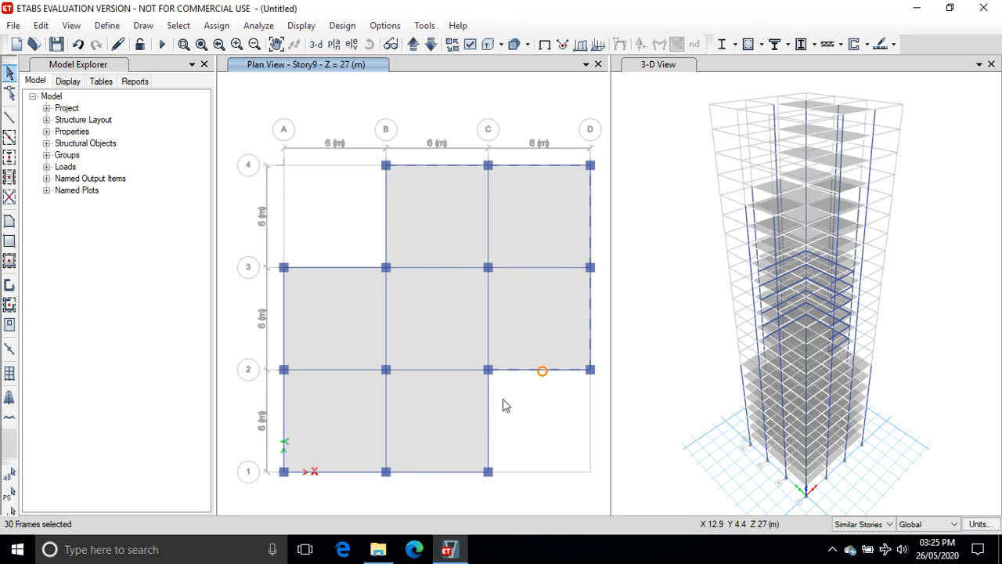
pyautogui.click(488, 418)
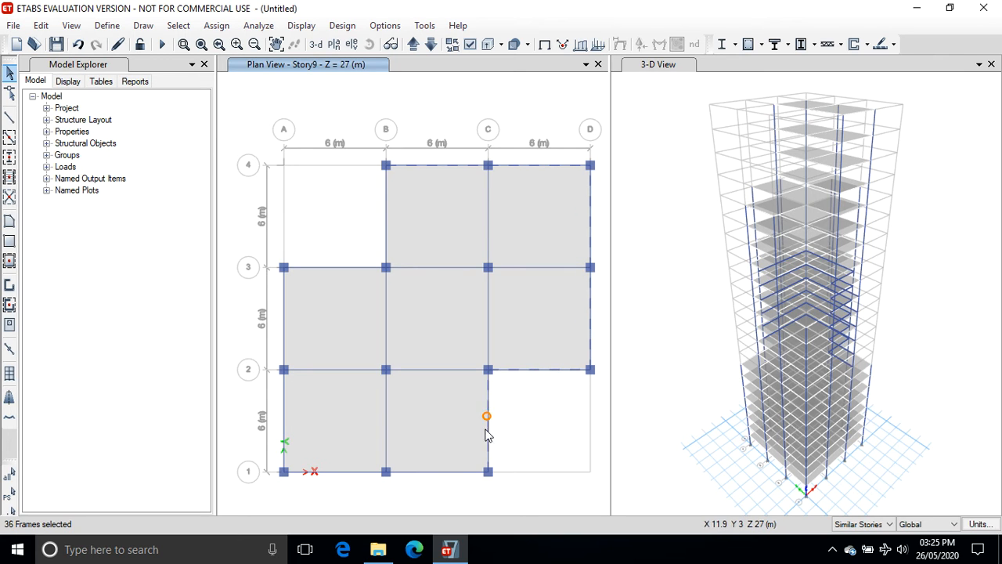
pyautogui.click(450, 472)
pyautogui.click(322, 472)
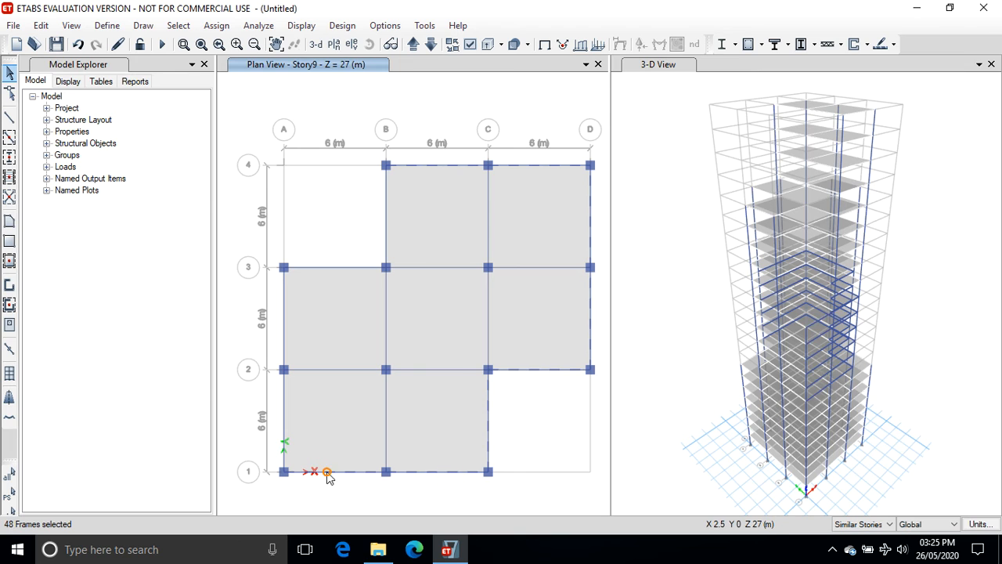
pyautogui.click(284, 415)
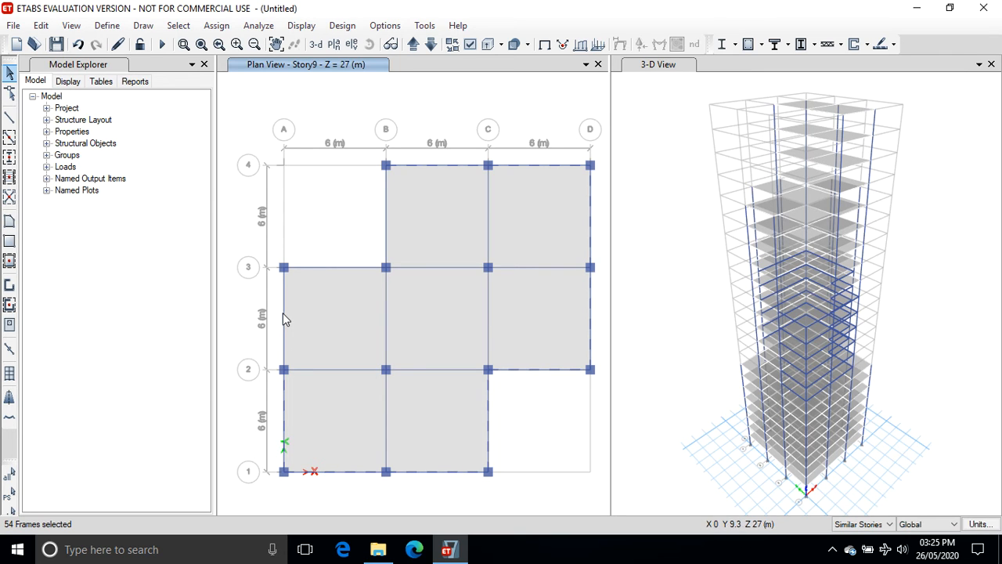
pyautogui.click(283, 314)
pyautogui.click(319, 266)
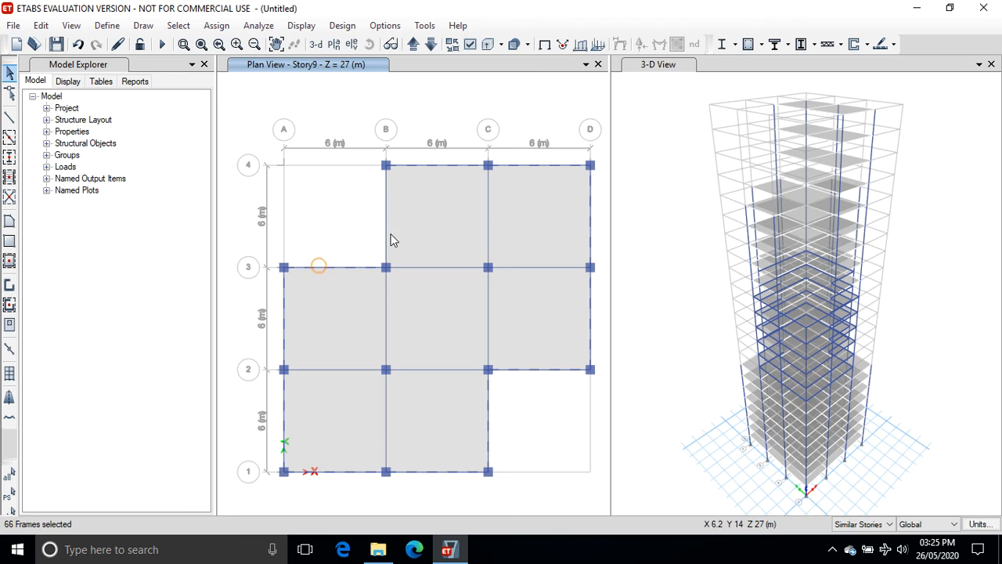
pyautogui.click(386, 214)
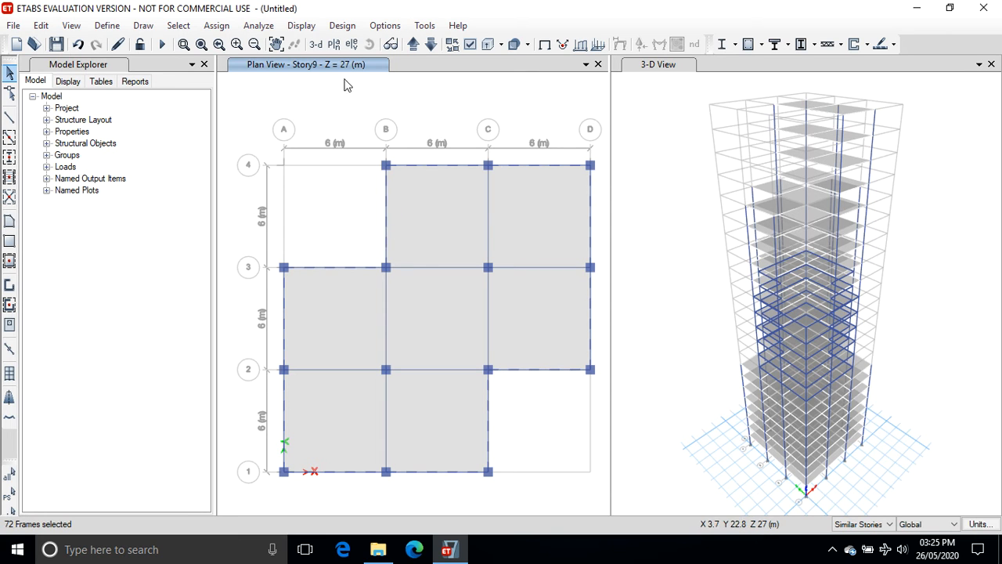
# Assign a uniform distributed Dead load of 0.2 kN/m in the gravity direction to the selected perimeter beams.
pyautogui.click(216, 25)
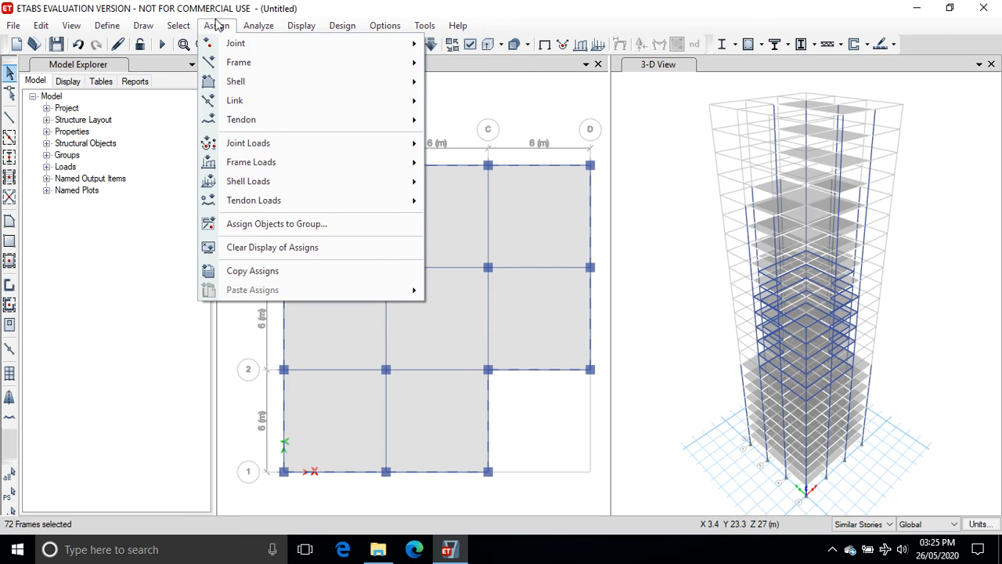
pyautogui.moveTo(255, 162)
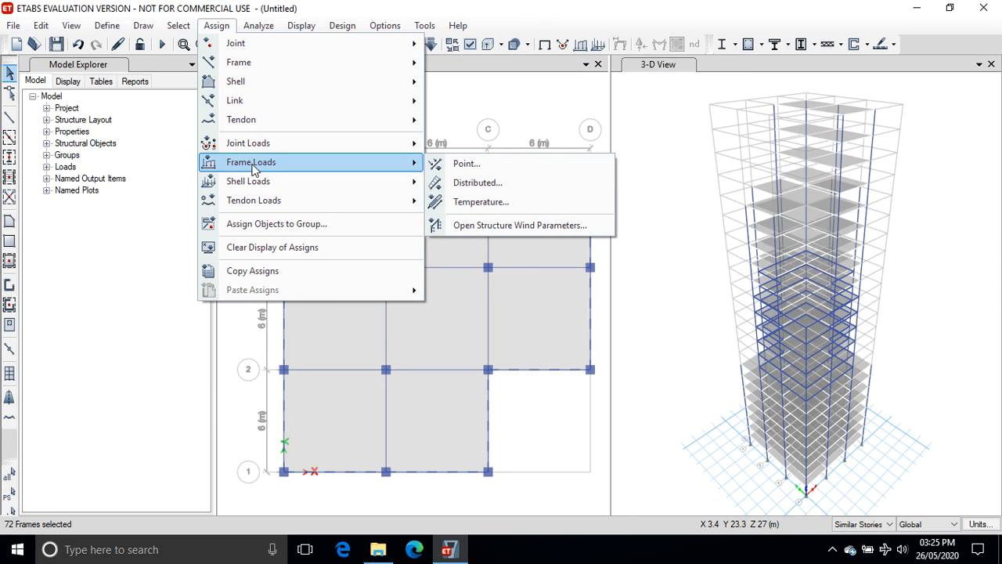
pyautogui.click(465, 182)
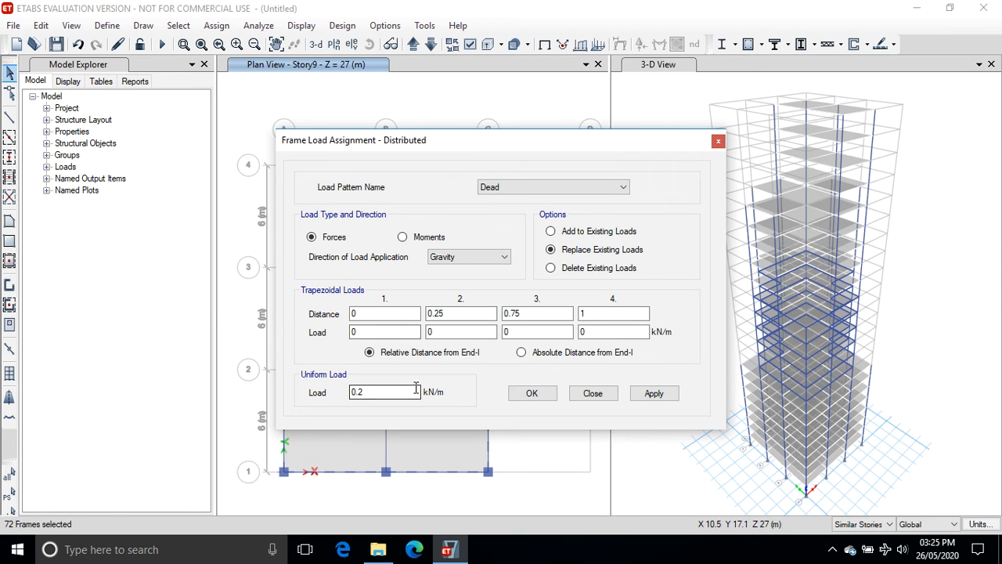
pyautogui.click(652, 394)
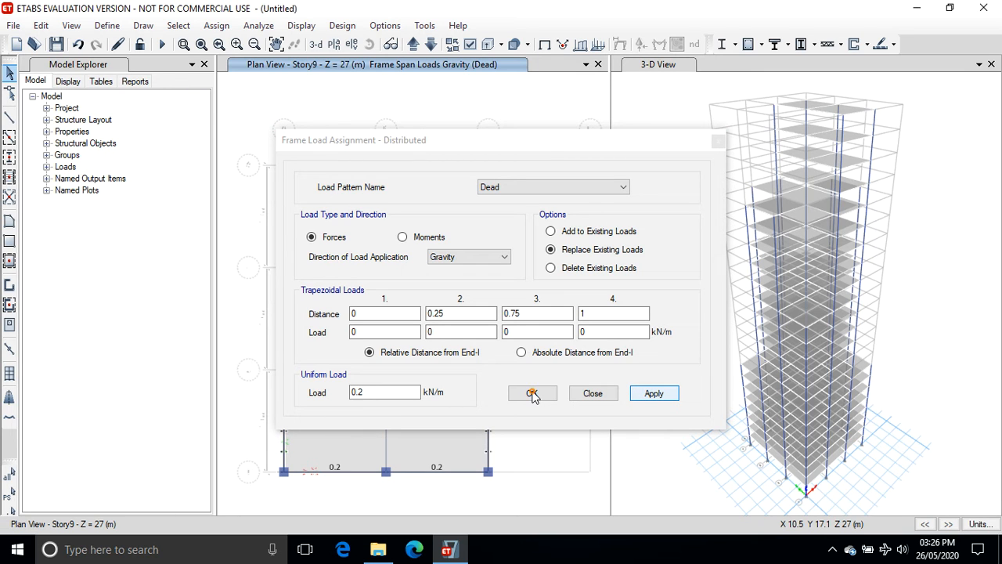
pyautogui.click(532, 394)
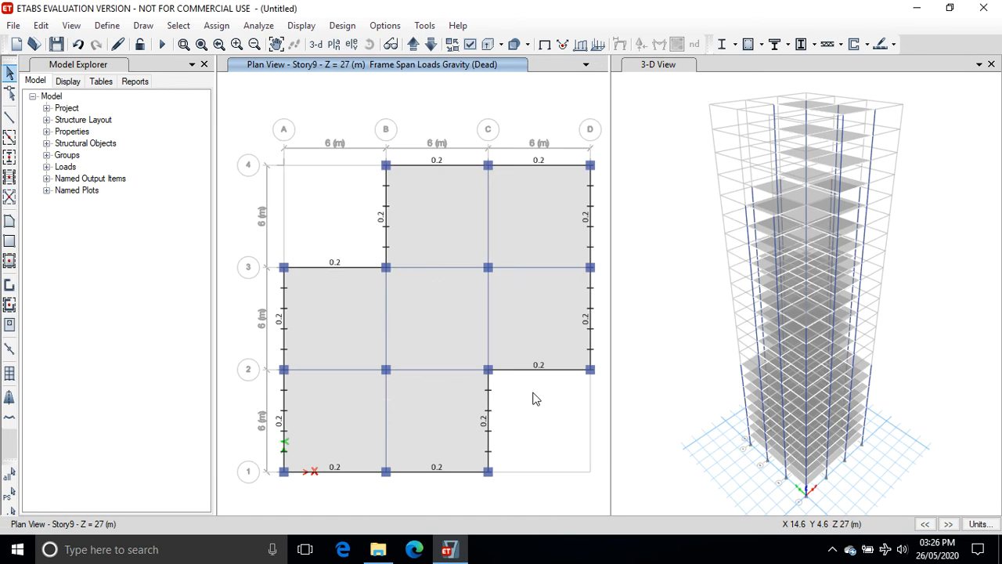
# On the Story15 plan, select all the perimeter beams around the cross-shaped floor outline.
pyautogui.click(414, 45)
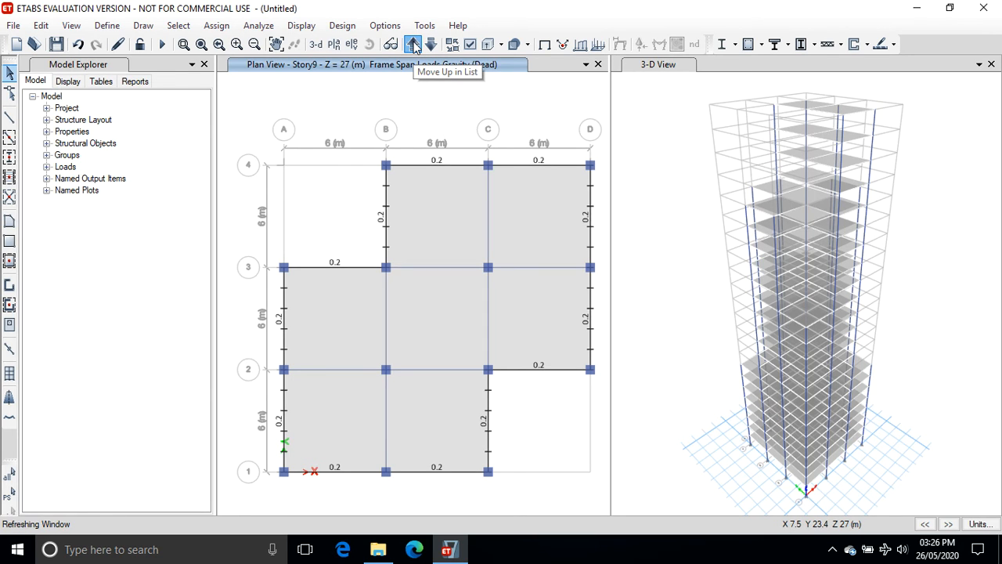
pyautogui.click(414, 45)
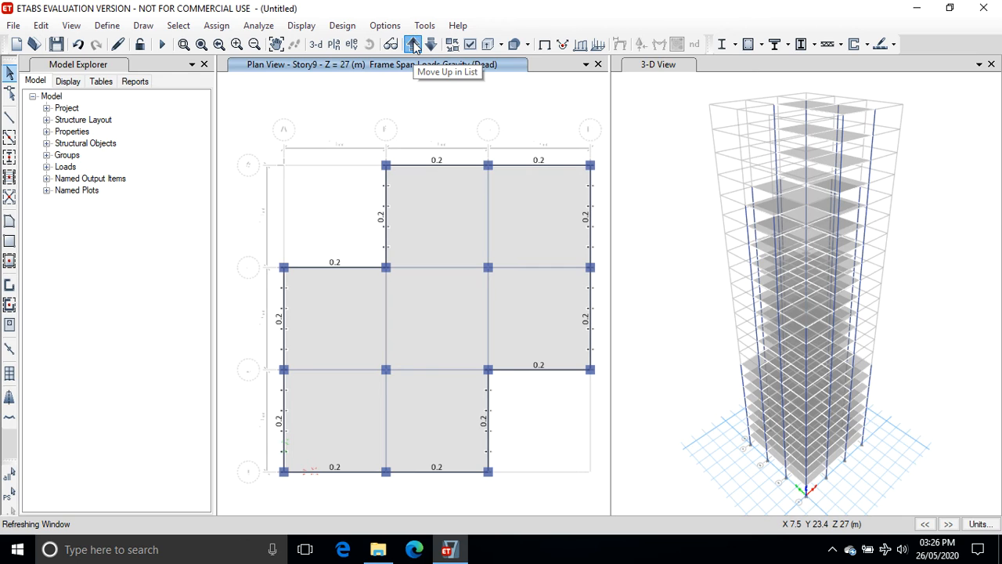
pyautogui.click(414, 44)
pyautogui.click(414, 44)
pyautogui.click(414, 45)
pyautogui.click(415, 44)
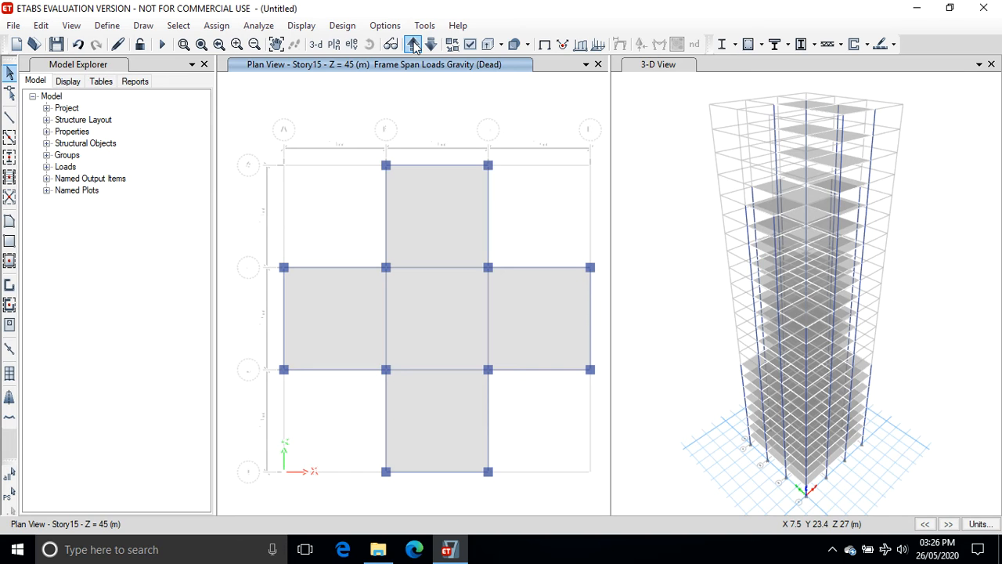
pyautogui.click(443, 164)
pyautogui.click(489, 206)
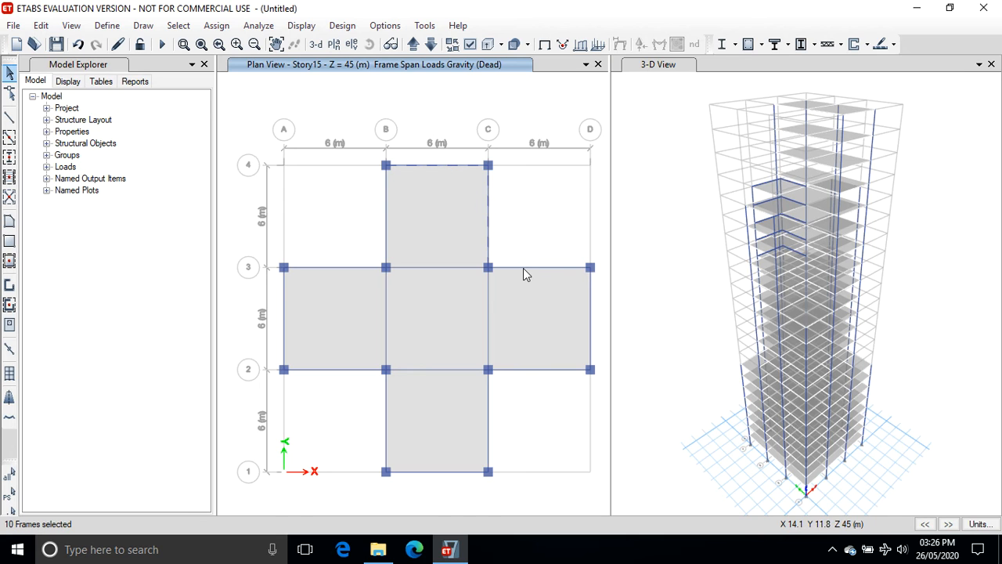
pyautogui.click(523, 268)
pyautogui.click(591, 315)
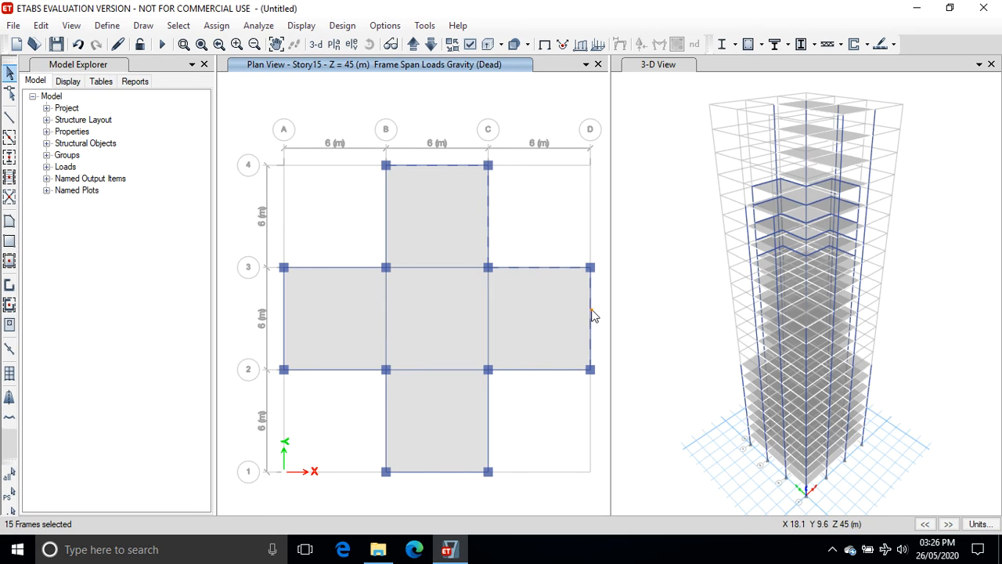
pyautogui.click(562, 370)
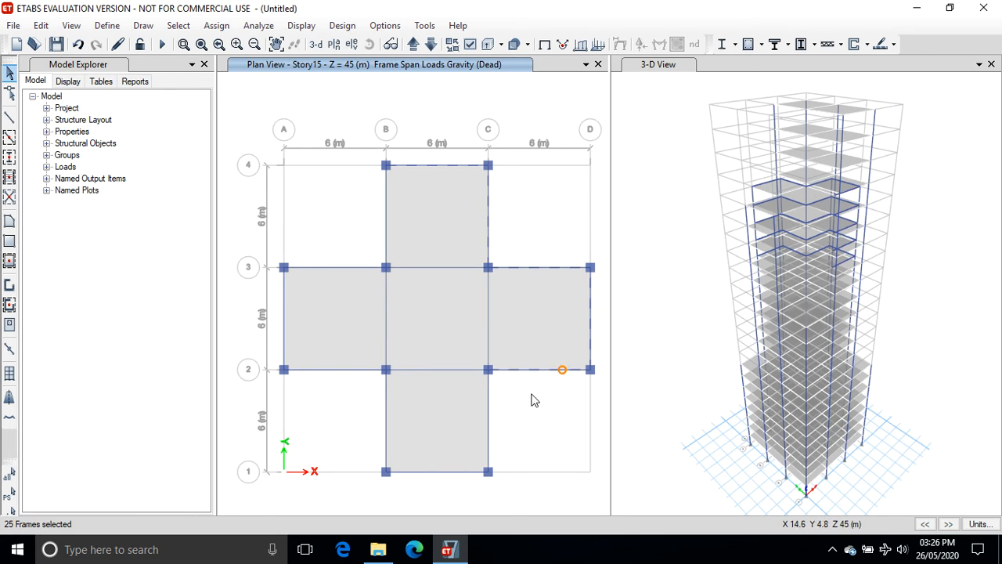
pyautogui.click(488, 405)
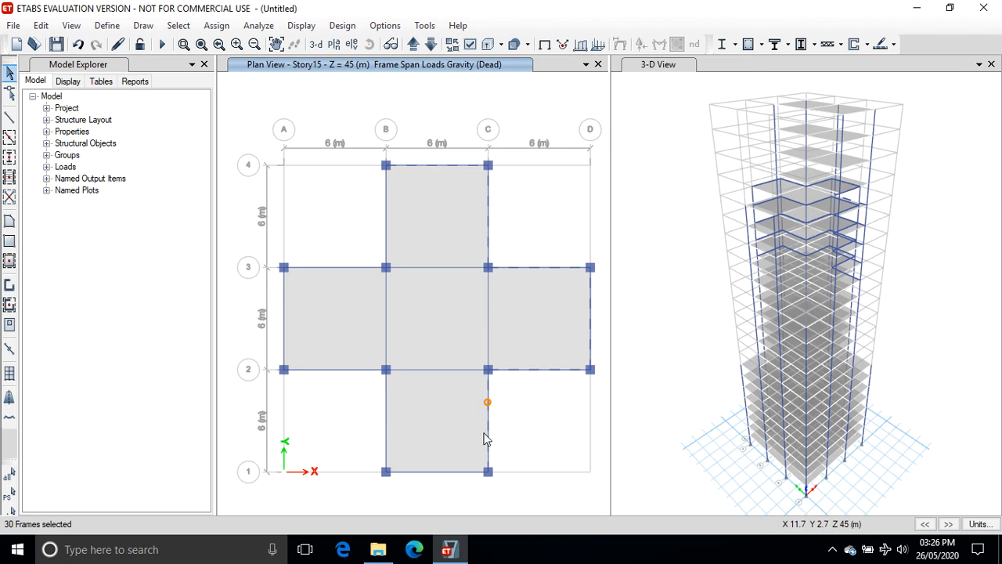
pyautogui.click(456, 473)
pyautogui.click(384, 422)
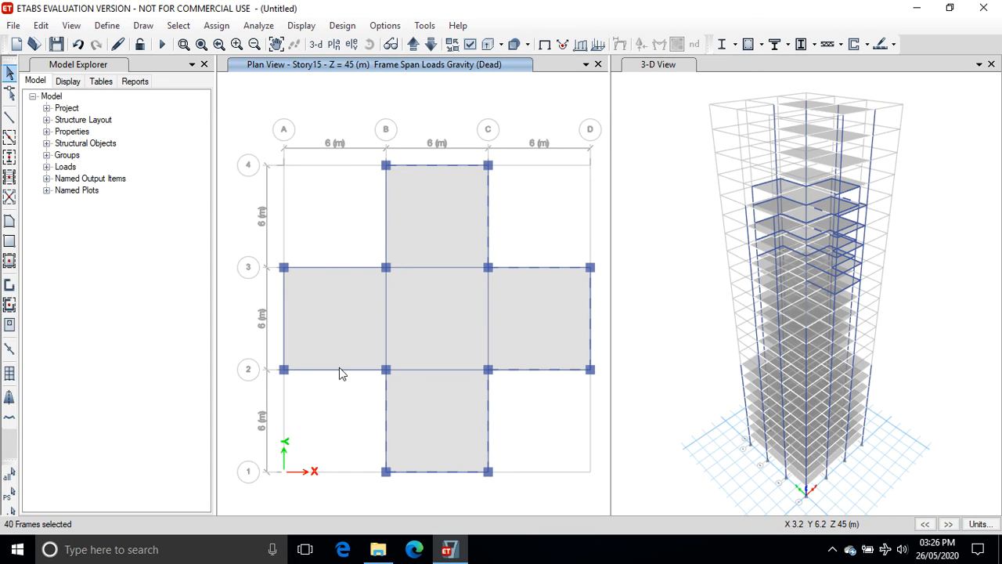
pyautogui.click(339, 369)
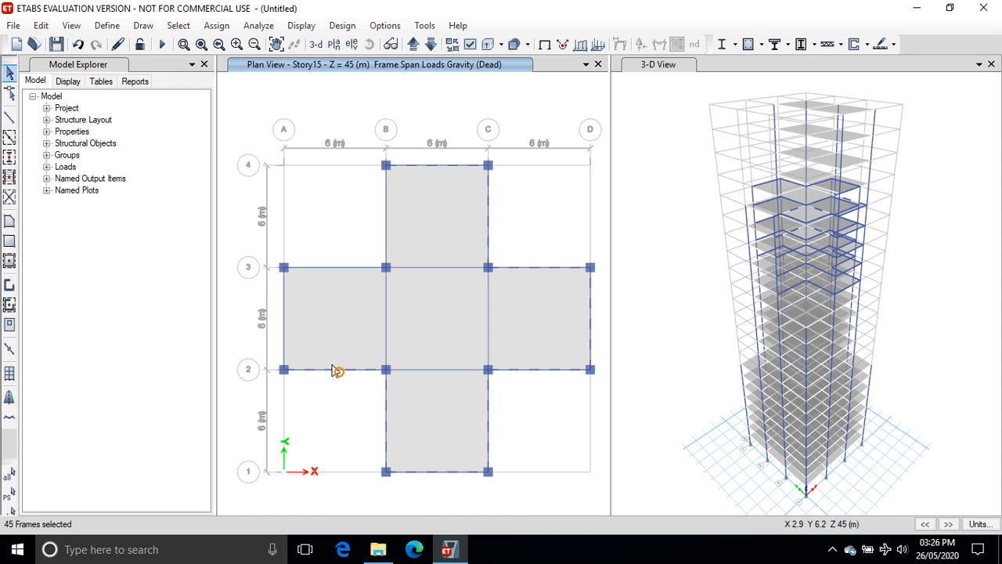
pyautogui.click(285, 316)
pyautogui.click(323, 267)
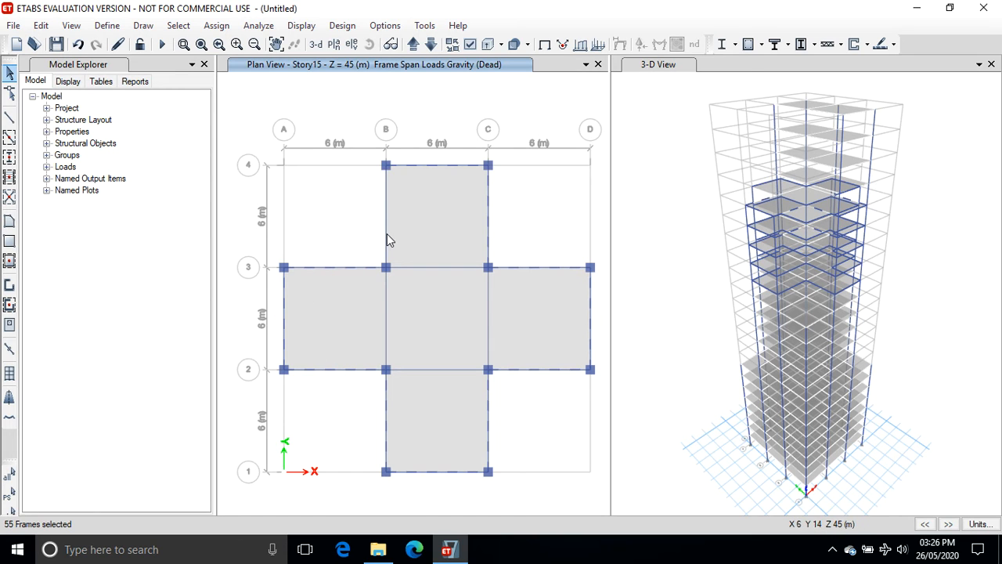
pyautogui.click(386, 234)
# Assign a uniform distributed Dead load of 0.2 kN/m in the gravity direction to the selected Story15 perimeter beams.
pyautogui.click(211, 26)
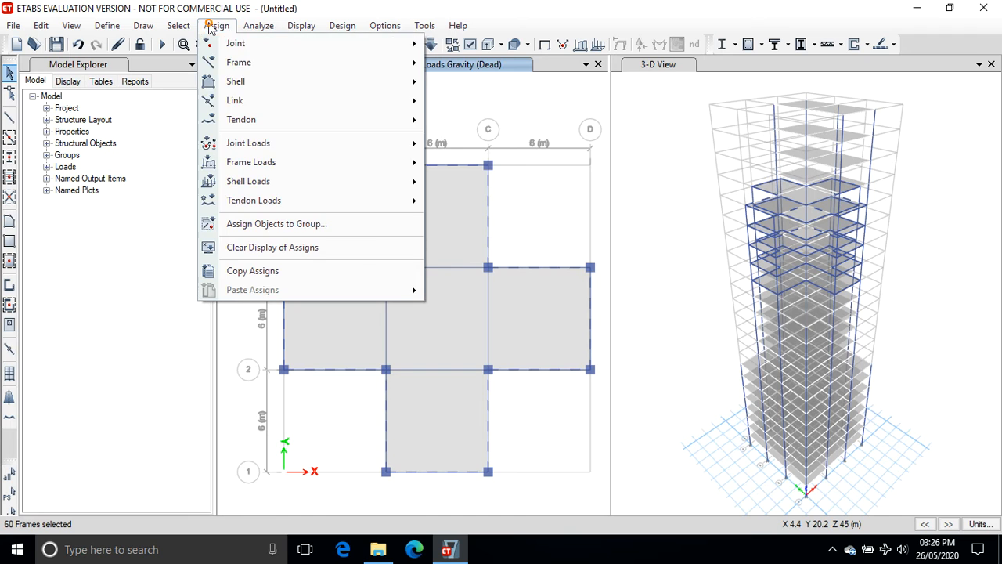
pyautogui.moveTo(261, 166)
pyautogui.click(461, 184)
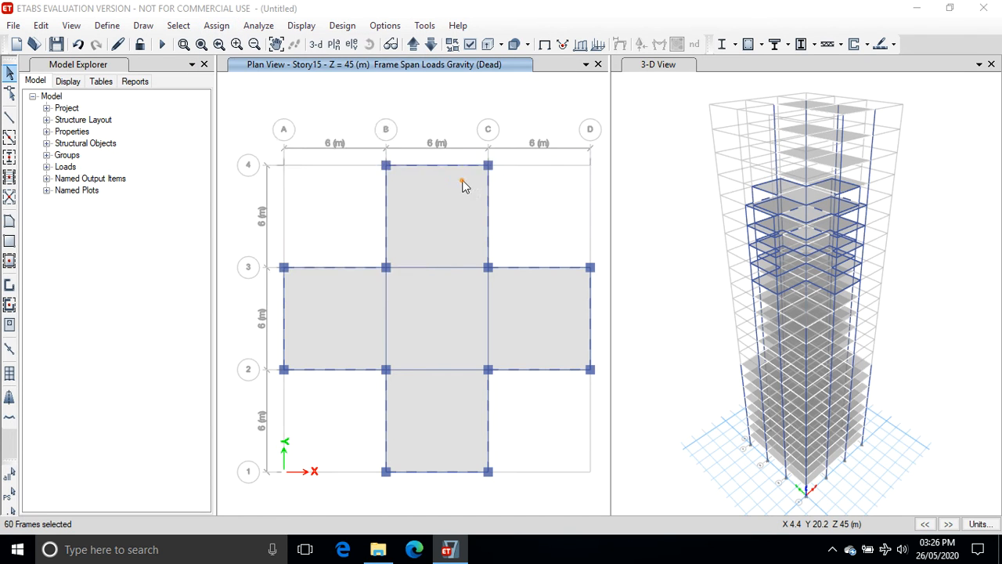
pyautogui.click(654, 396)
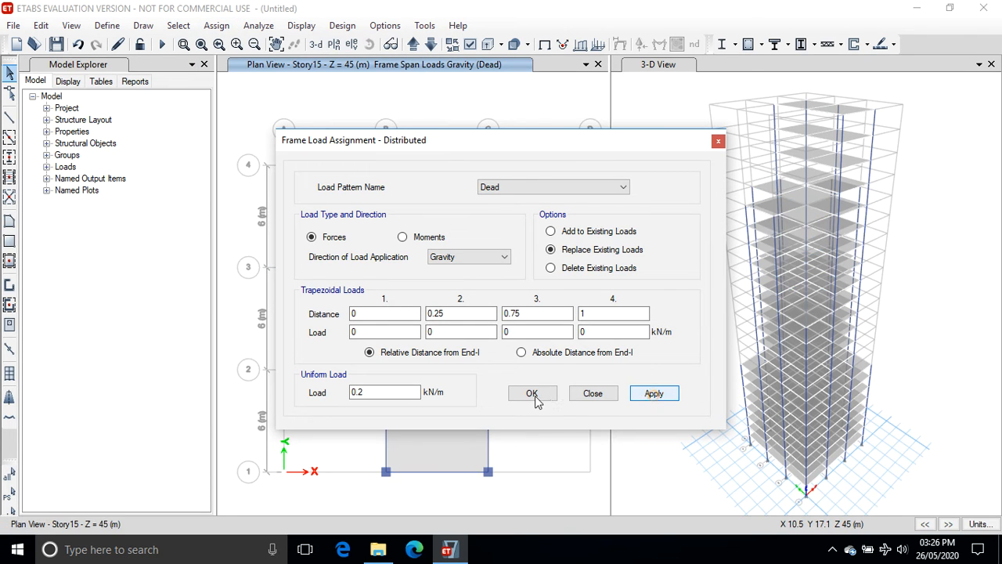
pyautogui.click(532, 394)
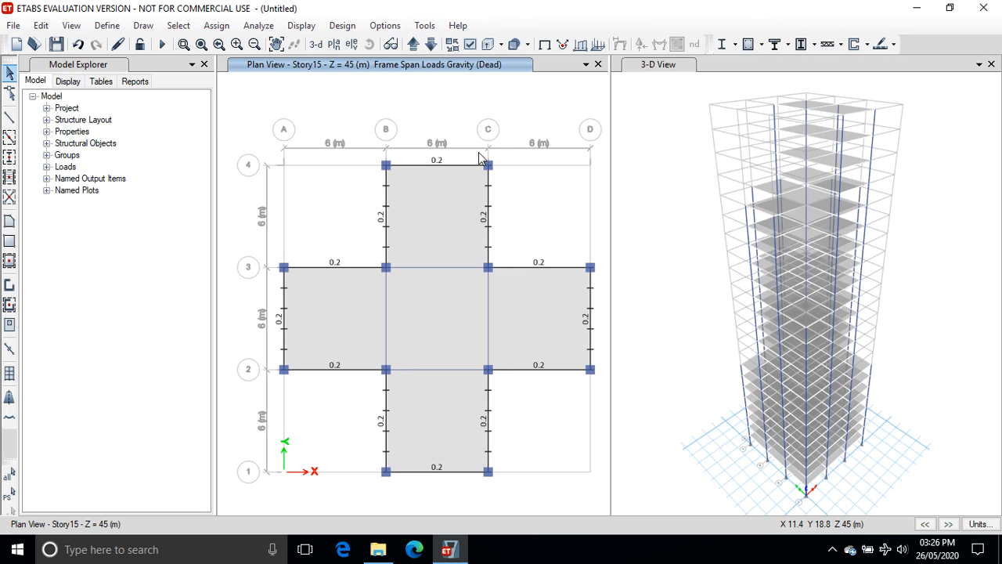
# On the Story20 plan, select all the perimeter beams around the two-bay floor outline.
pyautogui.click(413, 45)
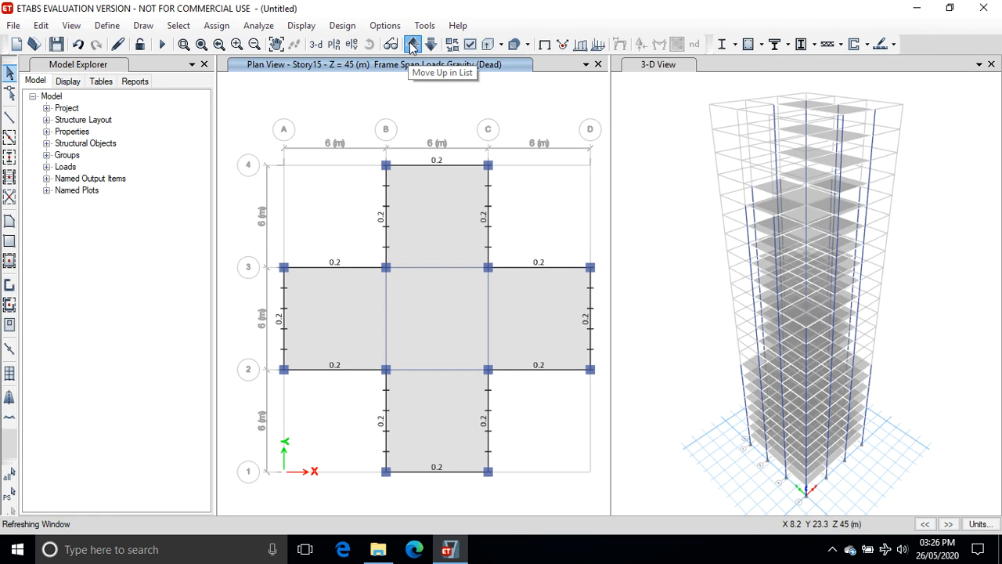
pyautogui.click(412, 45)
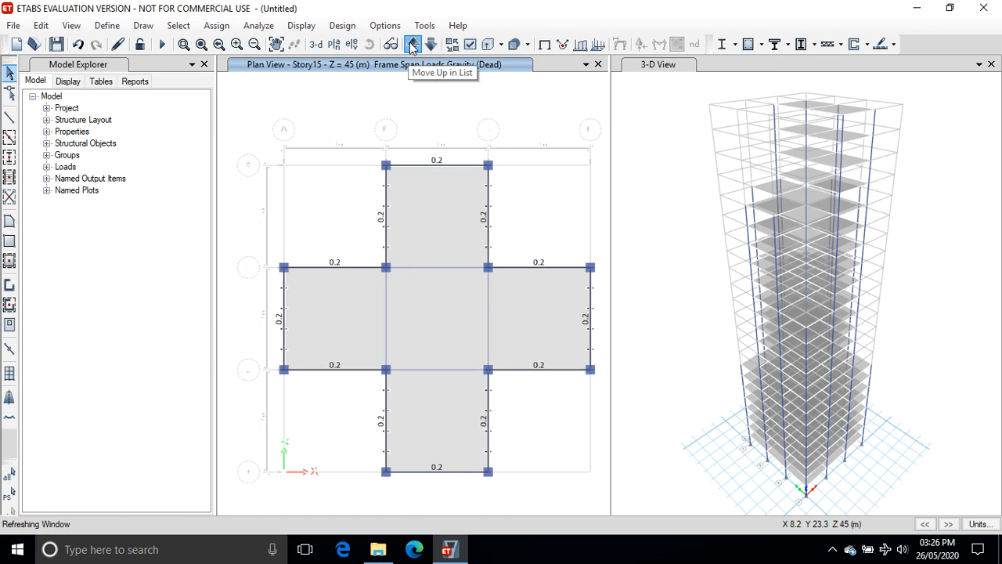
pyautogui.click(413, 45)
pyautogui.click(412, 45)
pyautogui.click(413, 45)
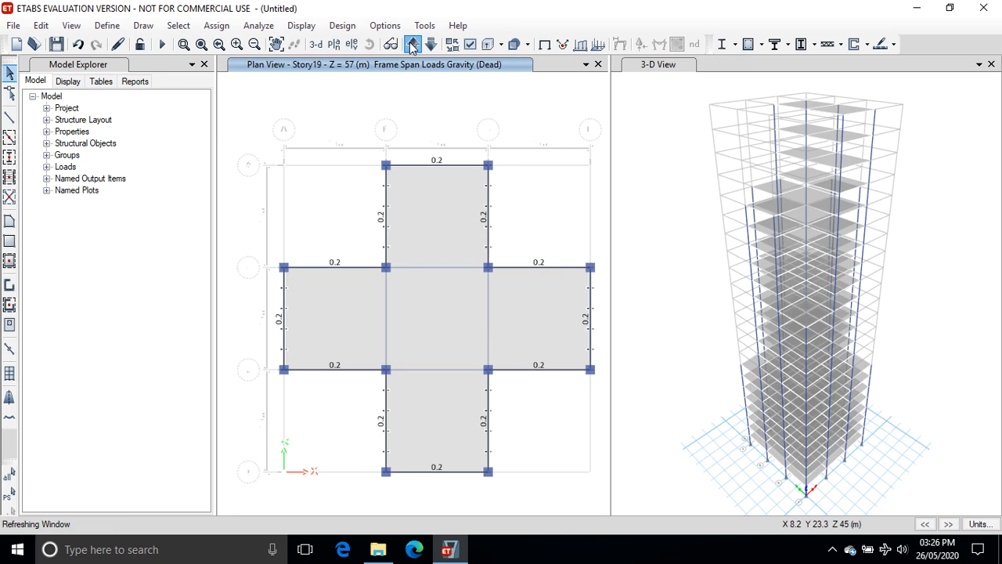
pyautogui.click(413, 46)
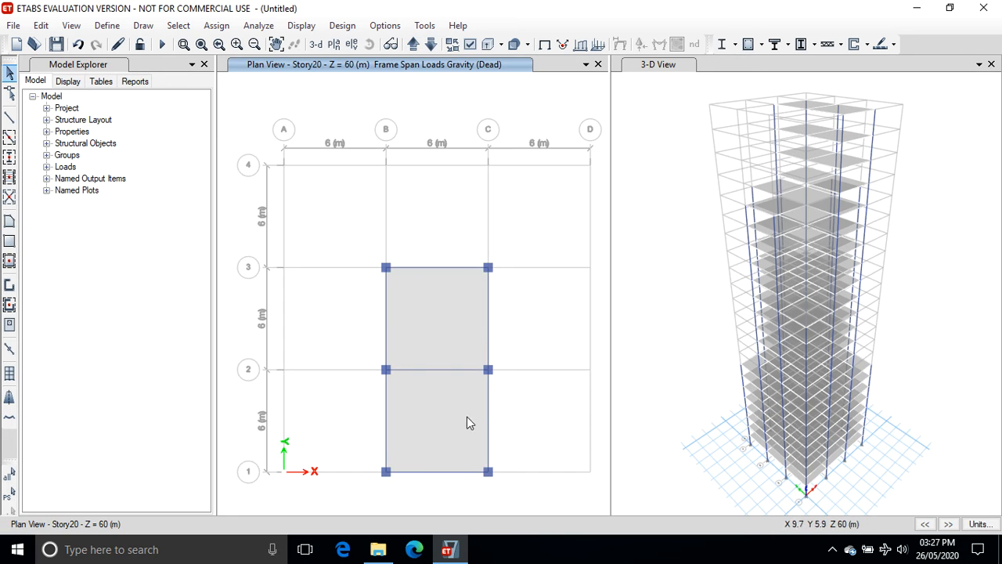
pyautogui.click(415, 267)
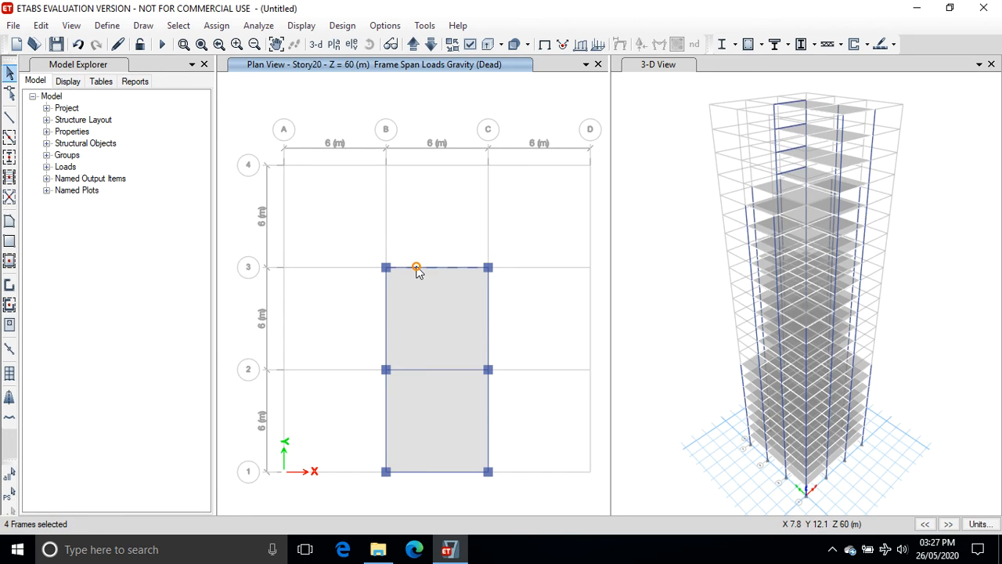
pyautogui.click(487, 409)
pyautogui.click(455, 472)
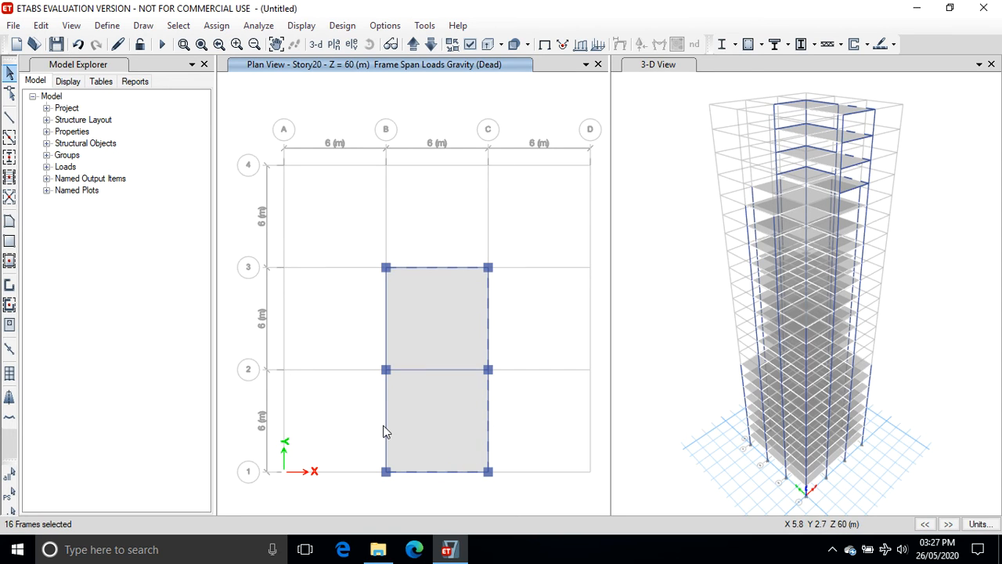
pyautogui.click(384, 425)
pyautogui.click(384, 327)
pyautogui.click(216, 26)
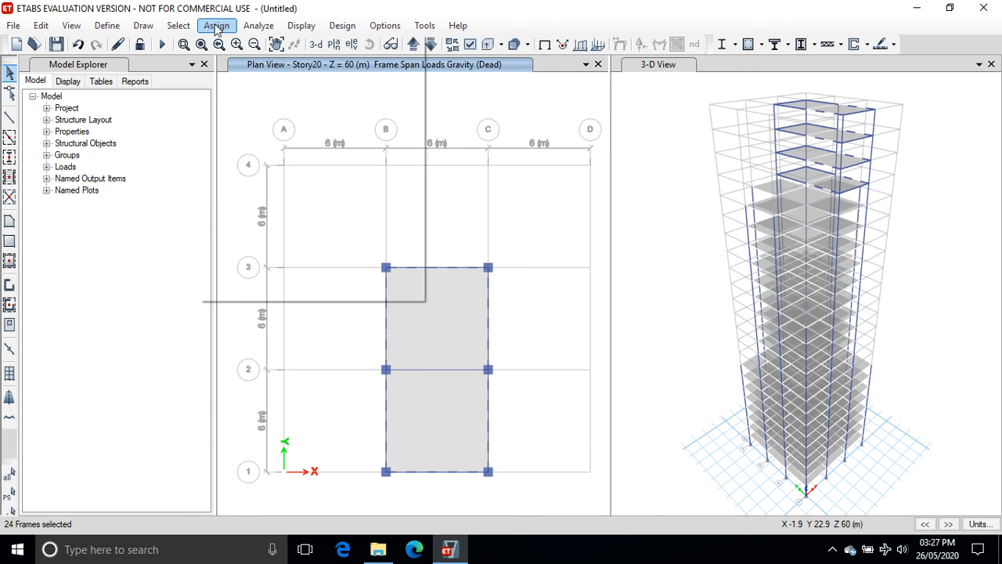
pyautogui.click(216, 26)
pyautogui.click(303, 26)
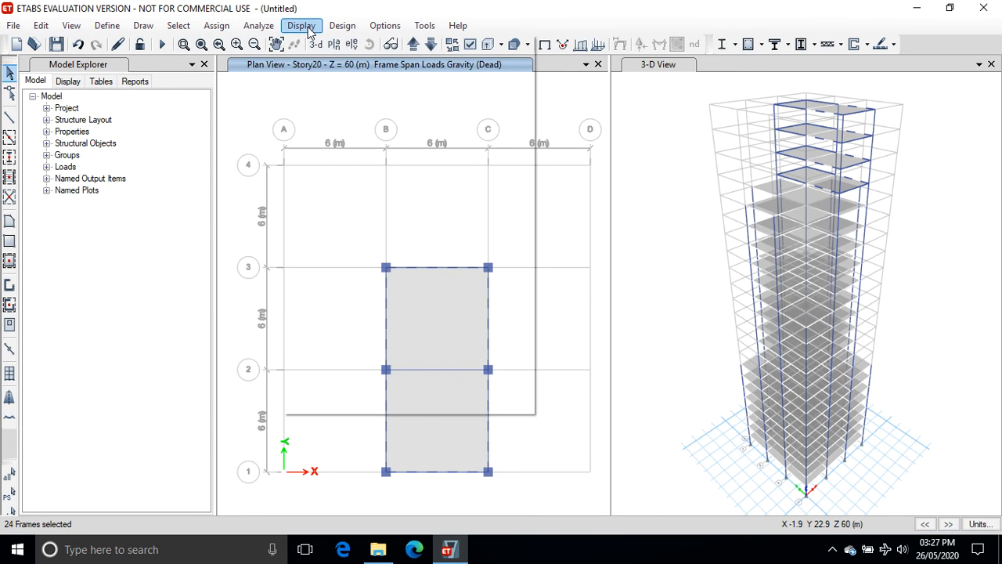
# Assign a uniform distributed Dead load of 0.2 kN/m in the gravity direction to the selected Story20 perimeter beams.
pyautogui.click(317, 44)
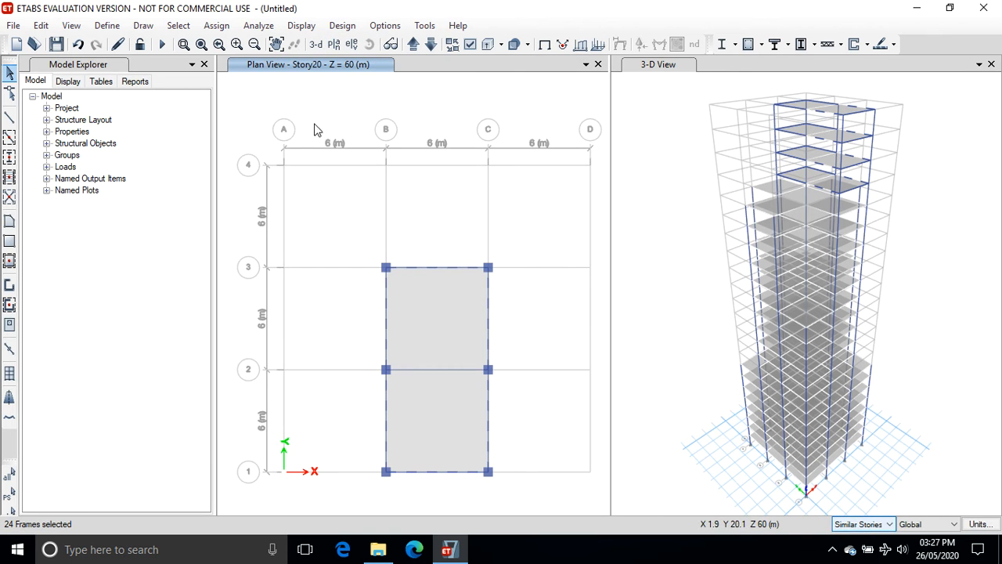
pyautogui.click(216, 26)
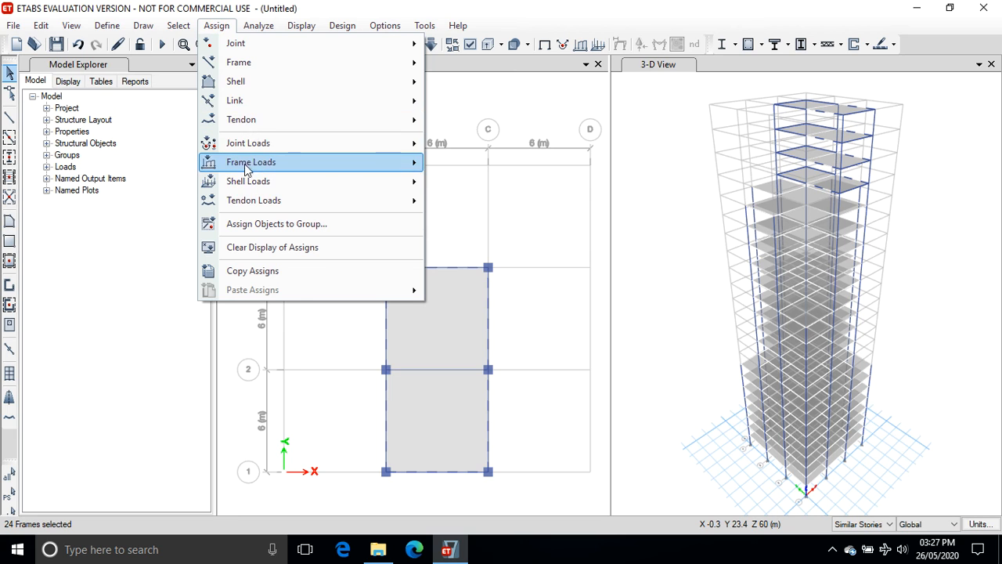
pyautogui.moveTo(249, 165)
pyautogui.click(474, 182)
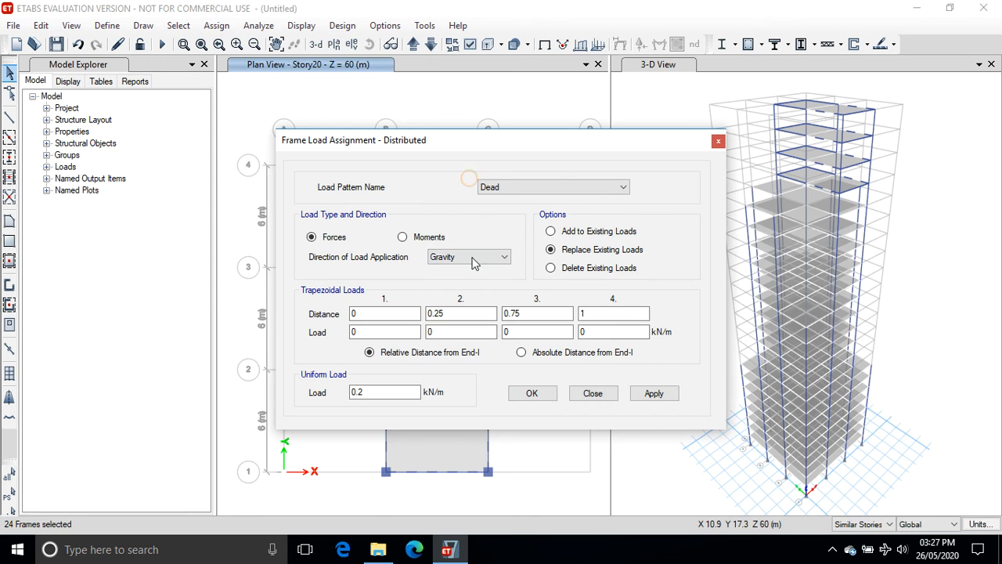
pyautogui.click(644, 396)
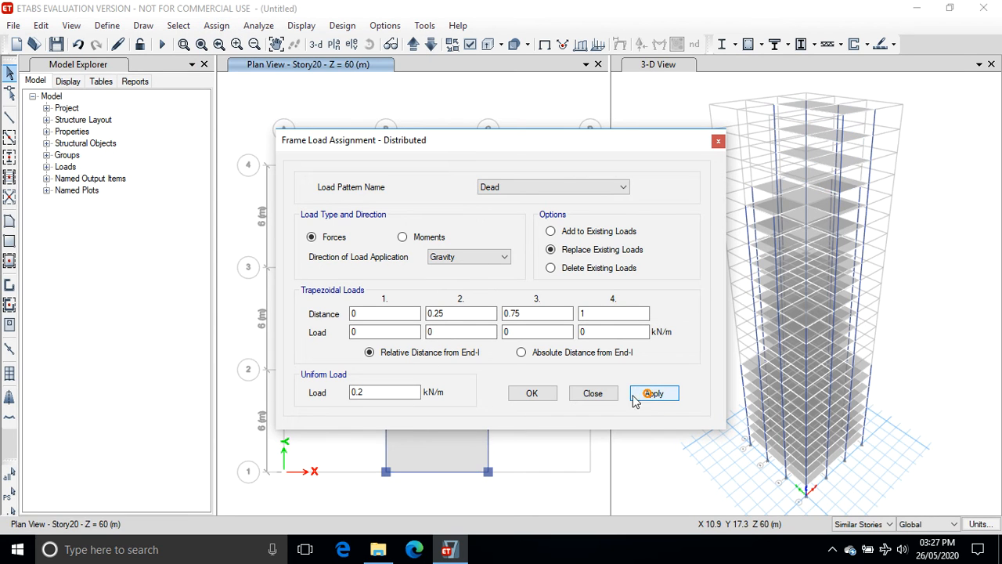
pyautogui.click(537, 395)
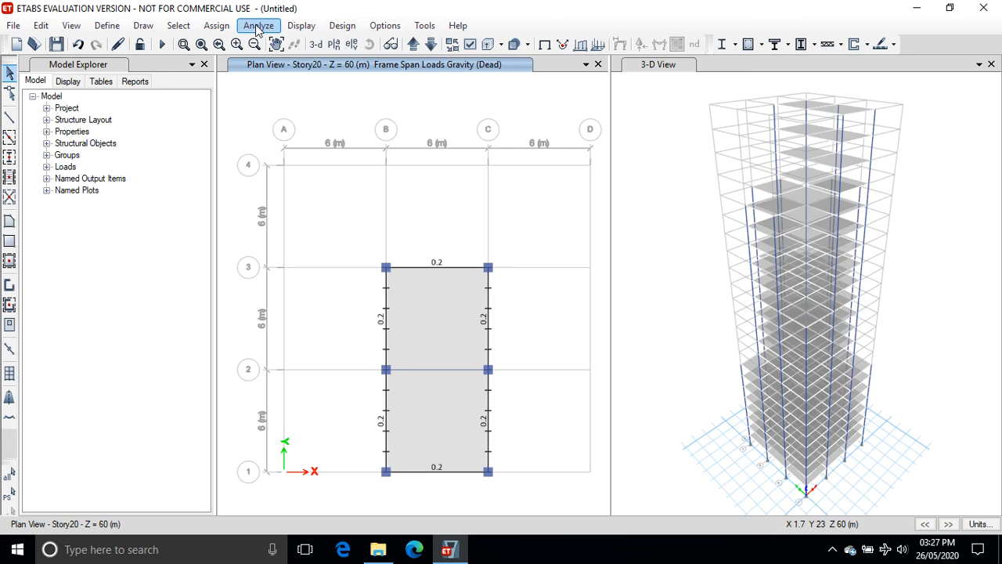
# Set the story selection scope to One Story and move the plan view up to Story23.
pyautogui.click(305, 25)
pyautogui.click(312, 41)
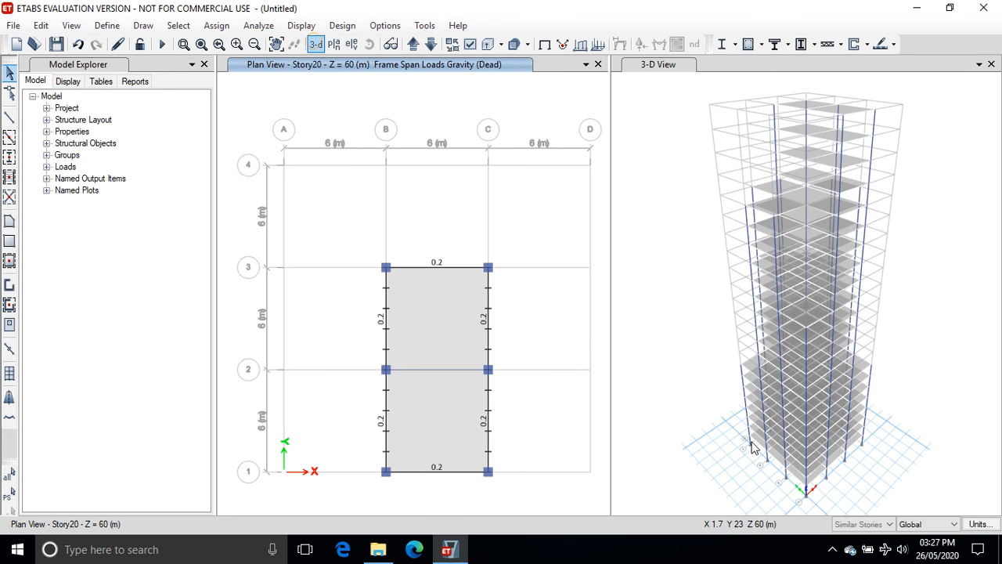
pyautogui.click(890, 524)
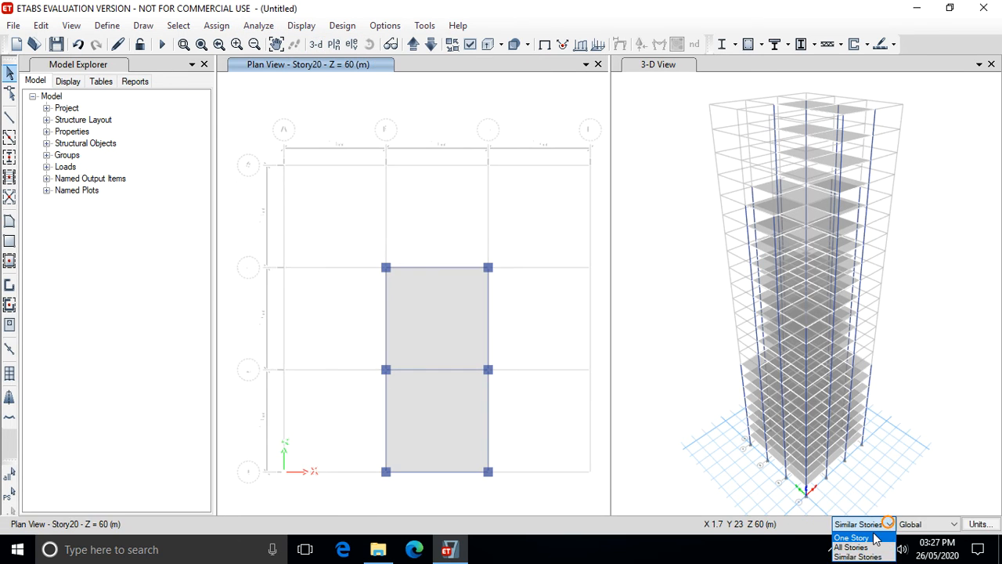
pyautogui.click(857, 535)
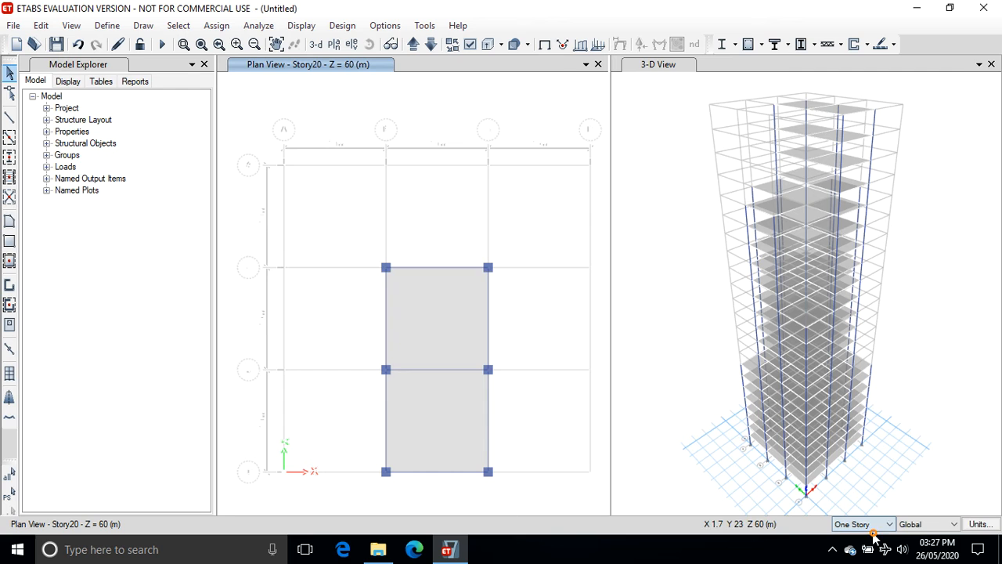
pyautogui.click(414, 46)
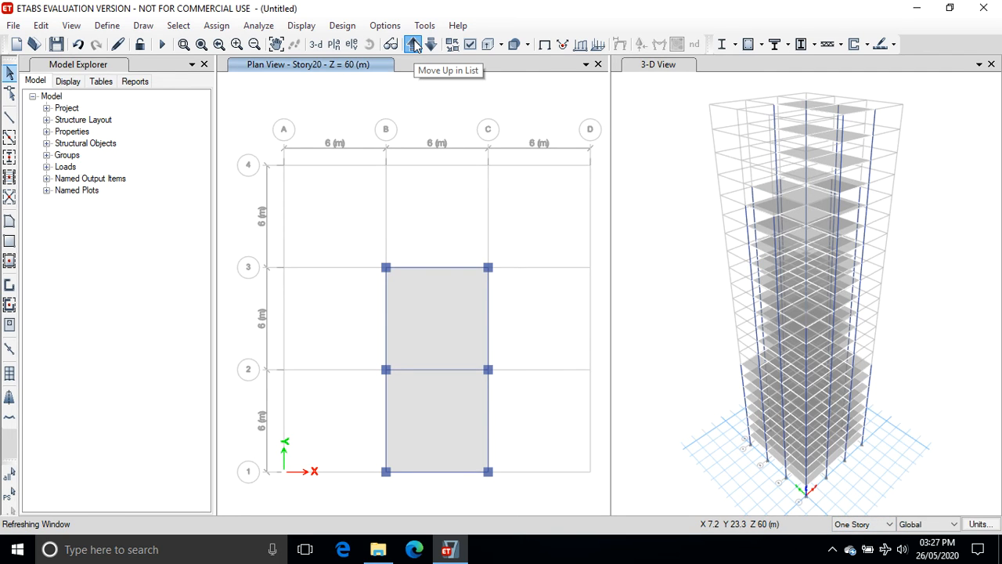
pyautogui.click(415, 45)
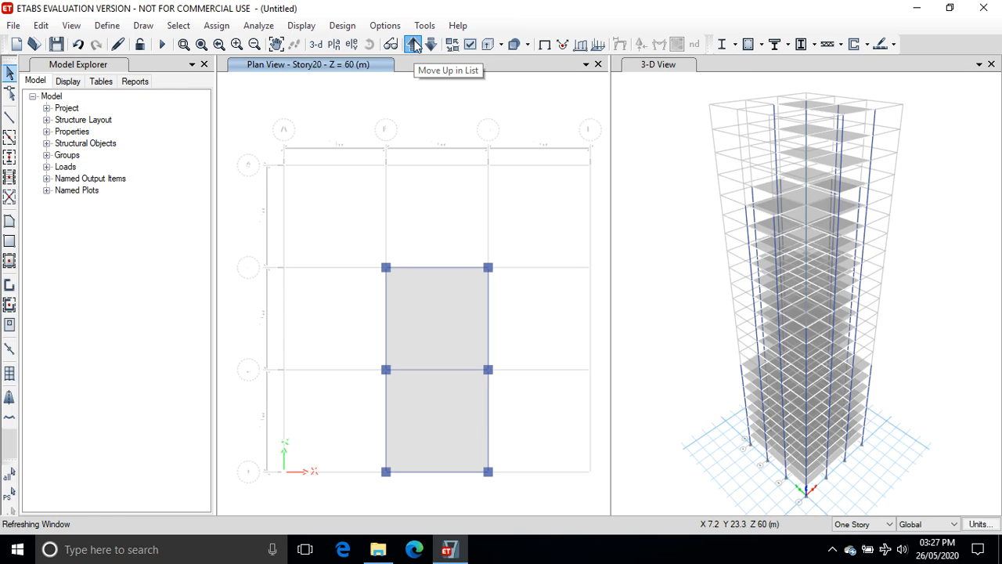
pyautogui.click(415, 46)
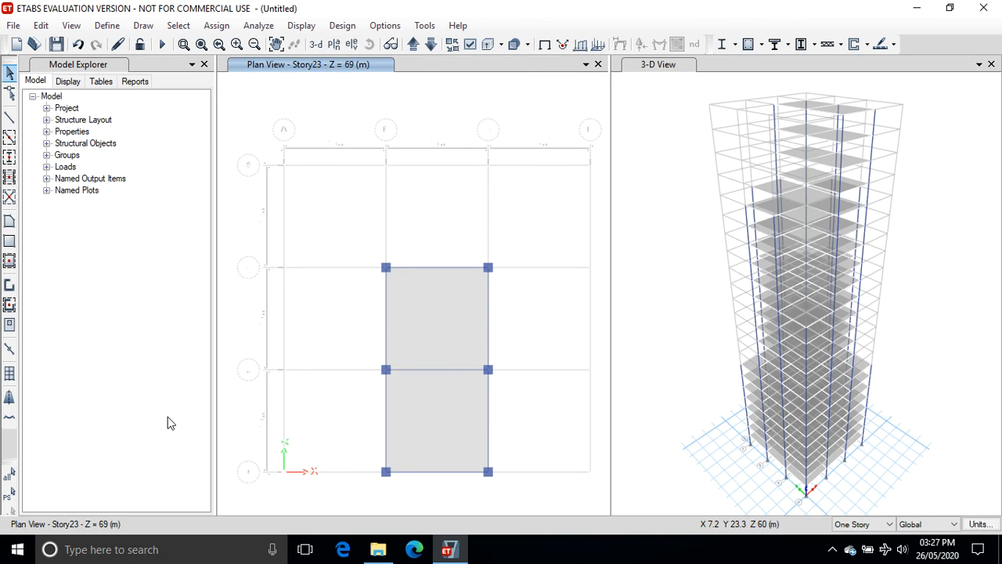
# On the Story23 plan, select the six perimeter beams around the two-bay floor outline.
pyautogui.click(429, 268)
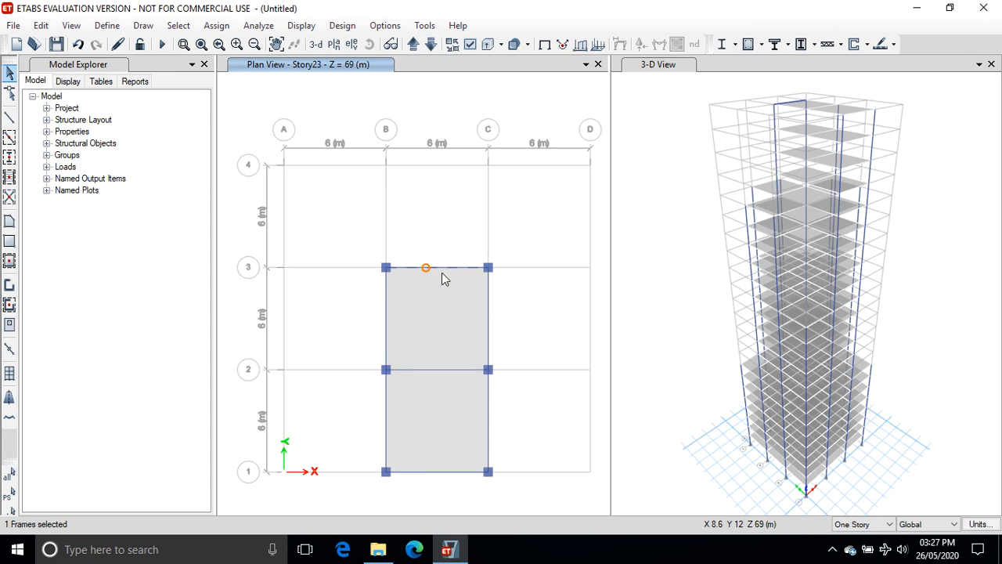
pyautogui.click(488, 315)
pyautogui.click(487, 411)
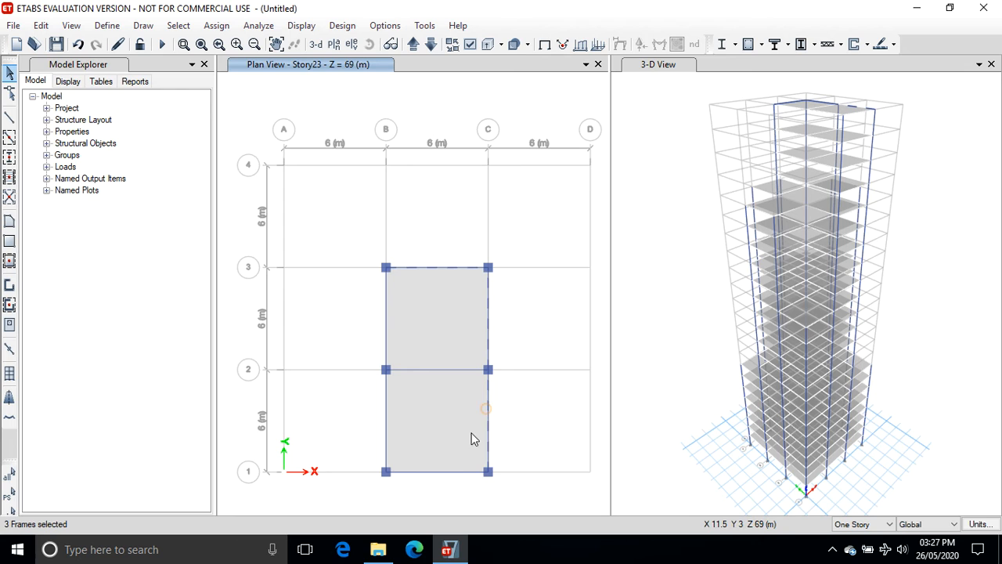
pyautogui.click(439, 472)
pyautogui.click(385, 433)
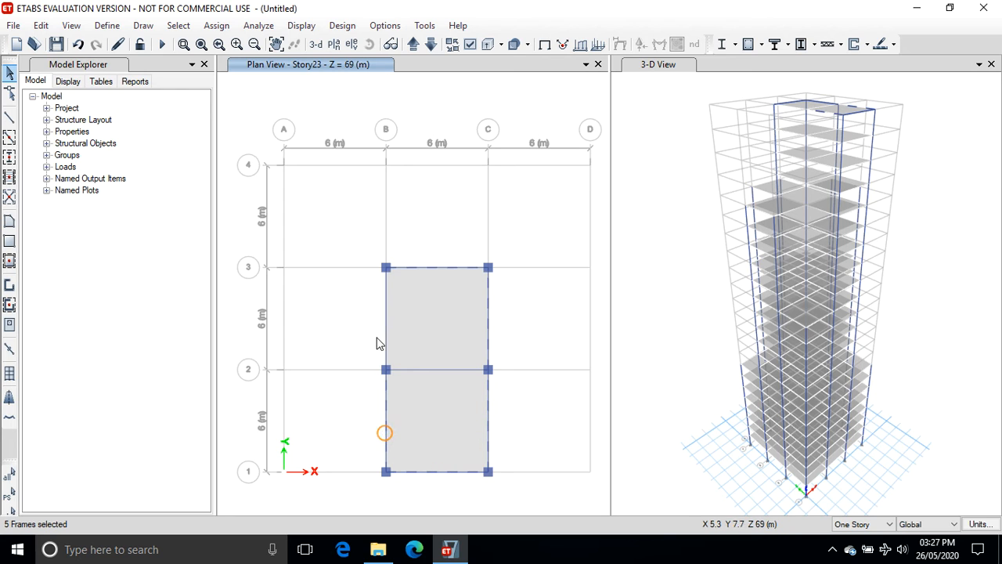
pyautogui.click(385, 317)
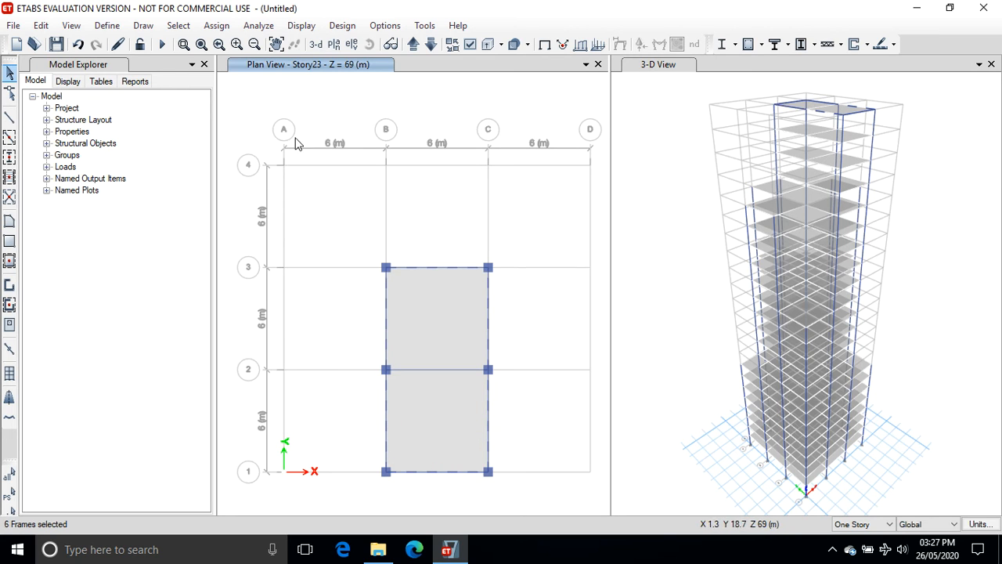
# Delete the existing distributed Dead loads from the selected Story23 perimeter beams.
pyautogui.click(217, 25)
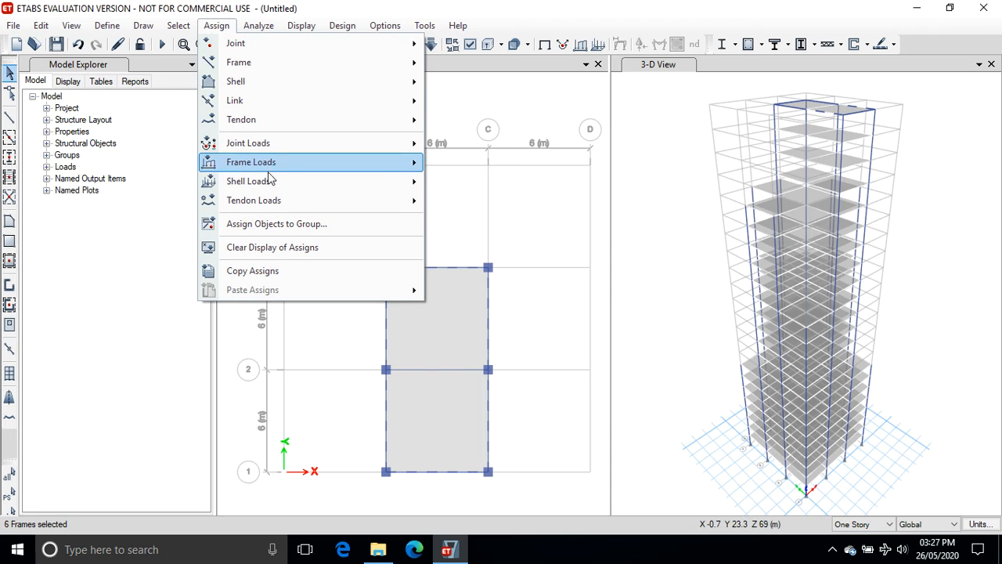
pyautogui.moveTo(270, 180)
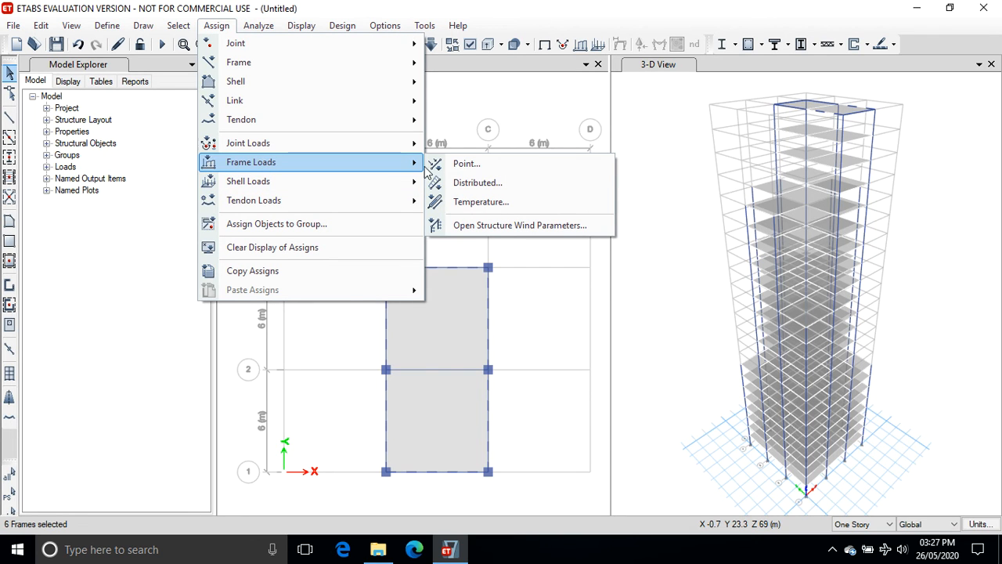
pyautogui.click(465, 183)
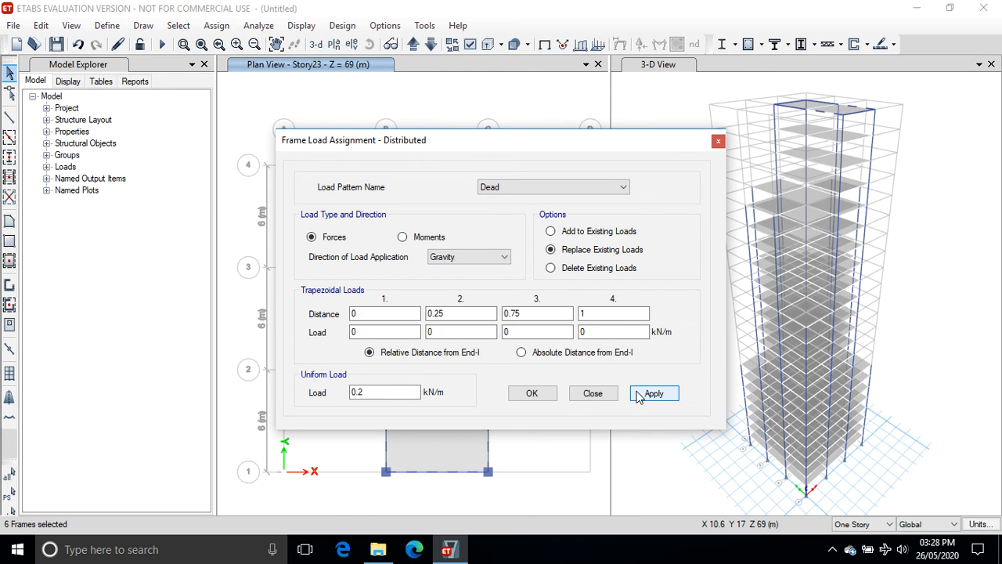
pyautogui.click(551, 268)
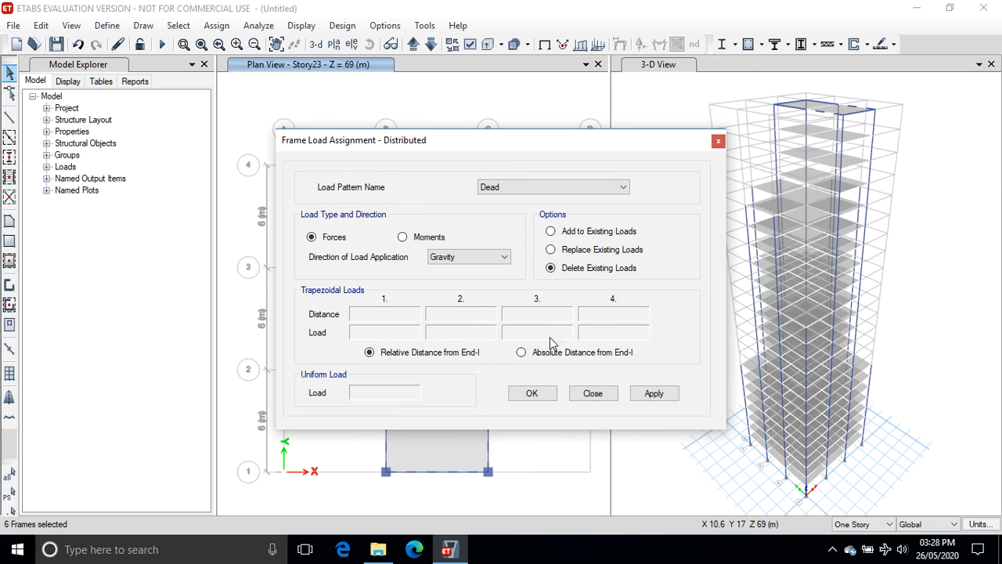
pyautogui.click(653, 393)
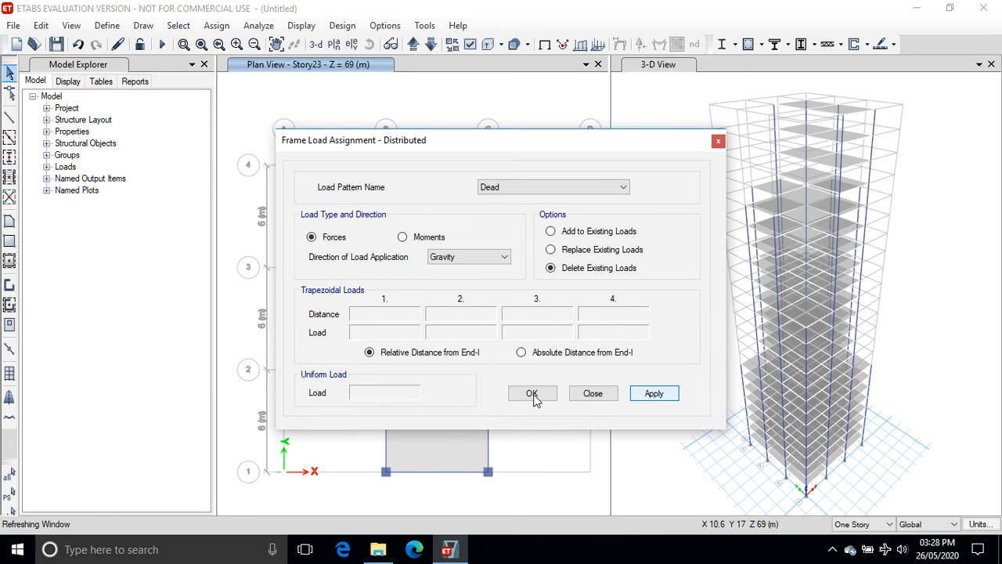
pyautogui.click(533, 393)
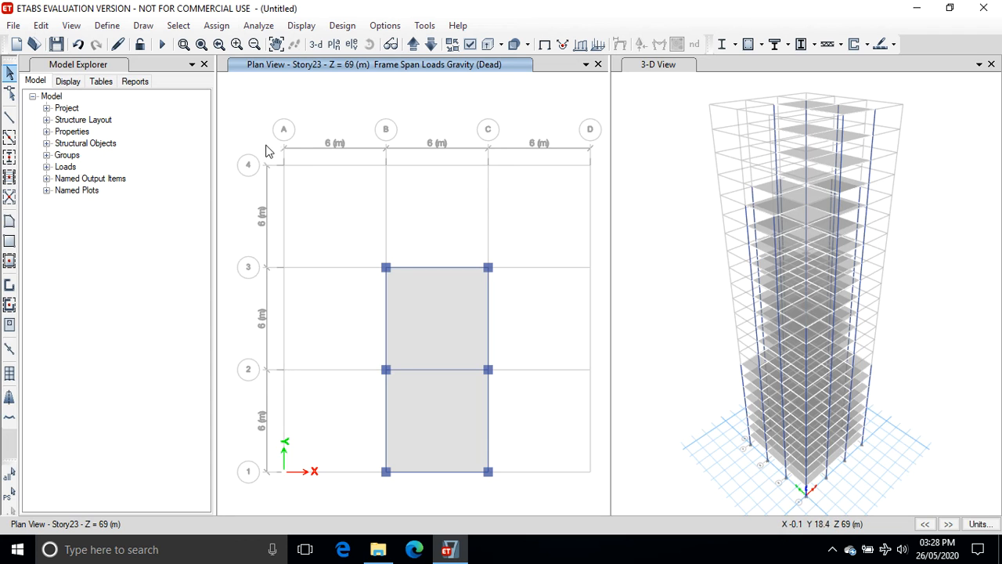
# Auto-draw cladding around the building using the floors.
pyautogui.click(141, 27)
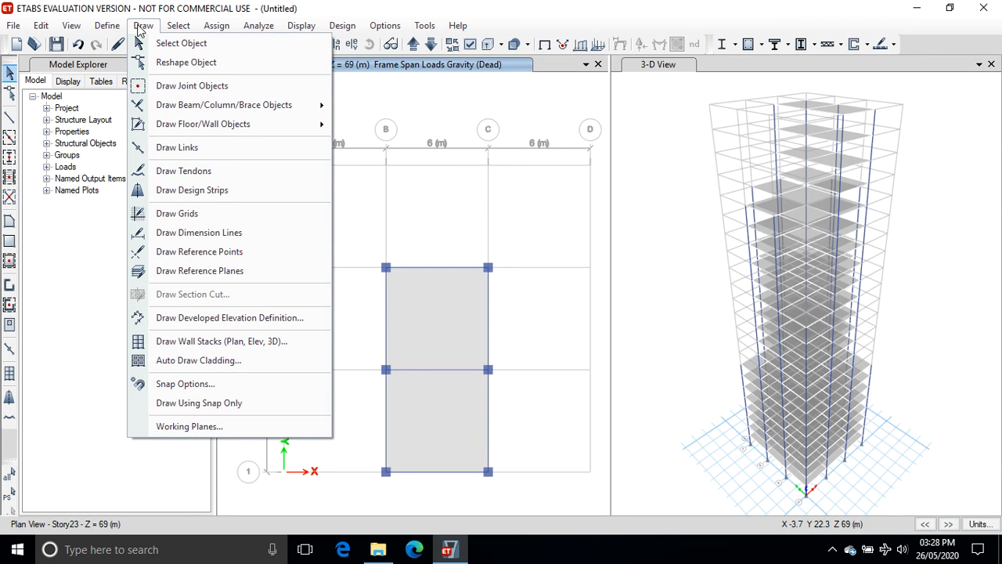
pyautogui.click(192, 359)
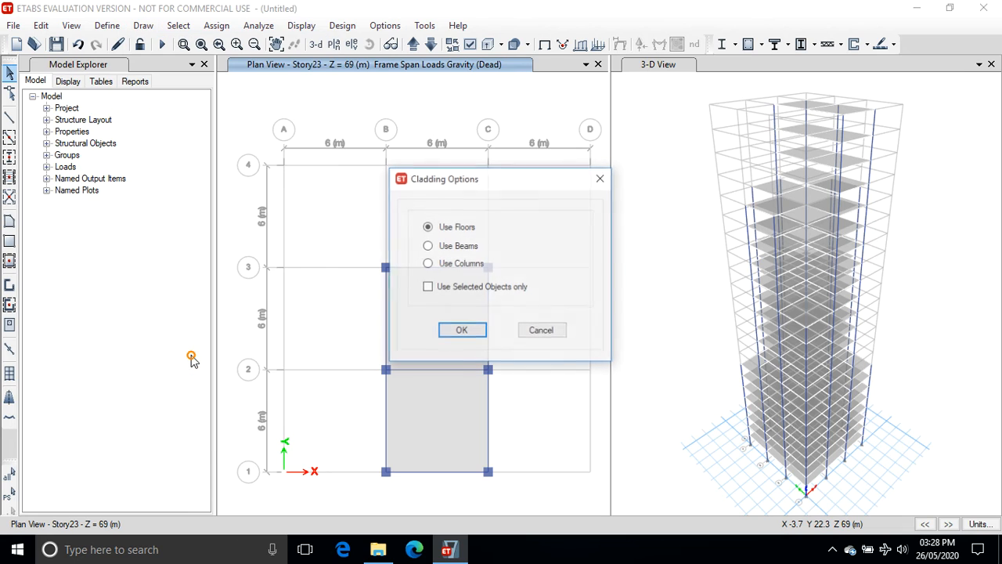
pyautogui.click(462, 332)
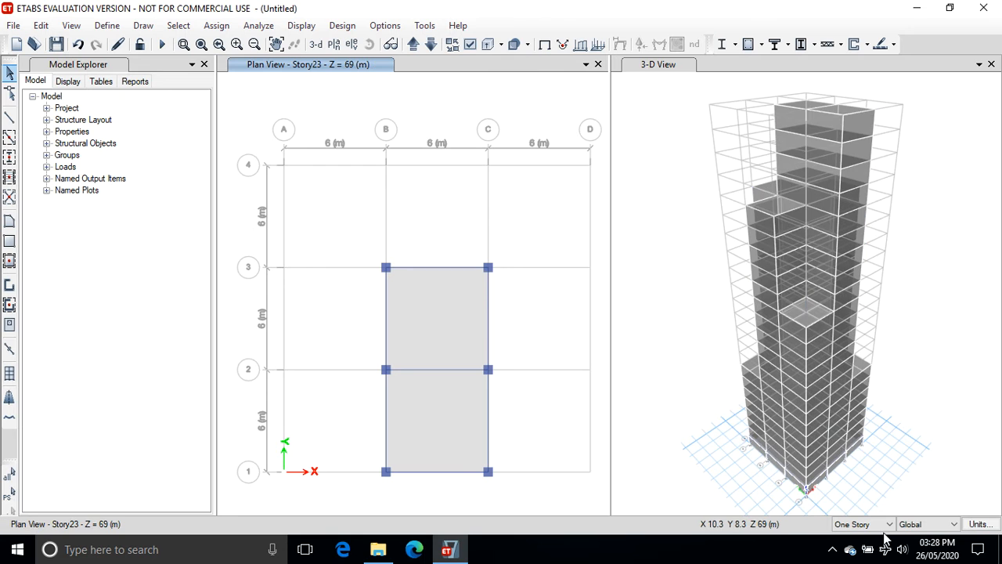
# Turn on the extruded view for frame objects in the 3-D view.
pyautogui.click(681, 66)
pyautogui.click(369, 44)
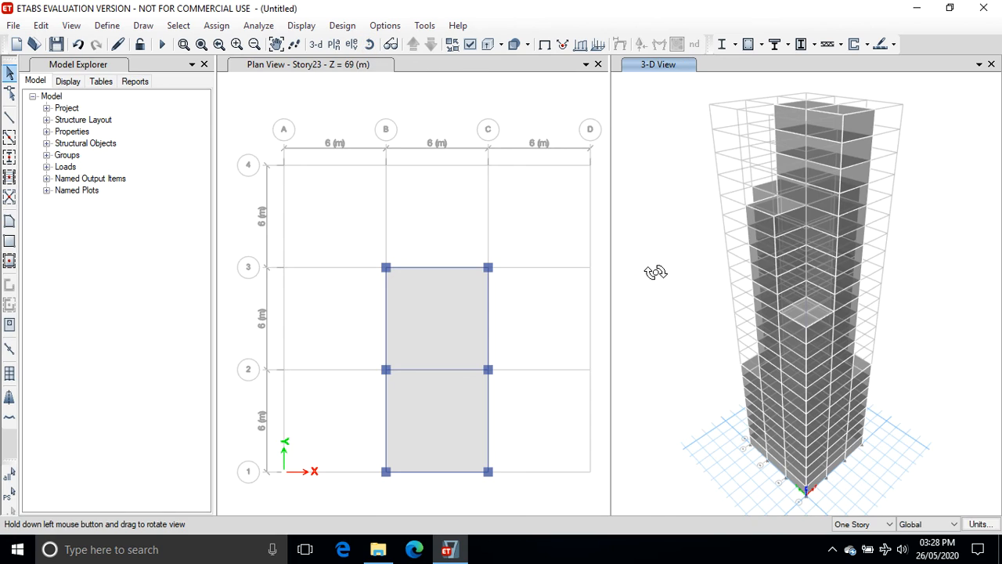
pyautogui.moveTo(654, 267); pyautogui.dragTo(633, 293)
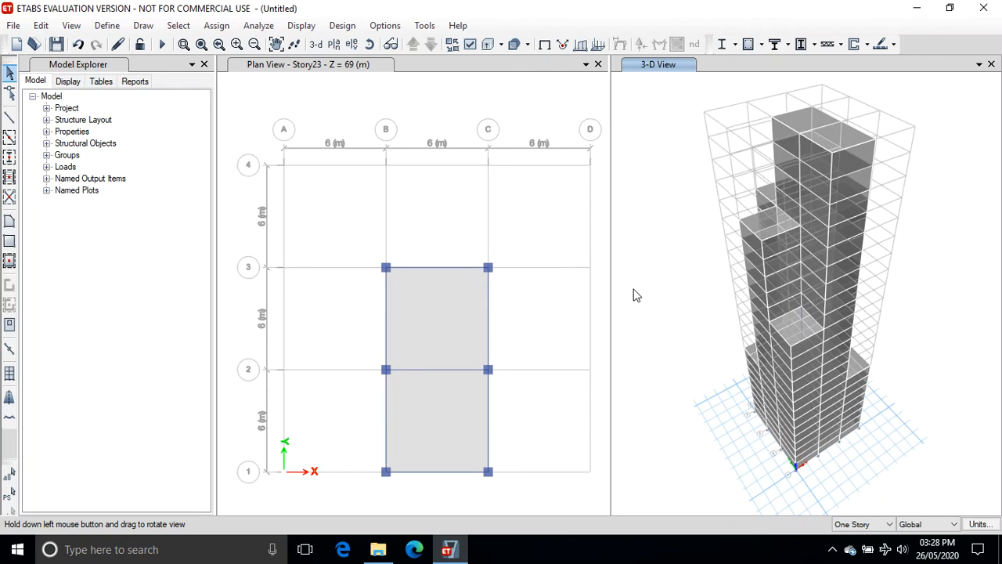
pyautogui.click(527, 44)
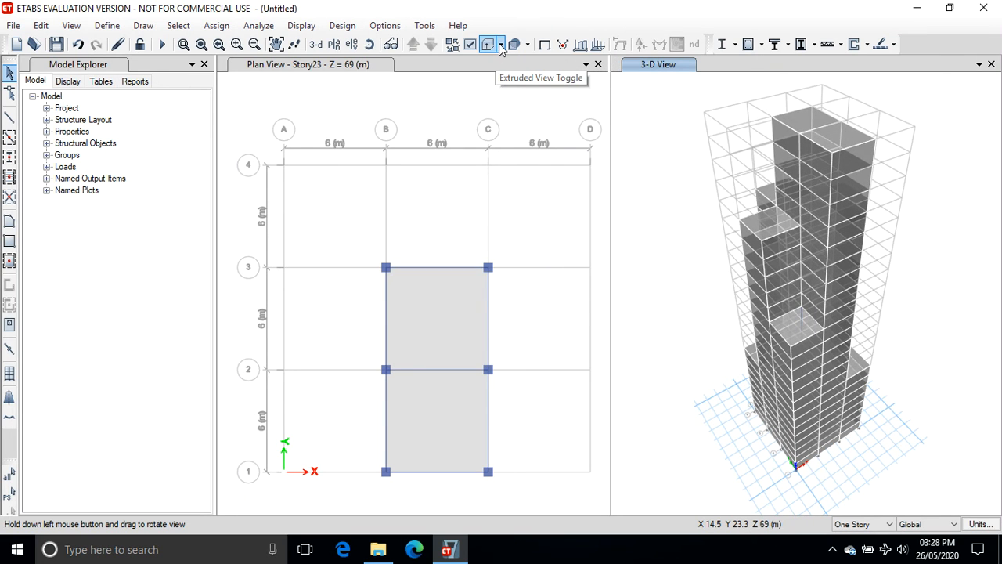
pyautogui.click(501, 44)
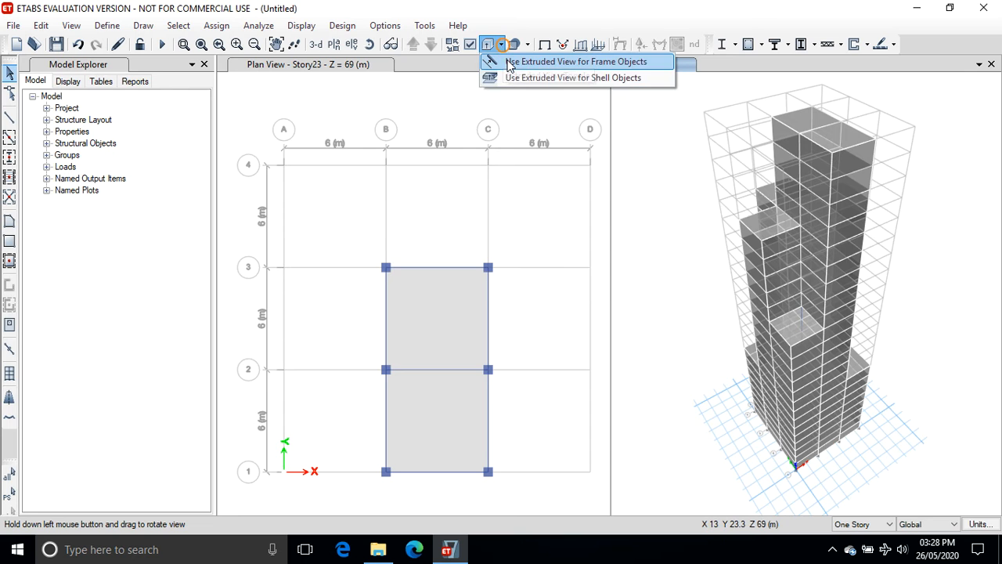
pyautogui.click(510, 61)
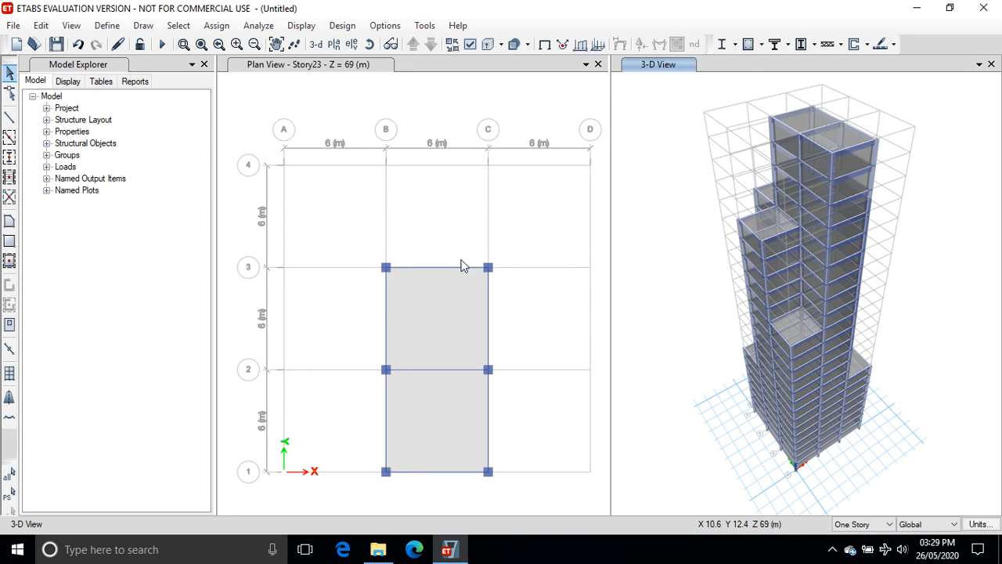
# Switch the plan view to the Base level and select all 16 base joints.
pyautogui.click(362, 68)
pyautogui.click(413, 45)
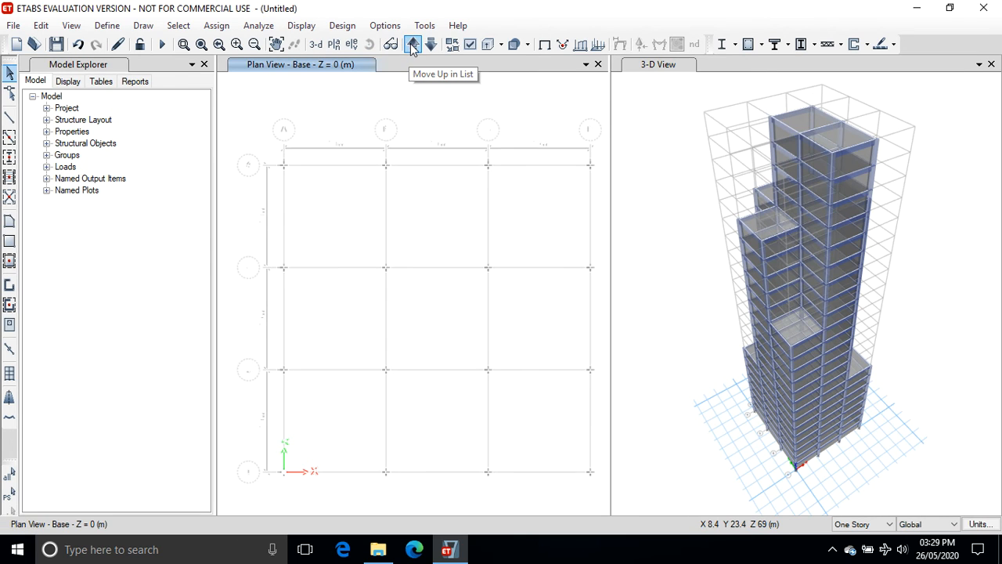
pyautogui.moveTo(228, 131); pyautogui.dragTo(603, 499)
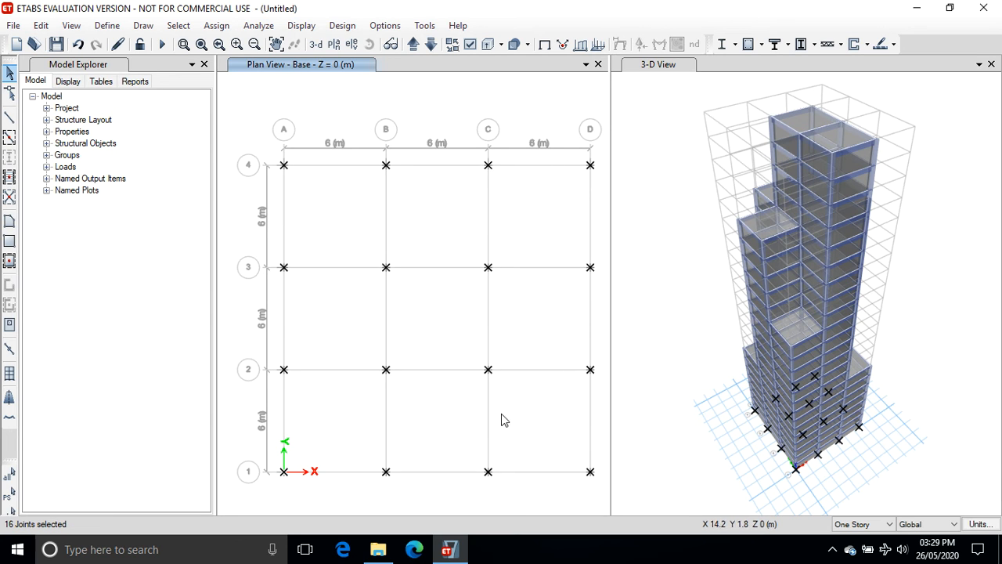
# Assign fixed restraints to the selected base joints, restraining all translations and rotations.
pyautogui.click(215, 28)
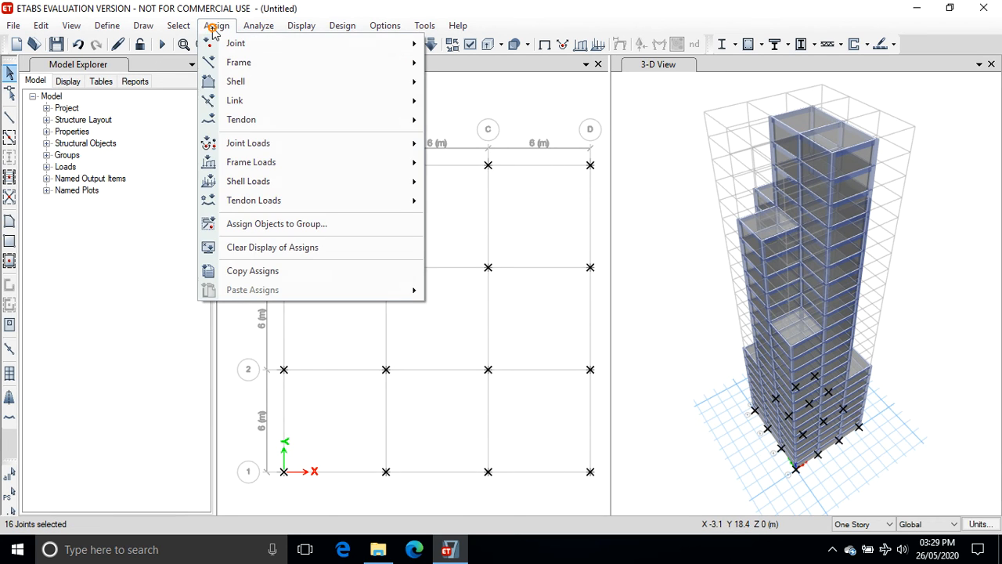
pyautogui.moveTo(241, 47)
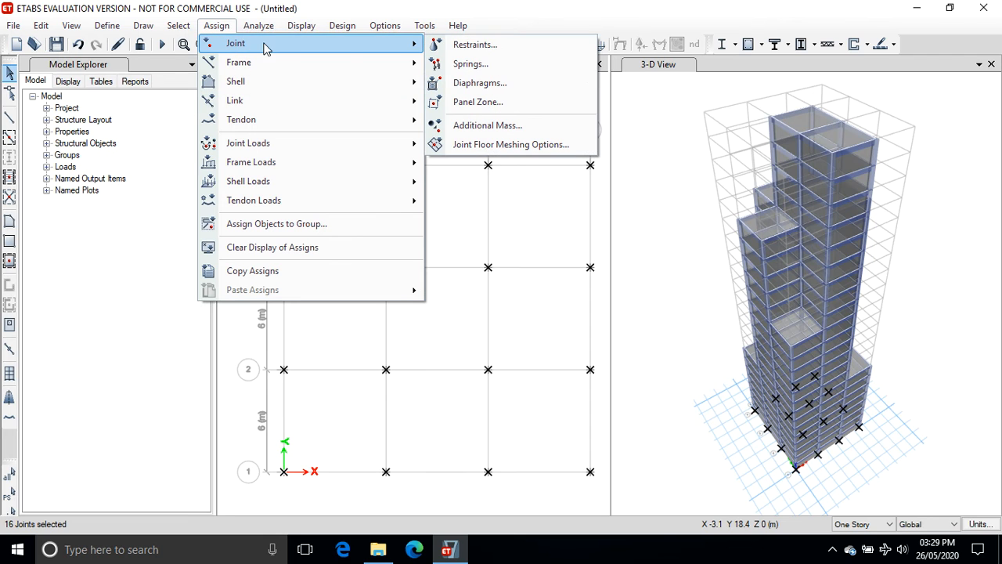
pyautogui.click(469, 45)
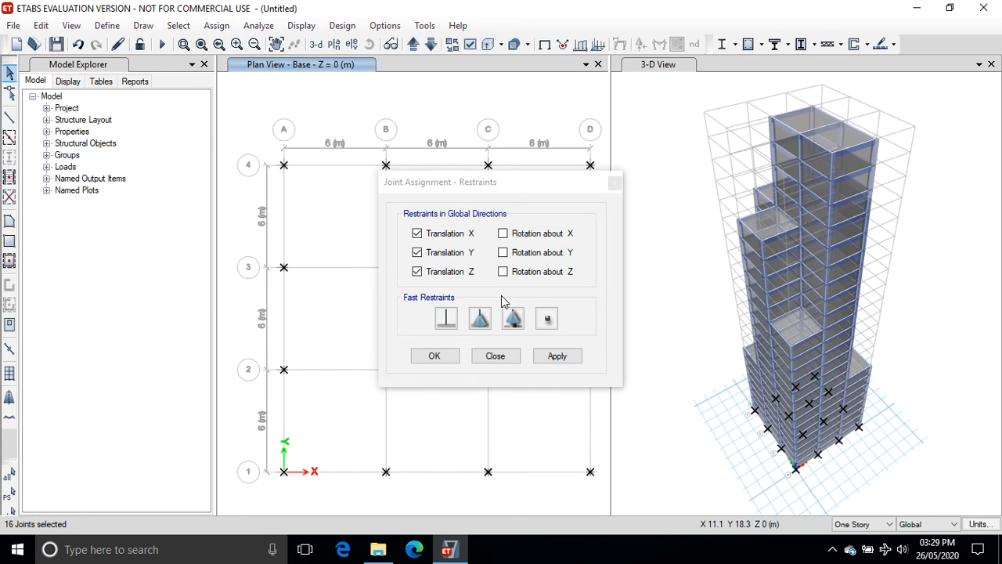
pyautogui.click(446, 317)
pyautogui.click(552, 356)
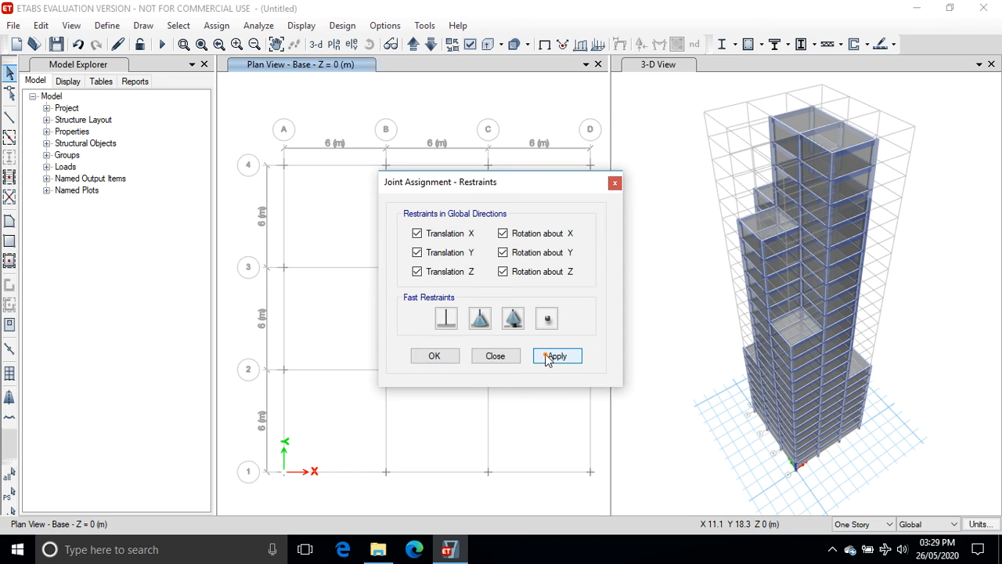
# Apply the fixed restraints to the selected base joints and close the restraints dialog.
pyautogui.click(435, 356)
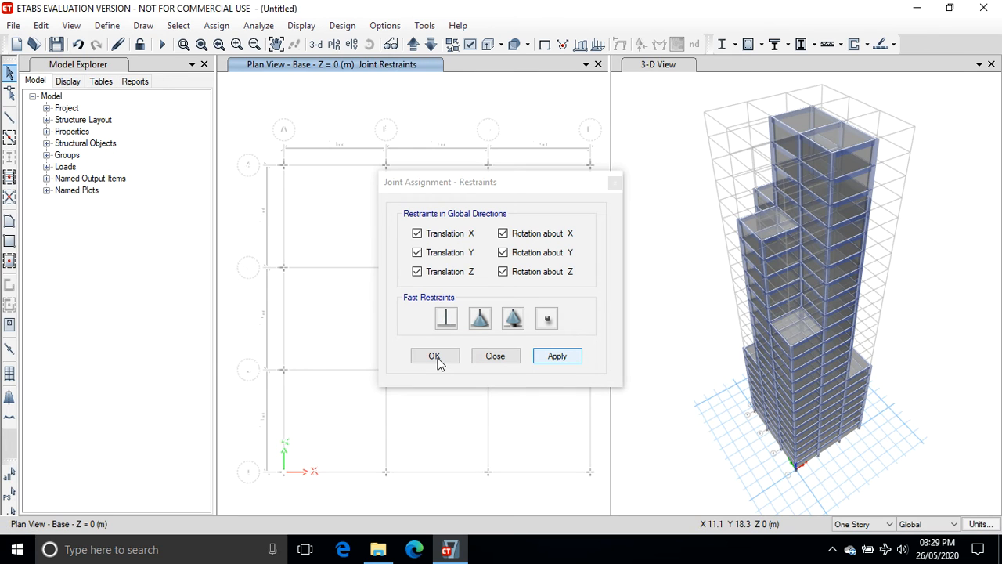
pyautogui.click(436, 356)
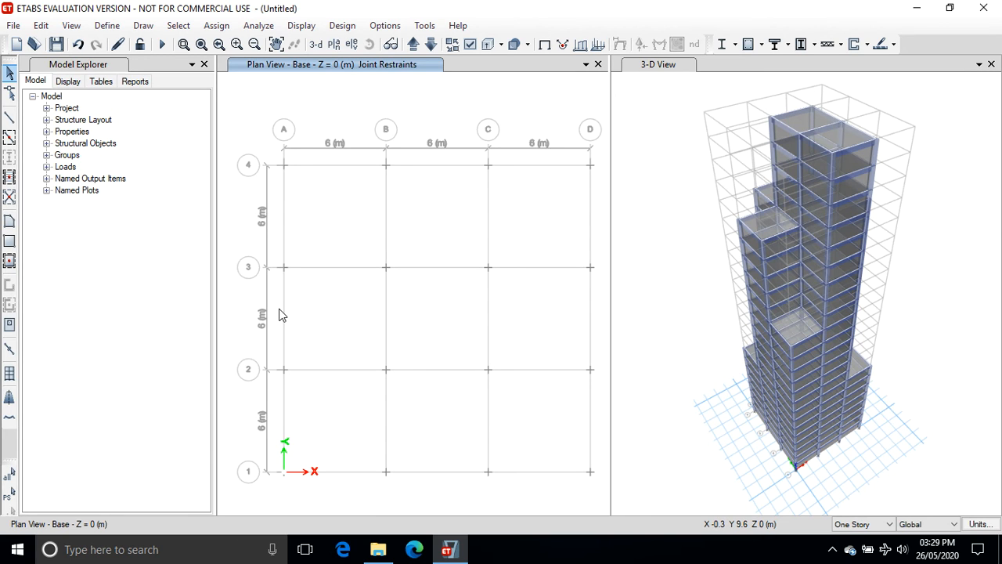
# Add a load pattern named Wind of type Wind with Indian IS875:1987 as its auto lateral load.
pyautogui.click(107, 26)
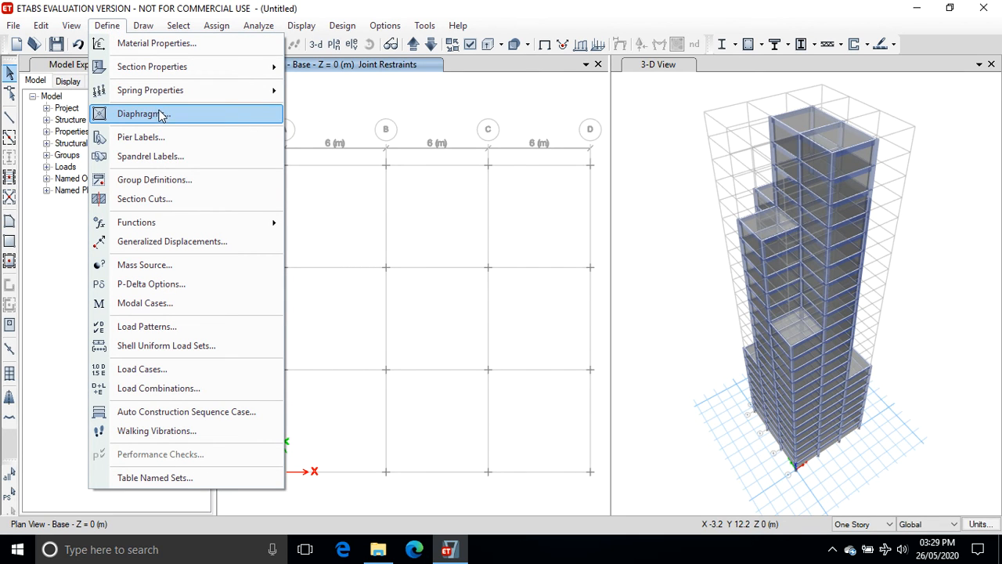
pyautogui.click(148, 327)
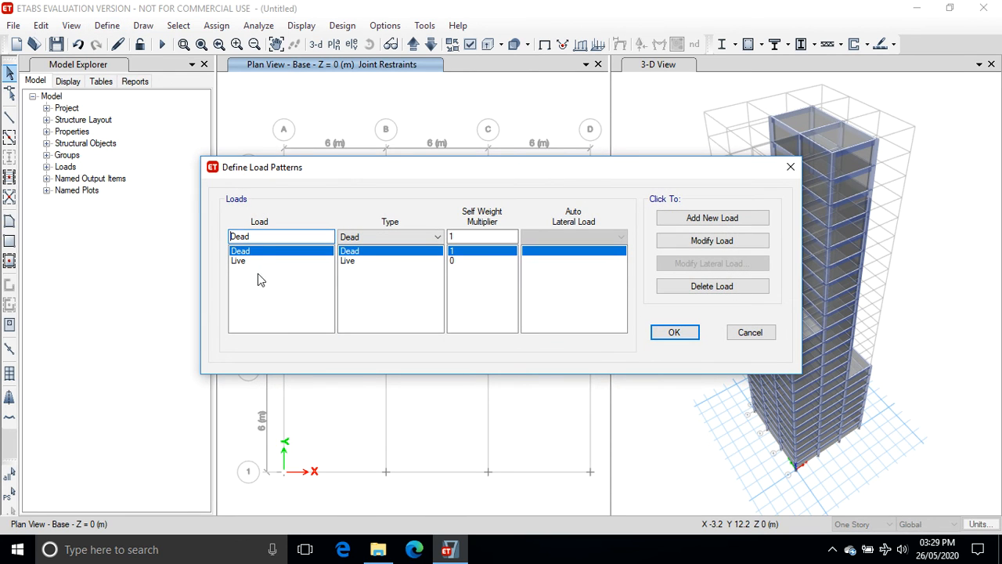
pyautogui.doubleClick(250, 236)
pyautogui.write('Wind')
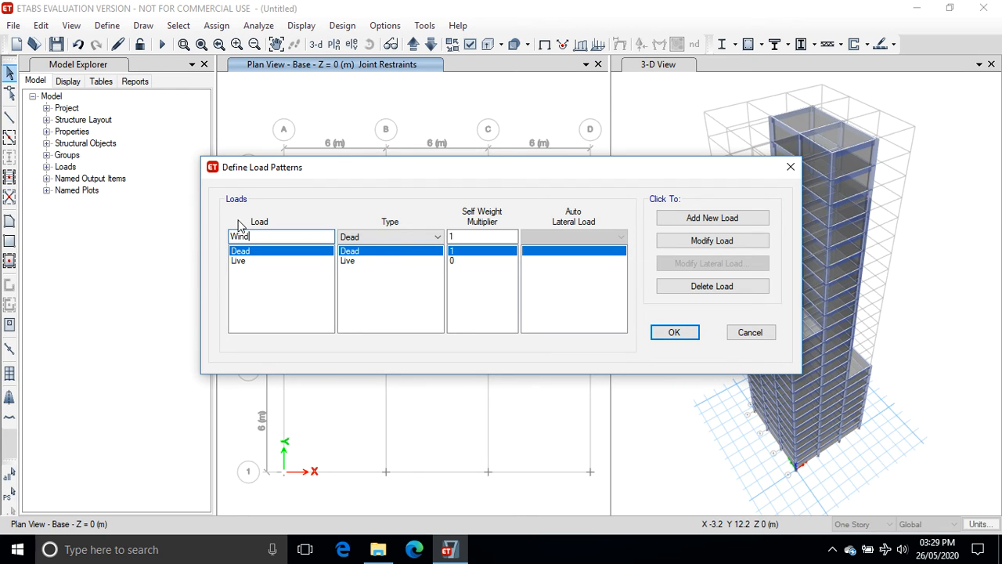
pyautogui.click(429, 235)
pyautogui.click(416, 327)
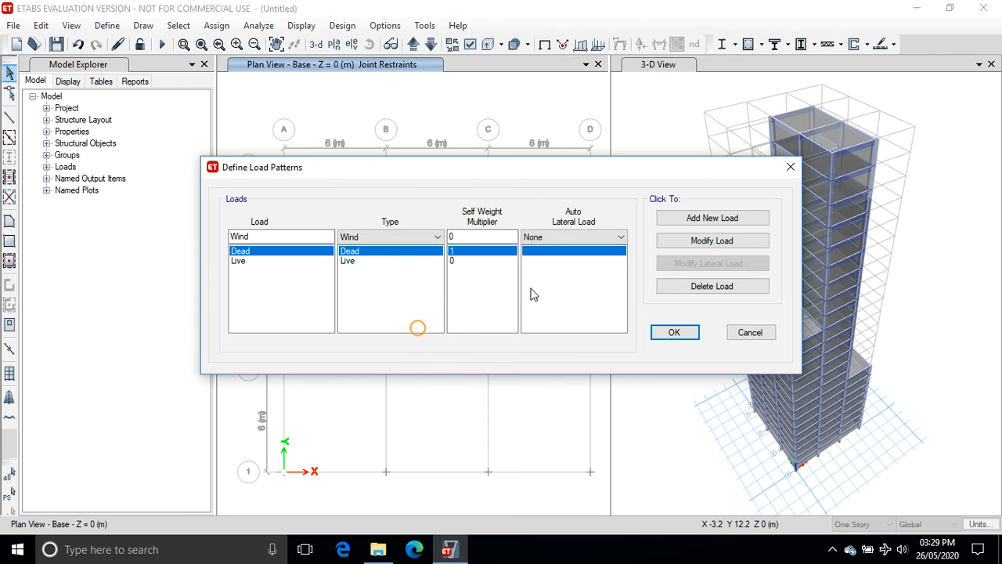
pyautogui.click(620, 237)
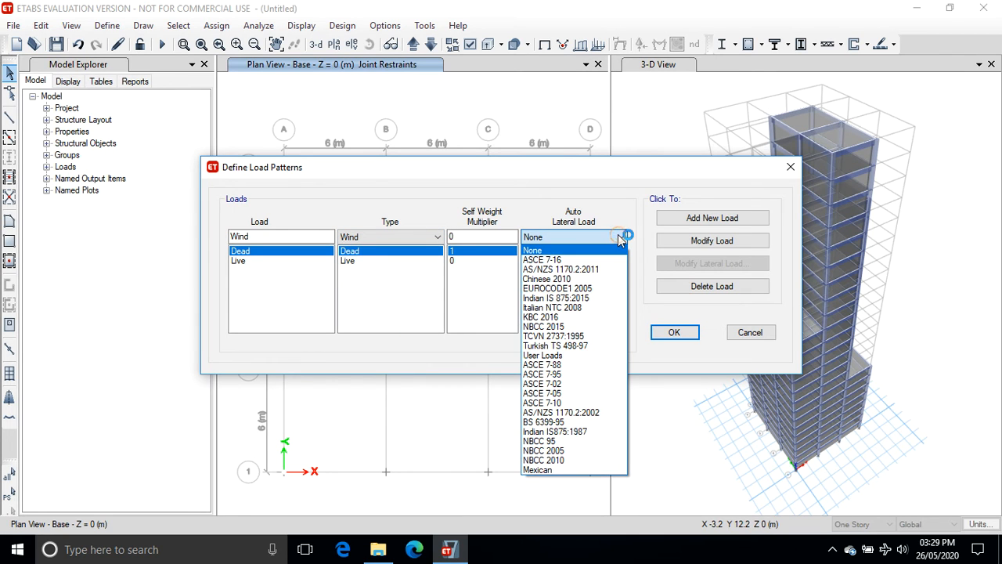
pyautogui.click(585, 431)
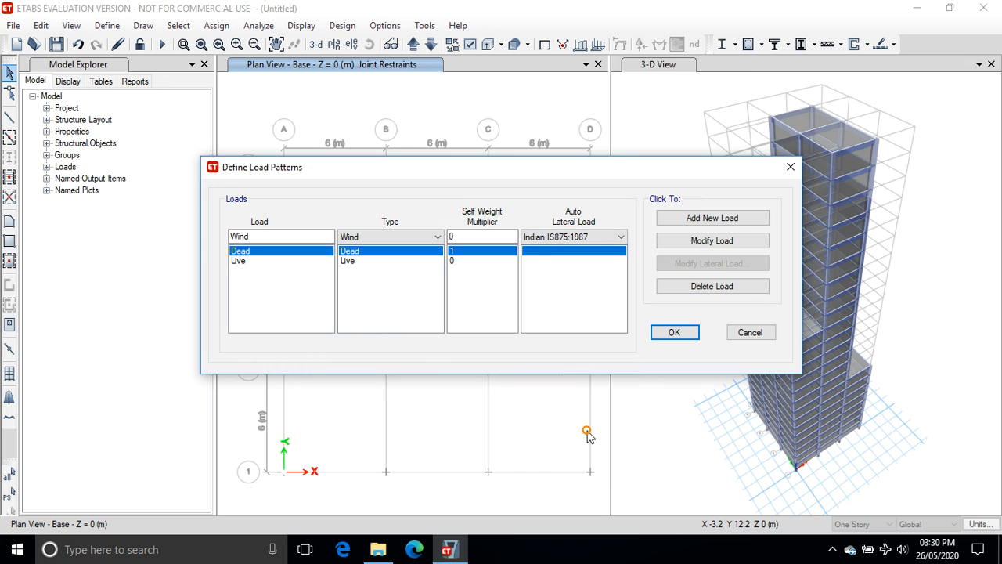
pyautogui.click(714, 220)
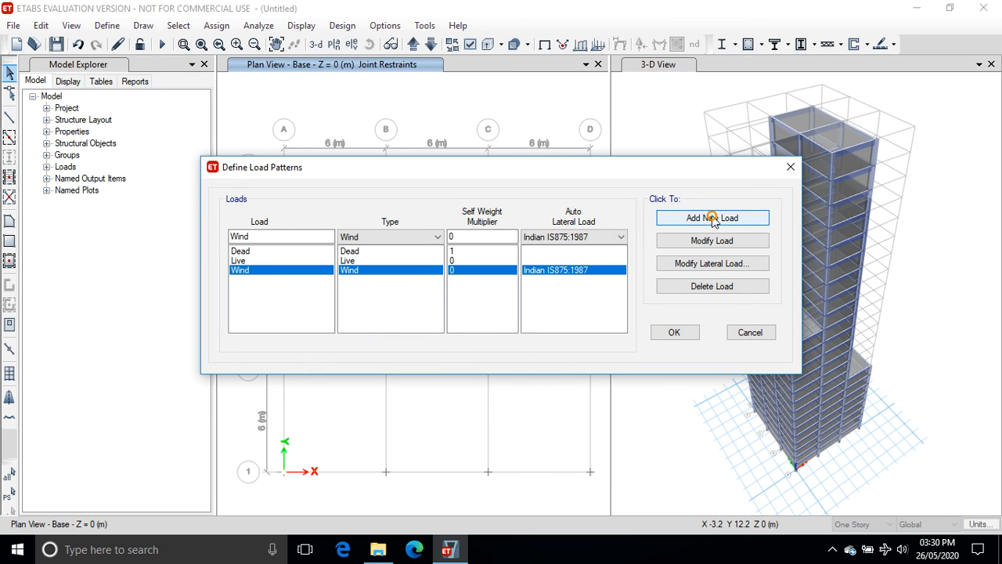
# Set the Wind pattern's lateral parameters to wind speed 33 m/s, terrain category 3 and structure class C.
pyautogui.click(714, 264)
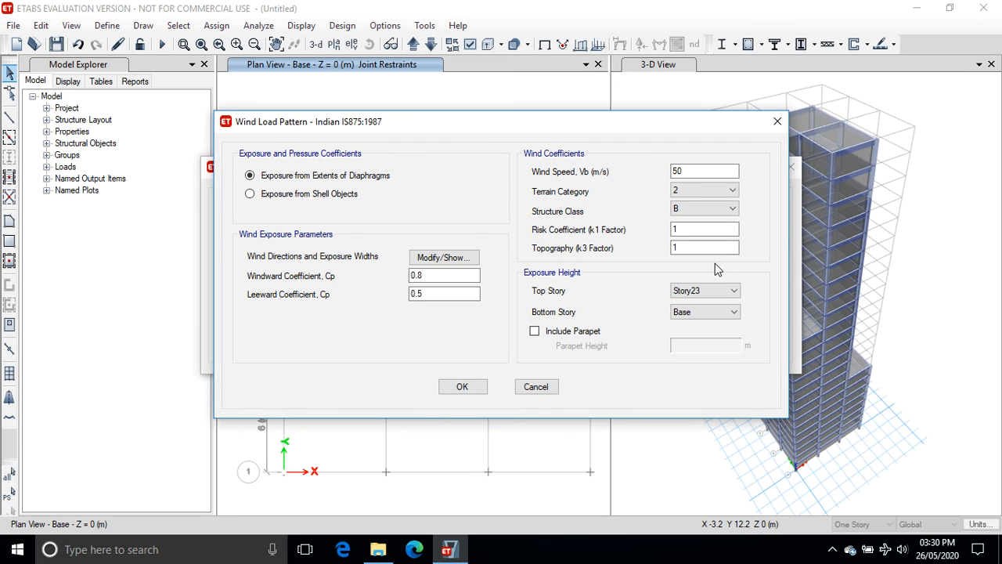
pyautogui.doubleClick(693, 171)
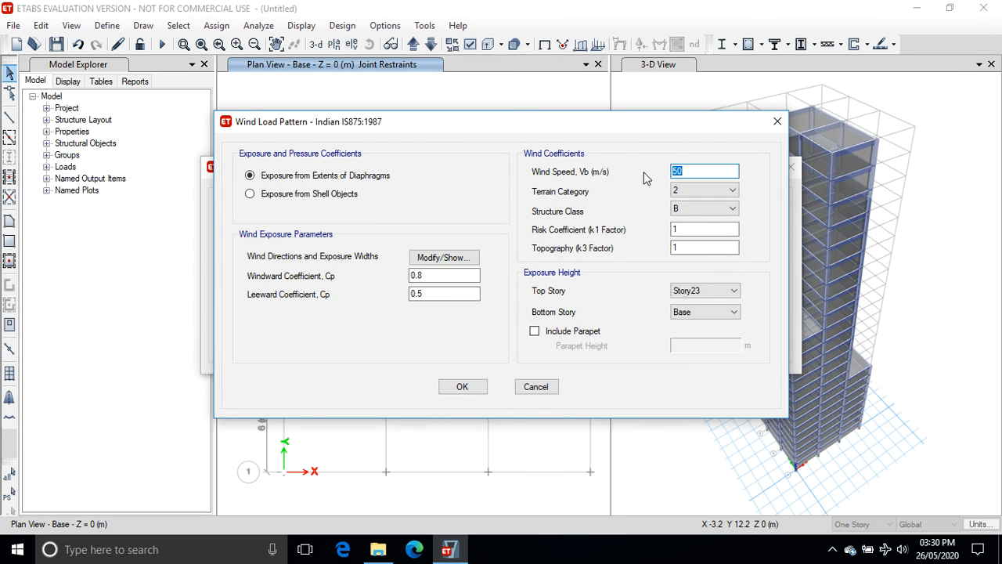
pyautogui.write('33')
pyautogui.press('Tab')
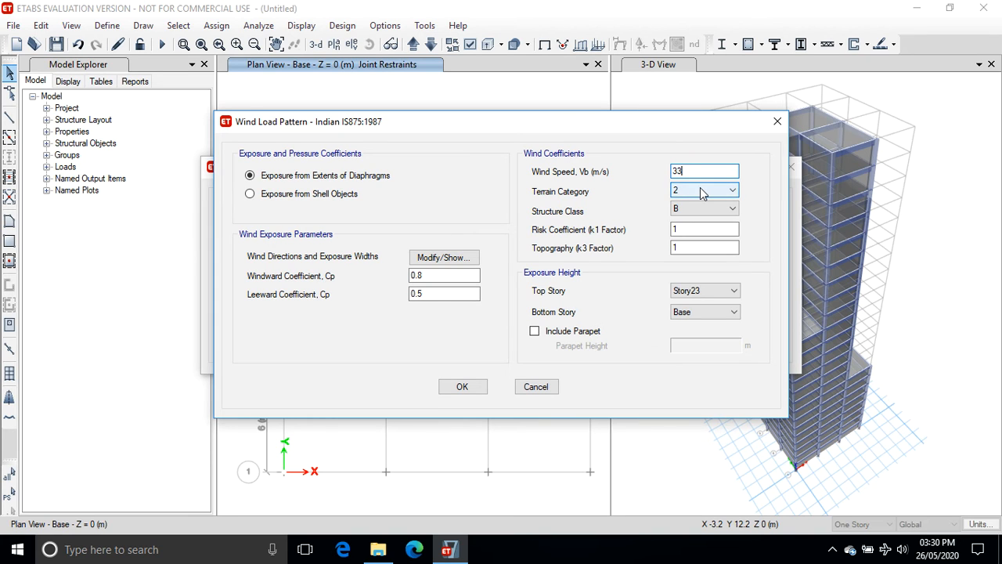
pyautogui.click(703, 194)
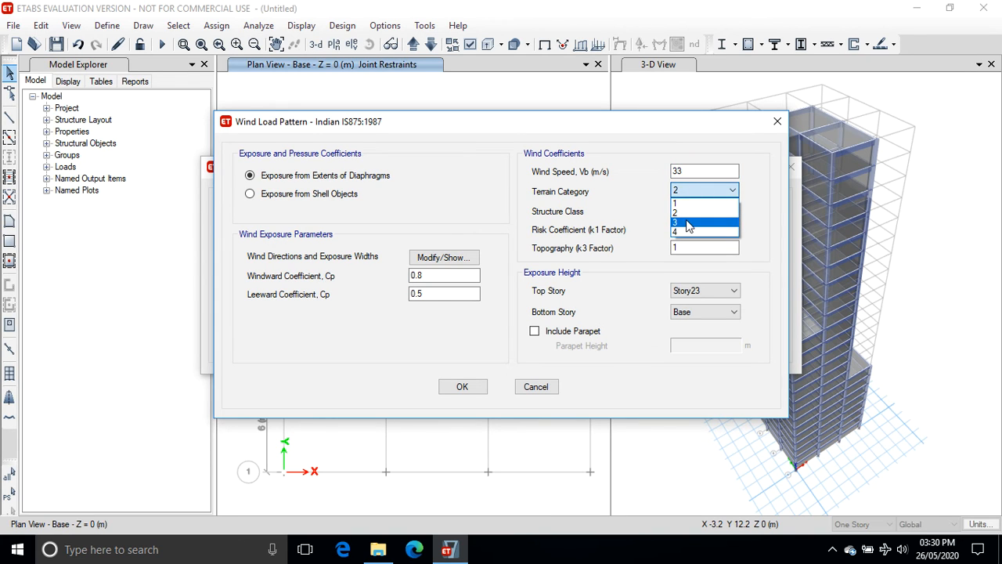
pyautogui.click(687, 223)
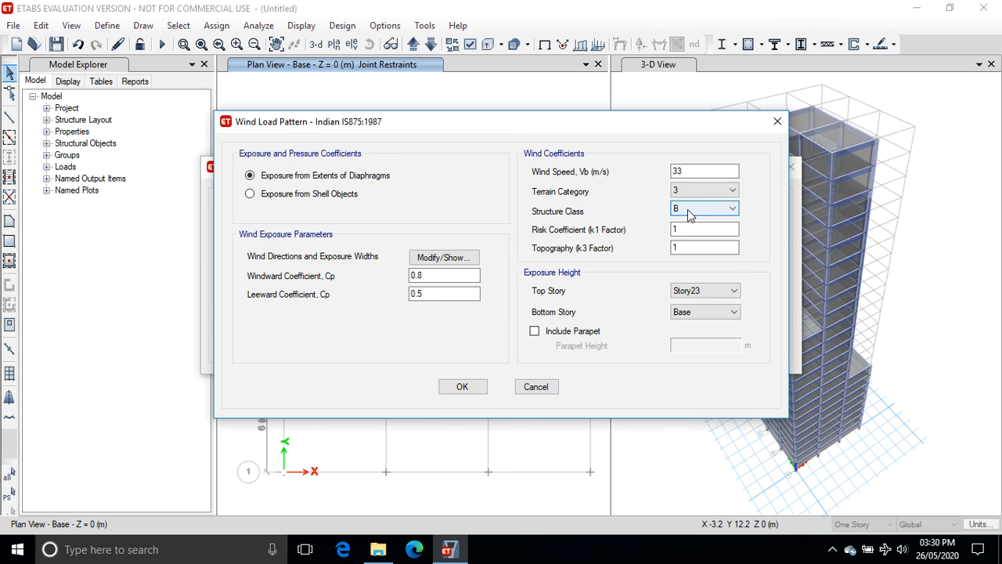
pyautogui.click(691, 208)
pyautogui.click(694, 241)
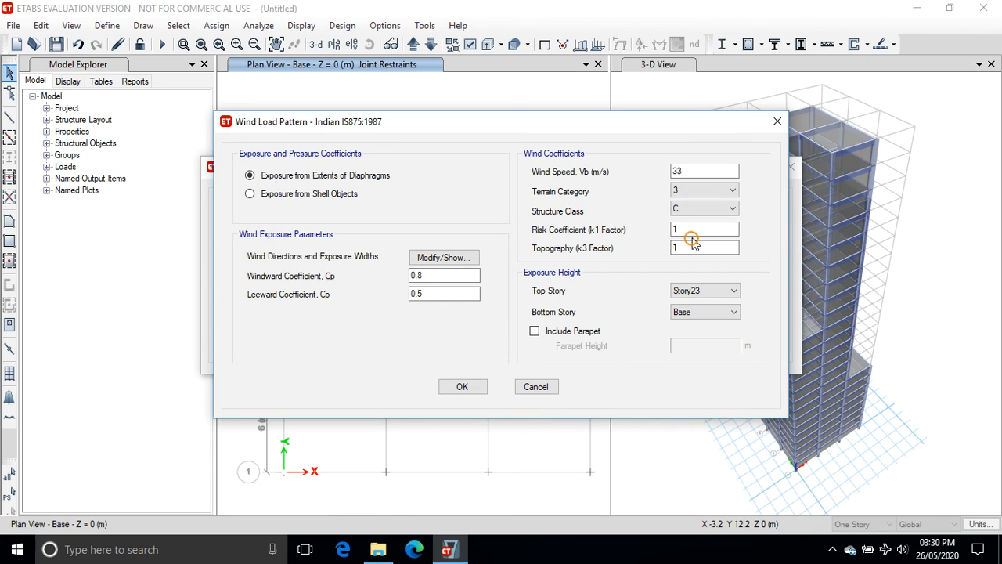
pyautogui.click(462, 386)
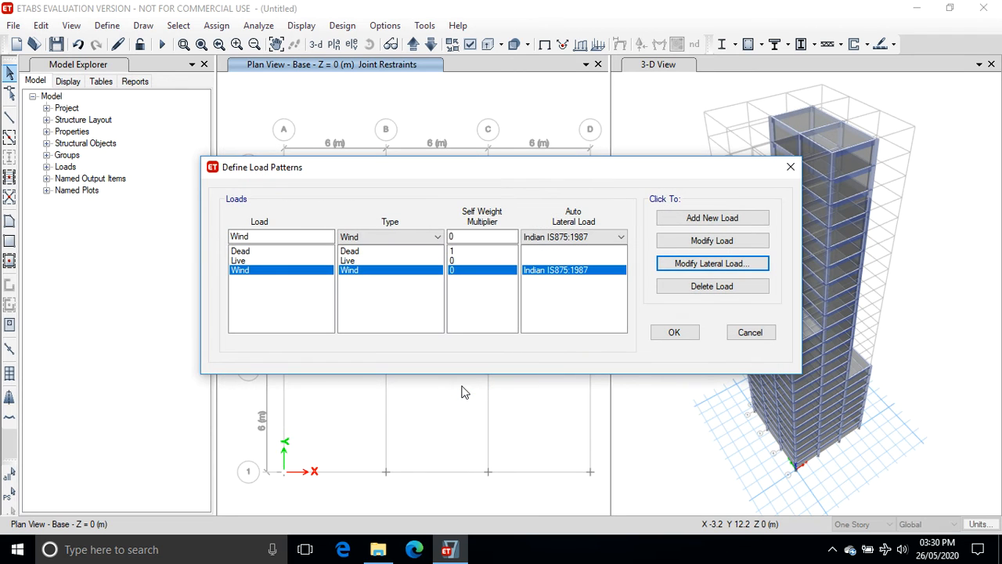
pyautogui.click(675, 334)
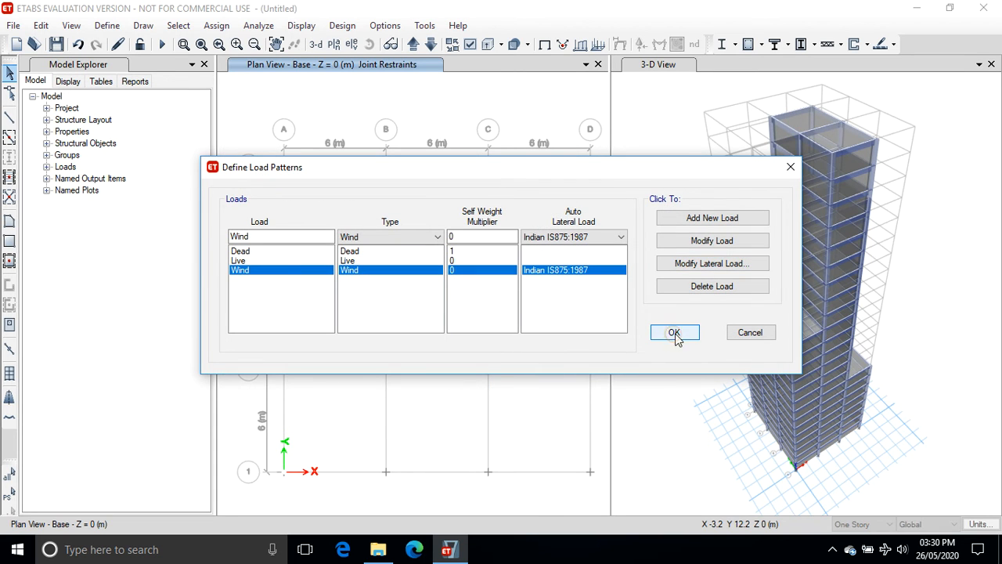
pyautogui.click(674, 333)
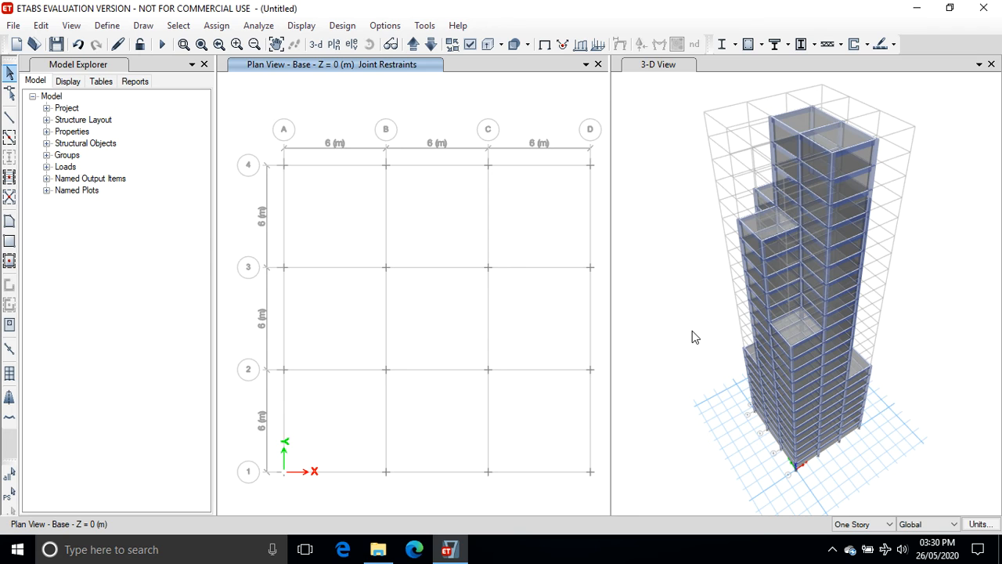
# Switch the plan view to the elevation view along grid line A.
pyautogui.click(335, 45)
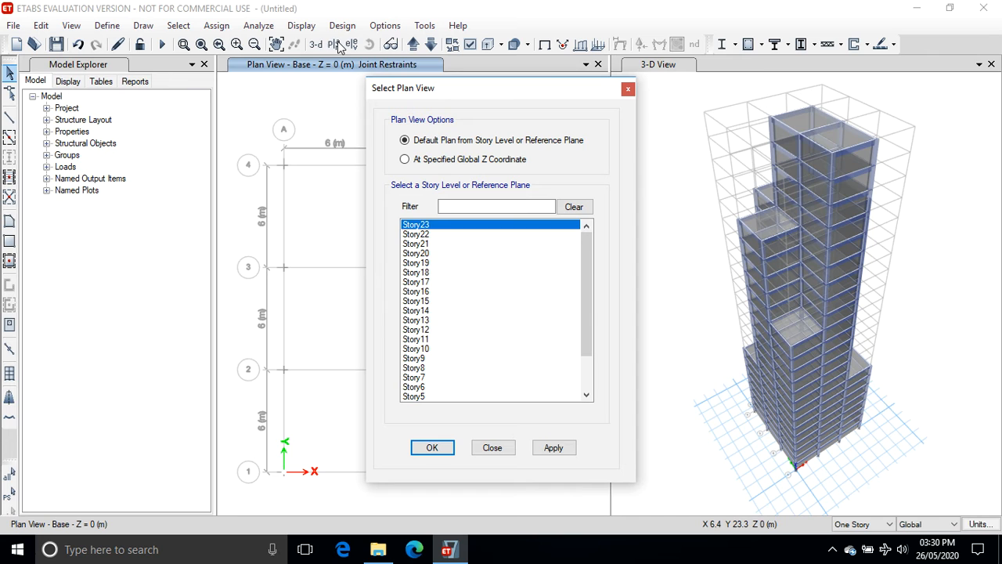
pyautogui.click(628, 89)
pyautogui.click(351, 44)
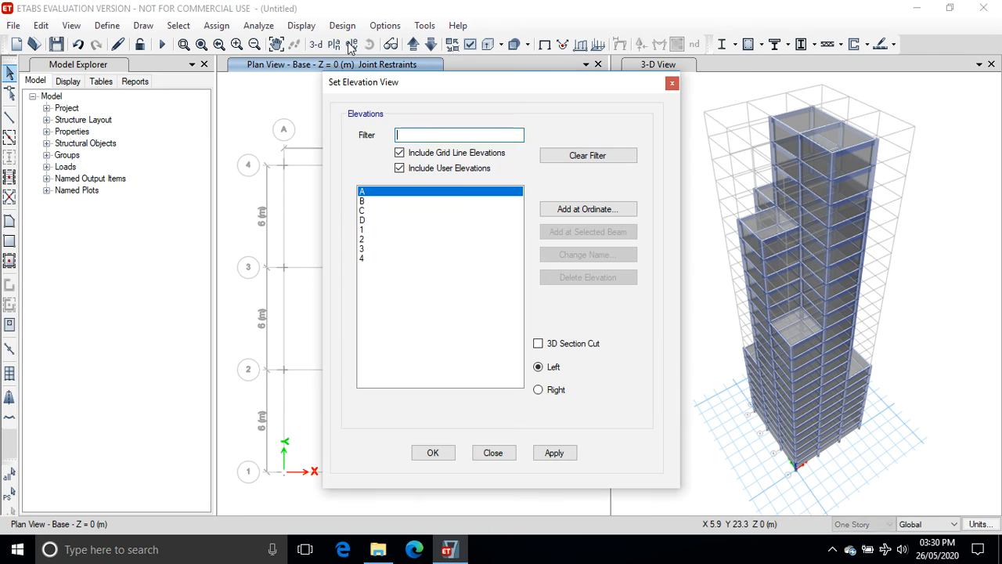
pyautogui.click(554, 452)
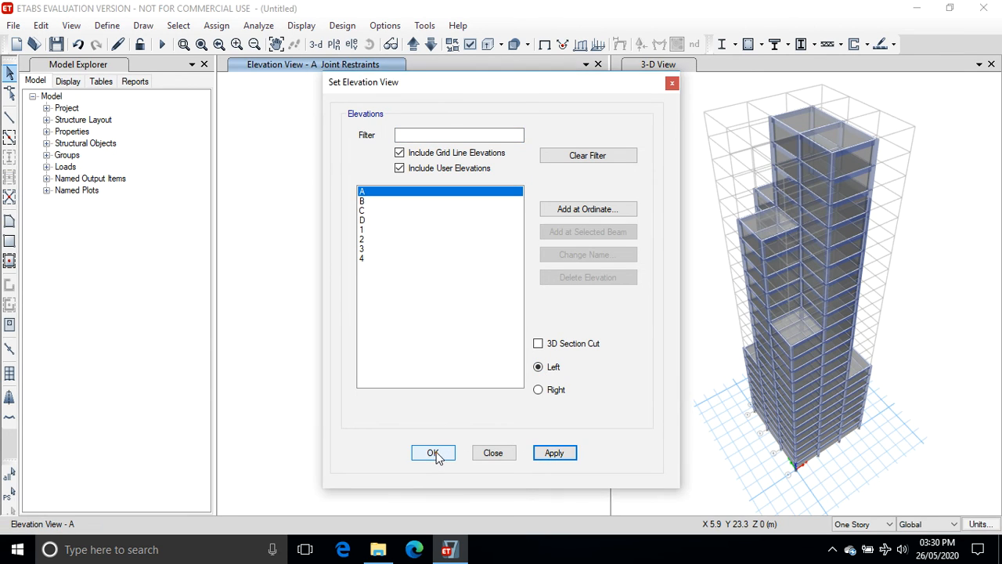
pyautogui.click(433, 454)
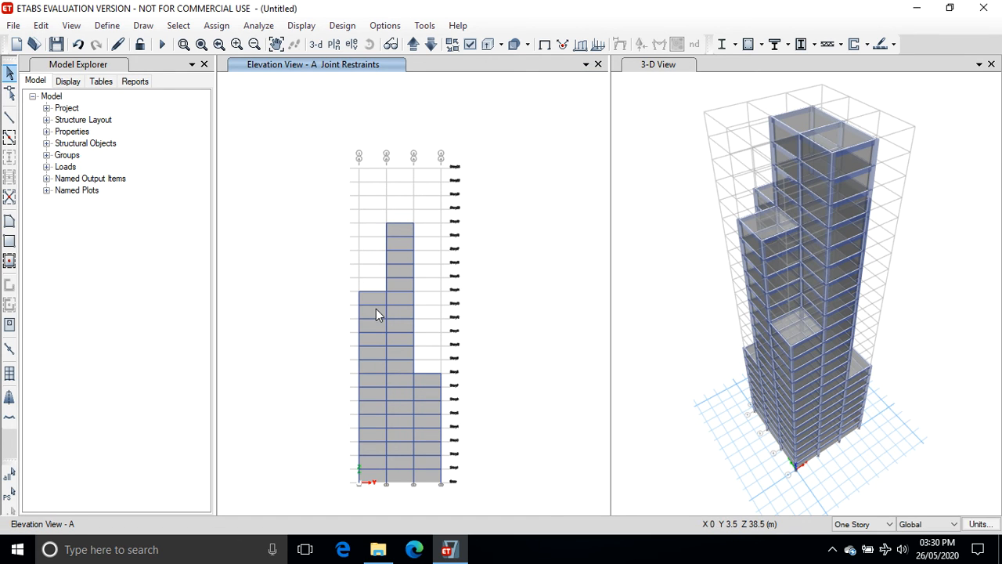
# Select the cladding panels on elevation A across all stories and assign them a windward Wind pressure coefficient of +0.8.
pyautogui.click(372, 314)
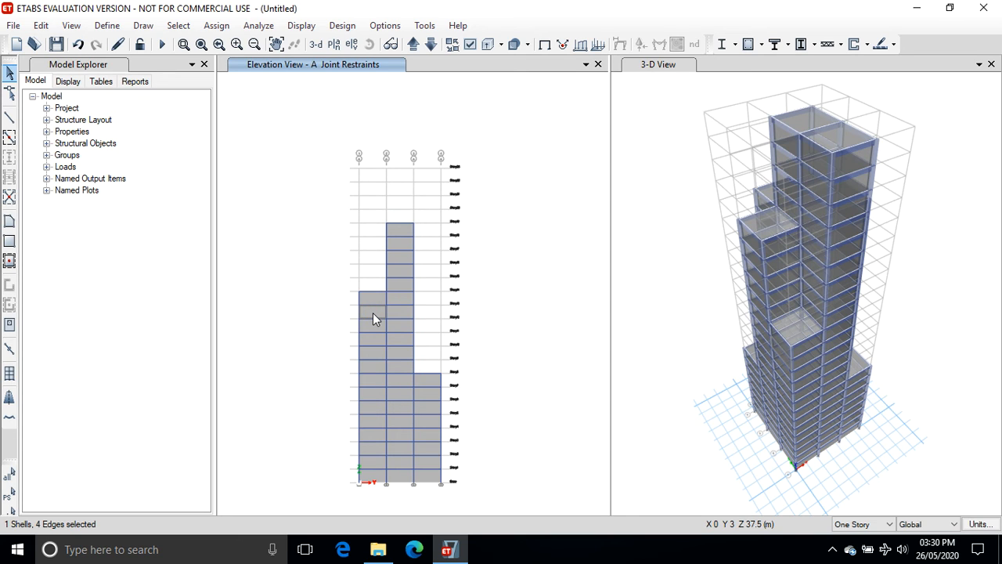
pyautogui.click(890, 524)
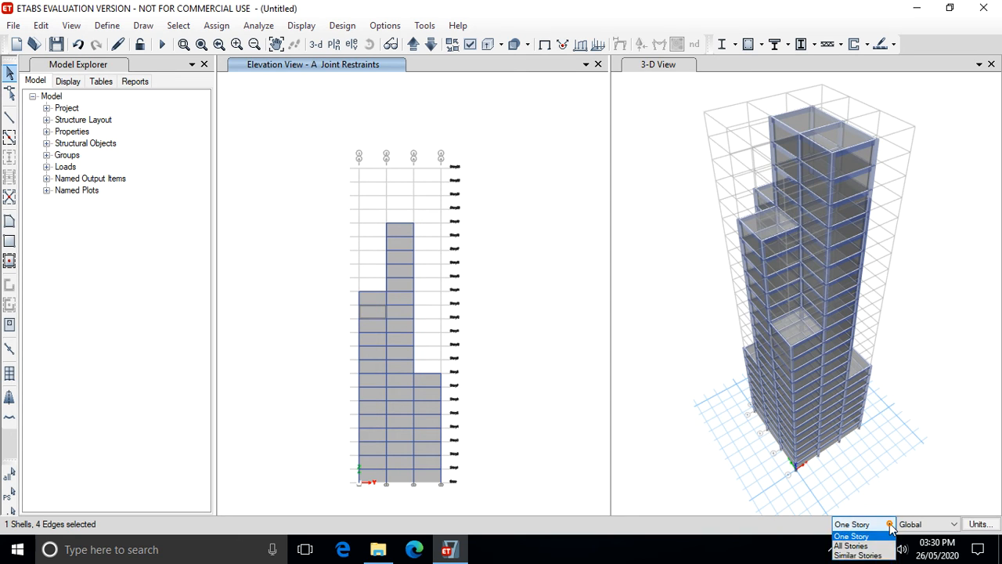
pyautogui.click(851, 547)
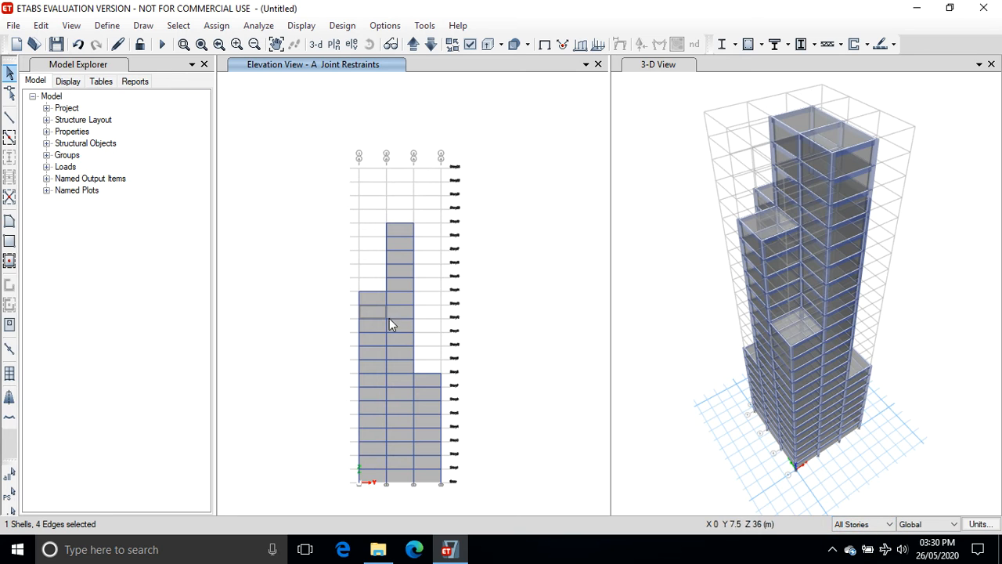
pyautogui.click(374, 298)
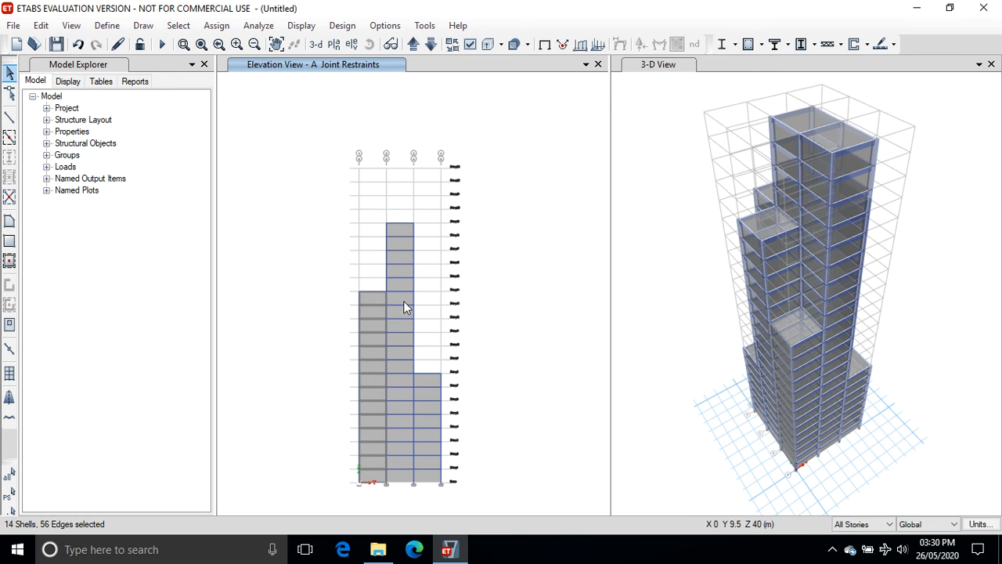
pyautogui.click(403, 297)
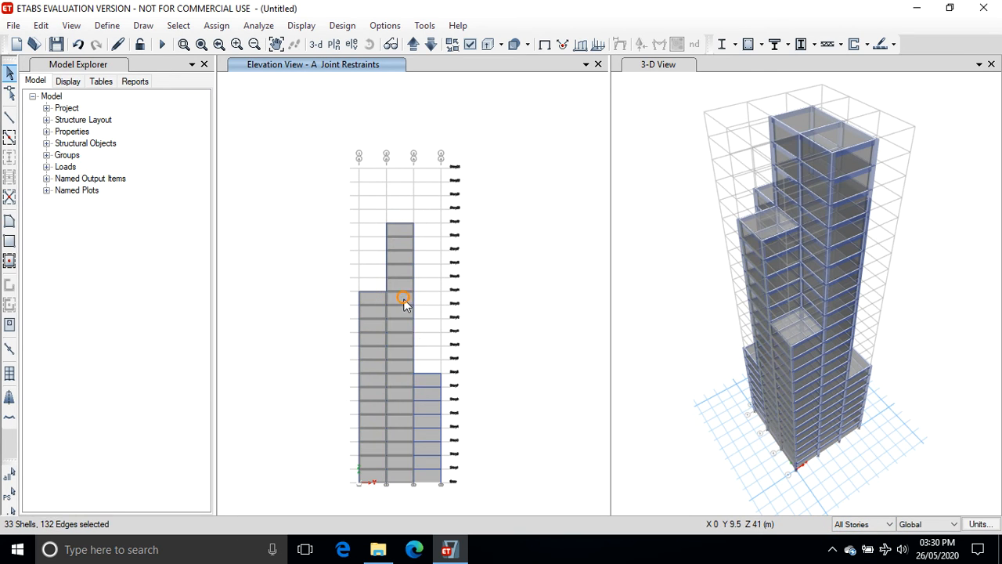
pyautogui.click(425, 379)
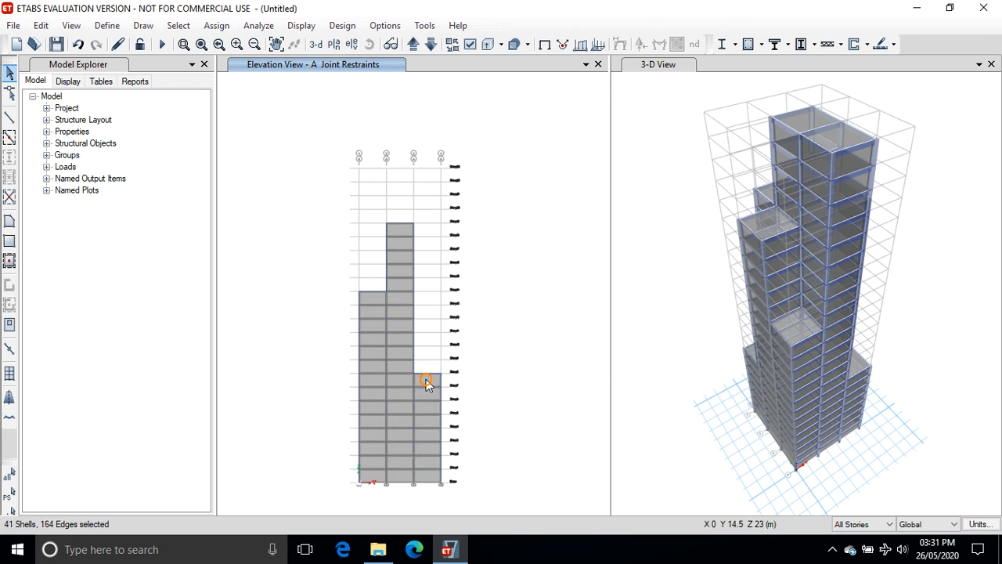
pyautogui.click(209, 26)
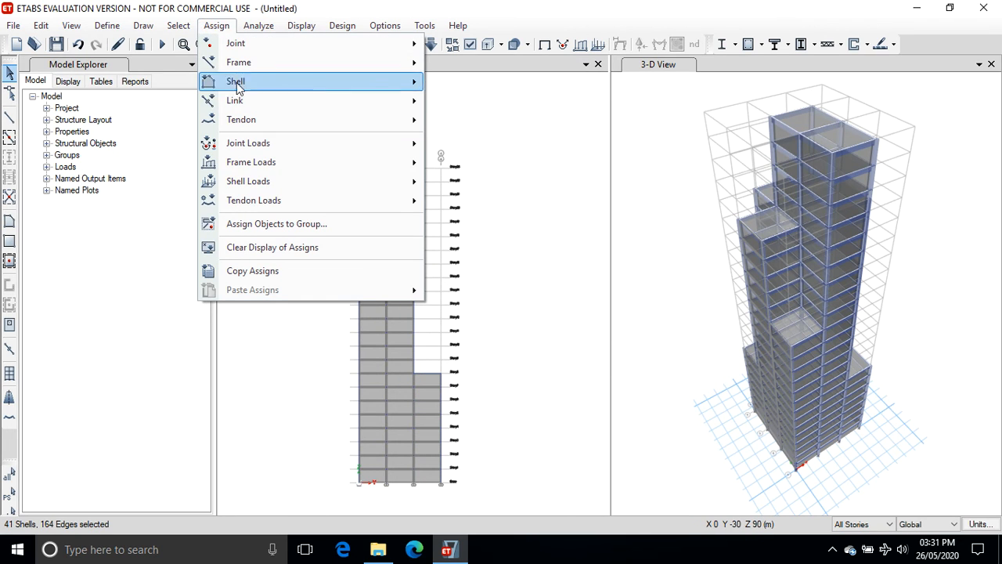
pyautogui.moveTo(262, 181)
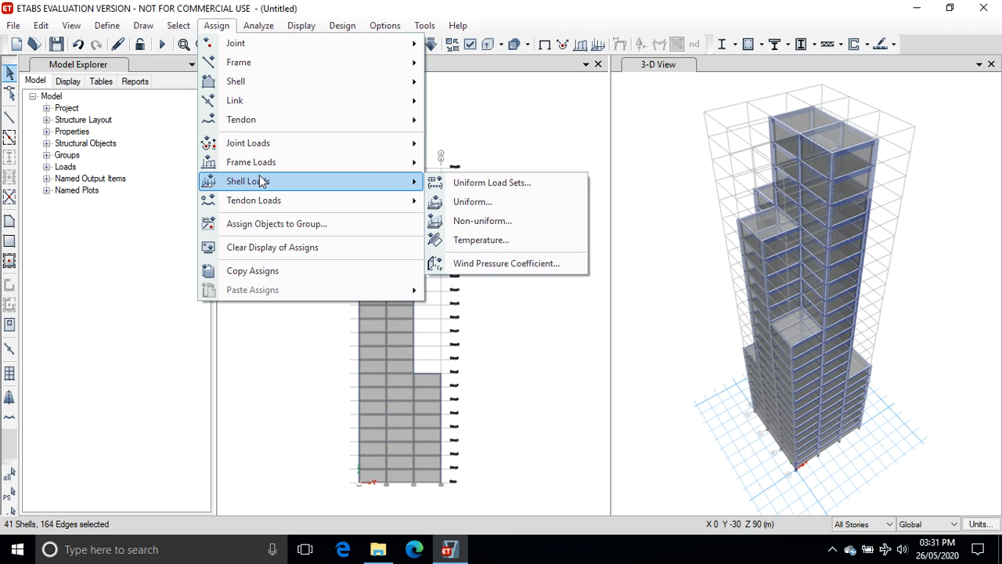
pyautogui.click(463, 263)
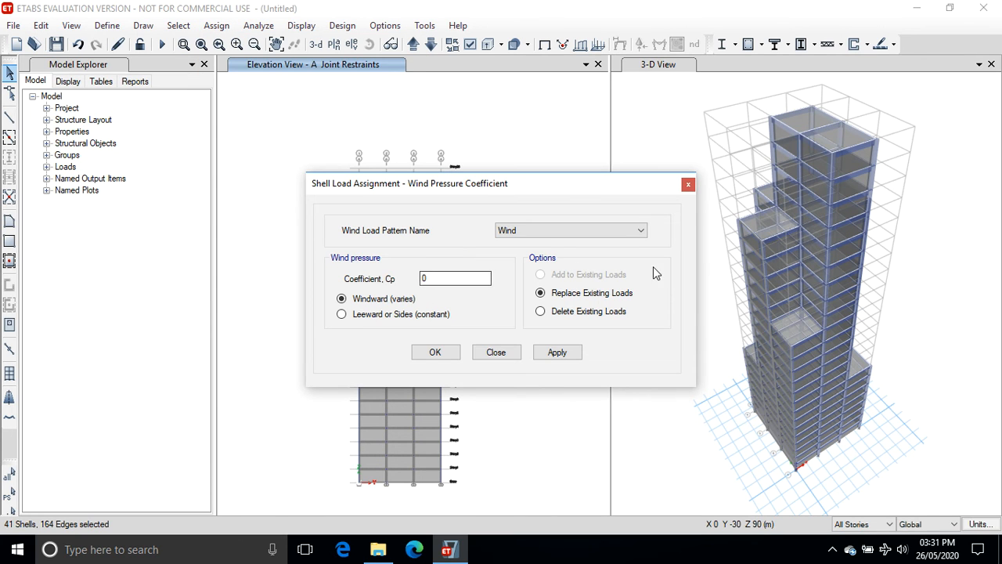
pyautogui.doubleClick(431, 280)
pyautogui.write('+0.8')
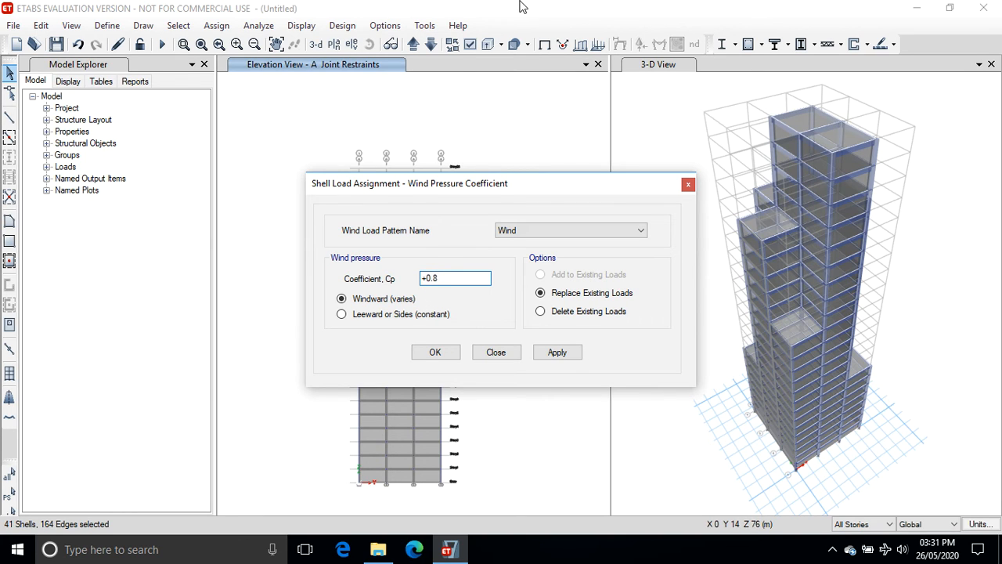
pyautogui.click(555, 354)
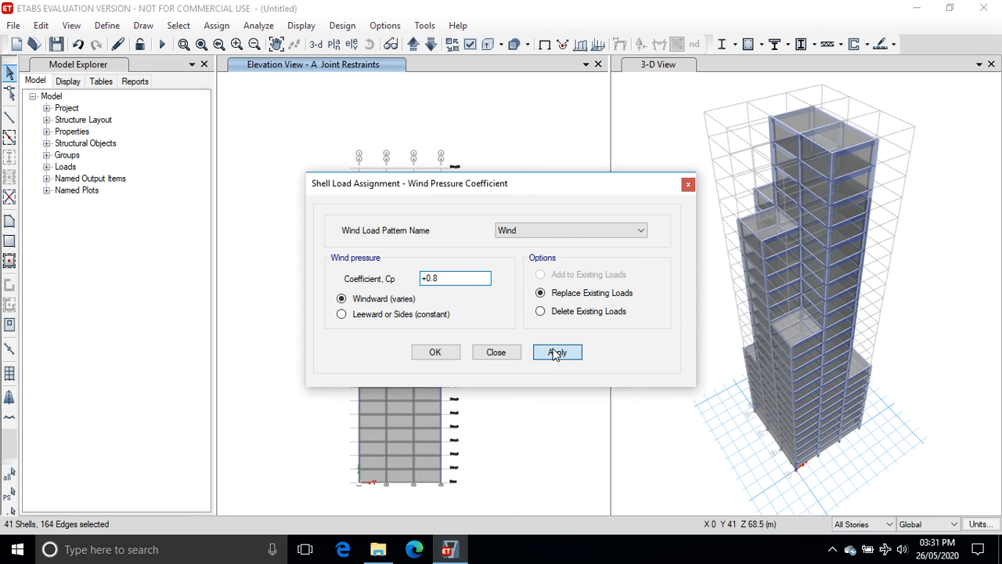
pyautogui.click(436, 354)
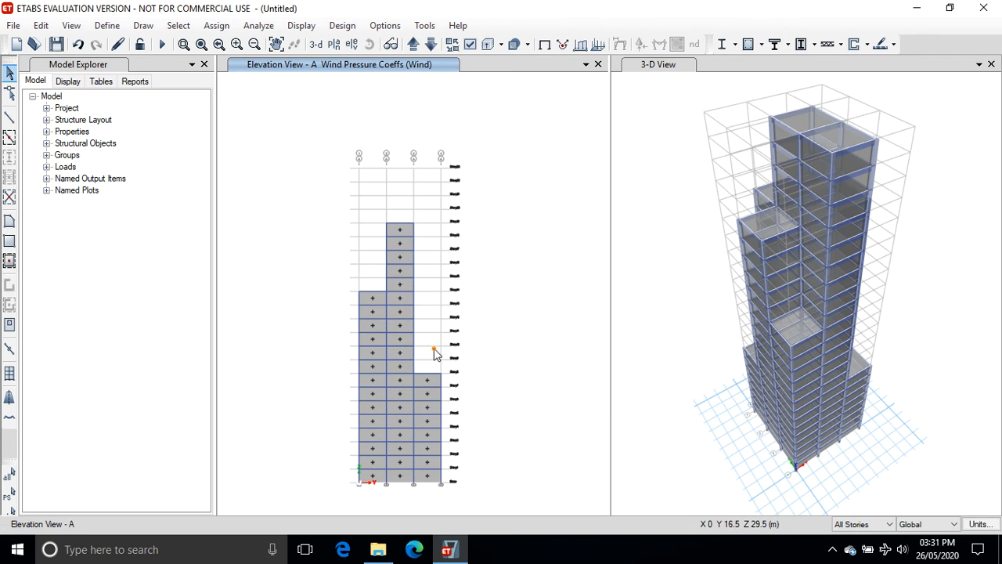
# Switch the view to the elevation along grid line B.
pyautogui.click(351, 44)
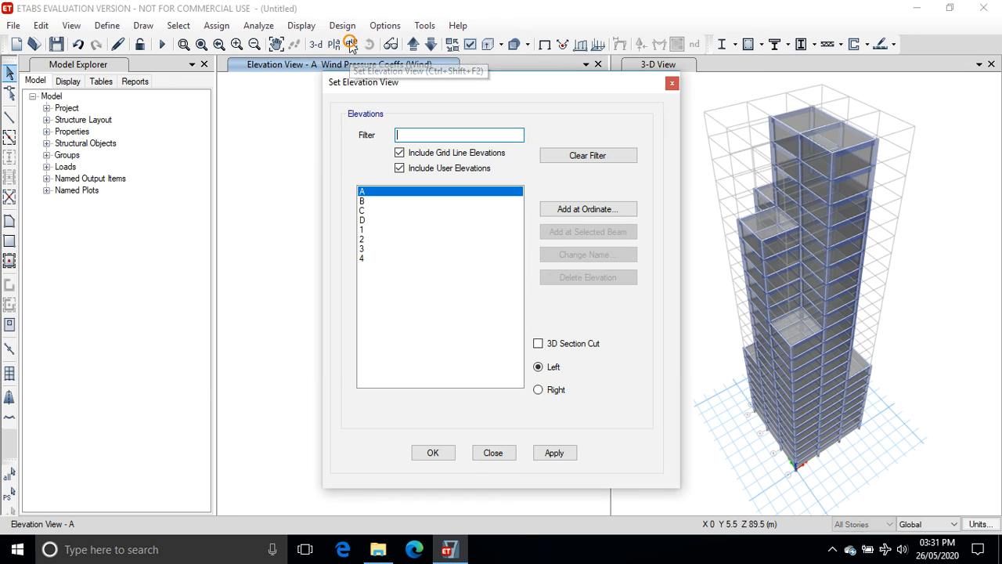
pyautogui.click(363, 201)
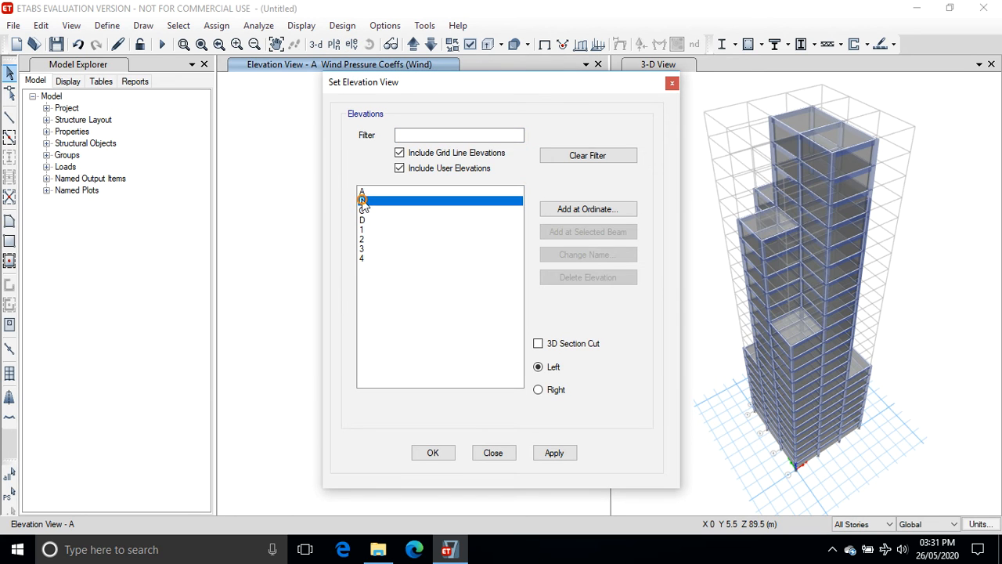
pyautogui.click(551, 453)
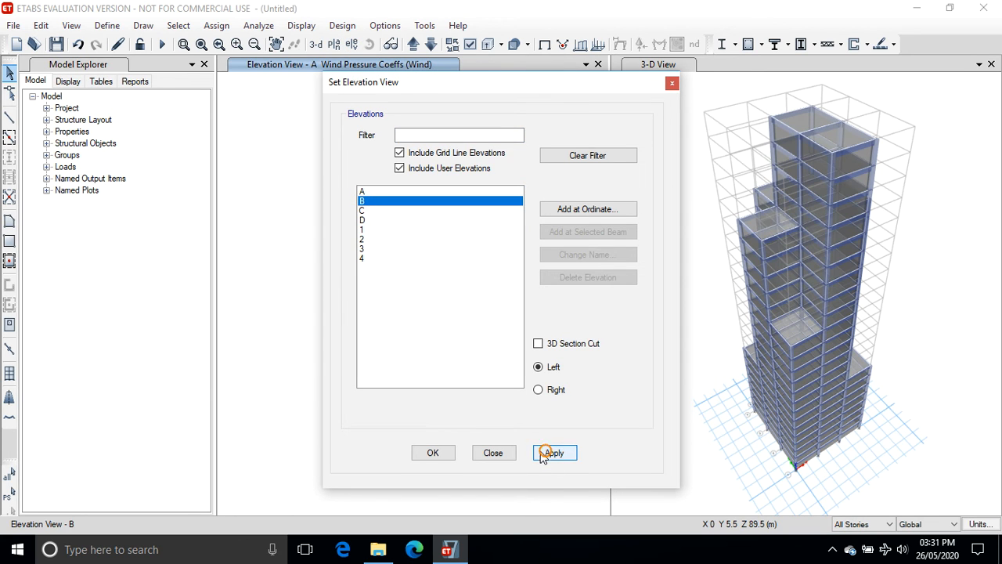
pyautogui.click(433, 453)
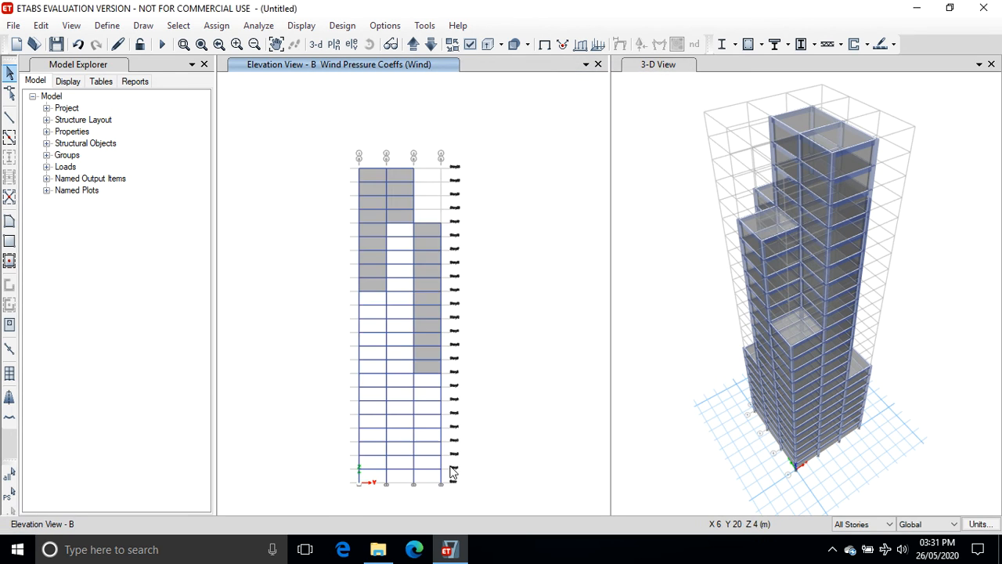
# Select the exposed cladding panels on elevation B and assign them a windward Wind pressure coefficient of 0.8.
pyautogui.click(373, 189)
pyautogui.click(400, 189)
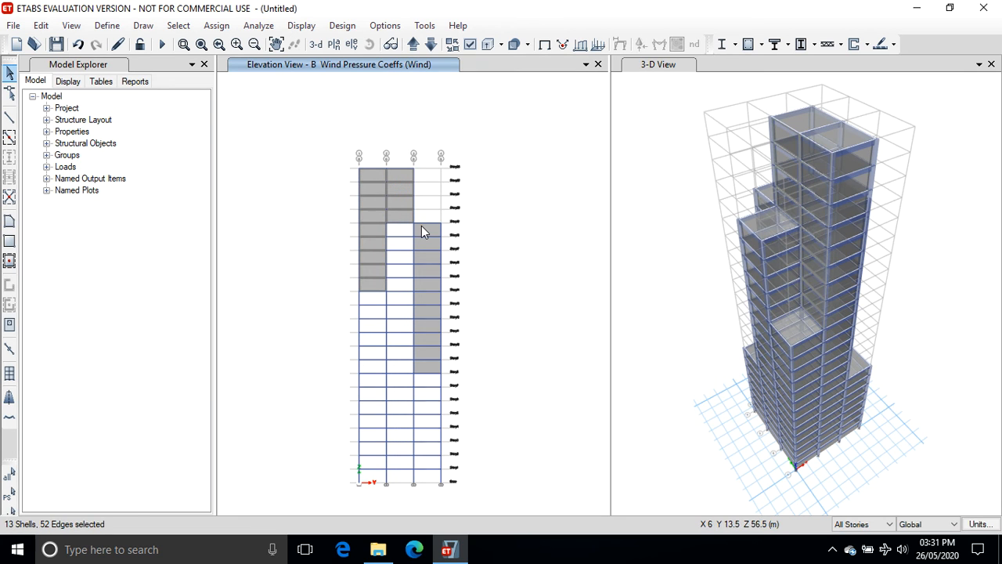
pyautogui.click(421, 226)
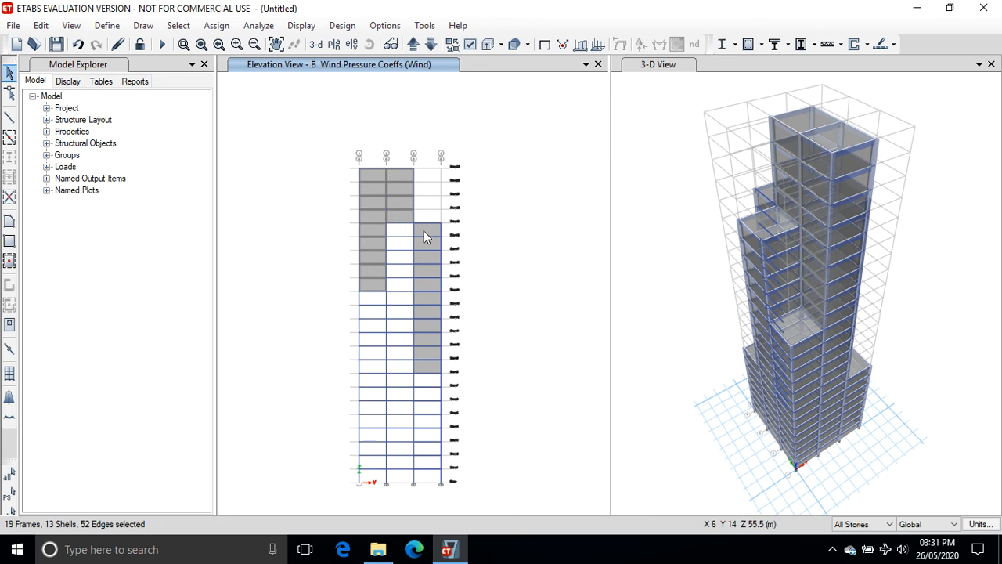
pyautogui.click(427, 228)
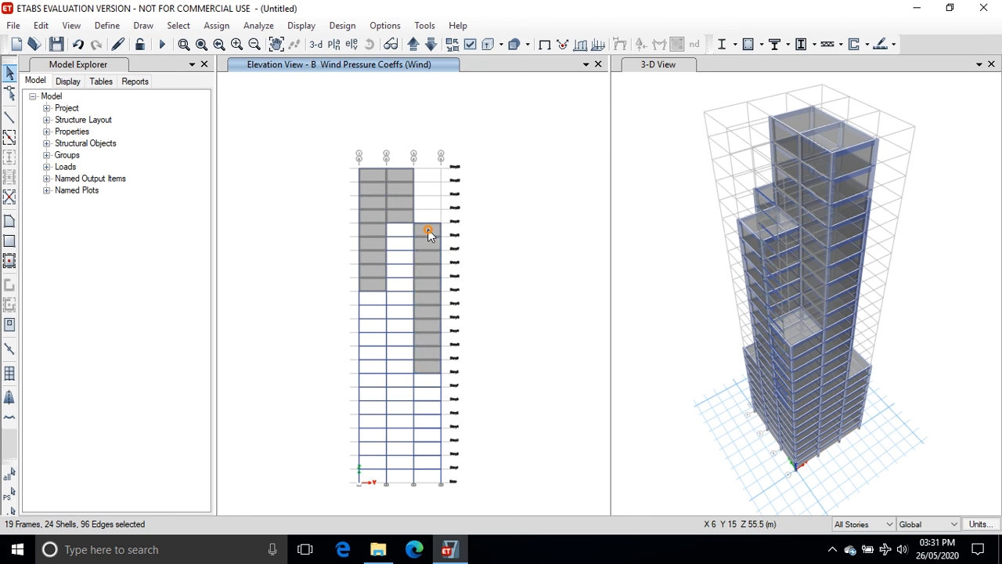
pyautogui.click(216, 25)
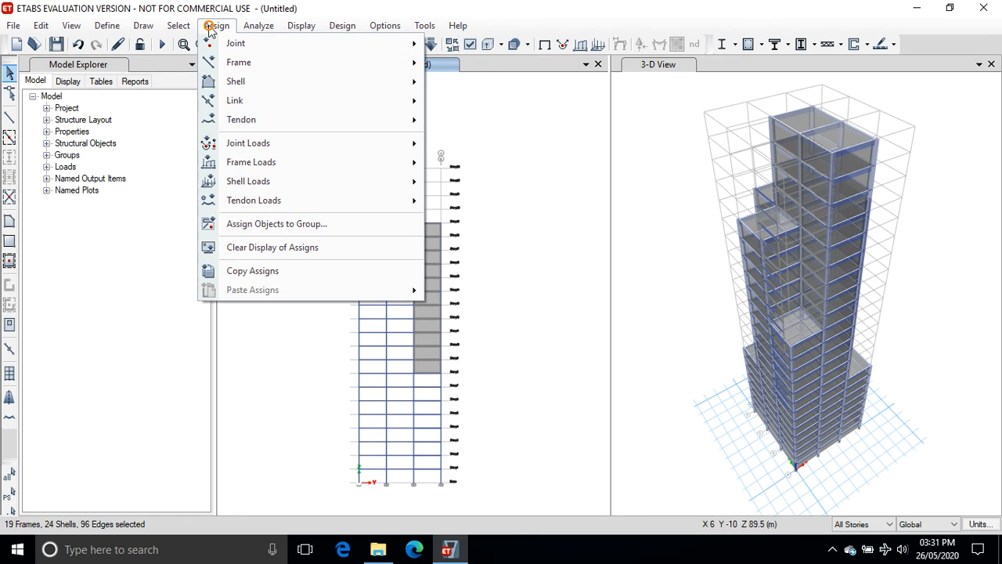
pyautogui.moveTo(243, 182)
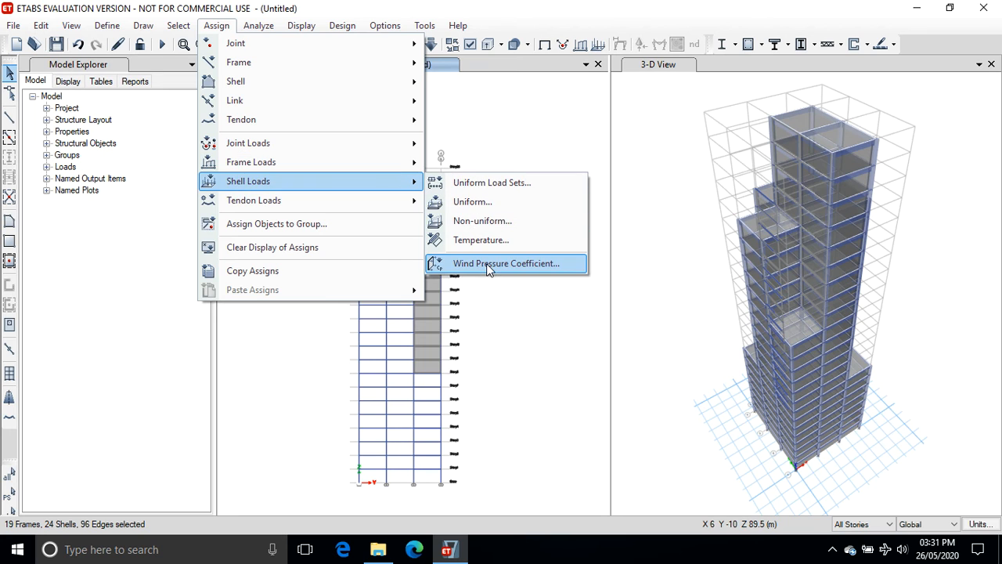
pyautogui.click(488, 267)
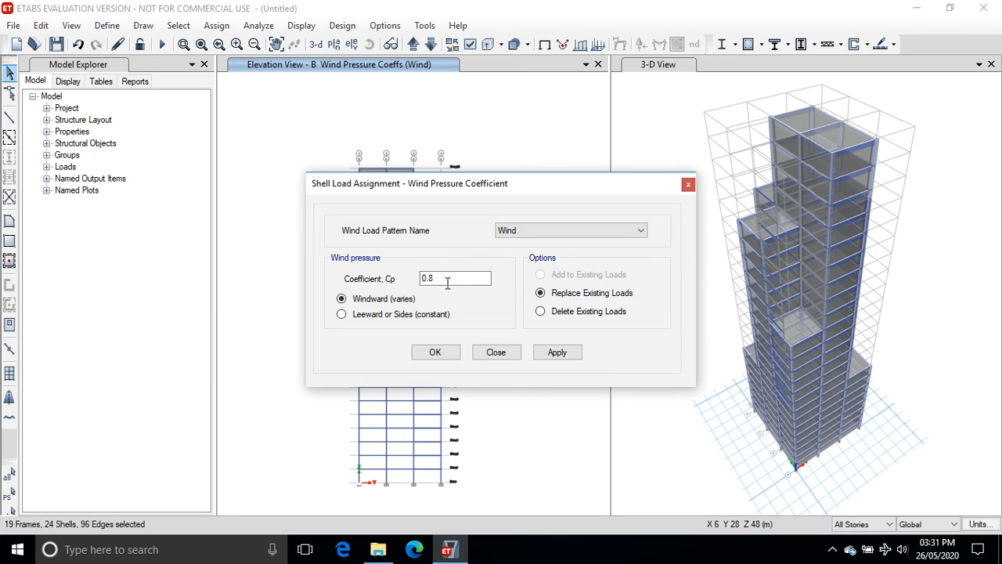
pyautogui.click(558, 353)
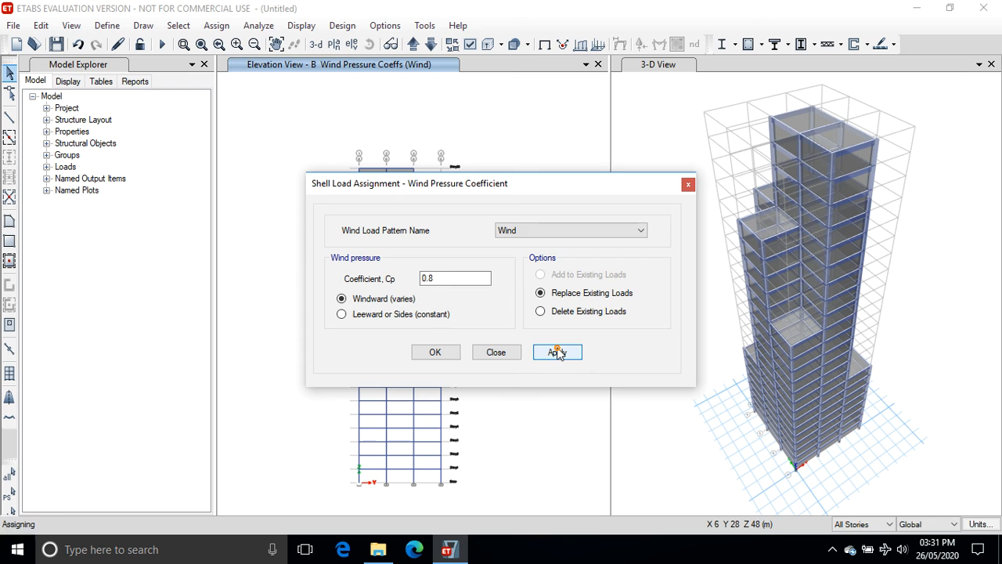
pyautogui.click(441, 352)
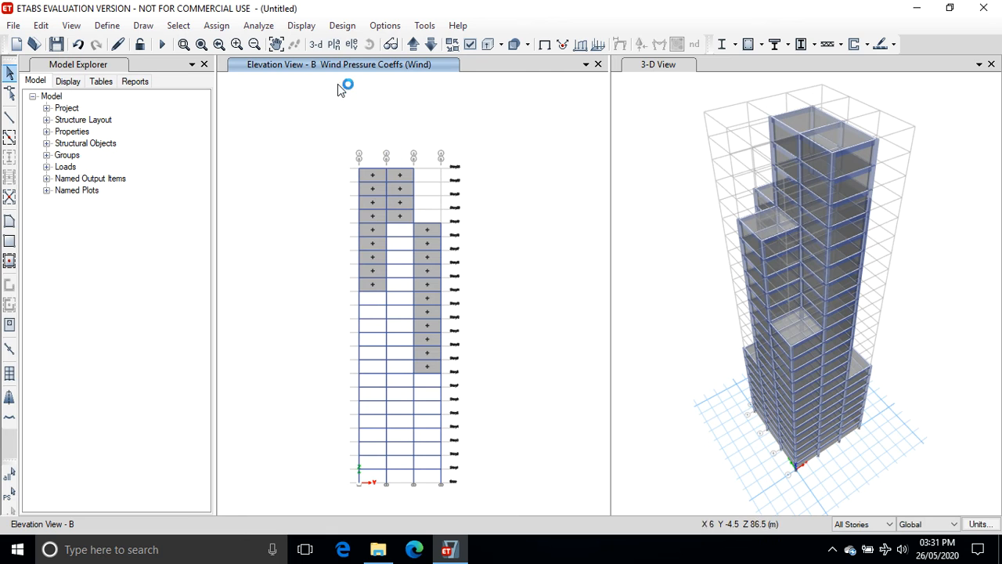
# Switch to the Story1 plan view to check the assigned wind pressure coefficients.
pyautogui.click(335, 45)
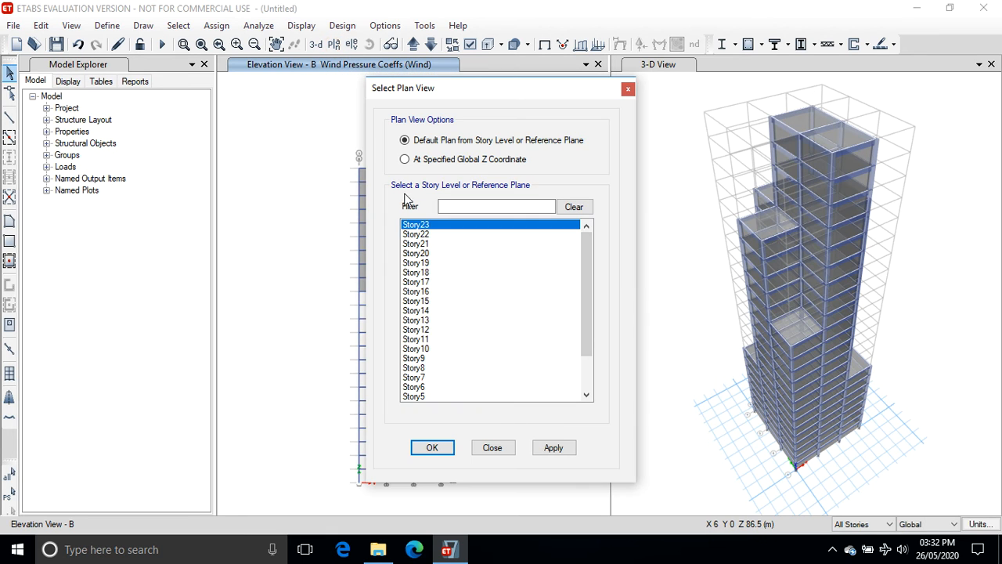
pyautogui.scroll(-2, 581, 286)
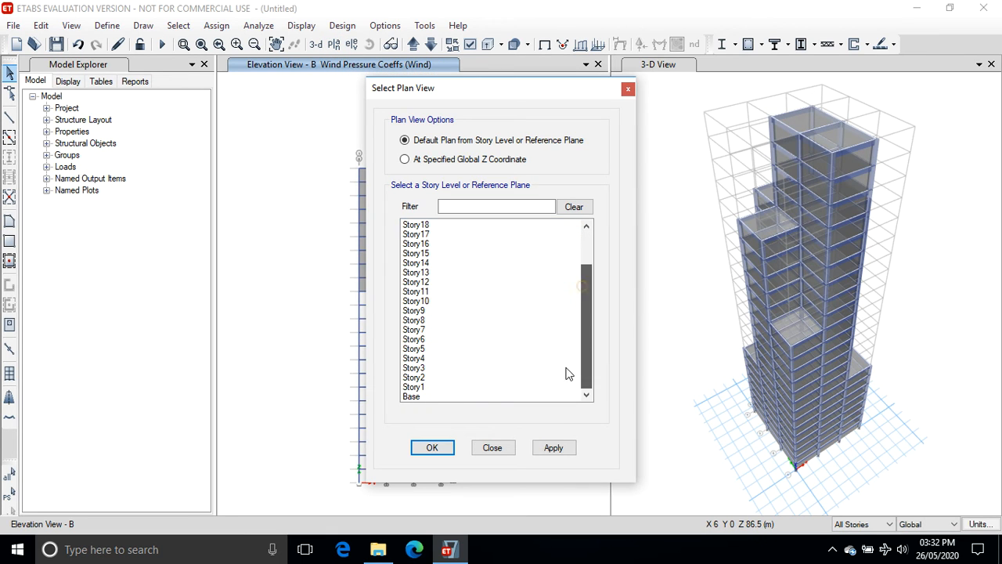
pyautogui.click(415, 387)
pyautogui.click(552, 447)
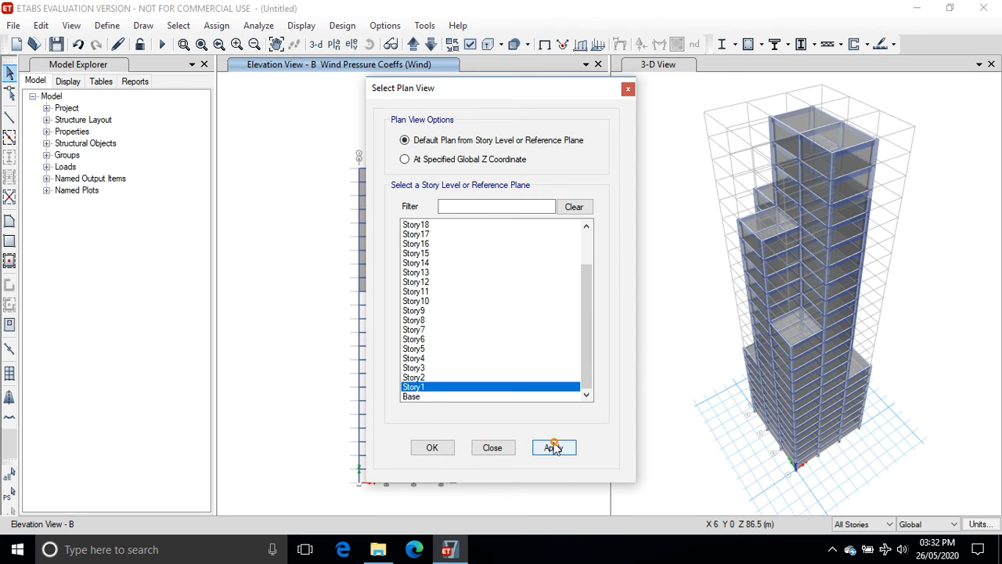
pyautogui.click(431, 448)
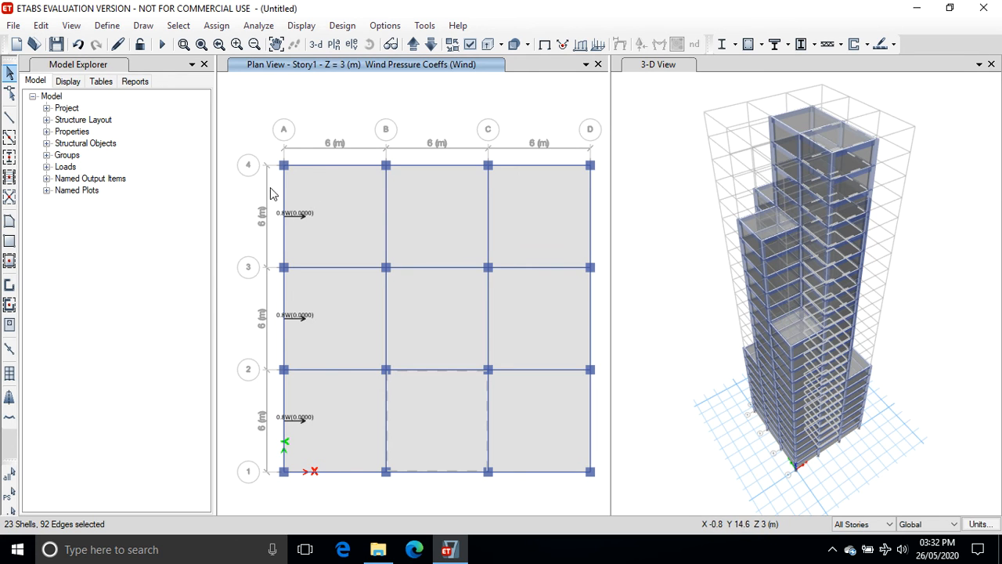
# Switch the view to the elevation along grid line D.
pyautogui.click(352, 45)
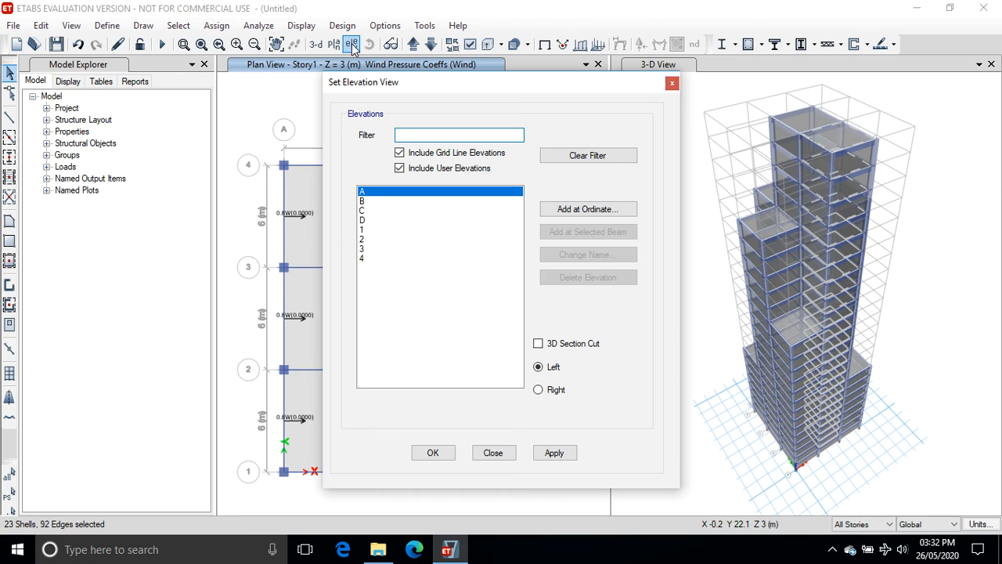
pyautogui.click(362, 220)
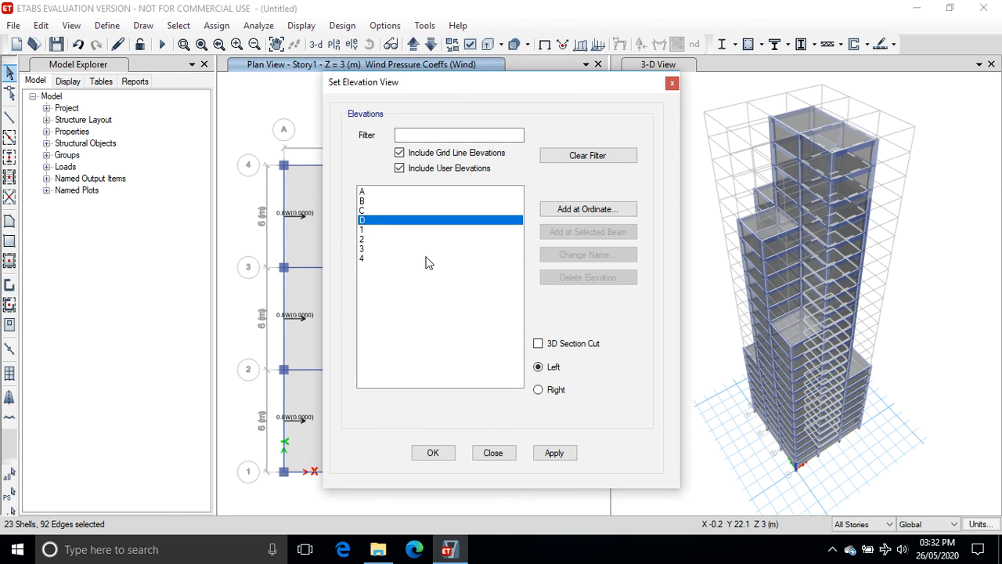
pyautogui.click(553, 453)
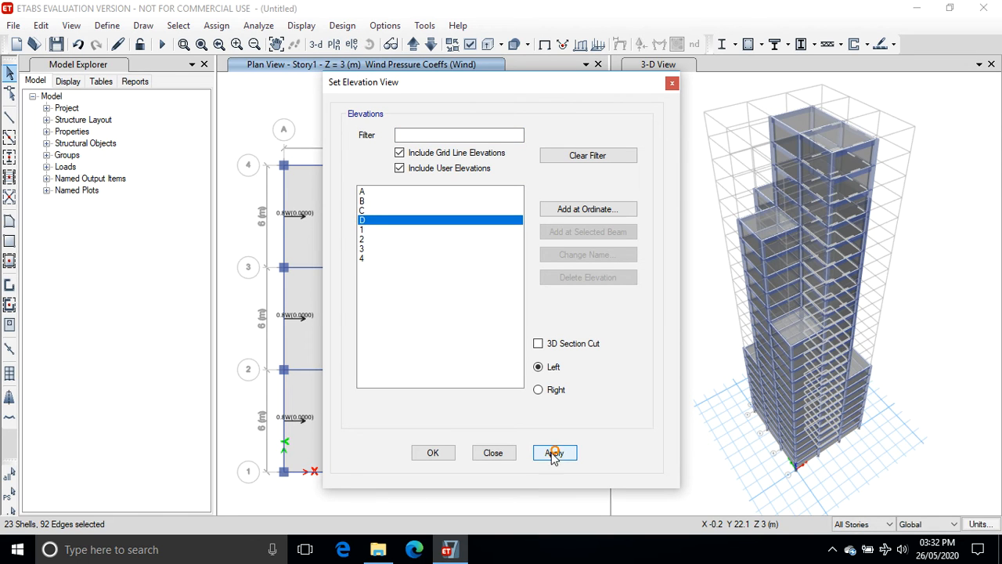
pyautogui.click(443, 454)
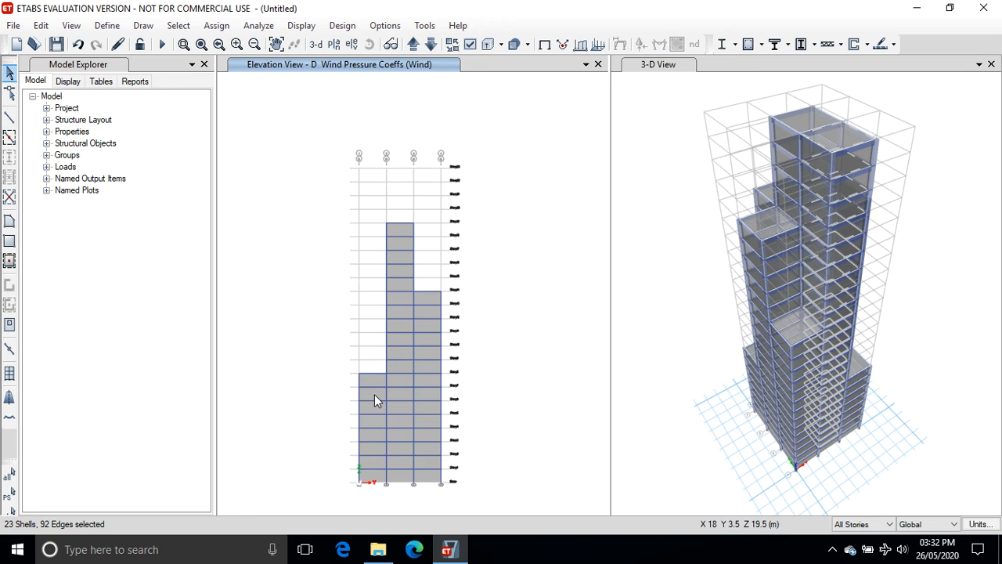
# Select all cladding panels on elevation D and assign them a leeward Wind pressure coefficient of -0.25.
pyautogui.click(374, 396)
pyautogui.click(397, 393)
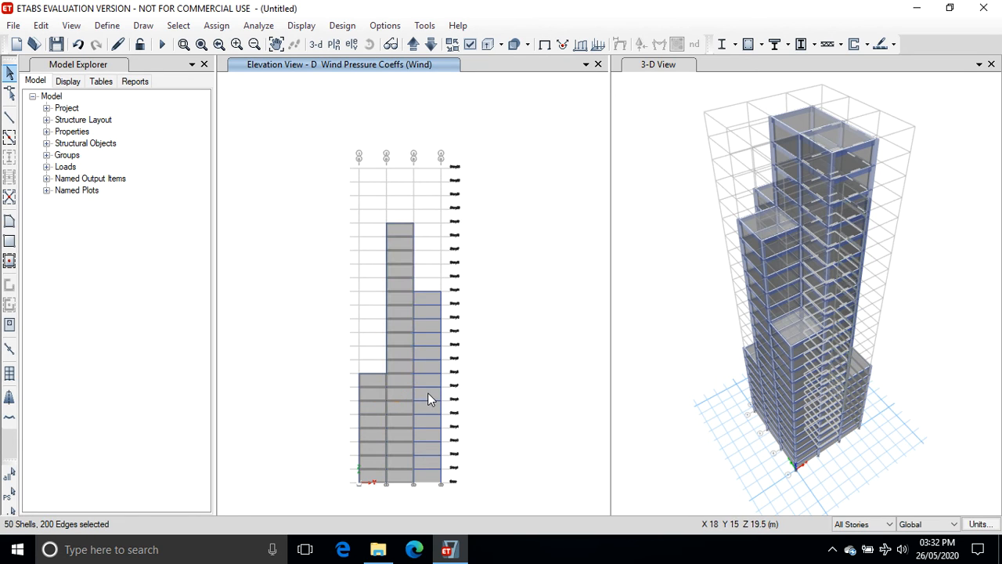
pyautogui.click(427, 393)
pyautogui.click(217, 26)
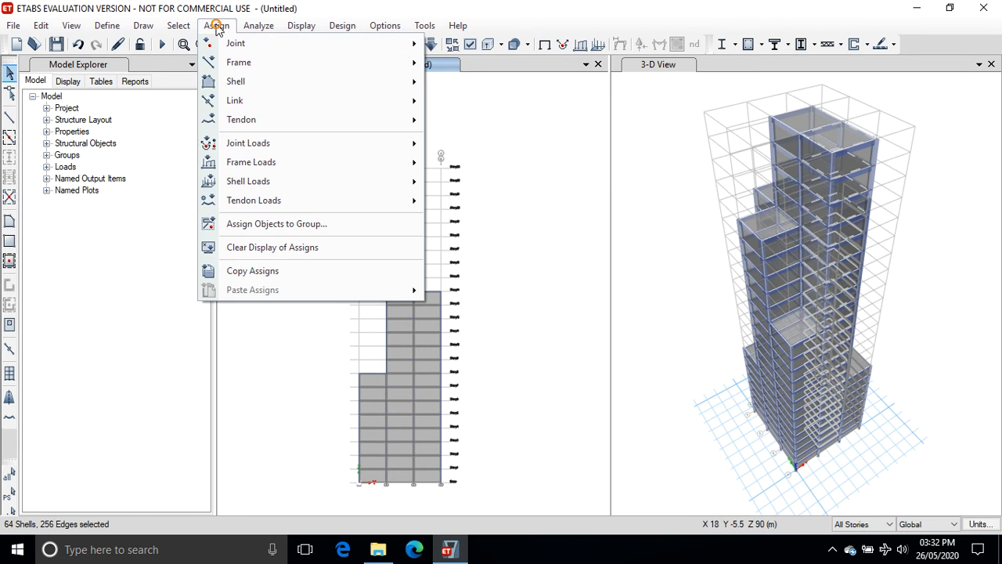
pyautogui.moveTo(275, 180)
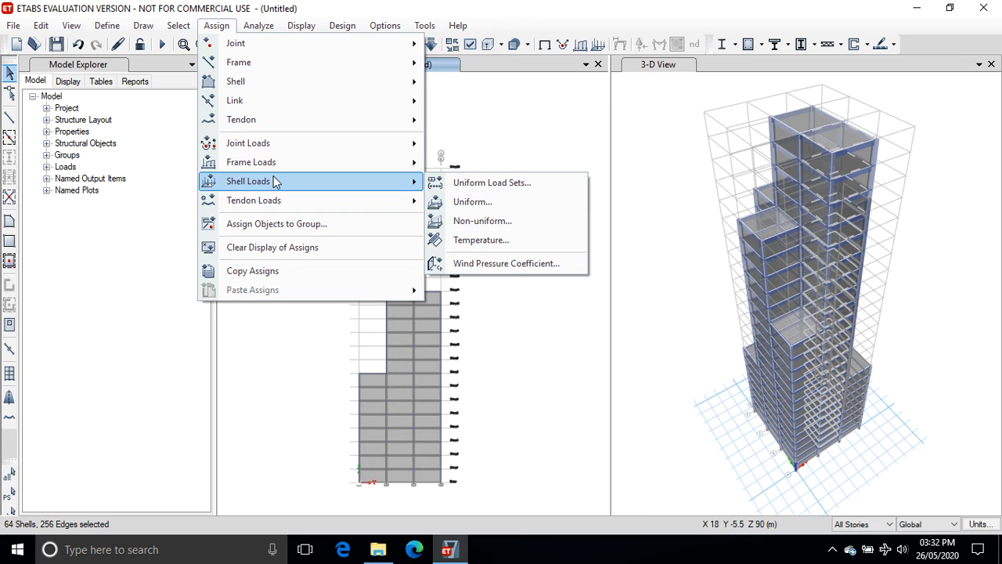
pyautogui.click(475, 264)
pyautogui.click(459, 279)
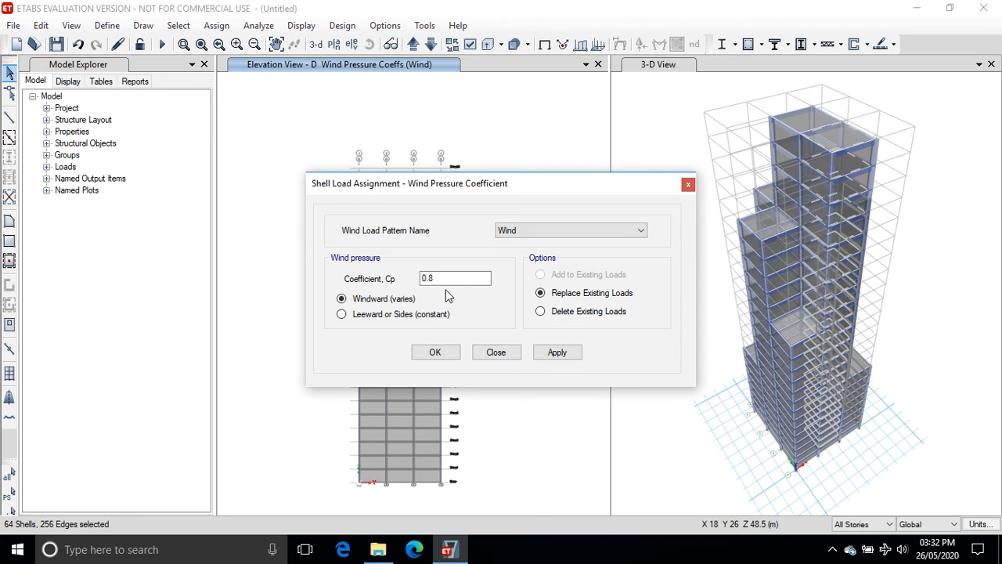
pyautogui.doubleClick(446, 279)
pyautogui.write('-')
pyautogui.click(342, 314)
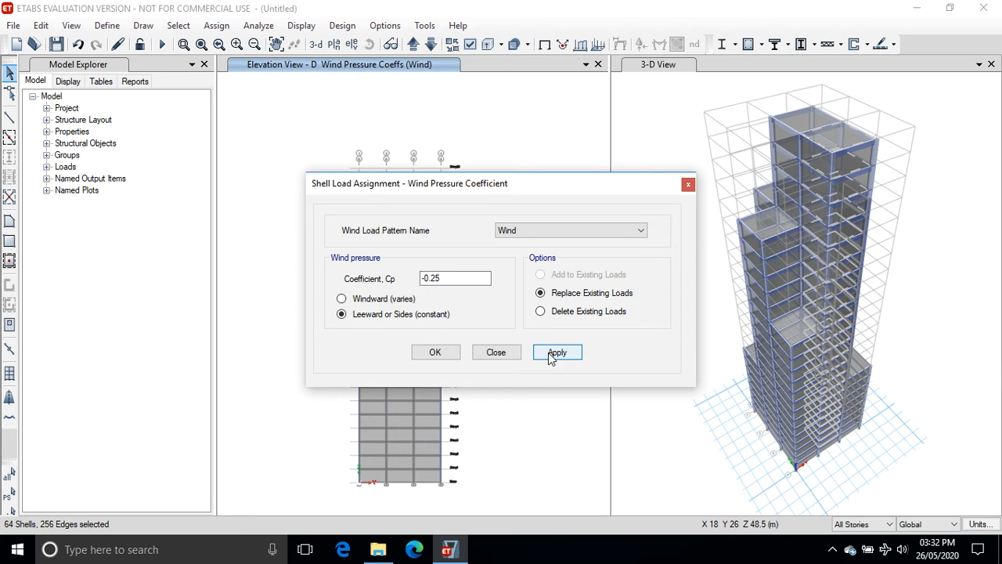
pyautogui.click(551, 353)
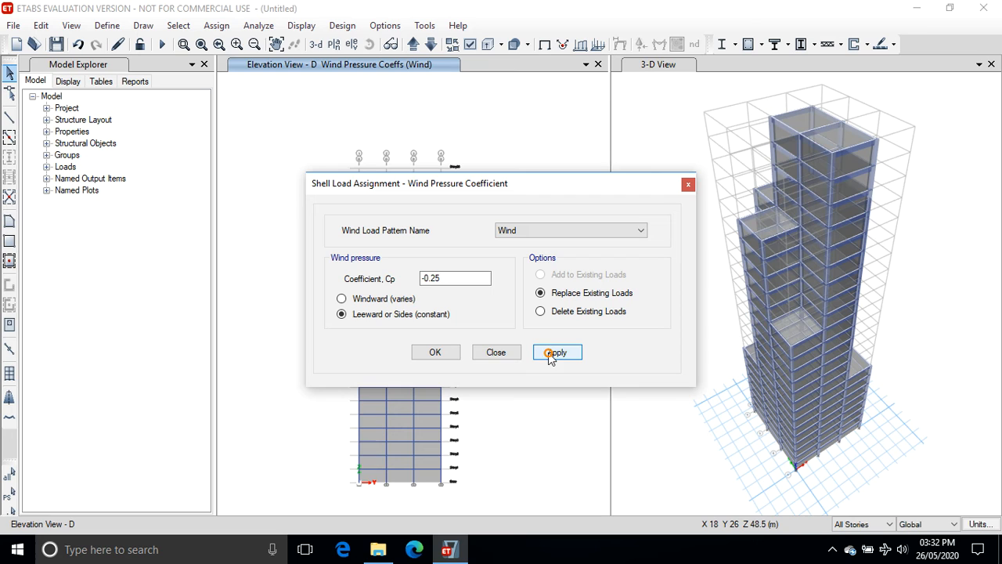
pyautogui.click(436, 353)
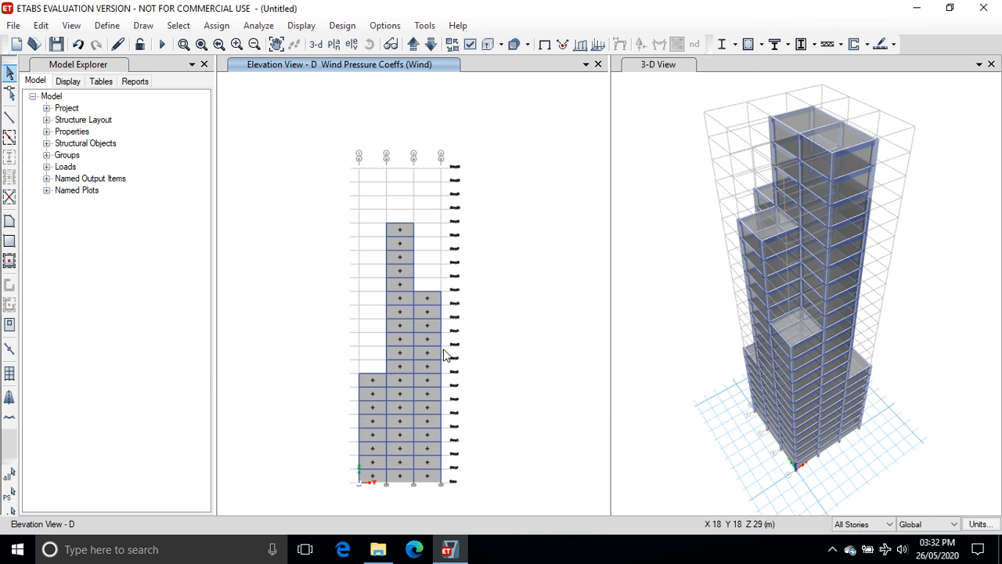
# Switch the view to the elevation along grid line C.
pyautogui.click(352, 44)
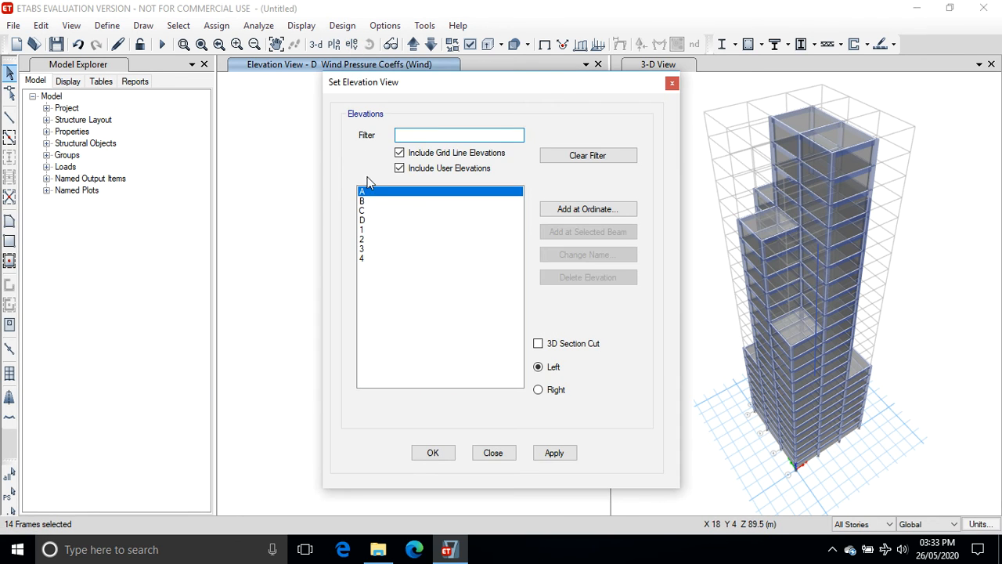
pyautogui.click(362, 211)
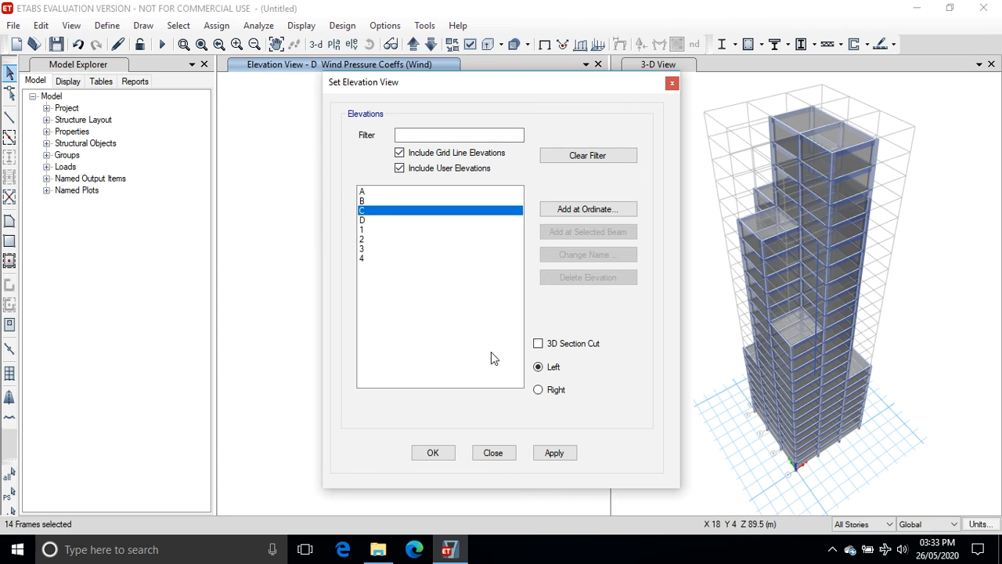
pyautogui.click(554, 454)
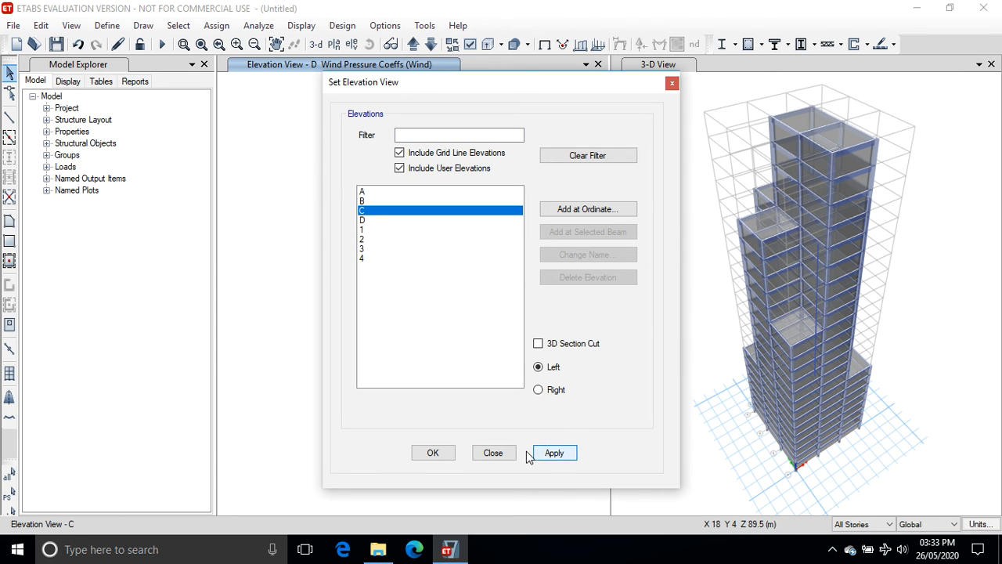
pyautogui.click(433, 454)
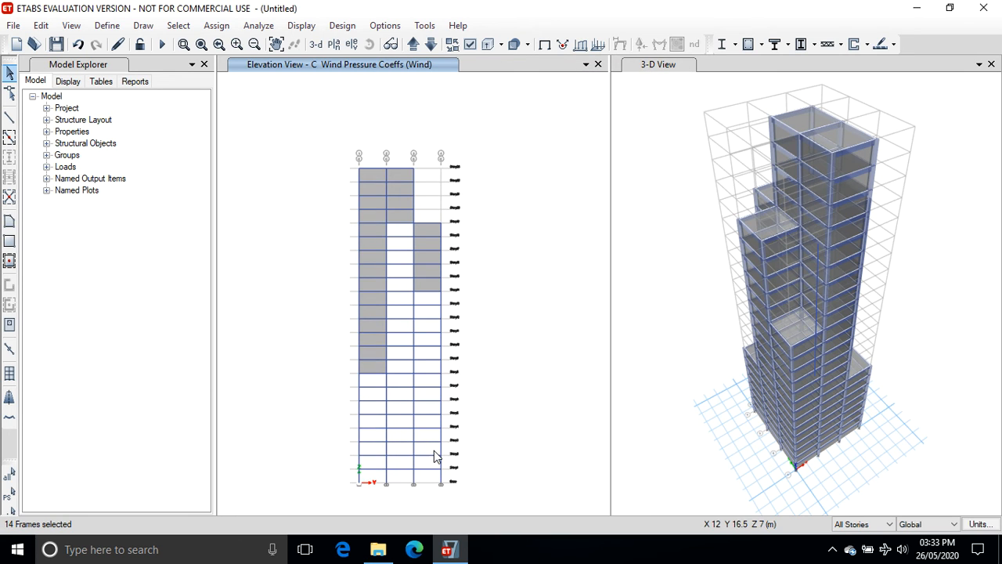
# Select all cladding panels on elevation C and assign them a leeward Wind pressure coefficient of -0.25.
pyautogui.click(371, 215)
pyautogui.click(399, 205)
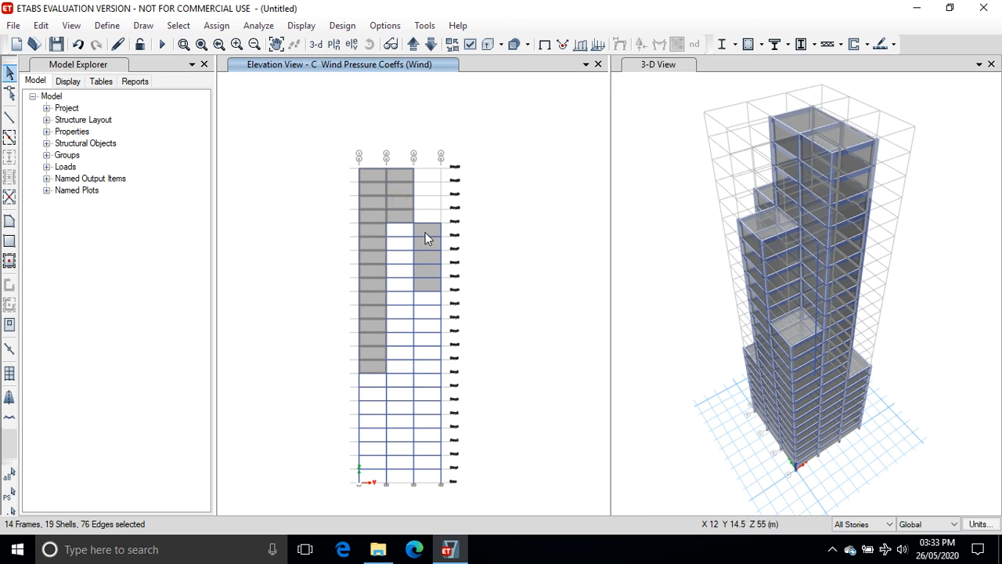
pyautogui.click(425, 231)
pyautogui.click(216, 25)
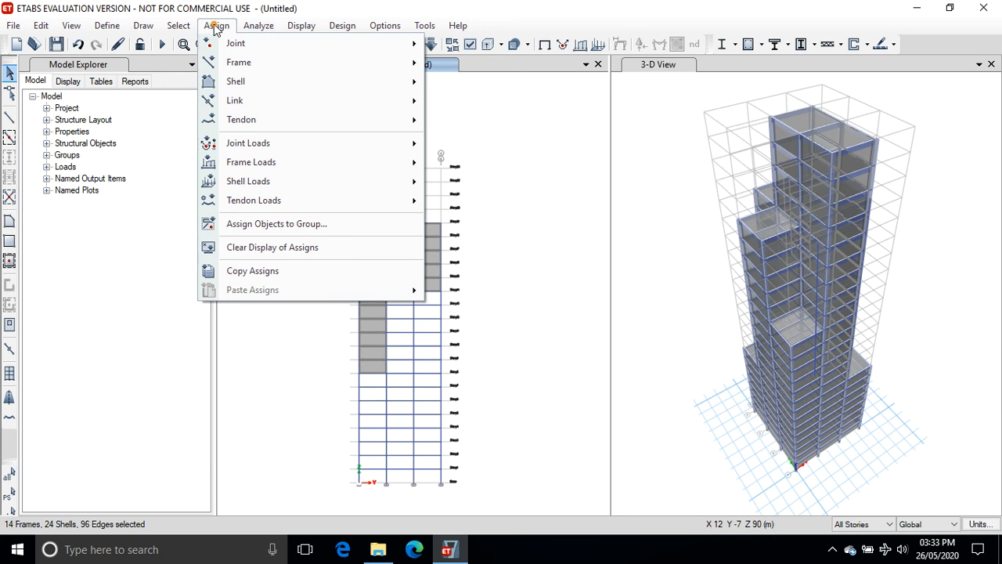
pyautogui.moveTo(263, 188)
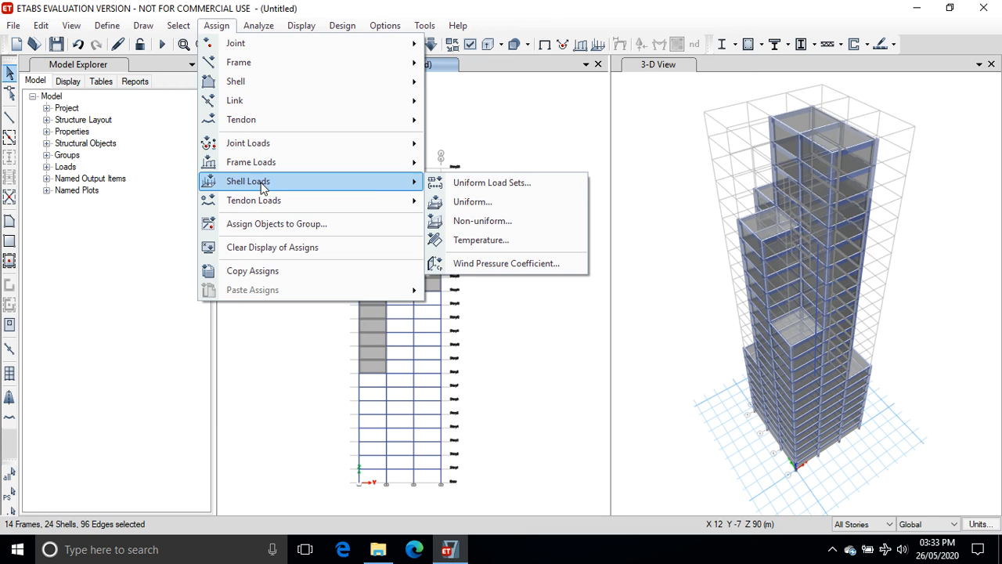
pyautogui.click(504, 265)
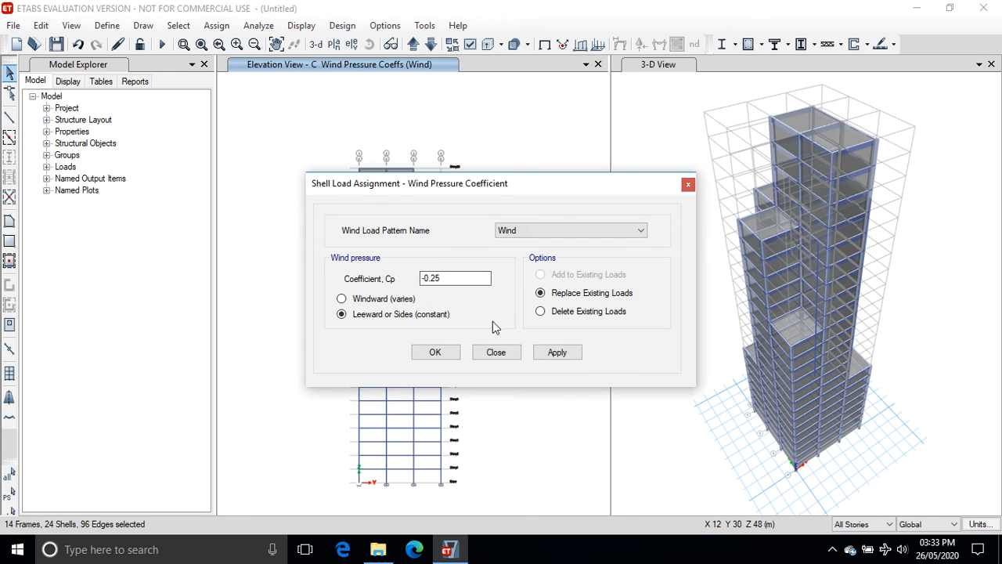
pyautogui.click(554, 353)
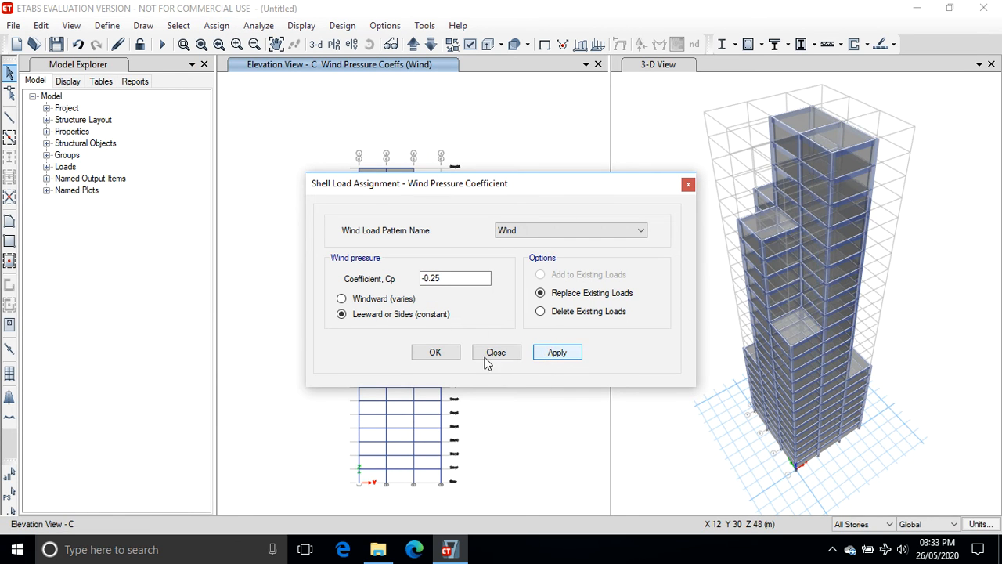
pyautogui.click(435, 354)
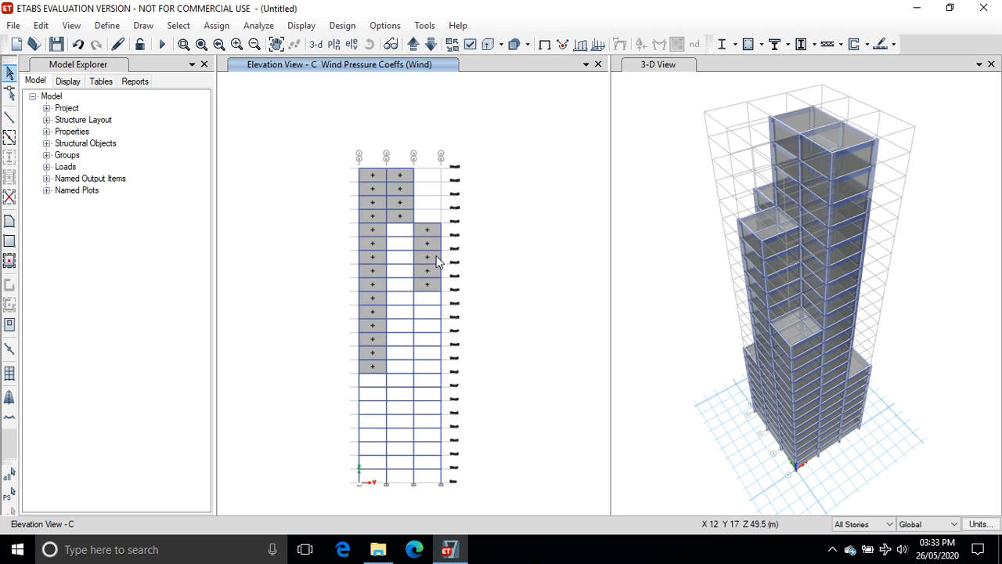
# Switch the view to the elevation along grid line 1.
pyautogui.click(352, 44)
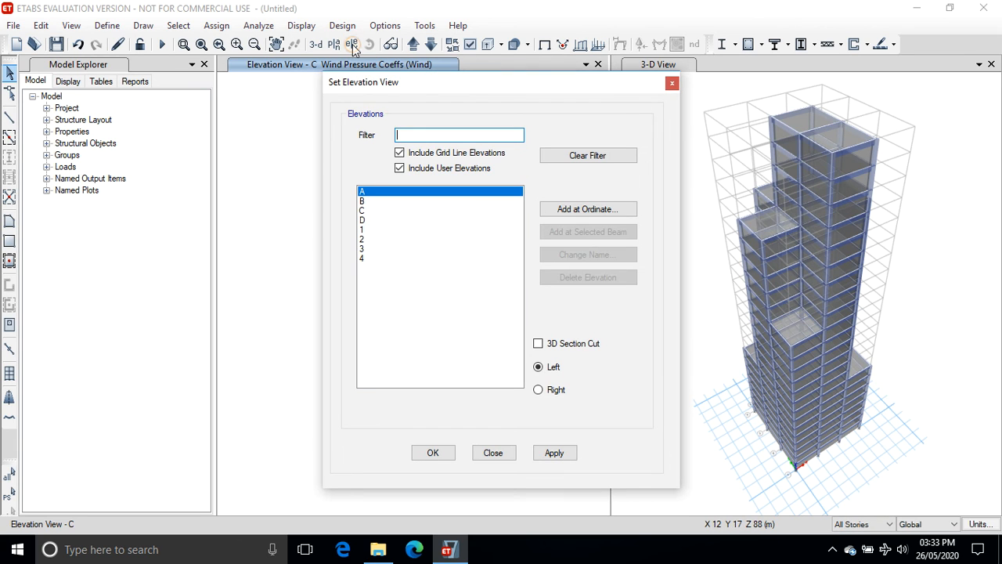
pyautogui.click(363, 230)
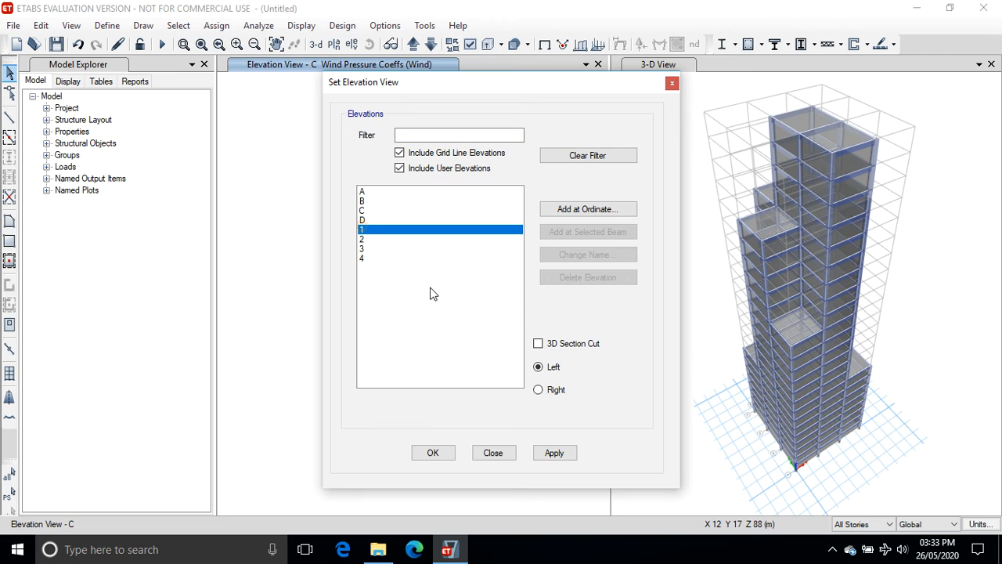
pyautogui.click(554, 454)
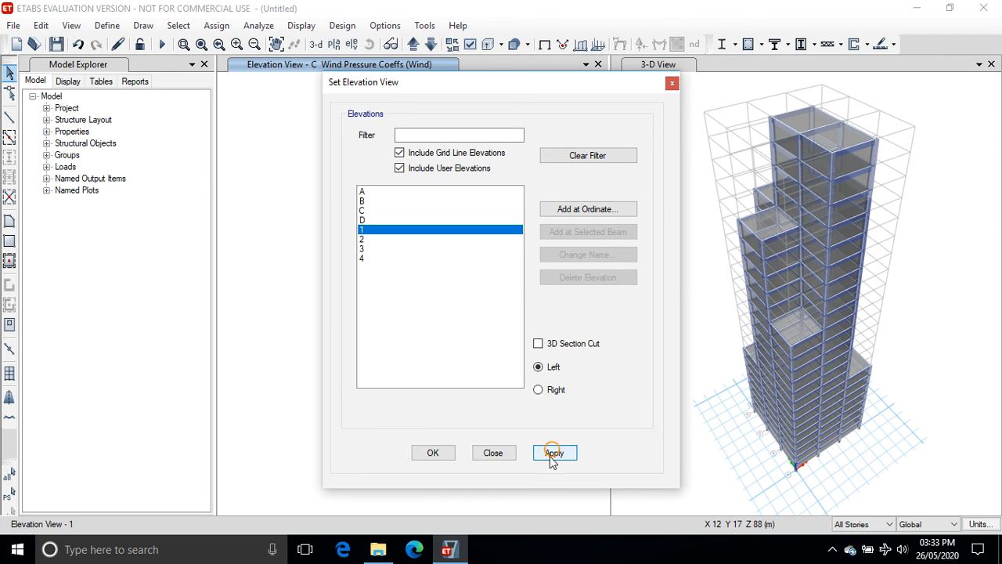
pyautogui.click(437, 454)
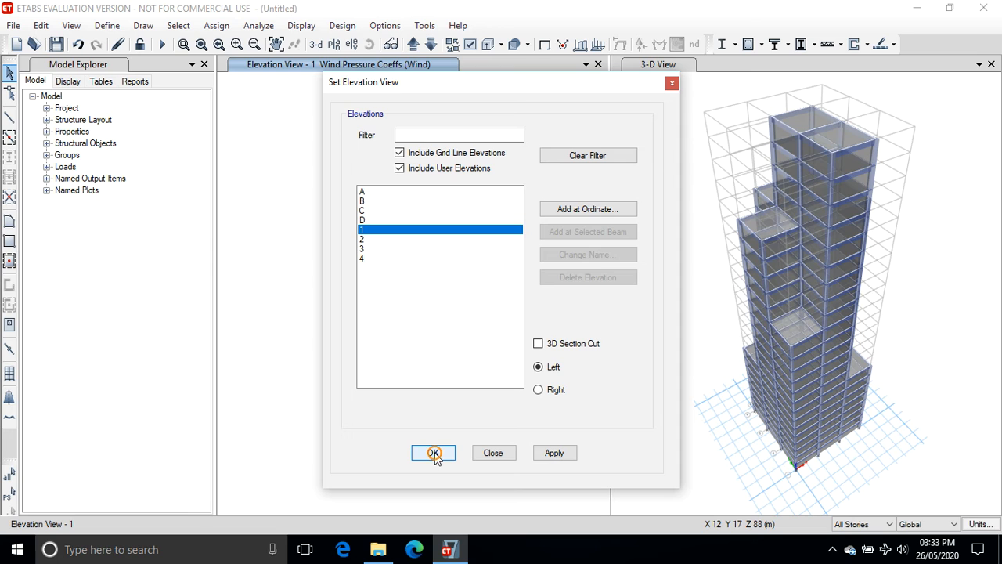
pyautogui.click(436, 456)
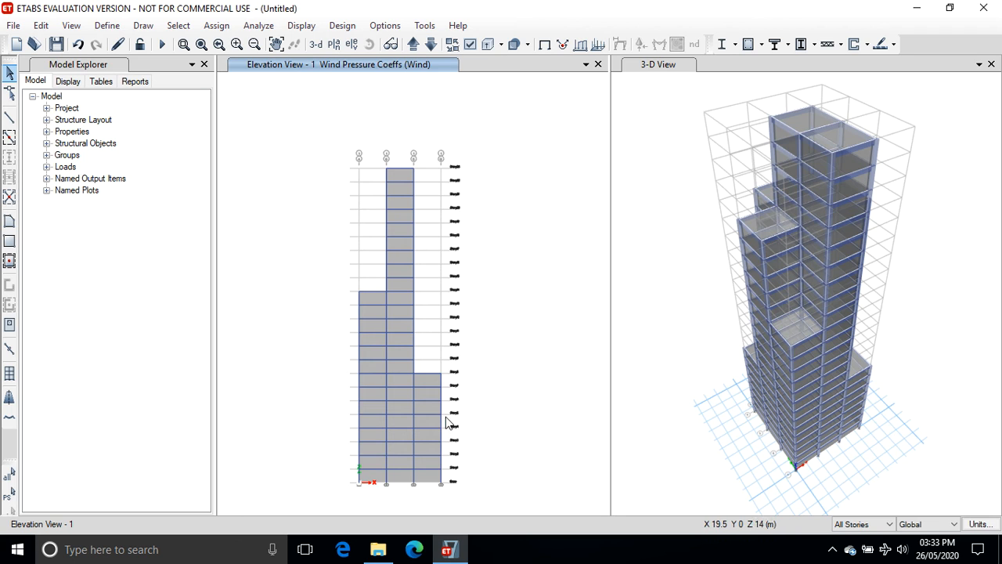
# Select the cladding panels on elevation 1, then step up to elevation 2 and add its cladding panels.
pyautogui.click(379, 297)
pyautogui.click(393, 304)
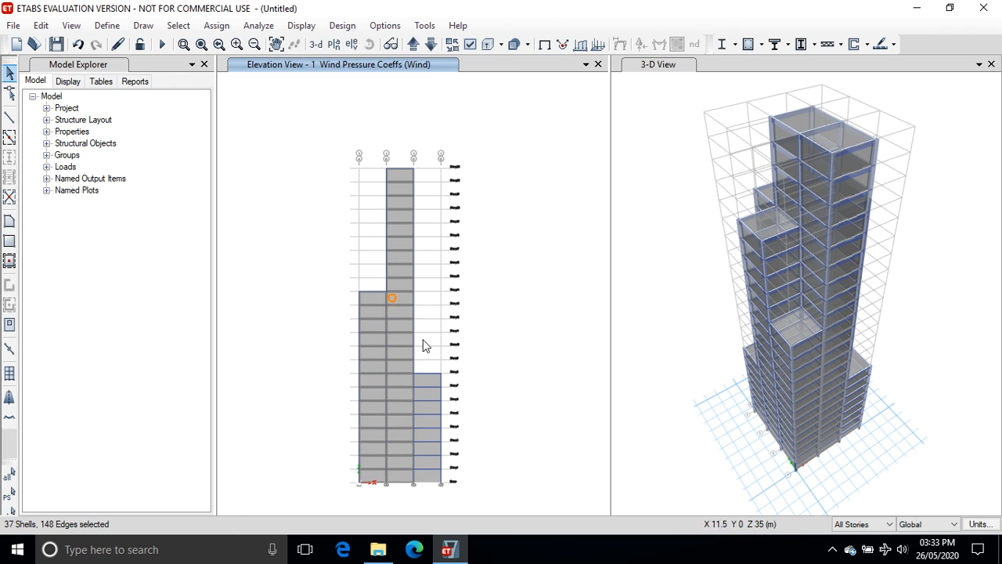
pyautogui.click(435, 382)
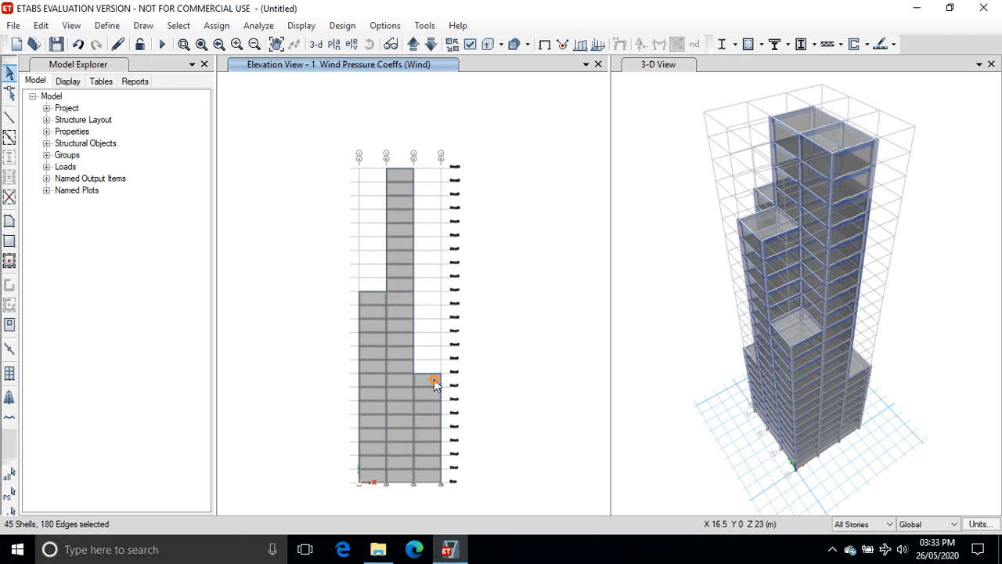
pyautogui.click(413, 45)
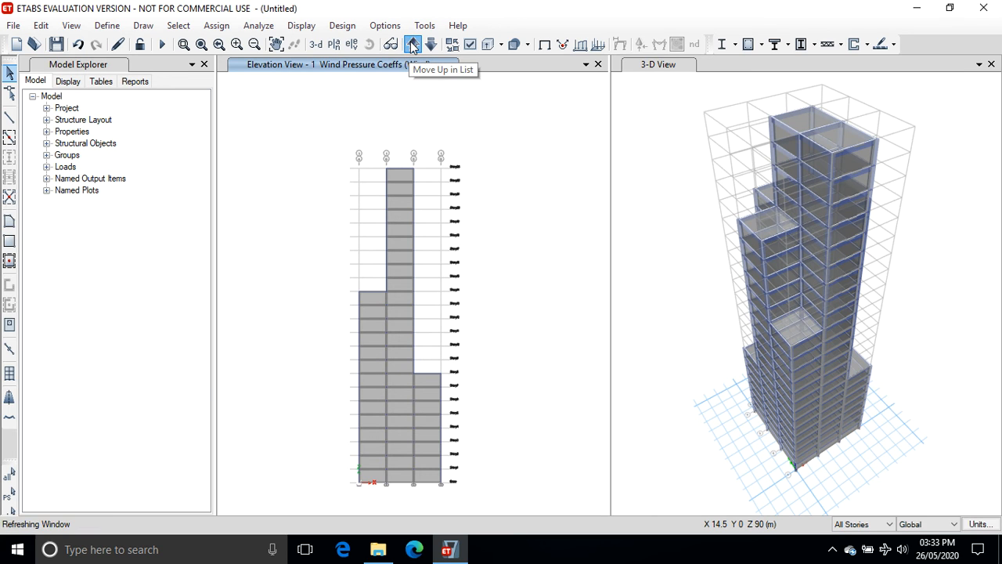
pyautogui.click(412, 44)
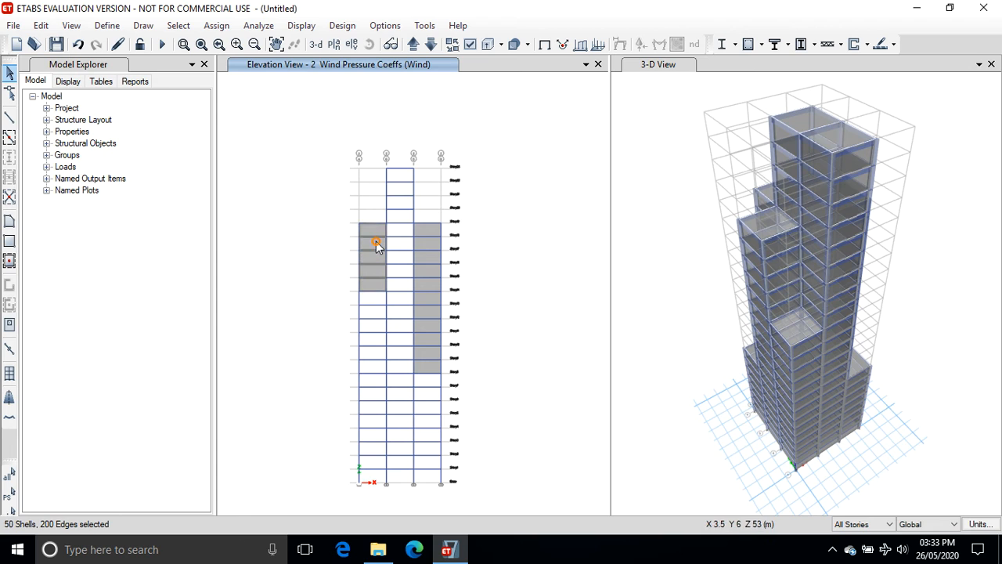
pyautogui.click(422, 244)
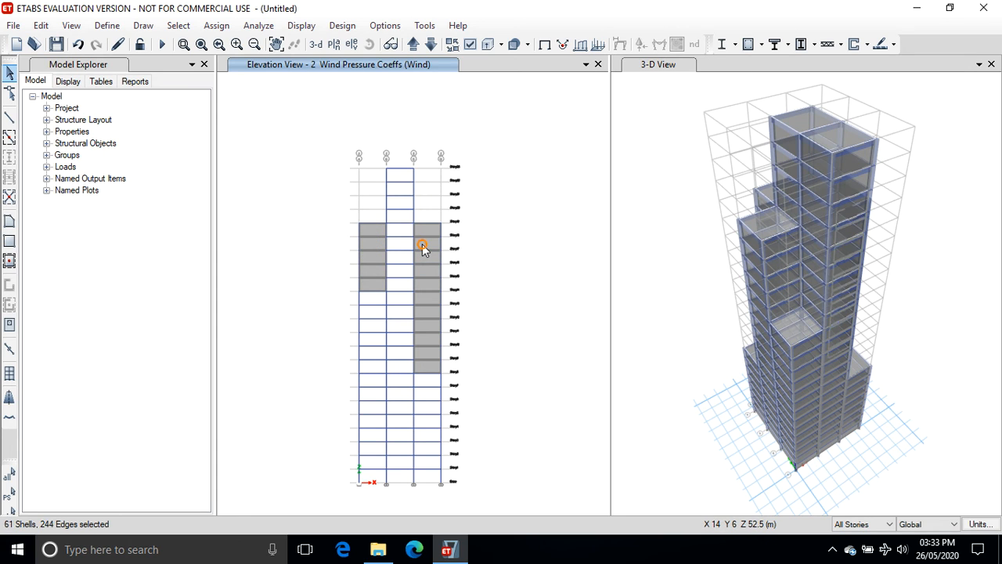
pyautogui.click(412, 44)
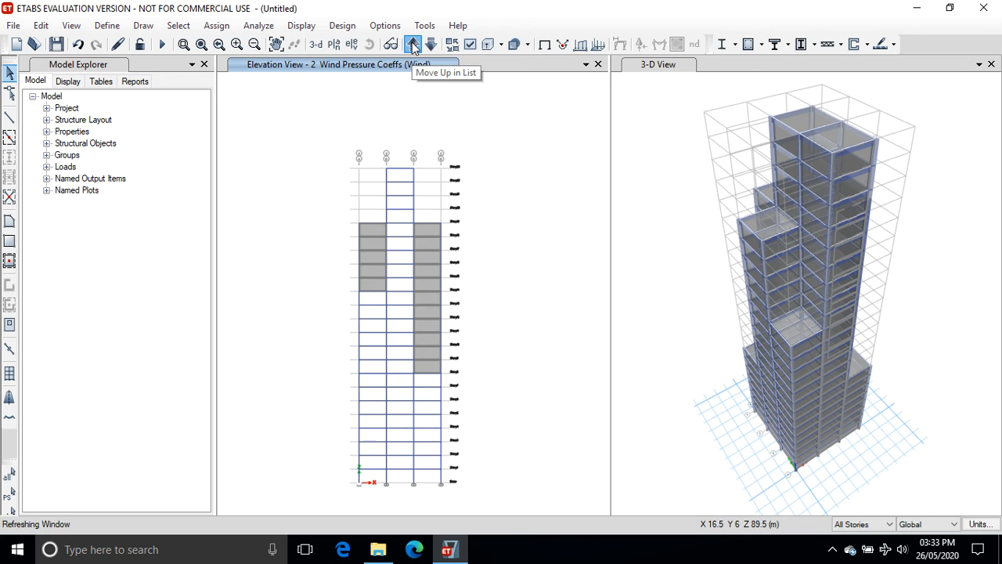
# Add the cladding panels on elevations 3 and 4 to the selection, stepping through the elevation views.
pyautogui.click(368, 229)
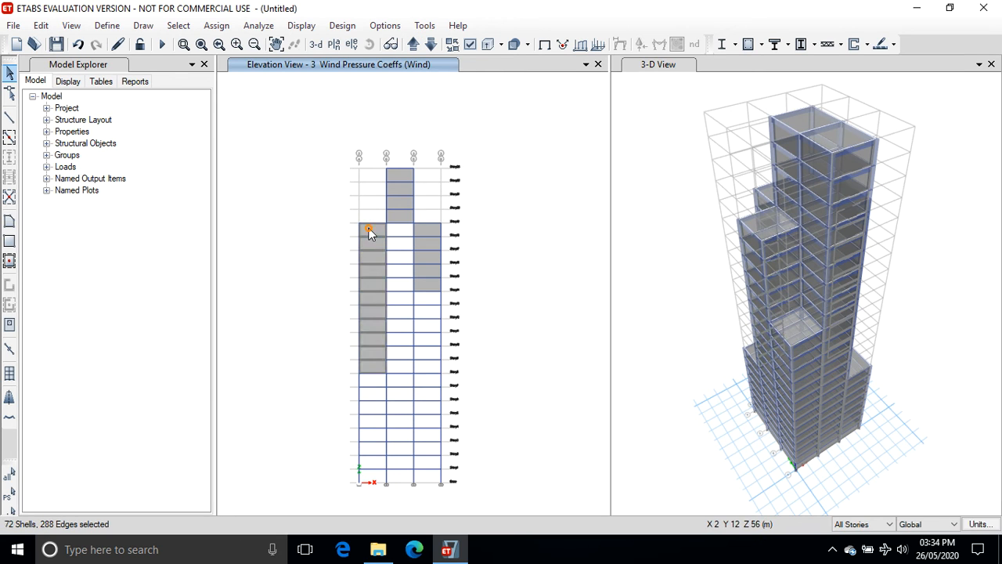
pyautogui.click(400, 216)
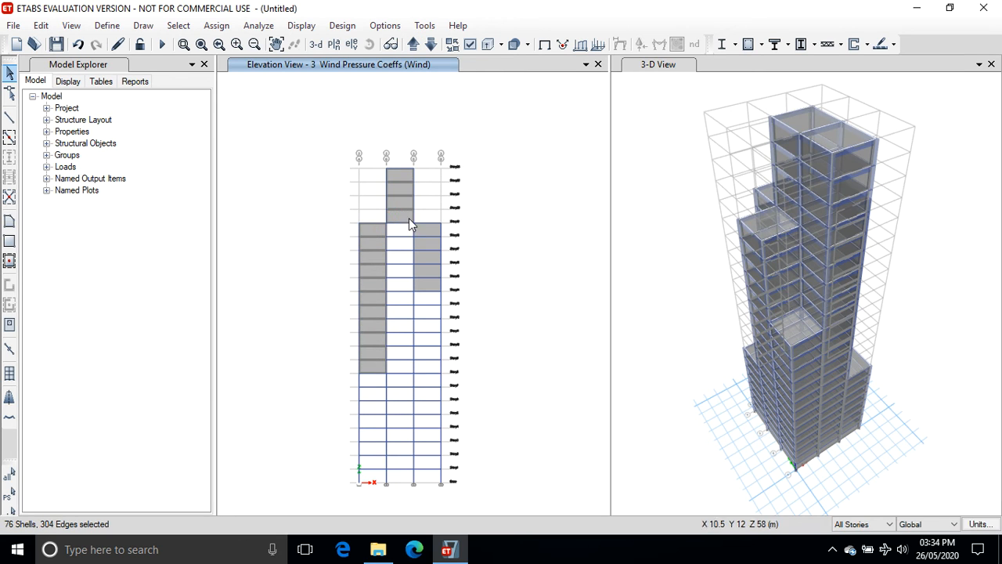
pyautogui.click(424, 228)
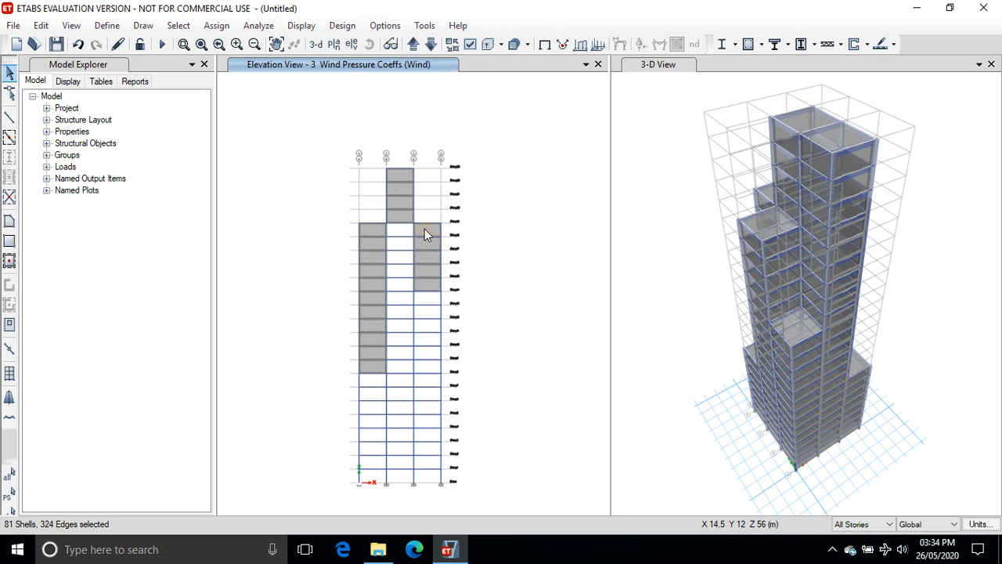
pyautogui.click(413, 45)
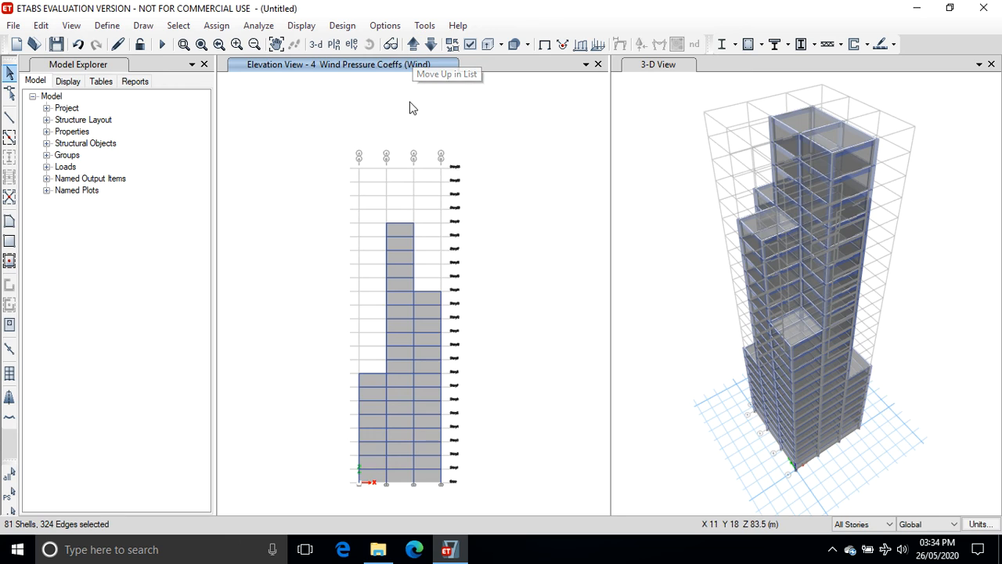
pyautogui.click(371, 391)
pyautogui.click(396, 391)
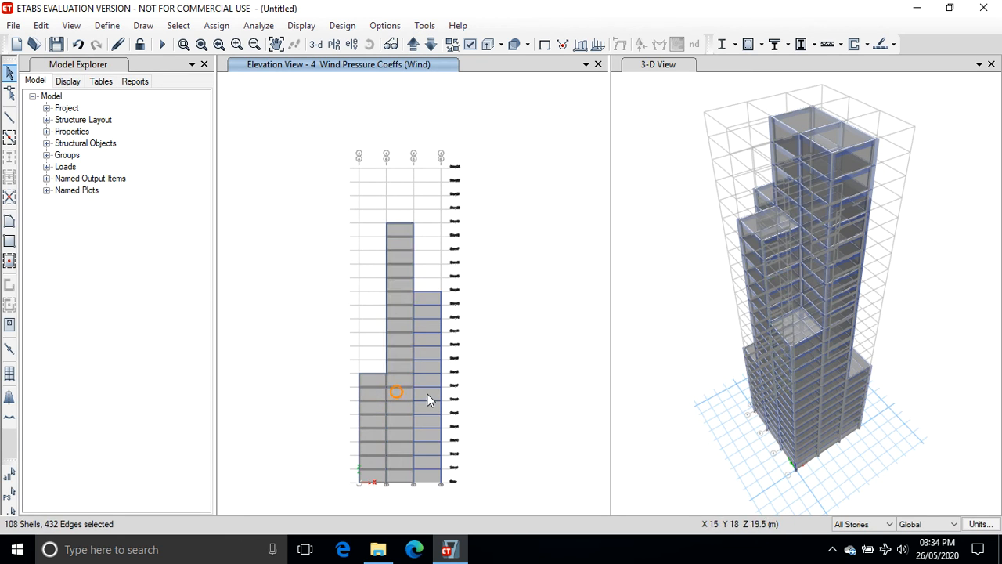
pyautogui.click(426, 393)
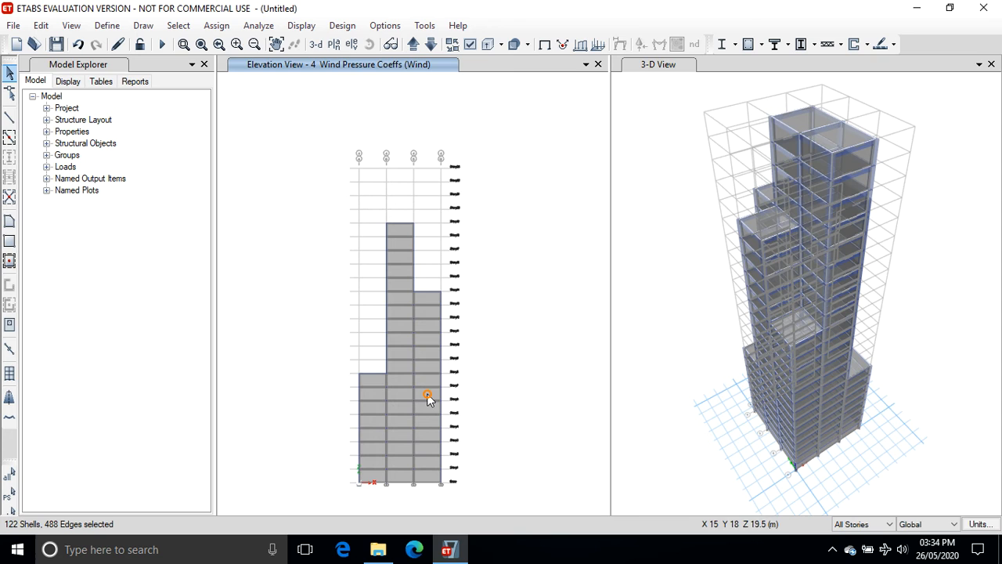
pyautogui.click(413, 46)
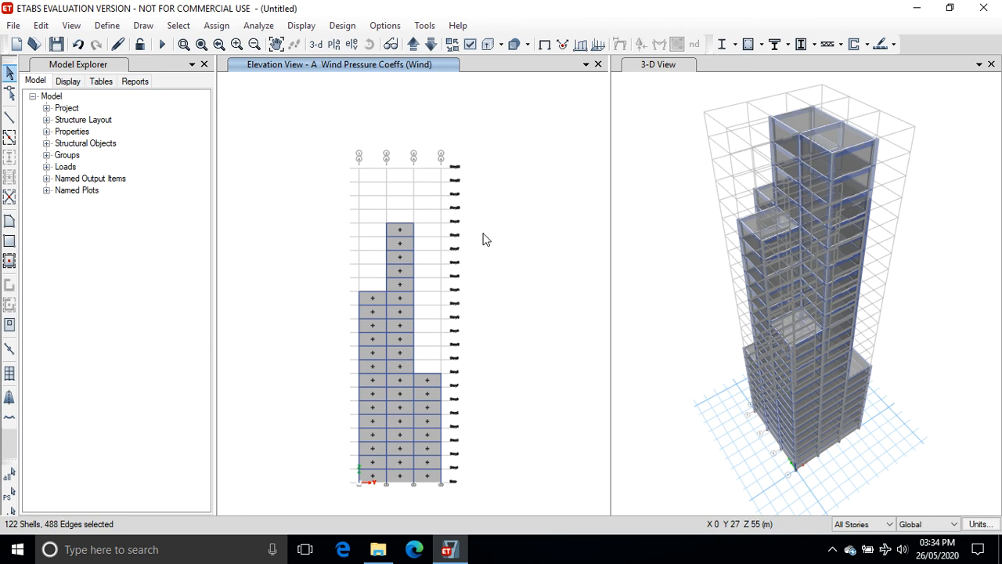
pyautogui.click(429, 46)
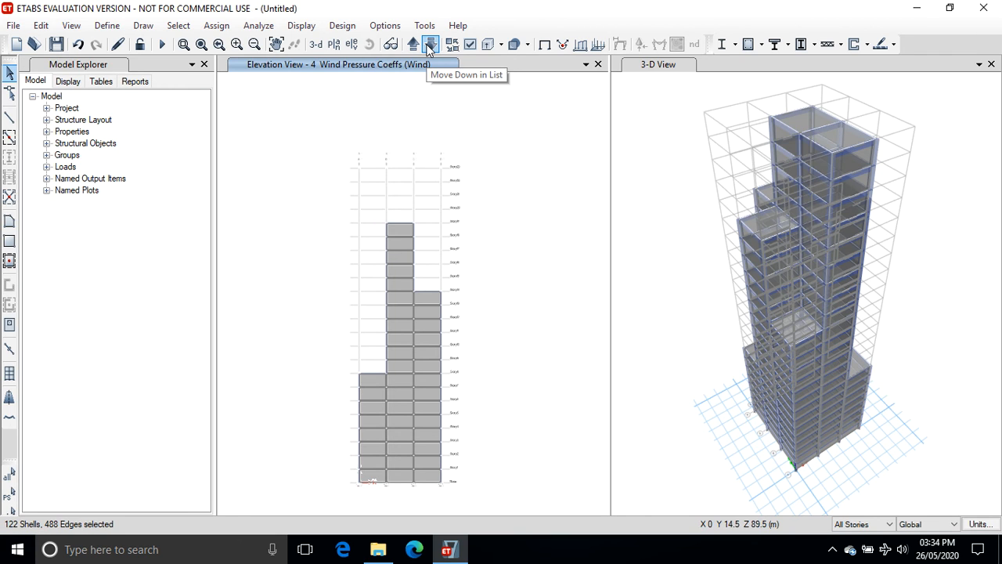
# Assign the selected side-wall cladding a leeward Wind pressure coefficient of -0.8.
pyautogui.click(217, 26)
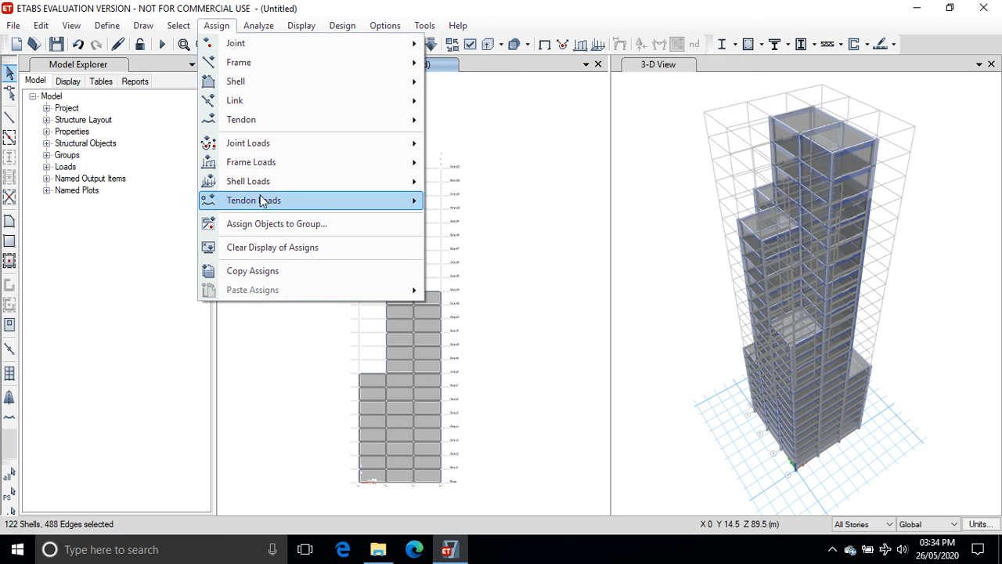
pyautogui.moveTo(259, 185)
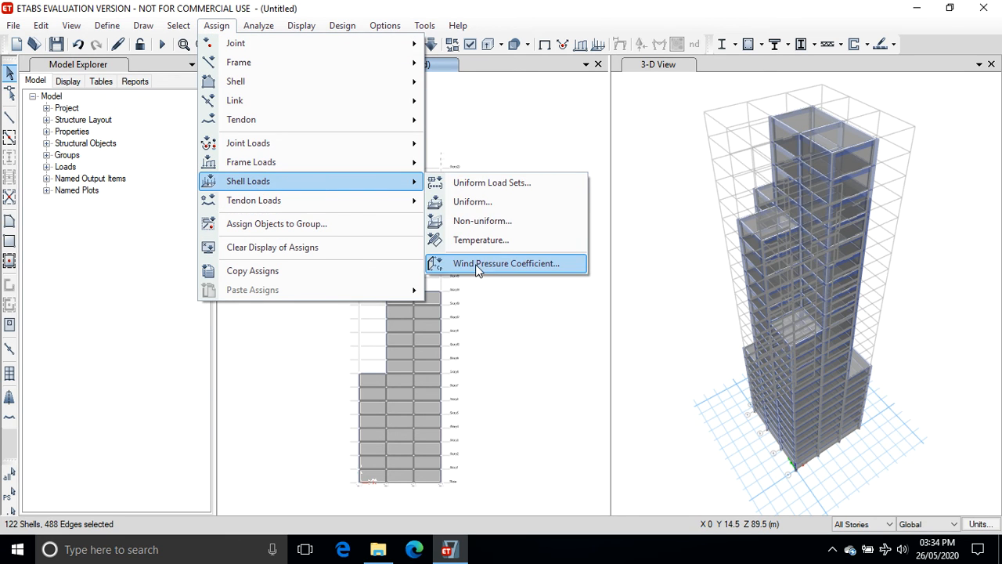
pyautogui.click(477, 267)
pyautogui.click(446, 276)
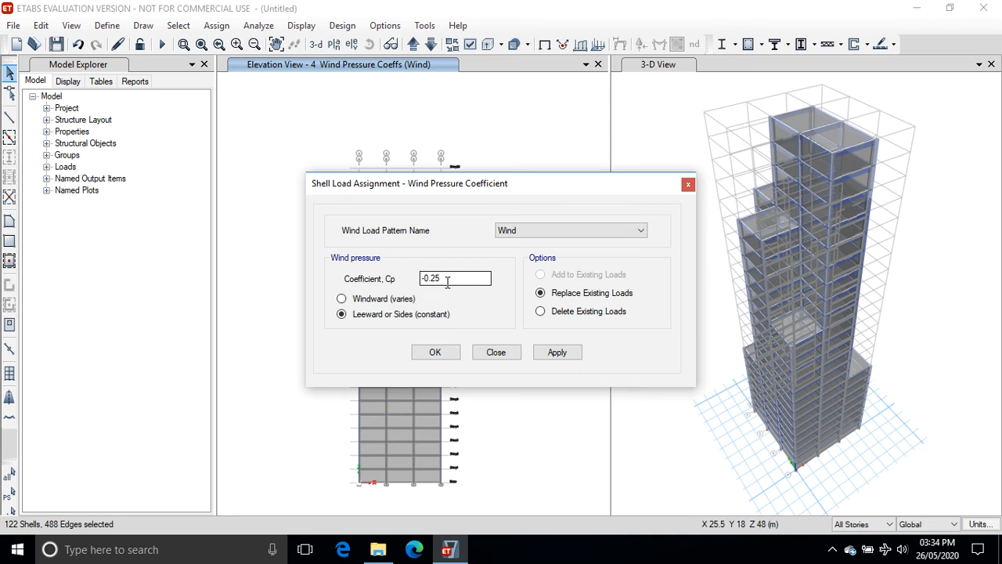
pyautogui.press('BackSpace')
pyautogui.press('BackSpace')
pyautogui.write('8')
pyautogui.click(551, 353)
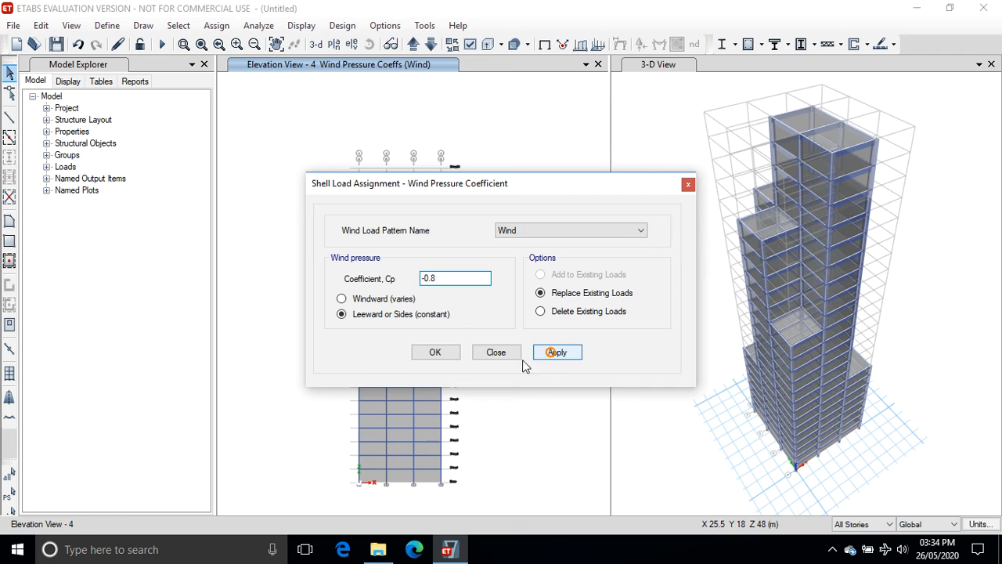
pyautogui.click(434, 353)
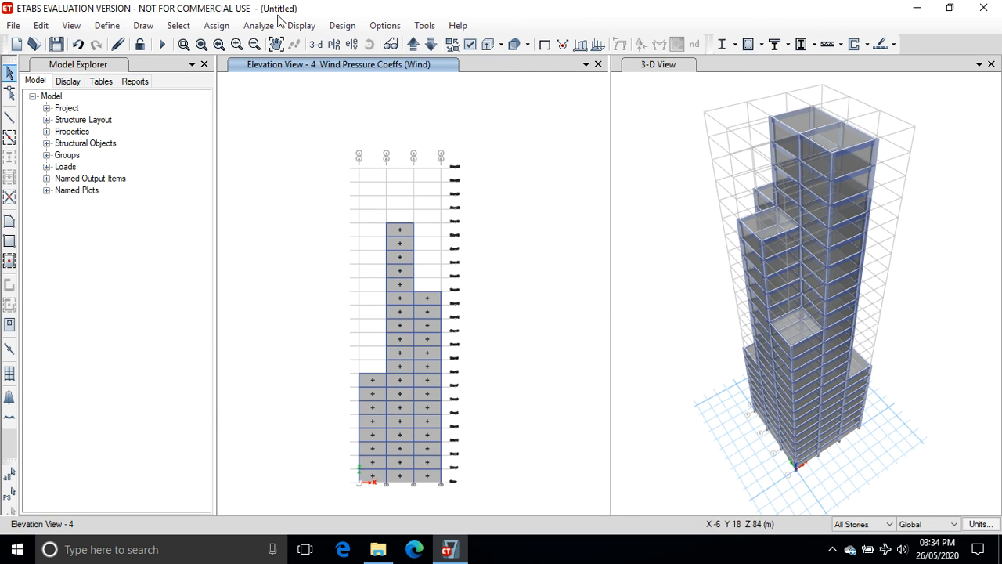
# Switch to the Story1 plan view to check the assigned wind pressure coefficients.
pyautogui.click(333, 44)
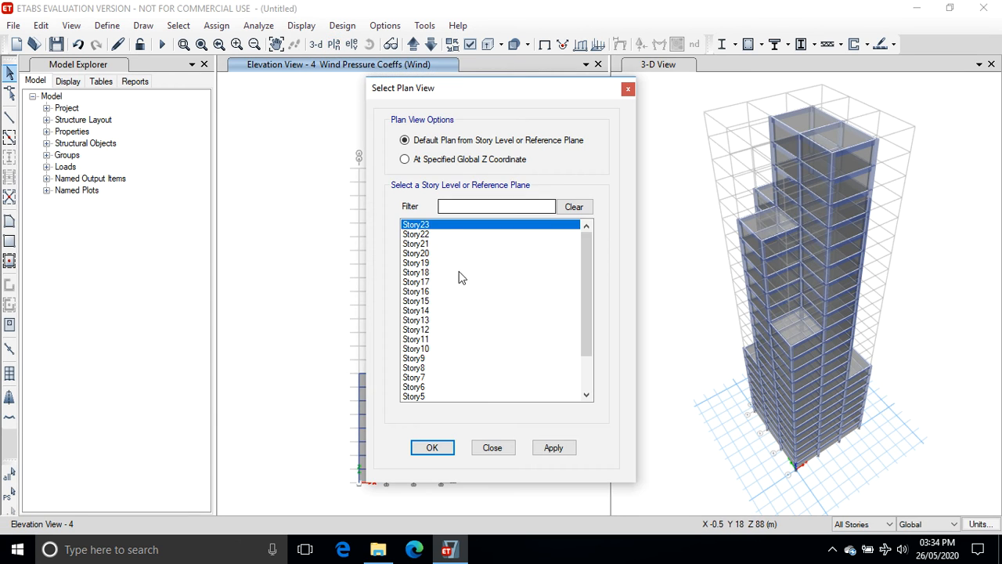
pyautogui.scroll(-2, 583, 287)
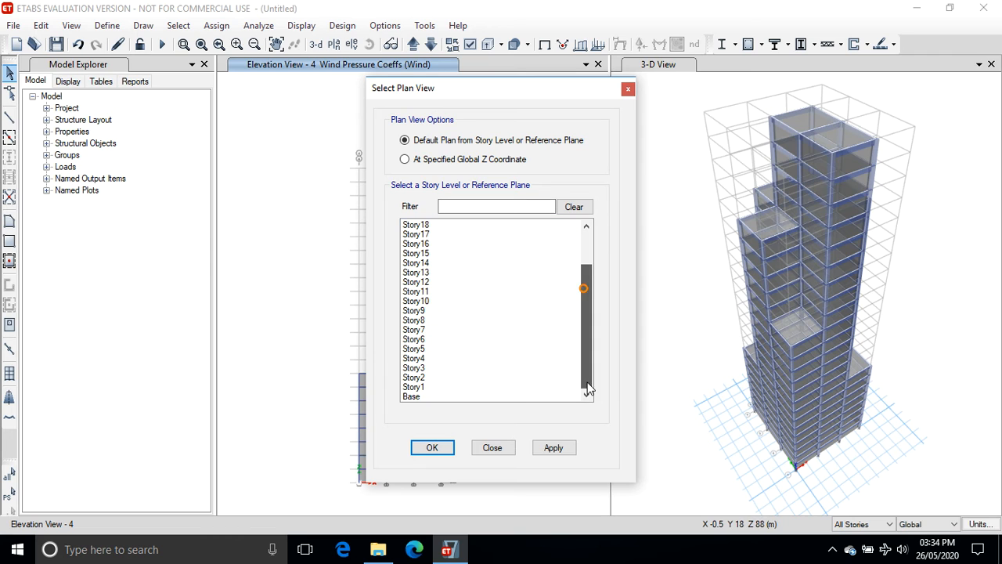
pyautogui.click(413, 378)
pyautogui.click(414, 387)
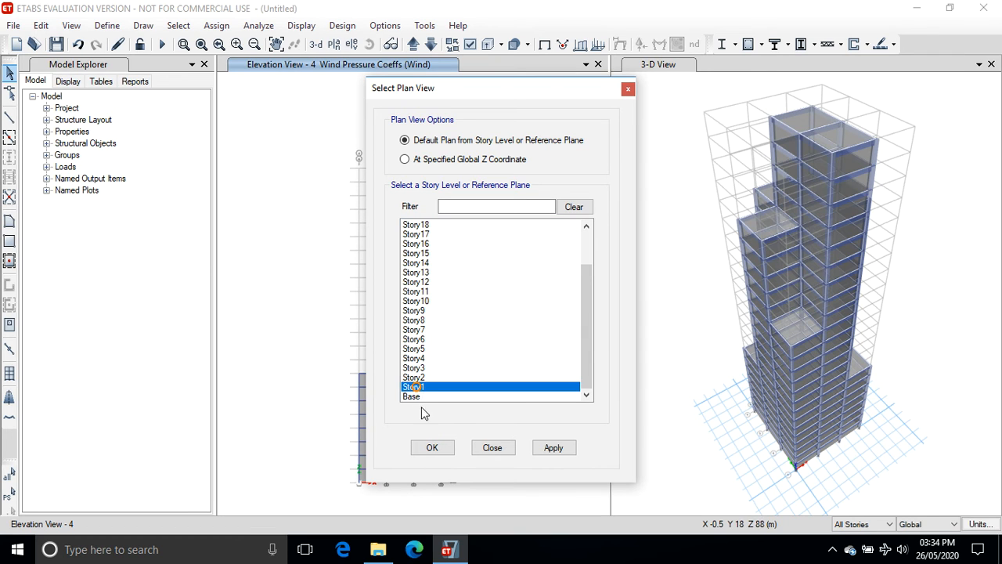
pyautogui.click(554, 449)
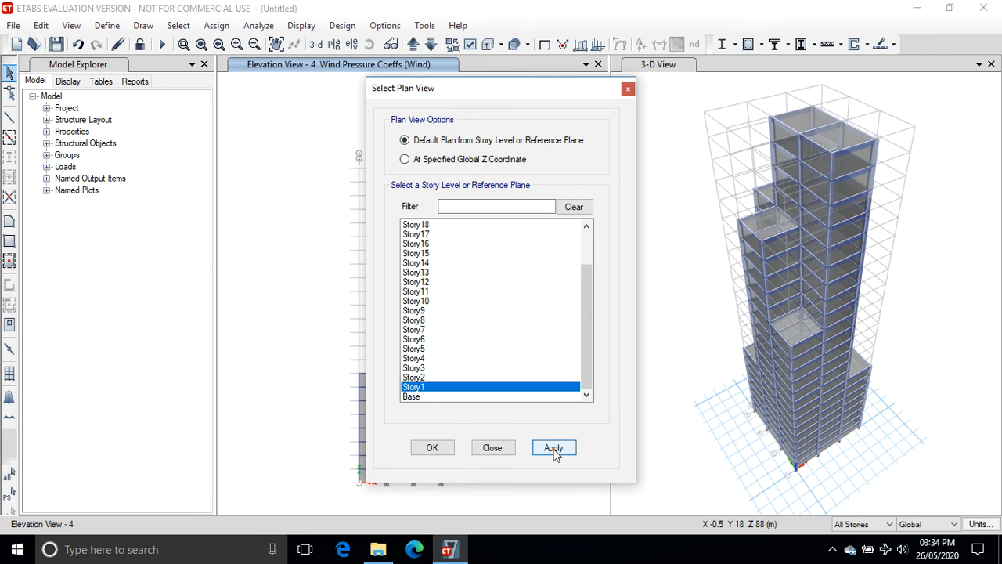
pyautogui.click(435, 448)
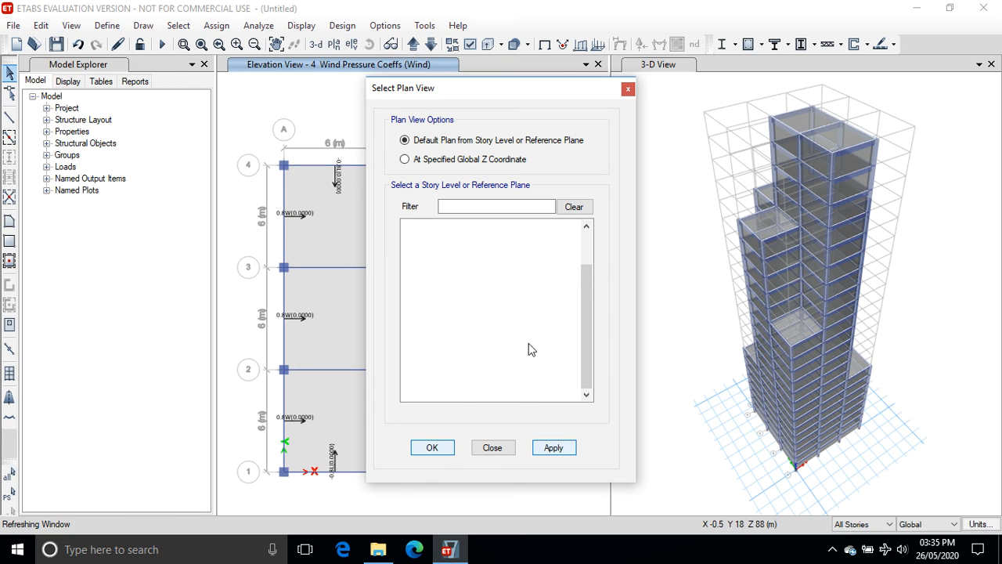
# Step up story by story through the plan views to Story14, checking the assigned wind pressure coefficients.
pyautogui.click(489, 447)
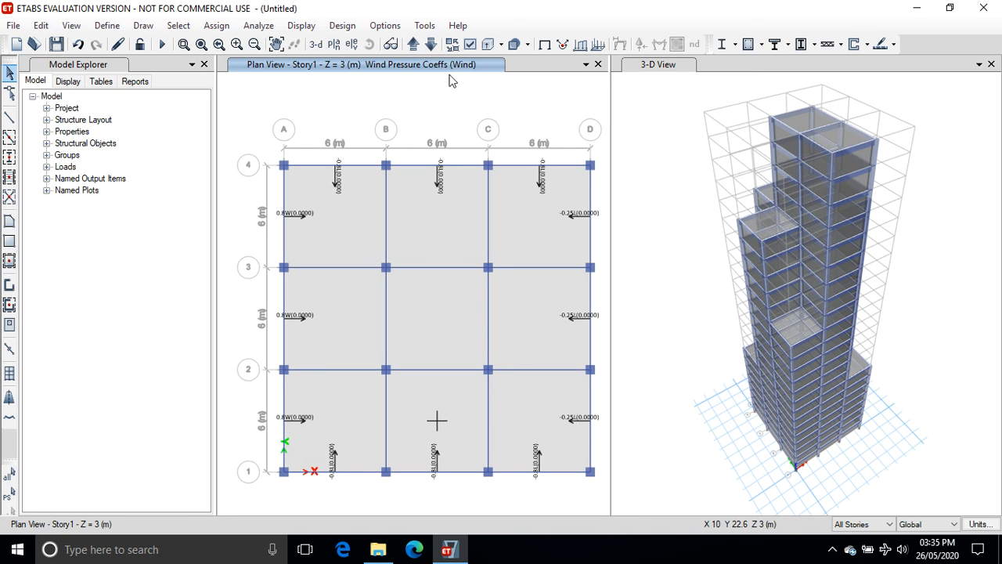
pyautogui.click(413, 45)
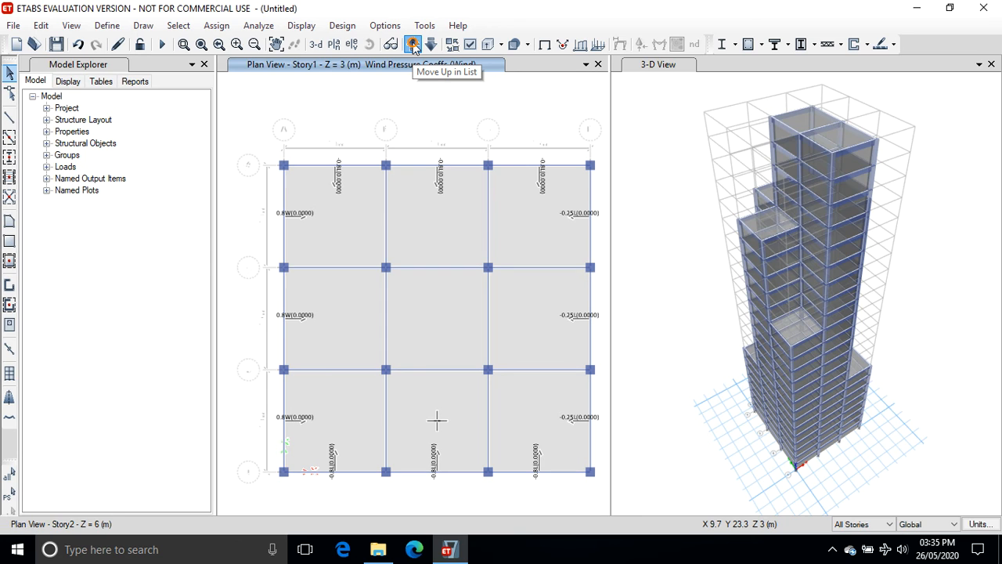
pyautogui.click(413, 45)
pyautogui.click(413, 45)
pyautogui.click(414, 45)
pyautogui.click(413, 46)
pyautogui.click(413, 45)
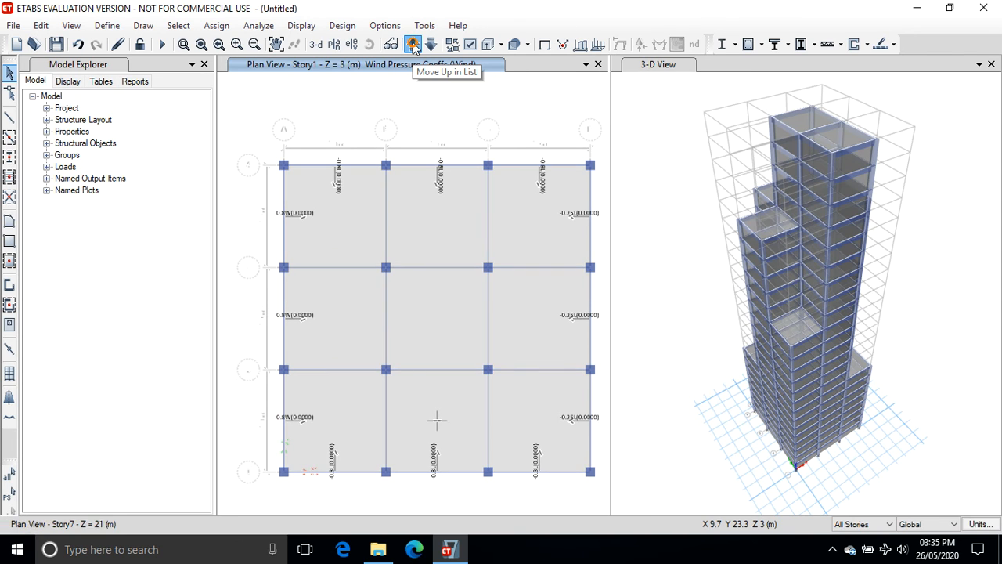
pyautogui.click(413, 46)
pyautogui.click(413, 45)
pyautogui.click(414, 46)
pyautogui.click(414, 46)
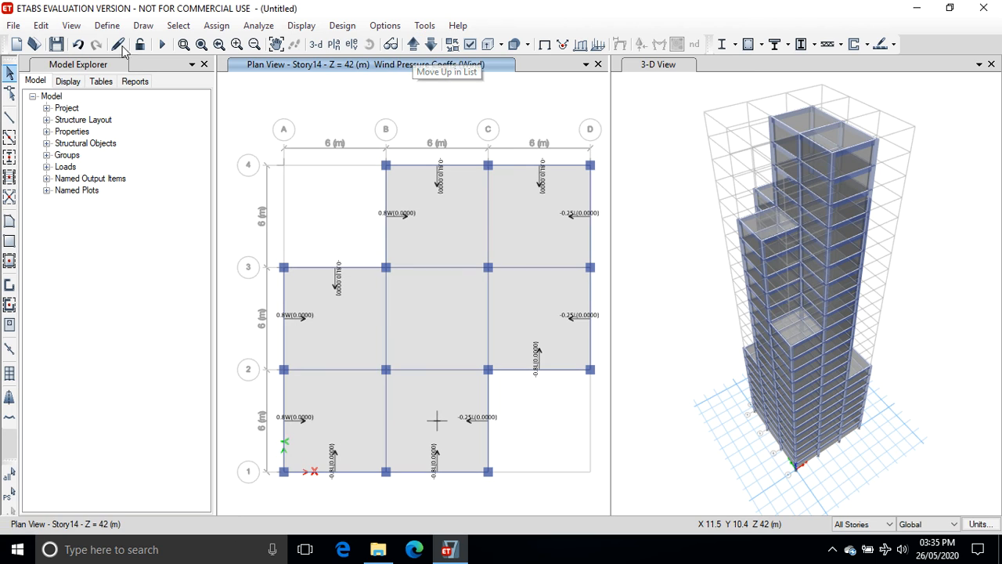
# Save the model to the Desktop as "23storey building desgin".
pyautogui.click(56, 44)
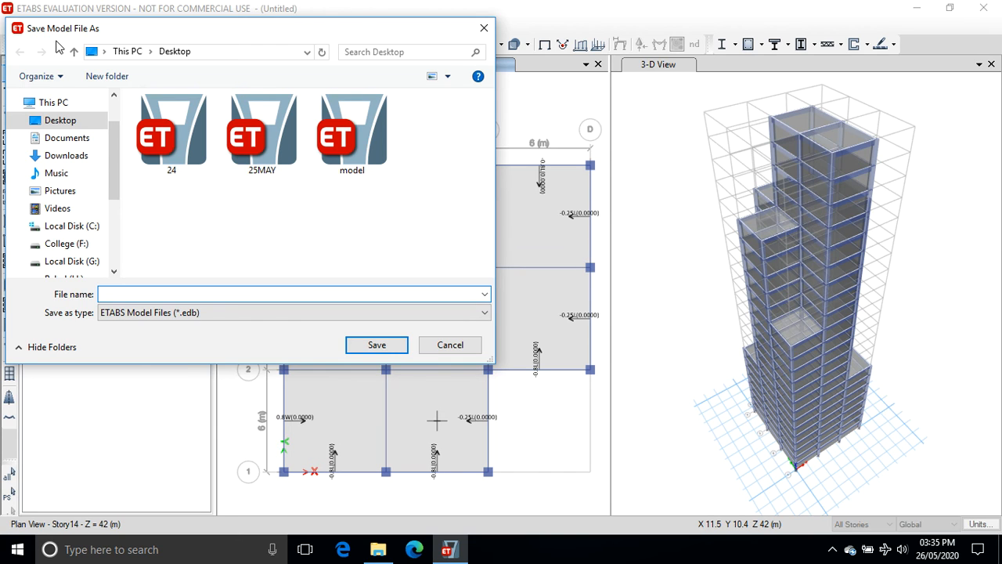
pyautogui.write('23storey building desgin')
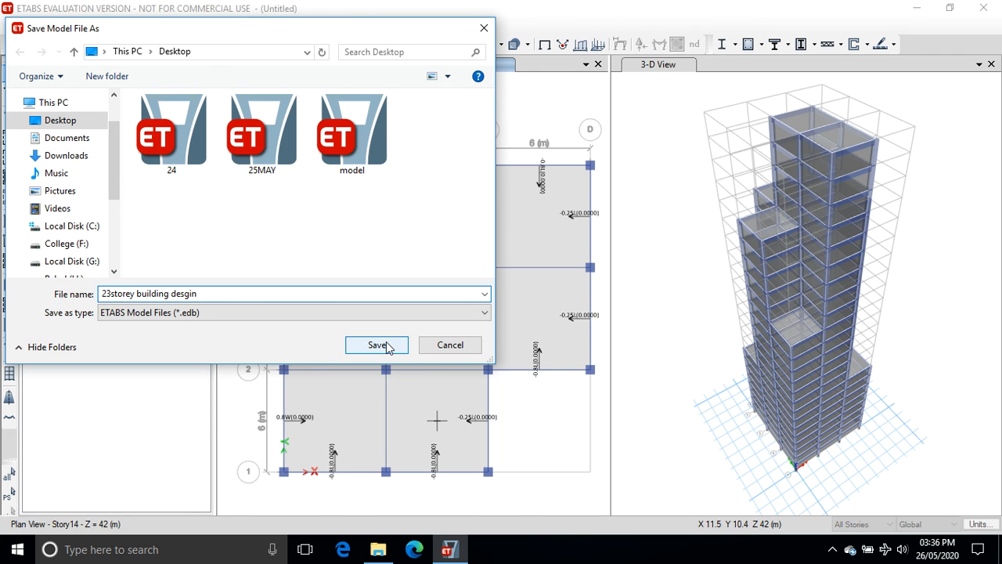
pyautogui.click(386, 346)
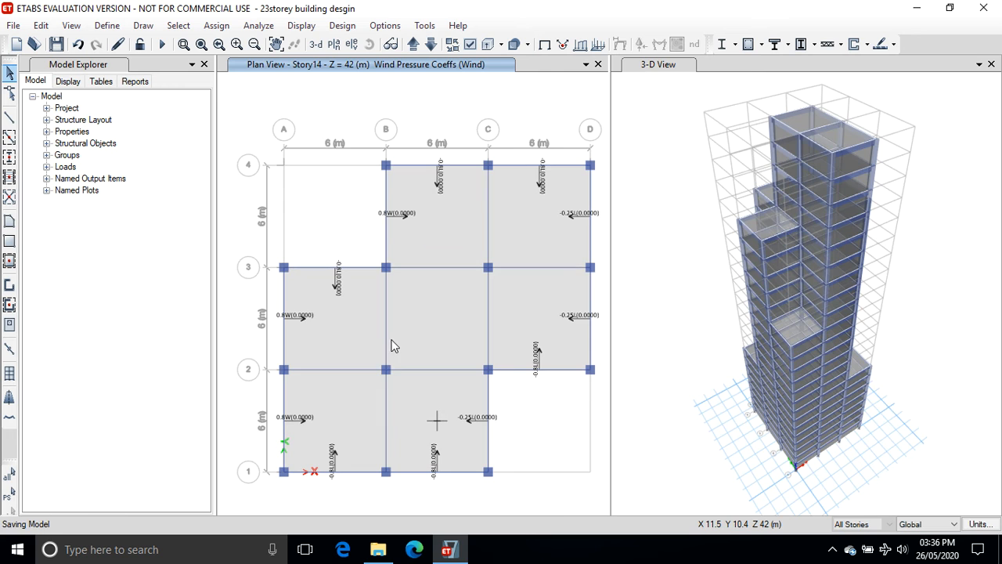
# Run the analysis and view the deformed shape in the 3-D view.
pyautogui.click(249, 27)
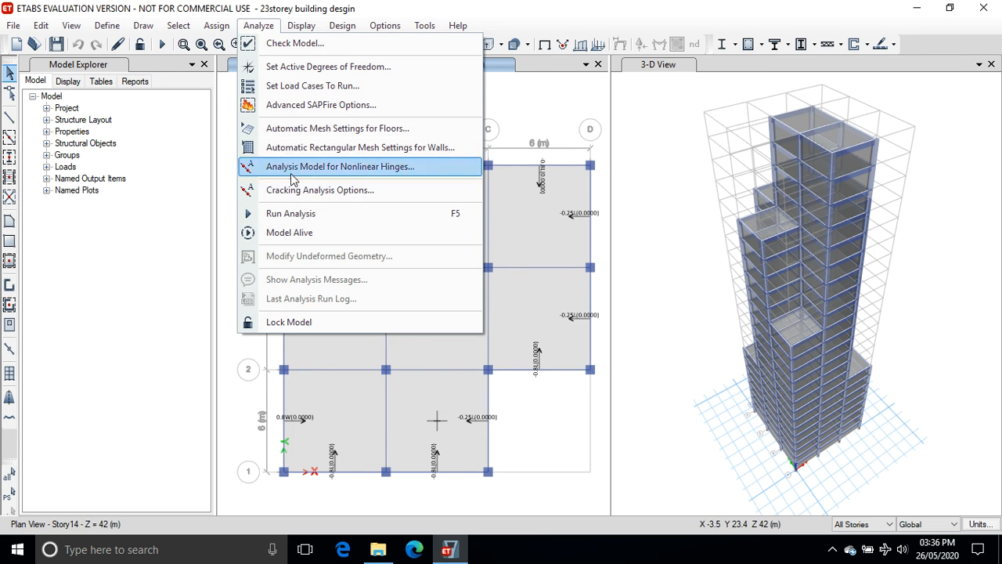
pyautogui.click(304, 216)
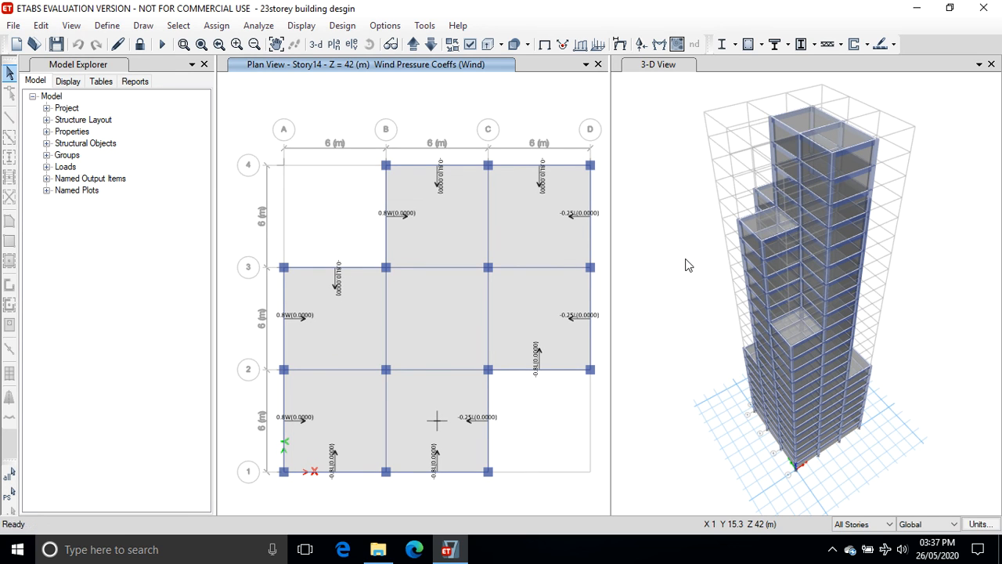
pyautogui.click(685, 258)
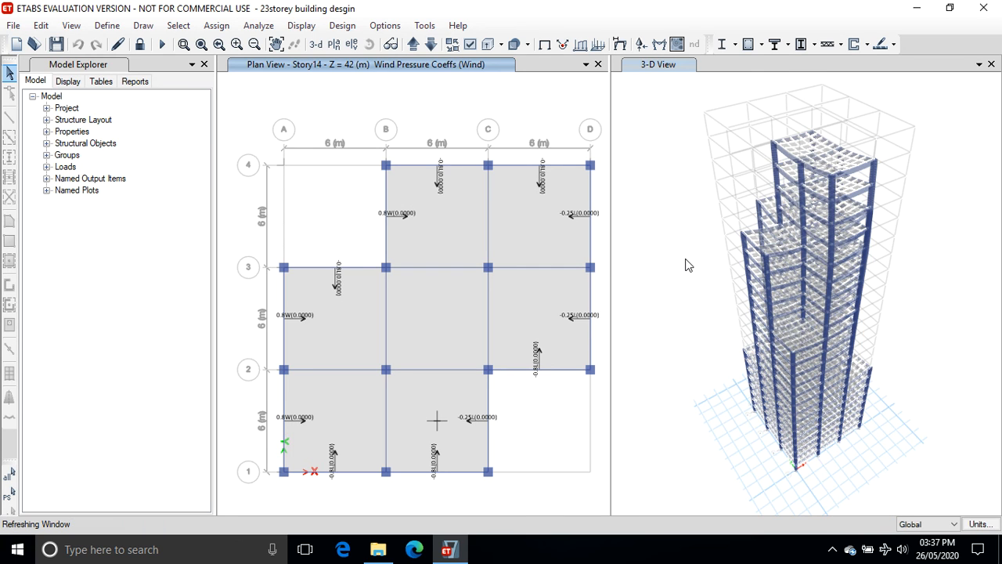
pyautogui.click(685, 264)
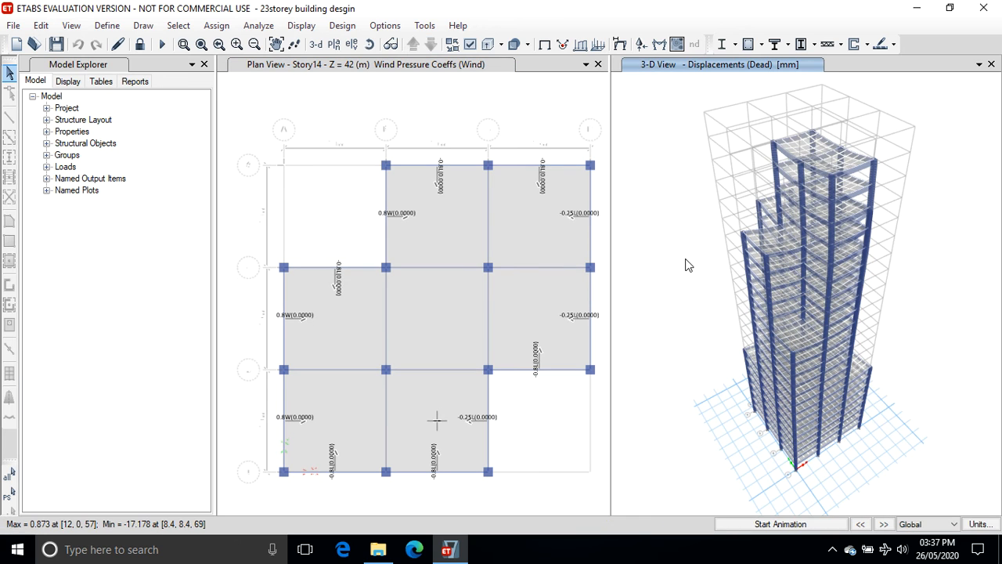
# Start the concrete frame design check and agree to reiterate analysis and design when differences are reported.
pyautogui.moveTo(793, 173)
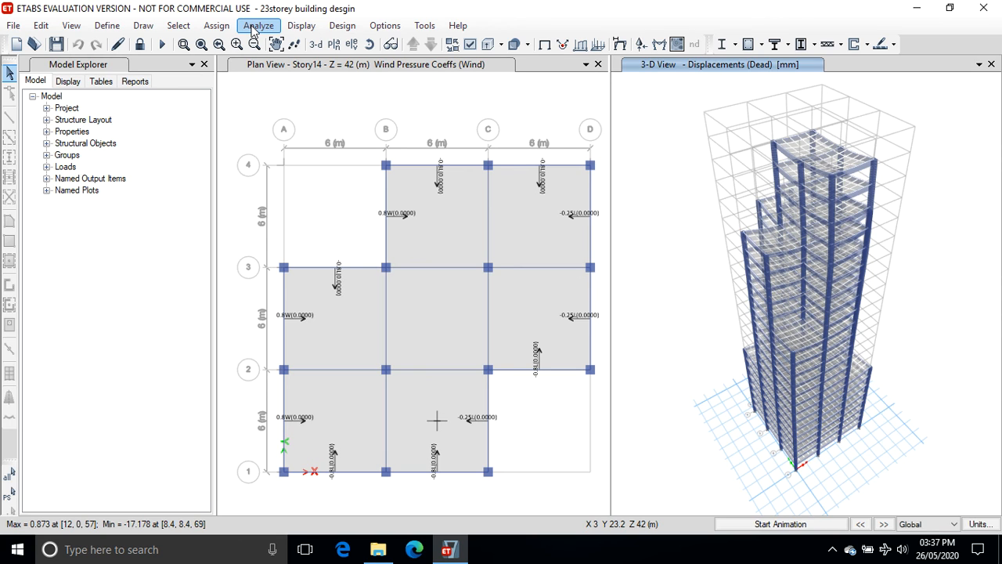
pyautogui.click(338, 27)
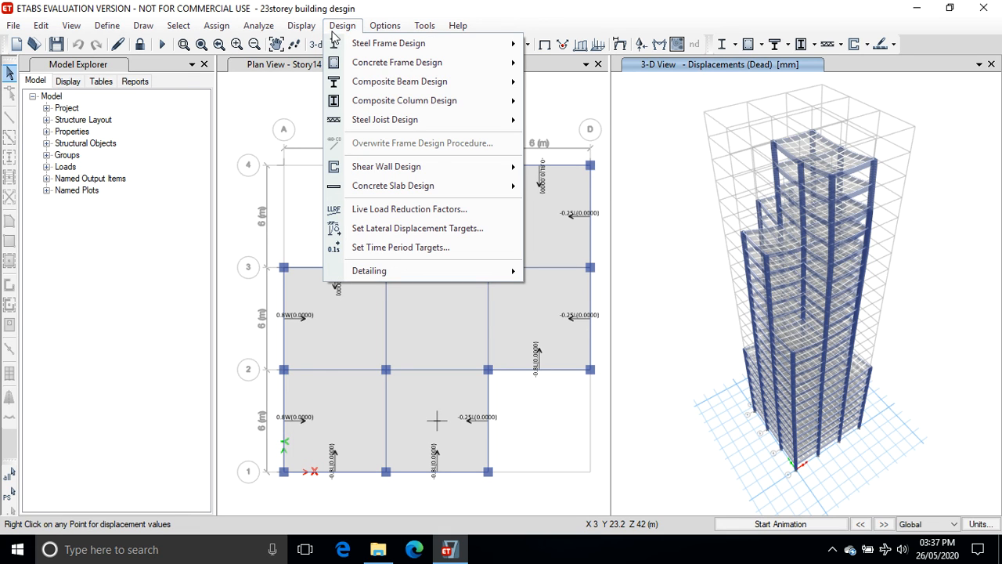
pyautogui.moveTo(349, 66)
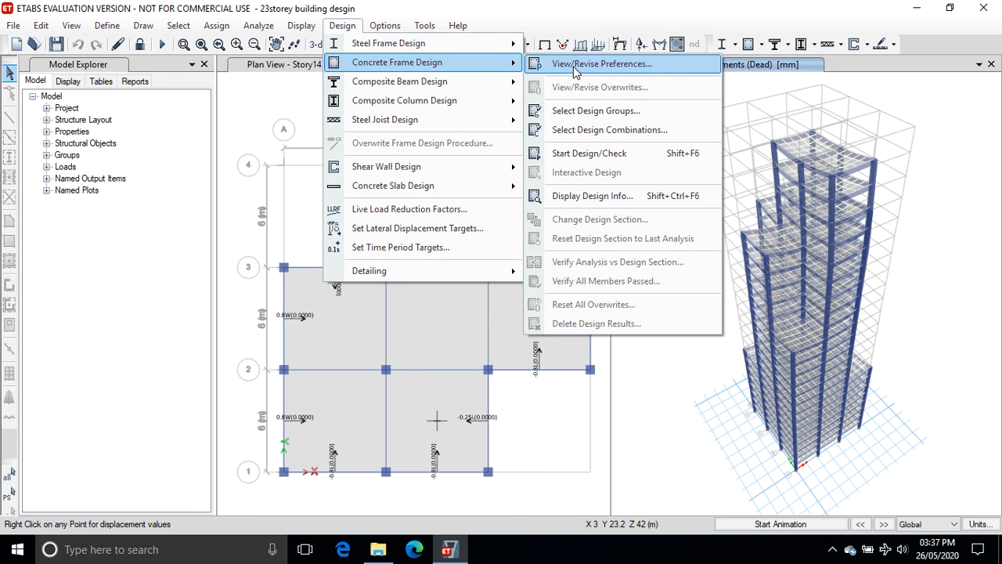
pyautogui.click(601, 153)
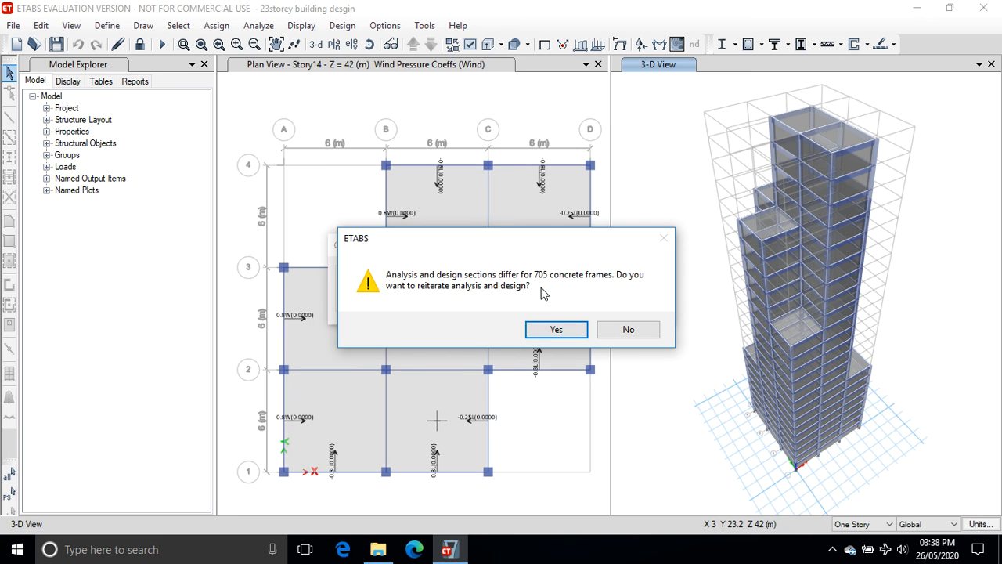
pyautogui.click(556, 328)
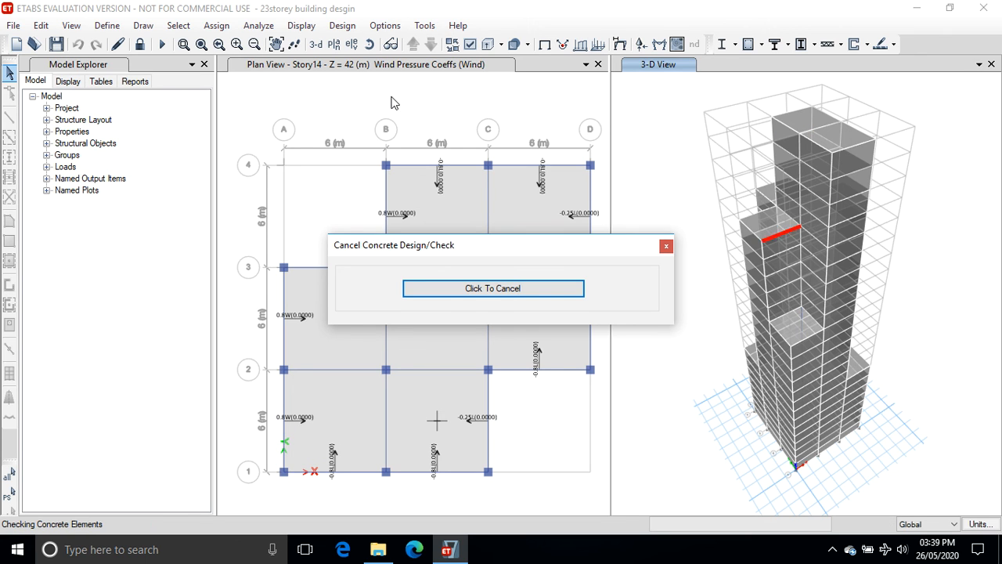
pyautogui.click(833, 549)
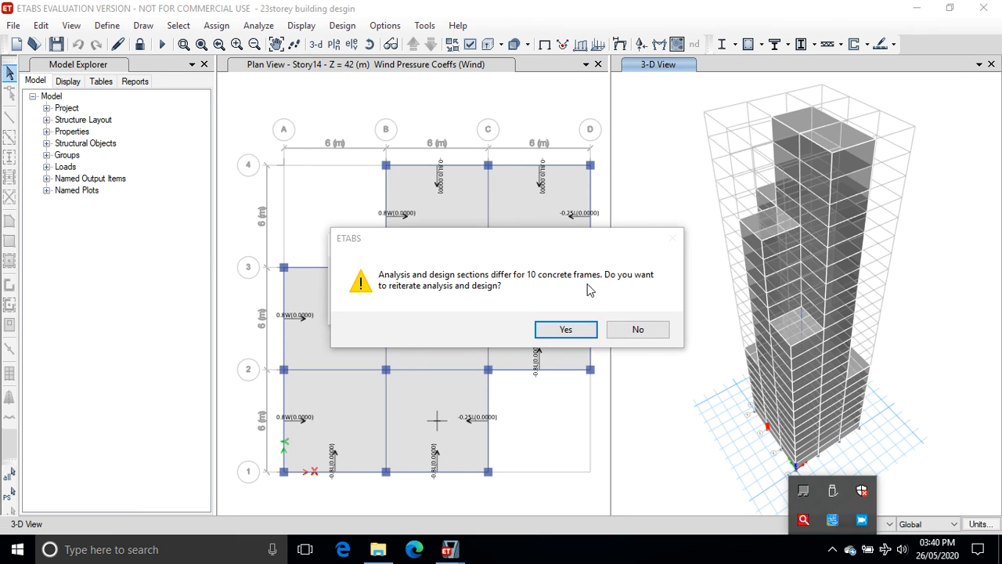
pyautogui.click(565, 330)
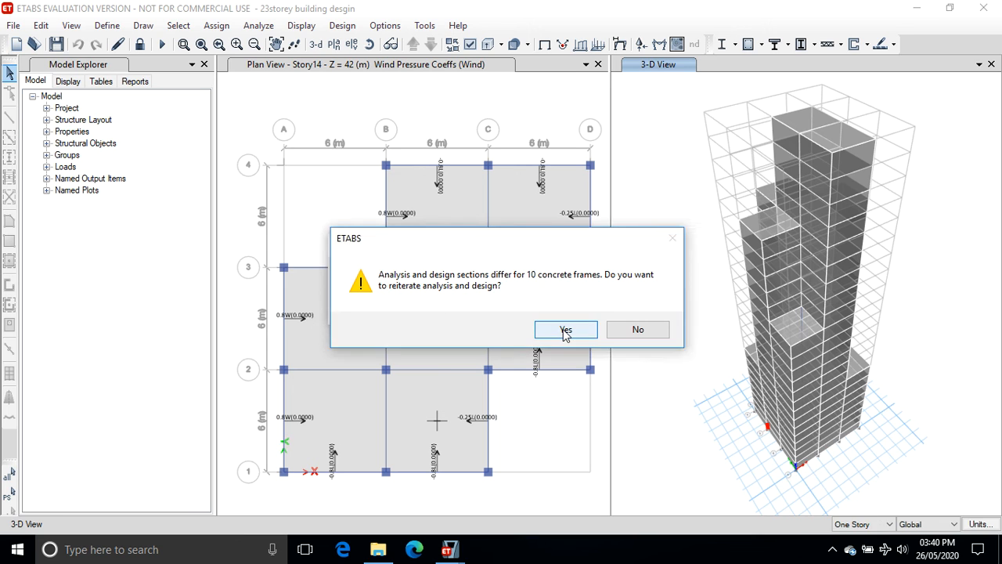
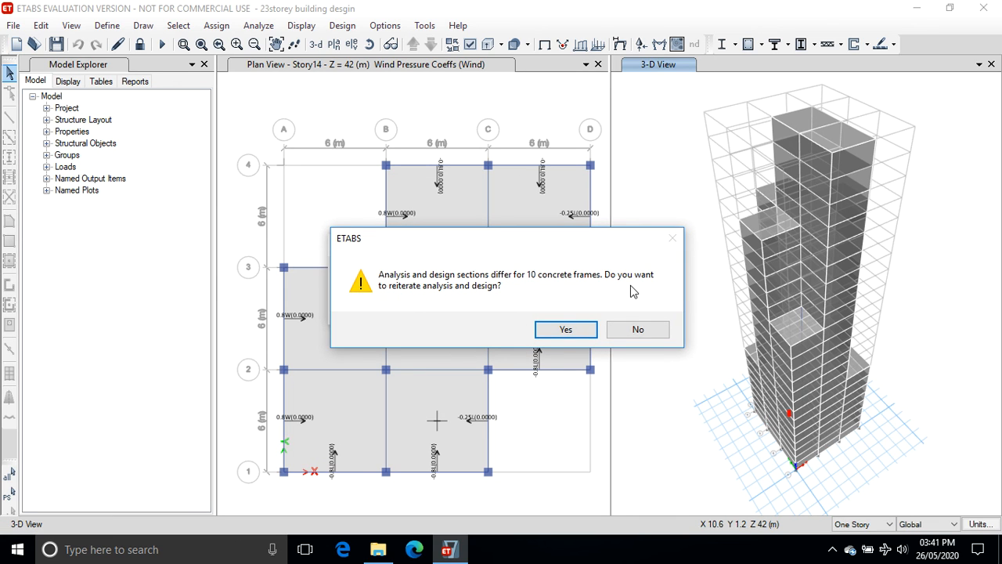
# Agree to reiterate the analysis and design of the concrete frames.
pyautogui.click(561, 332)
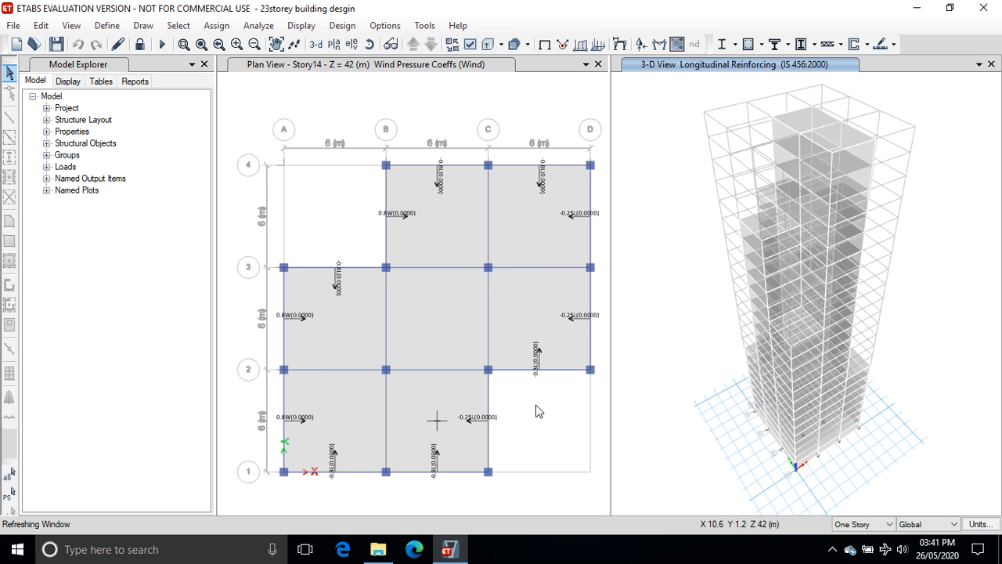
pyautogui.click(832, 549)
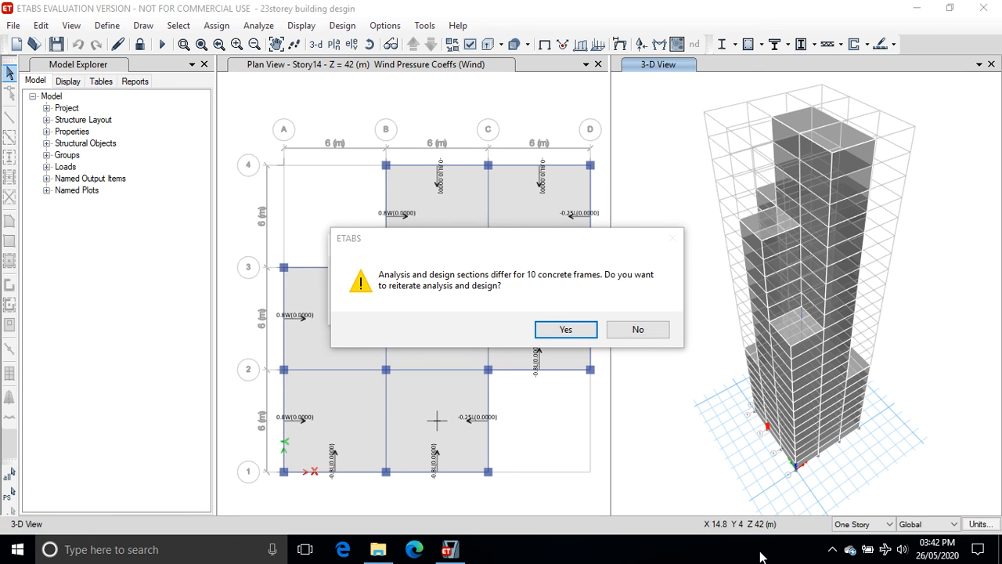
# Decline a further reiteration and select the concrete frames whose analysis and design sections differ.
pyautogui.click(640, 330)
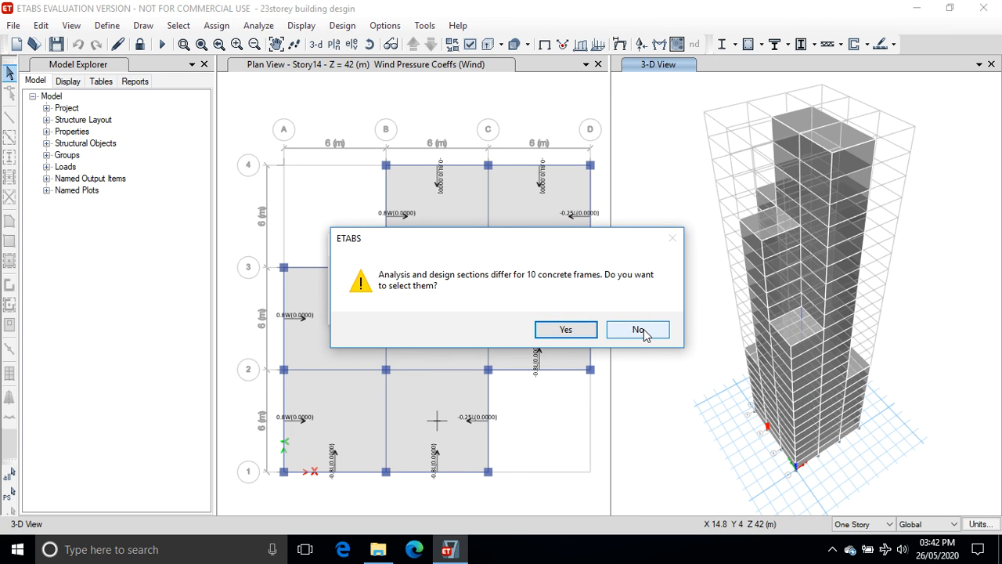
pyautogui.click(587, 332)
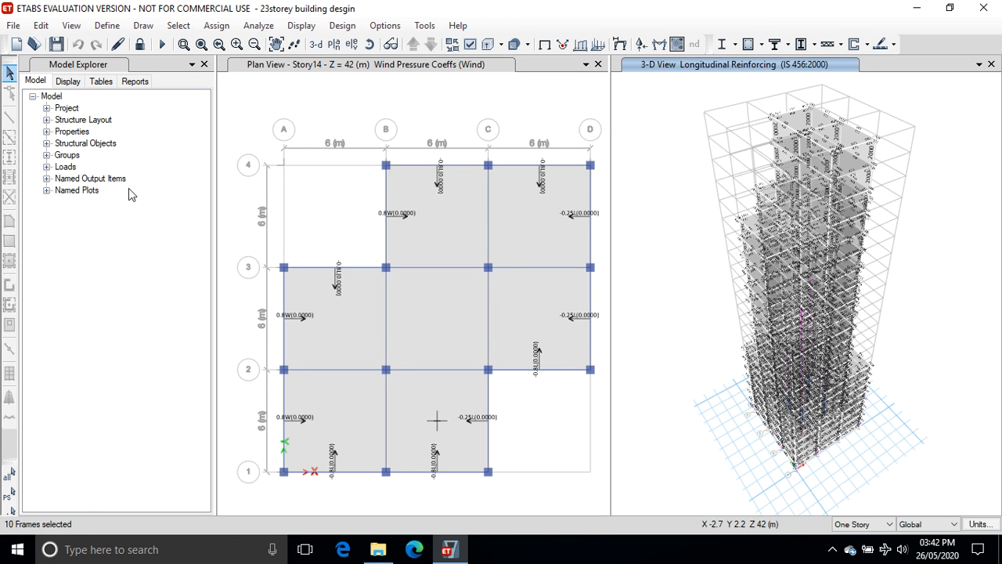
# Unlock the model, agreeing to delete the analysis results.
pyautogui.click(141, 45)
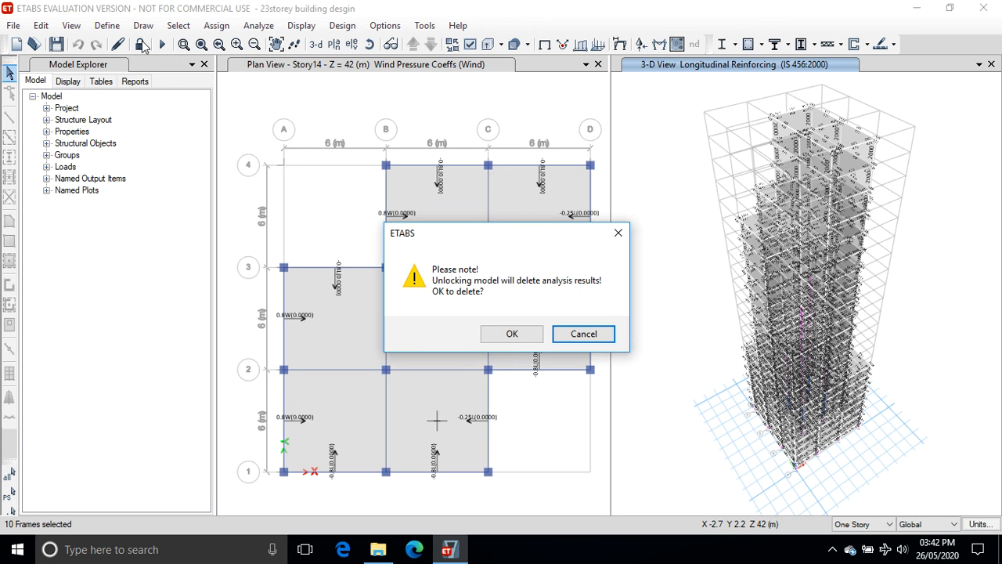
pyautogui.click(517, 332)
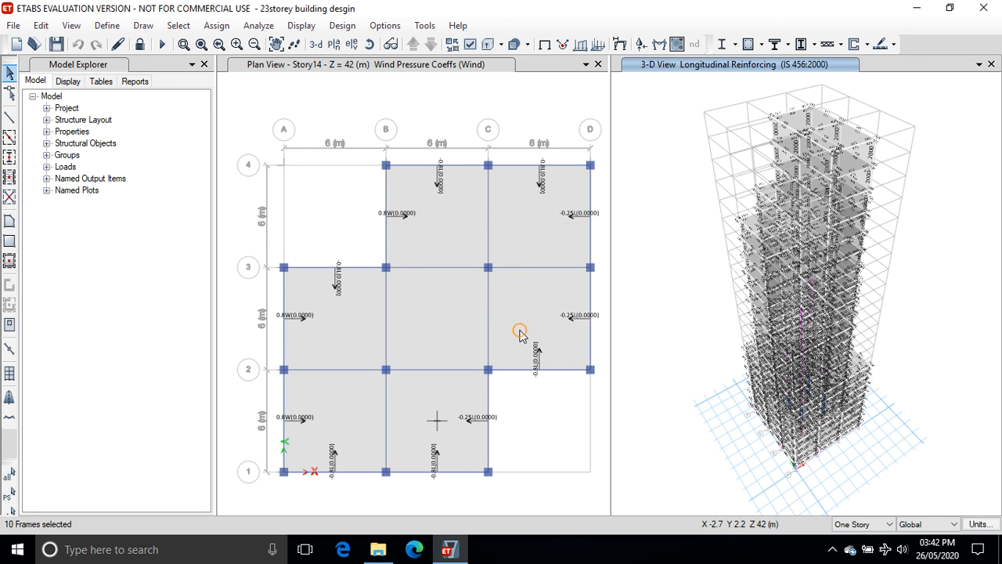
# Try adding a new Auto Select frame section property with default settings, then cancel the Frame Properties dialog.
pyautogui.click(113, 26)
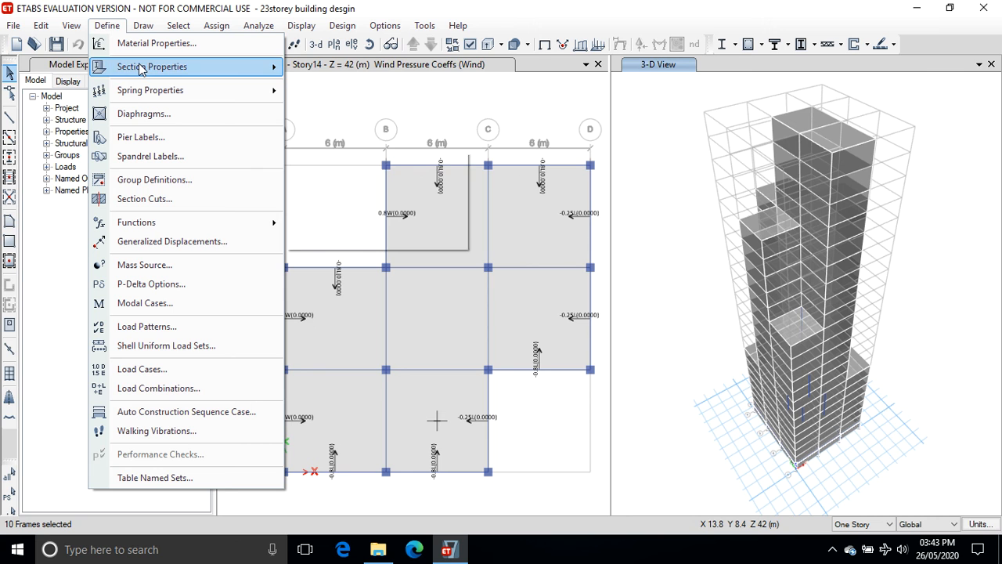
pyautogui.moveTo(140, 64)
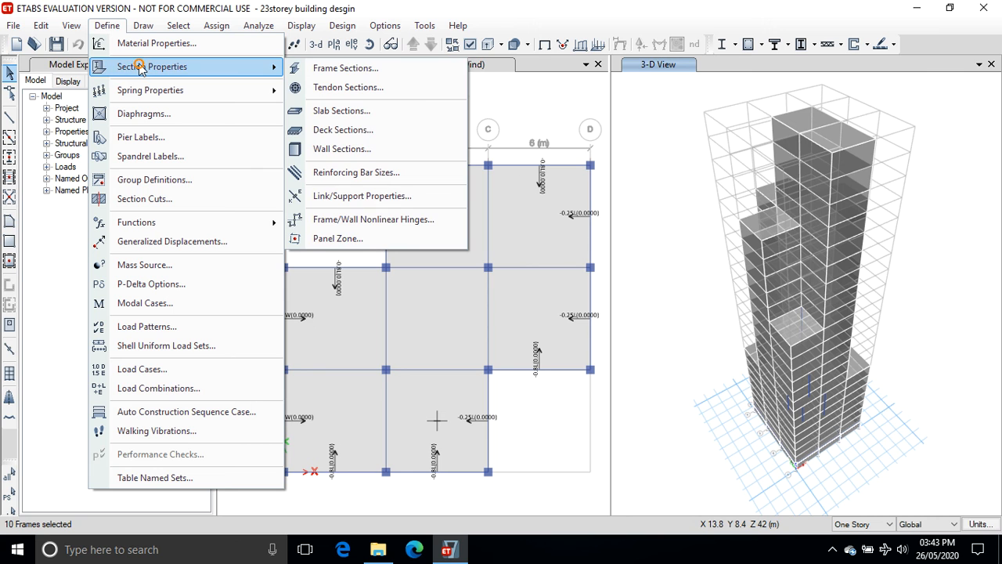
pyautogui.click(374, 69)
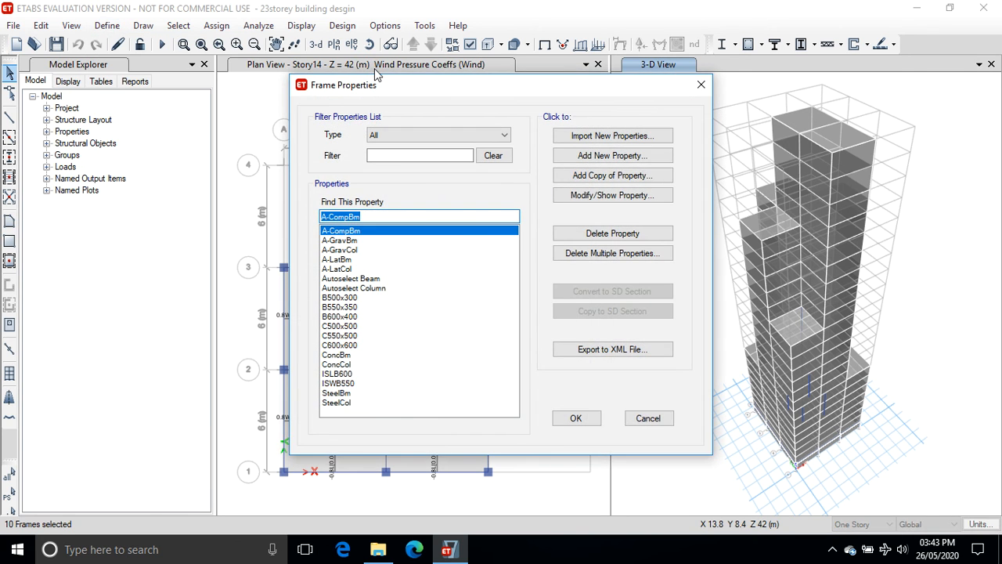
pyautogui.click(603, 156)
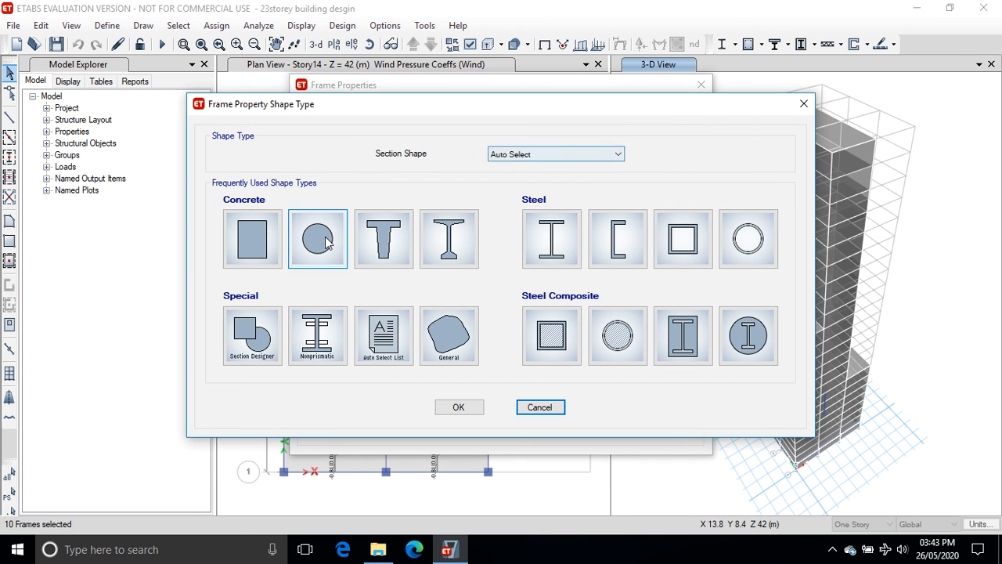
pyautogui.click(596, 155)
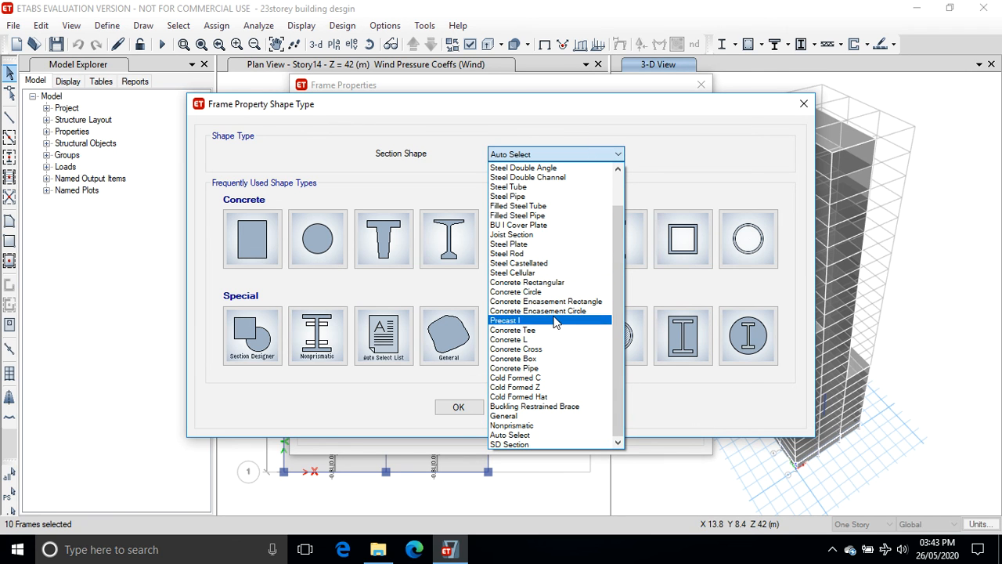
pyautogui.click(551, 455)
pyautogui.click(458, 407)
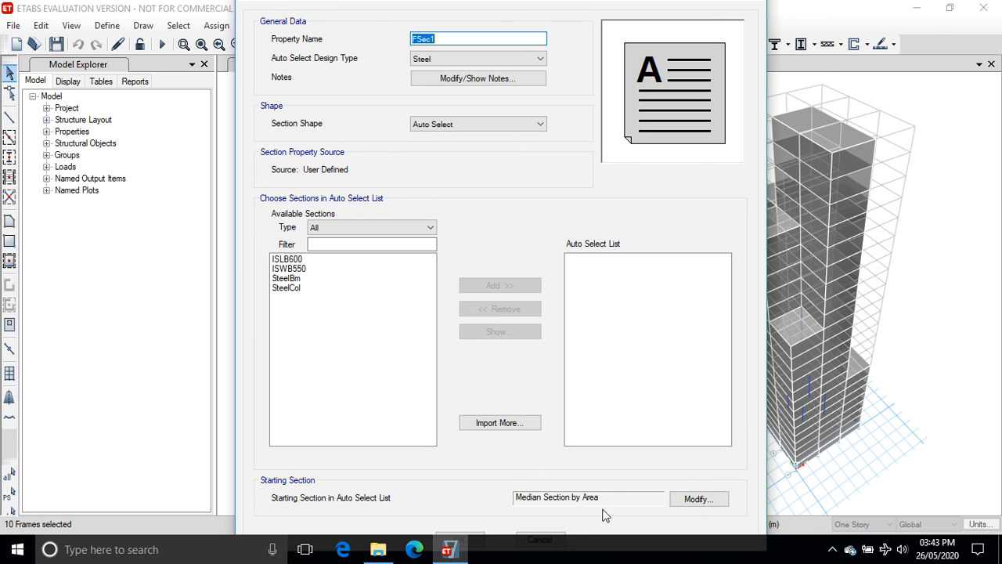
pyautogui.click(477, 539)
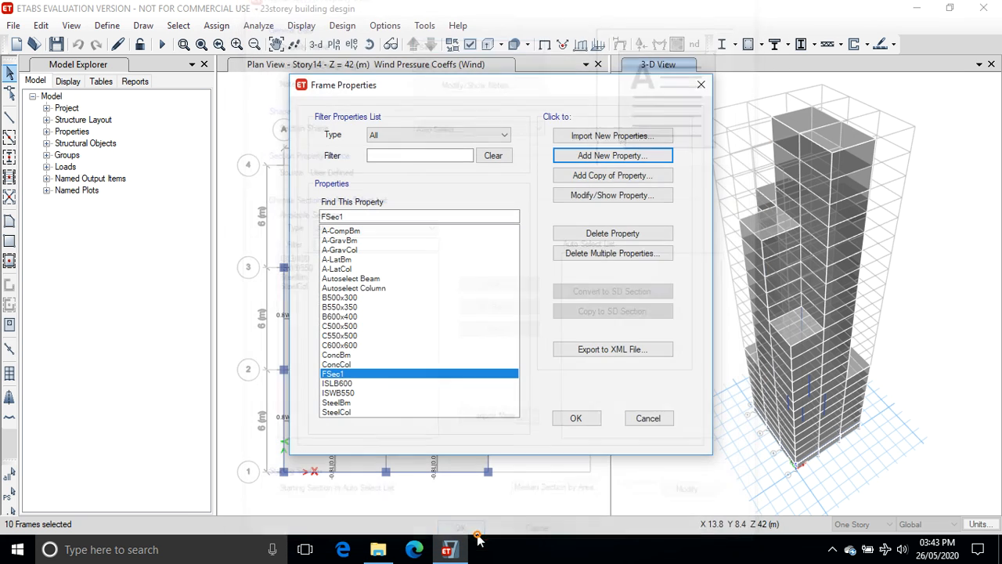
pyautogui.click(647, 418)
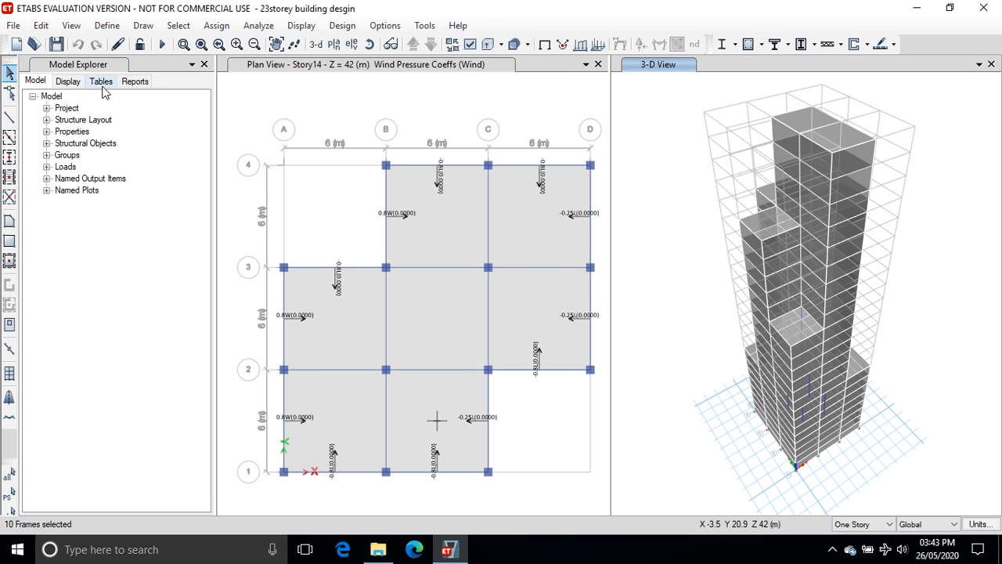
# Open the Project Report from the model explorer's reports list.
pyautogui.click(127, 83)
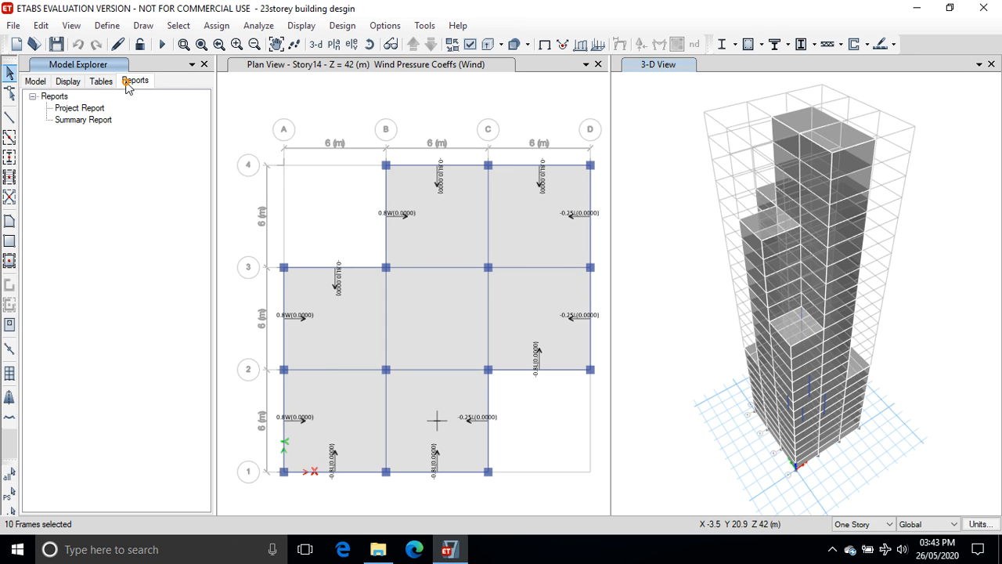
pyautogui.click(79, 109)
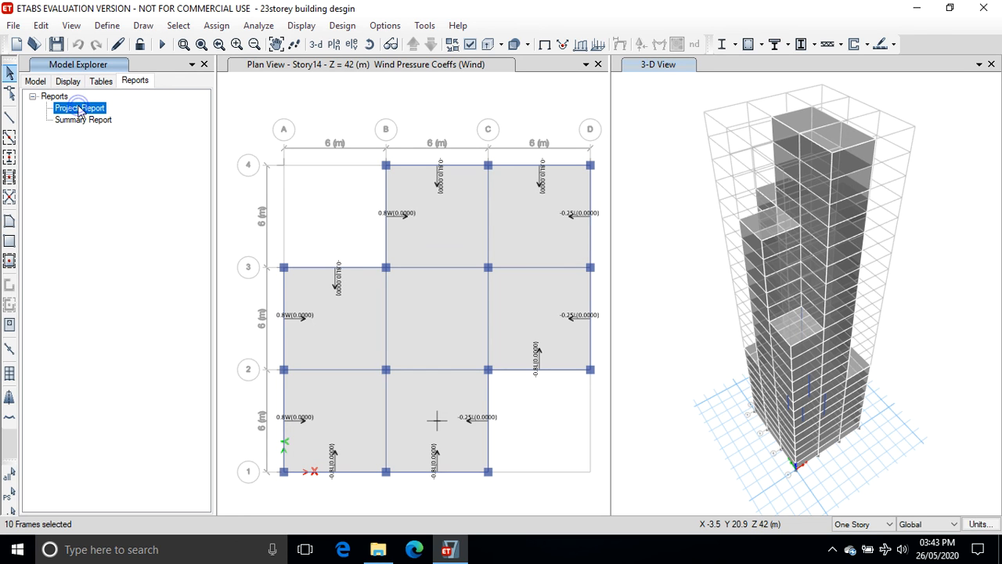
# Lock the model and run the analysis again.
pyautogui.click(141, 45)
pyautogui.click(162, 45)
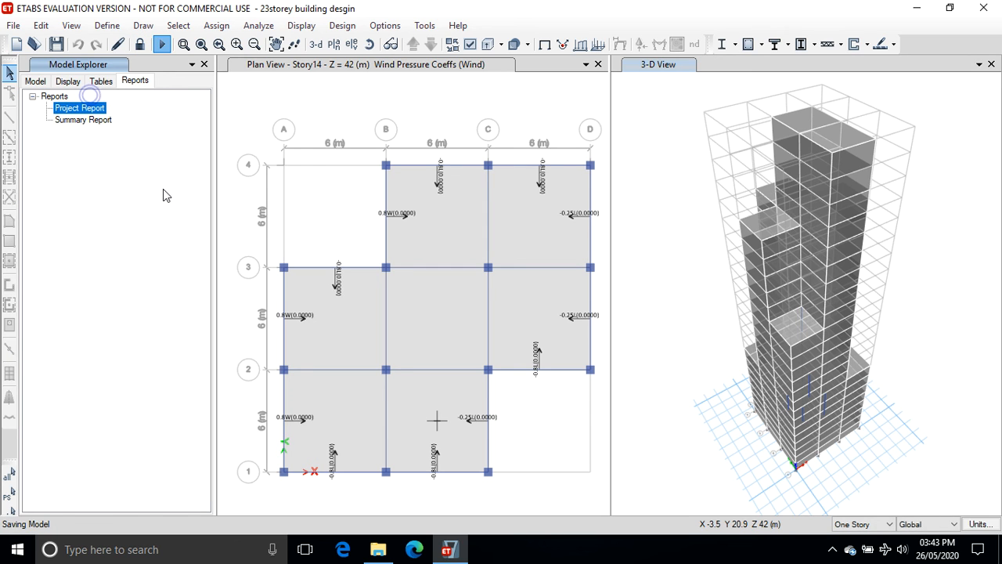